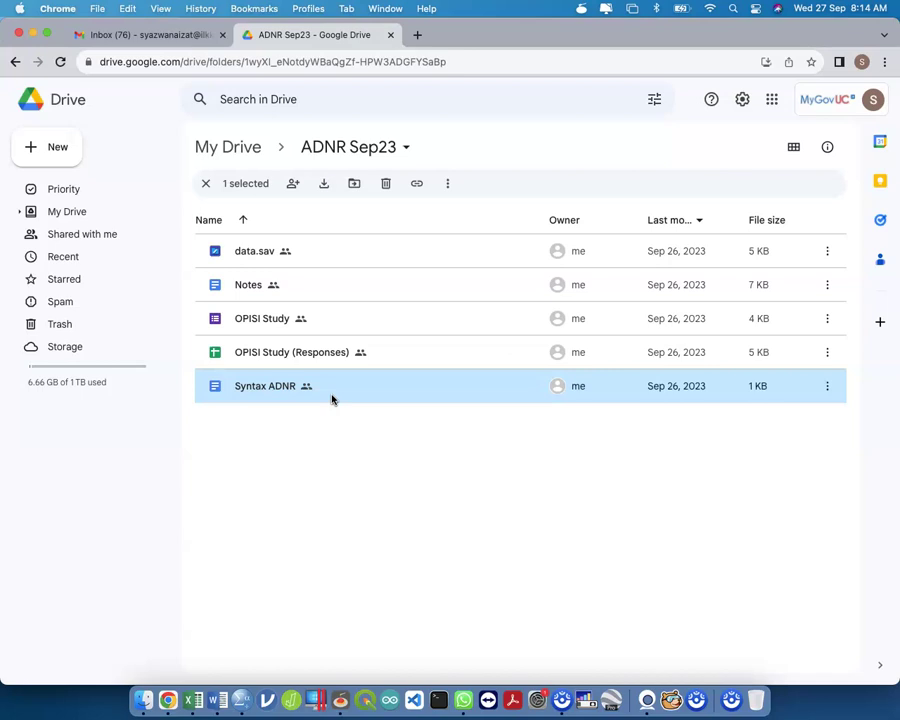
Switch to SPSS Statistics, dismiss the welcome dialog and close the Output1 viewer without saving its contents
{"action": "left_click", "coordinate": [321, 392]}
{"action": "left_click", "coordinate": [241, 704]}
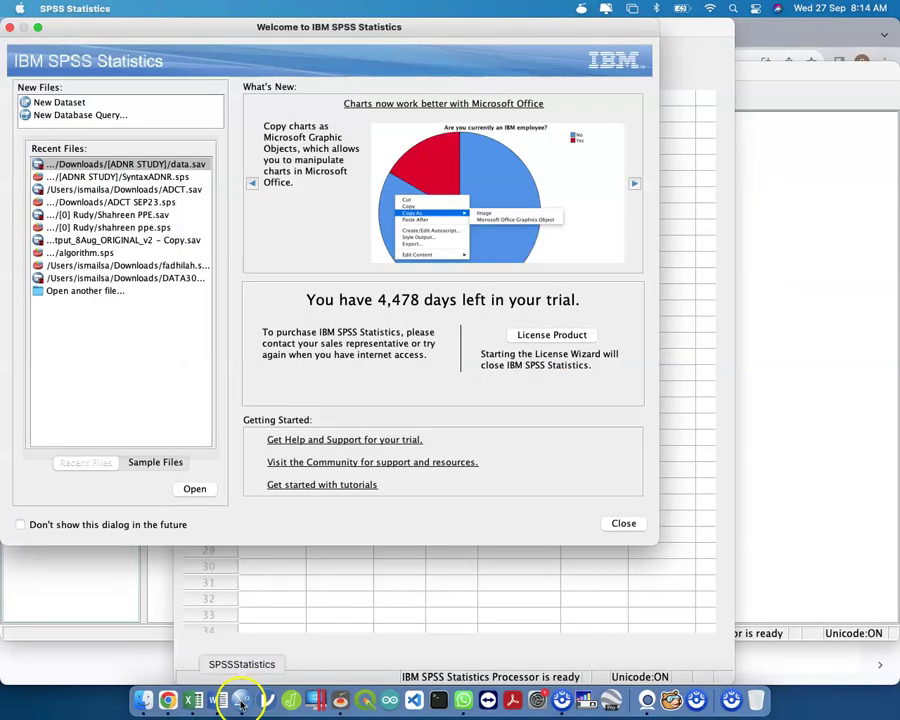
{"action": "left_click", "coordinate": [637, 532]}
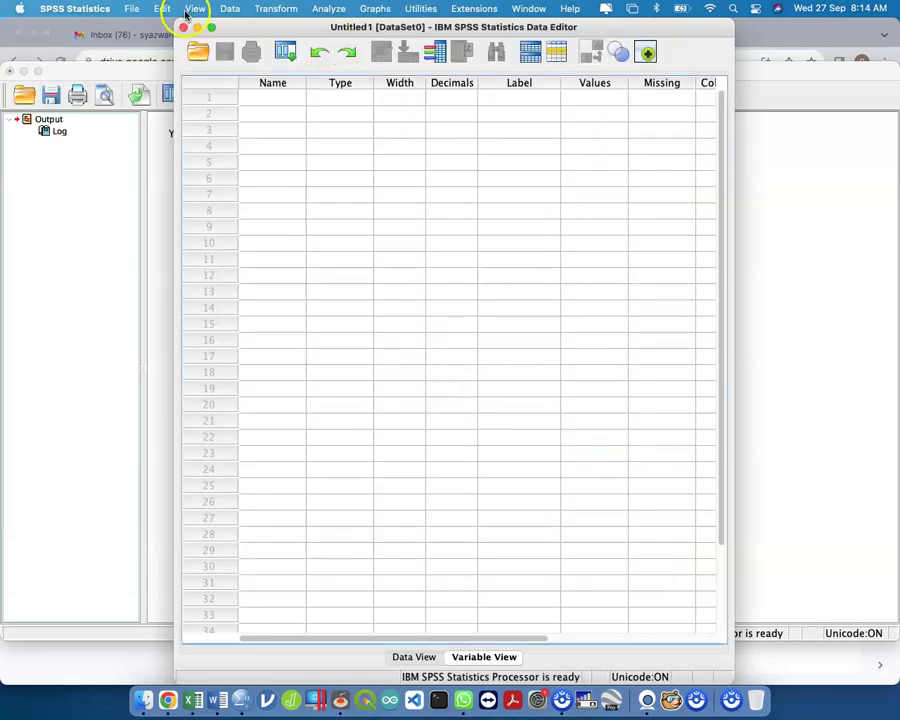
{"action": "left_click", "coordinate": [12, 72]}
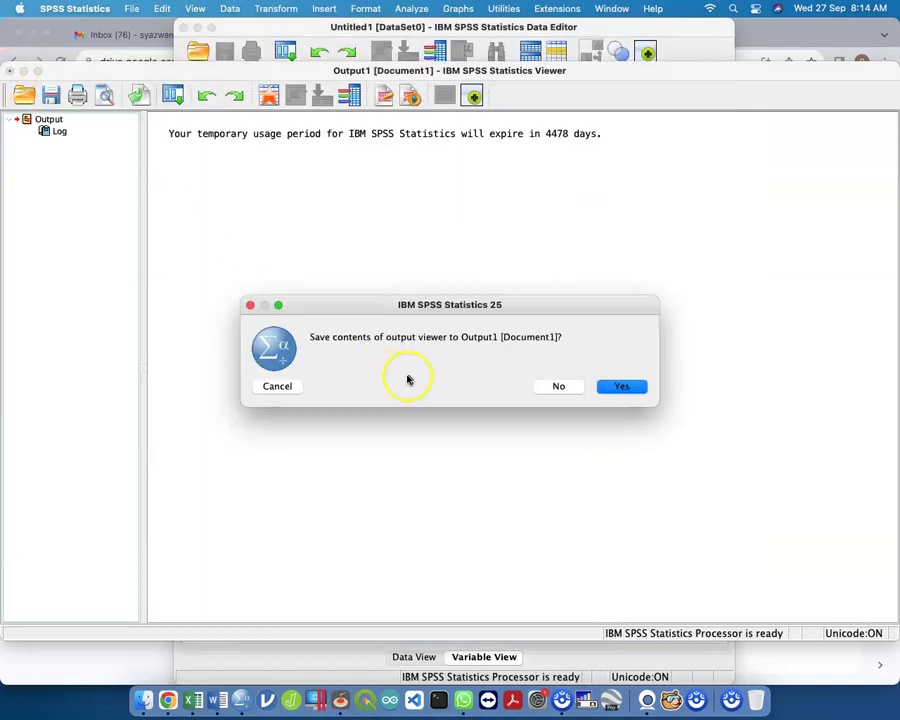
{"action": "left_click", "coordinate": [578, 388]}
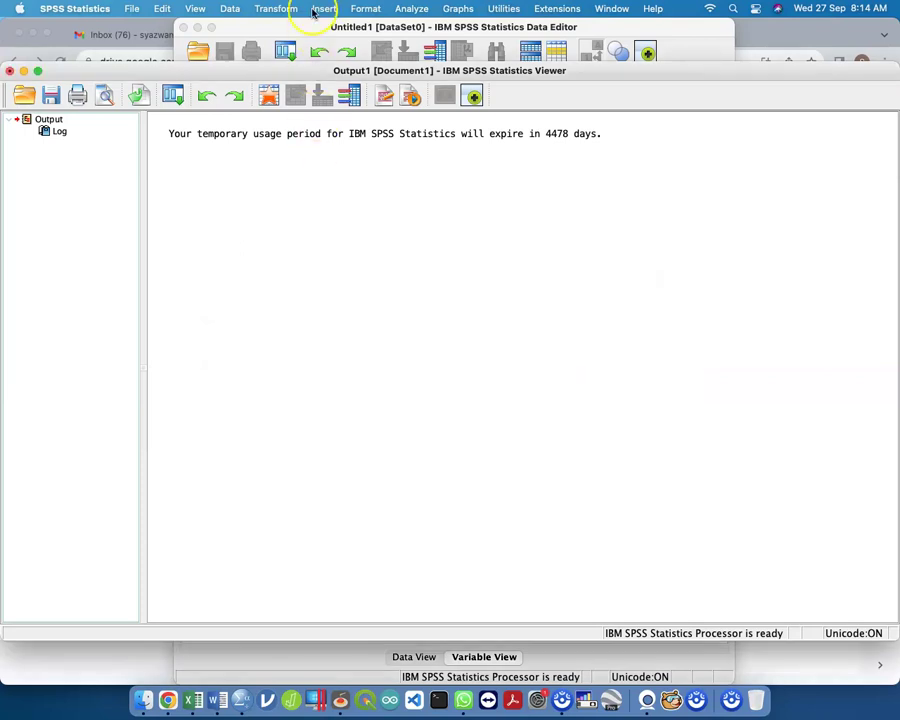
Maximize the empty Data Editor and open the dataset data.sav from the [ADNR STUDY] folder
{"action": "left_click", "coordinate": [291, 34]}
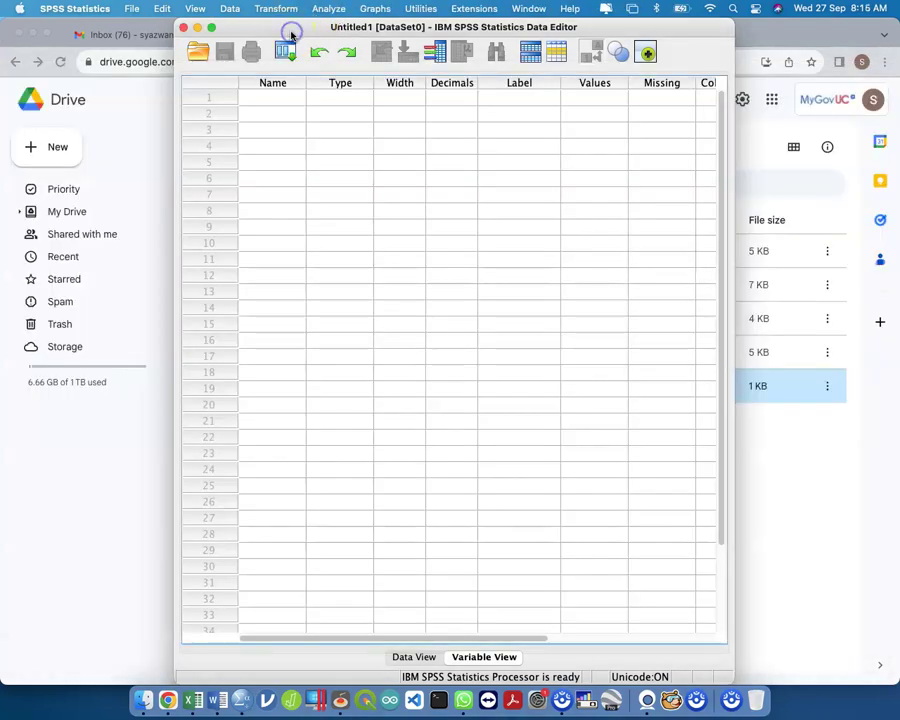
{"action": "double_click", "coordinate": [733, 26]}
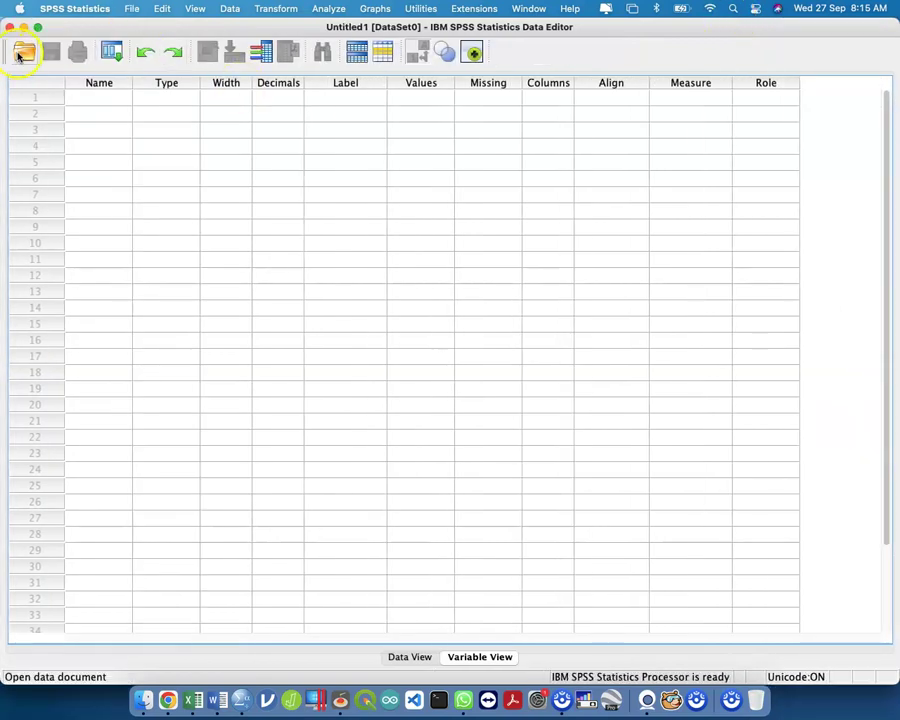
{"action": "left_click", "coordinate": [20, 55]}
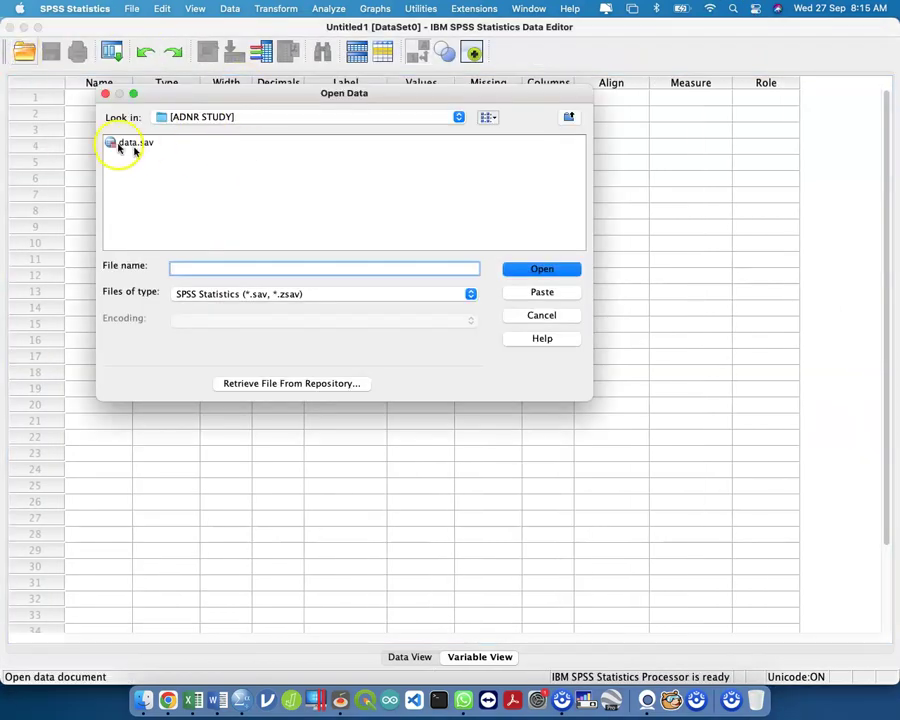
{"action": "left_click", "coordinate": [118, 146]}
{"action": "left_click", "coordinate": [546, 268]}
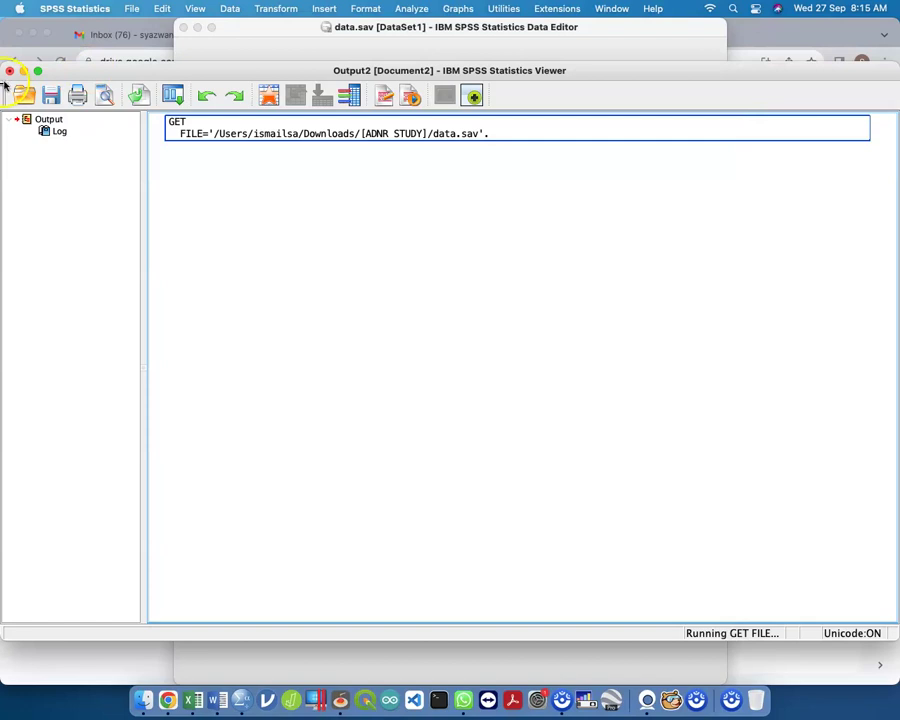
Close the Output2 viewer without saving its contents and maximize the data.sav Data Editor
{"action": "left_click", "coordinate": [8, 72]}
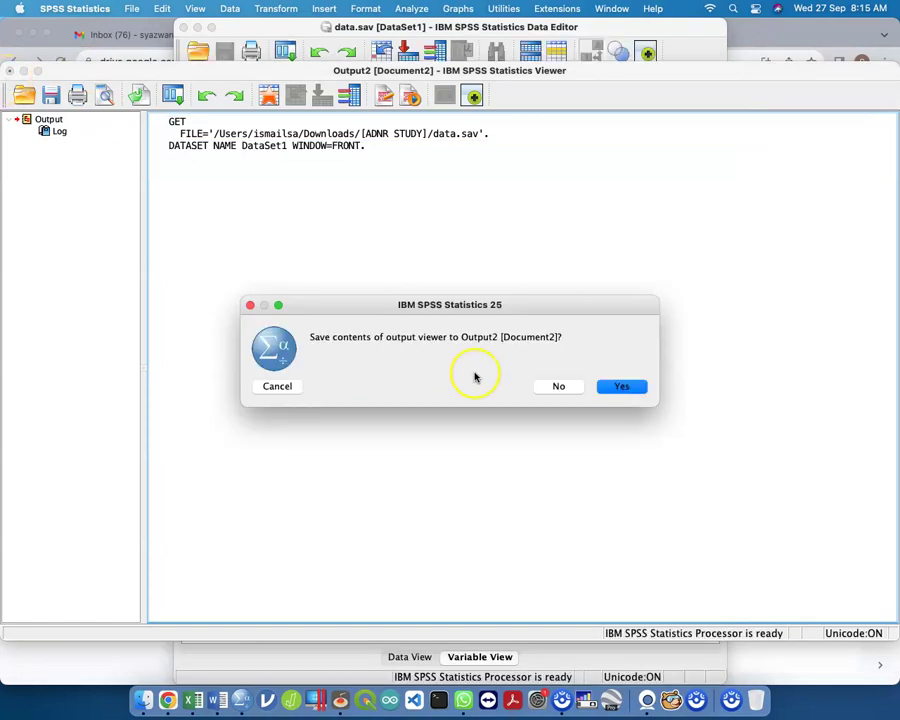
{"action": "left_click", "coordinate": [560, 386]}
{"action": "left_click", "coordinate": [617, 35]}
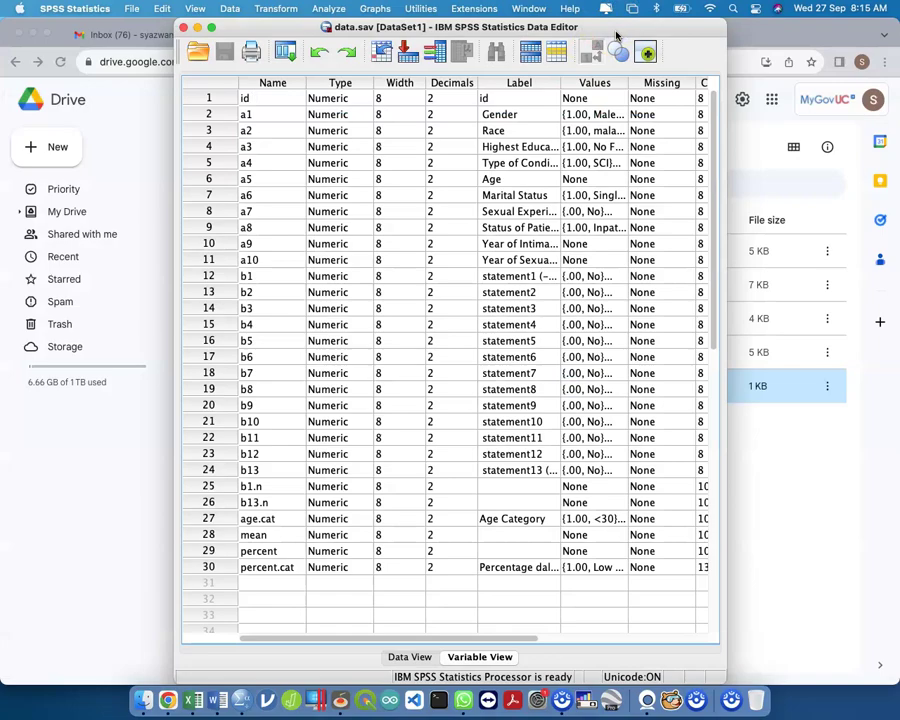
{"action": "double_click", "coordinate": [617, 35]}
{"action": "key", "text": "ctrl+Up"}
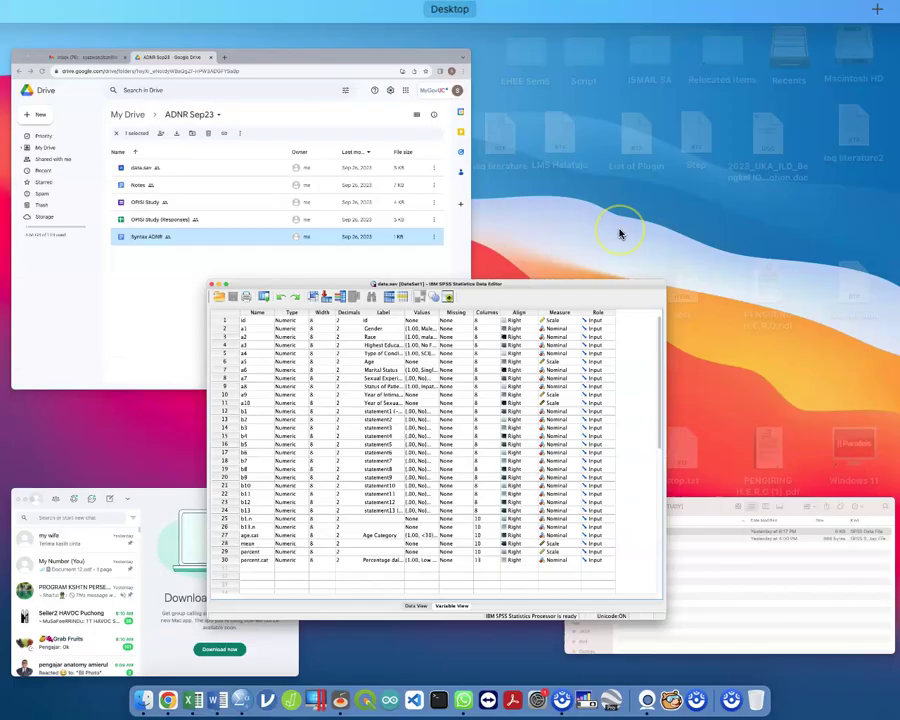
{"action": "left_click", "coordinate": [287, 247]}
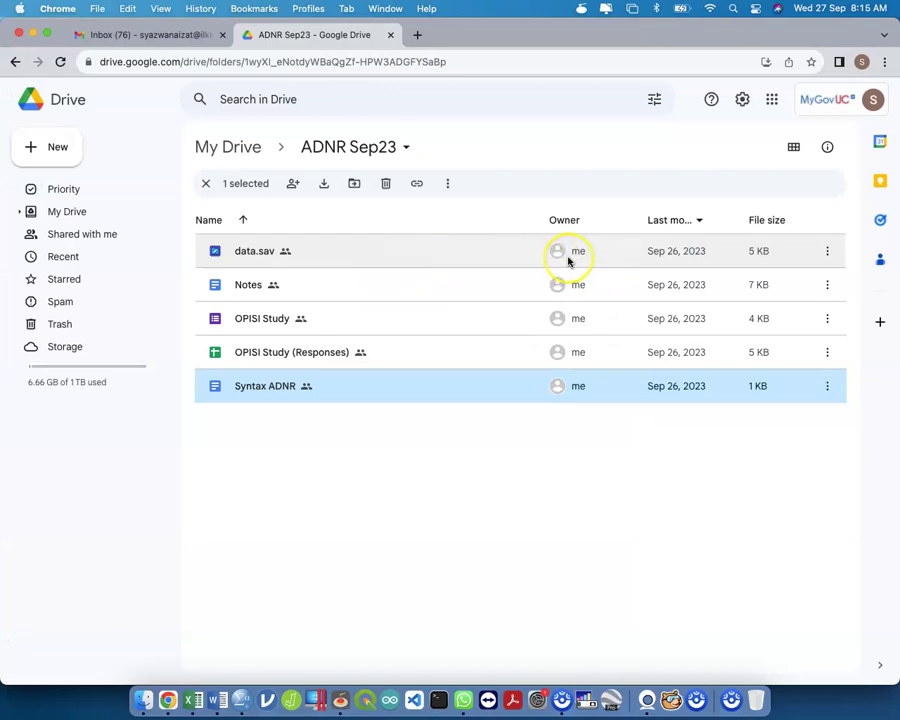
{"action": "key", "text": "ctrl+Up"}
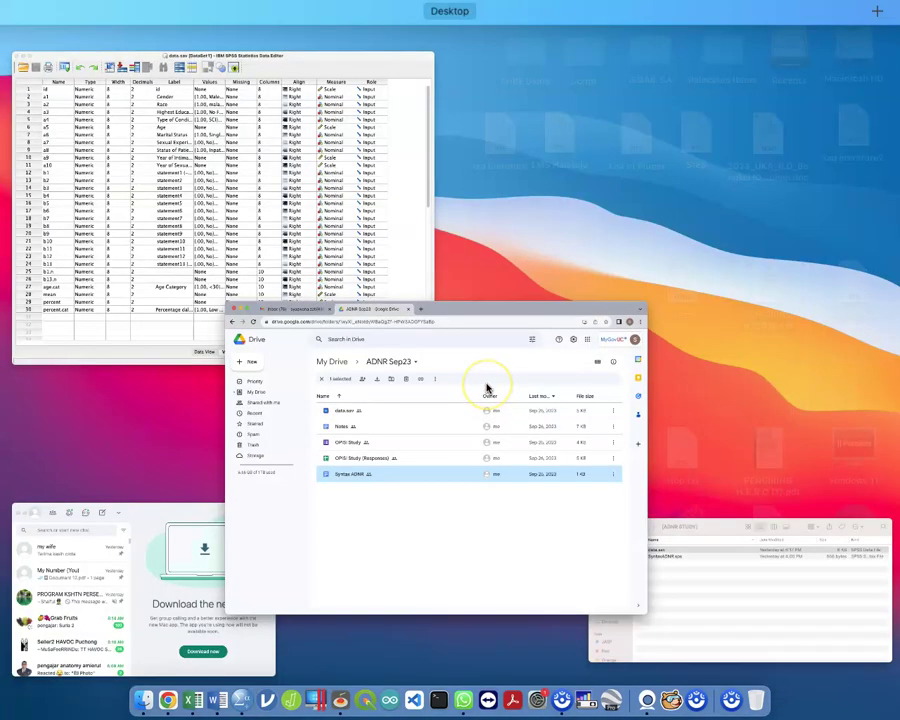
{"action": "left_click", "coordinate": [315, 283]}
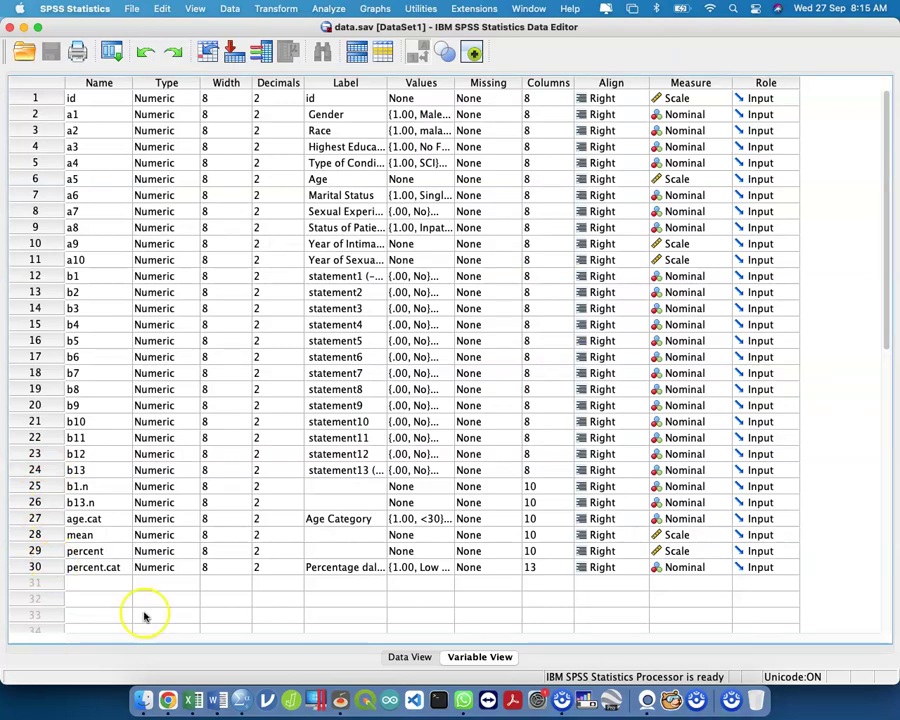
Examine the case values of the computed variables age.cat, mean, percent and percent.cat in the dataset
{"action": "left_click", "coordinate": [416, 658]}
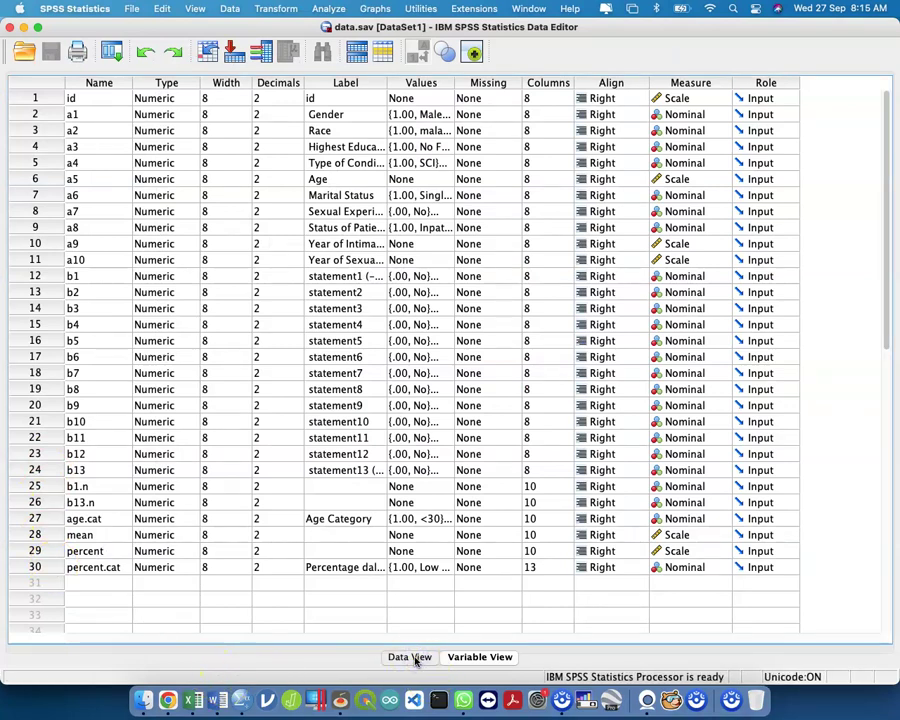
{"action": "left_click_drag", "start_coordinate": [305, 630], "coordinate": [716, 633]}
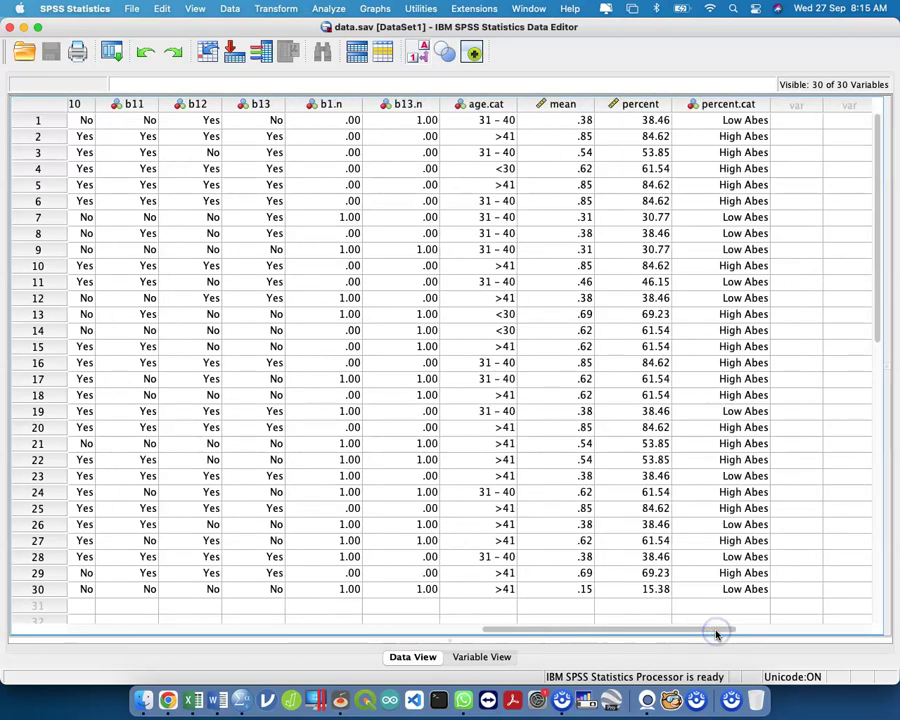
{"action": "left_click", "coordinate": [466, 106]}
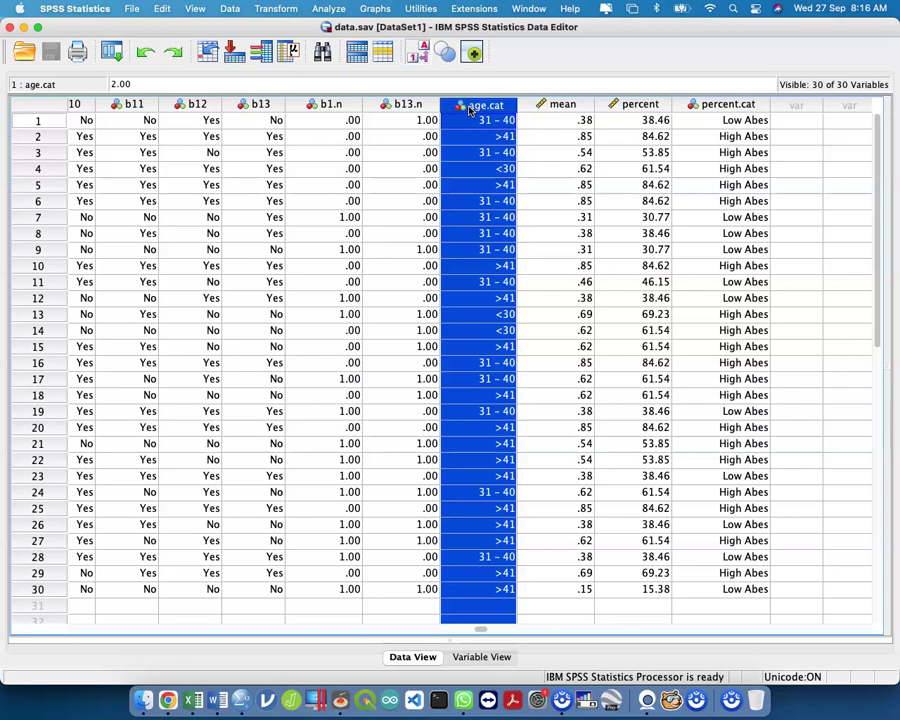
{"action": "left_click", "coordinate": [549, 106]}
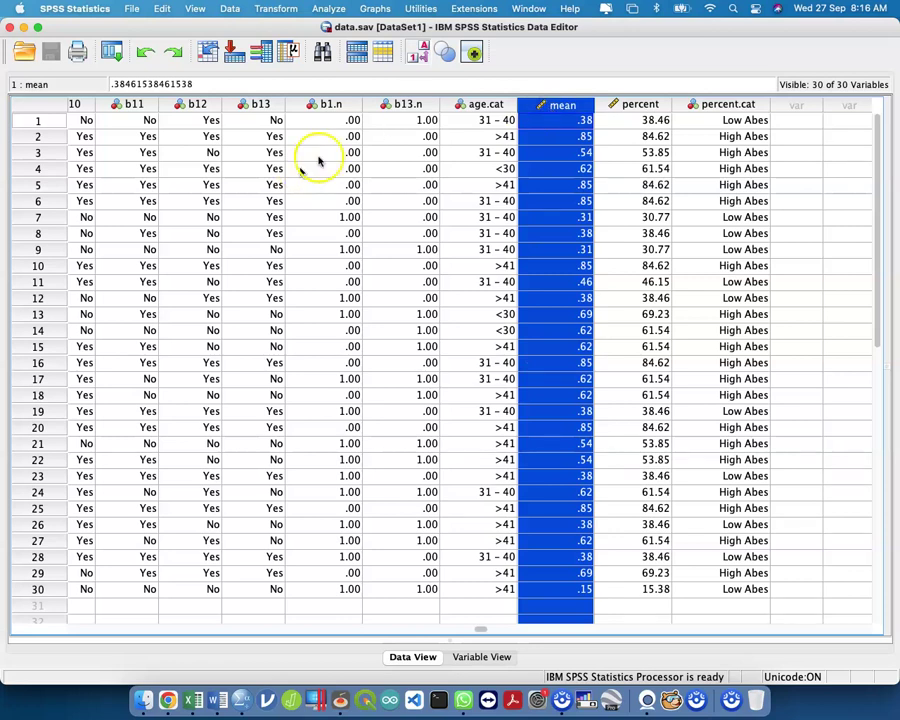
{"action": "left_click", "coordinate": [628, 107]}
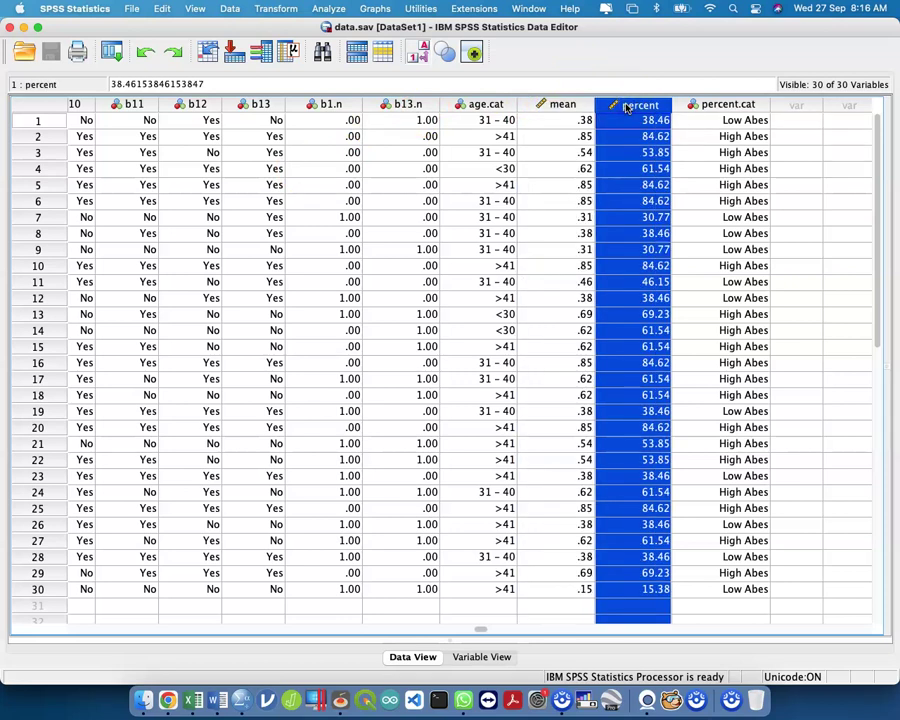
{"action": "left_click", "coordinate": [585, 105]}
{"action": "left_click", "coordinate": [574, 106]}
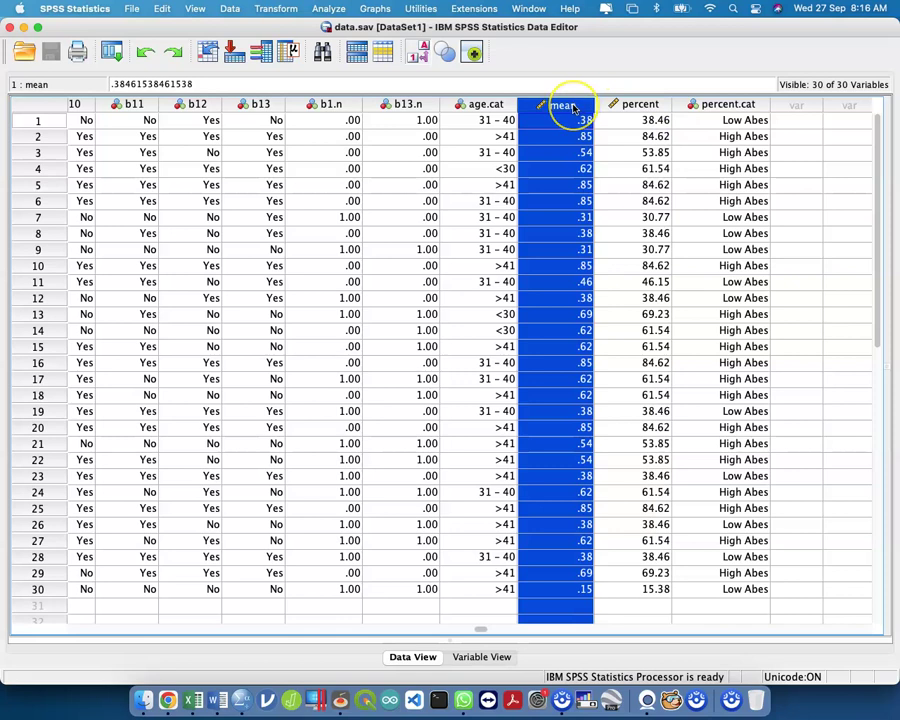
{"action": "left_click", "coordinate": [565, 109]}
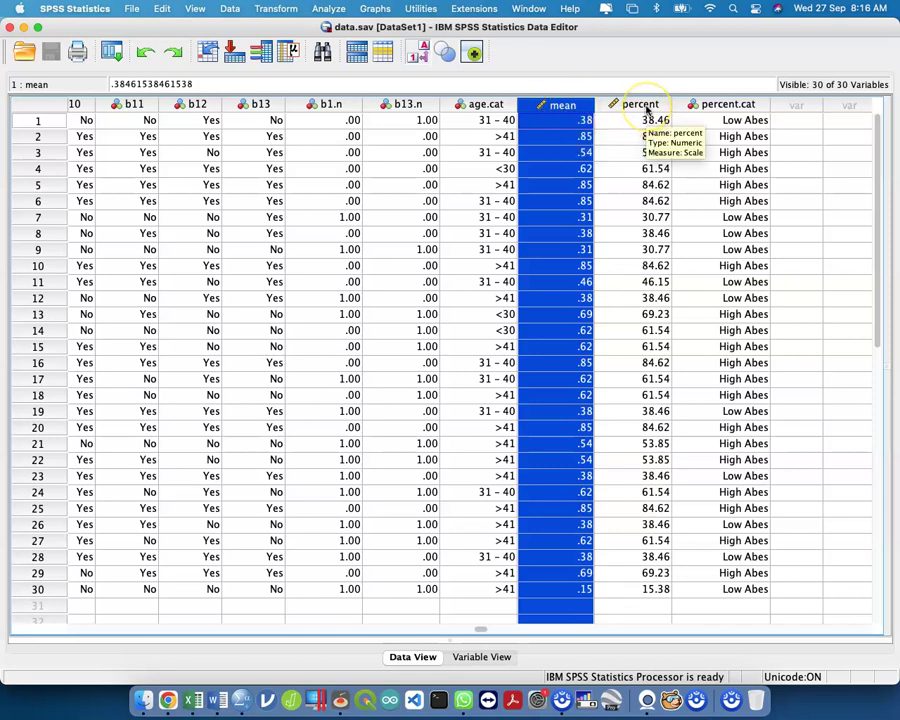
{"action": "left_click", "coordinate": [714, 106]}
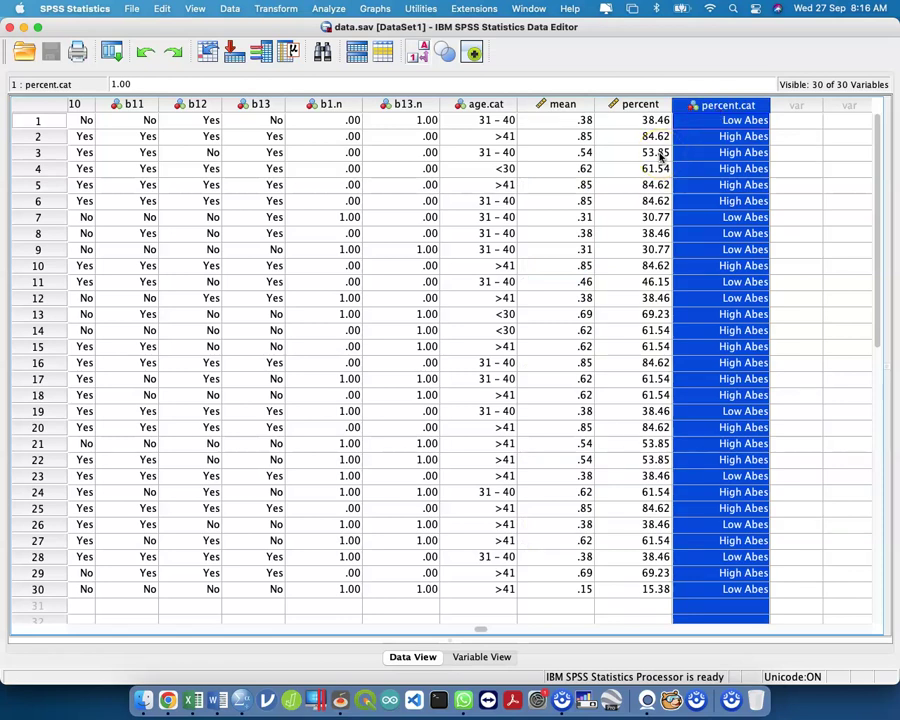
{"action": "left_click", "coordinate": [134, 9]}
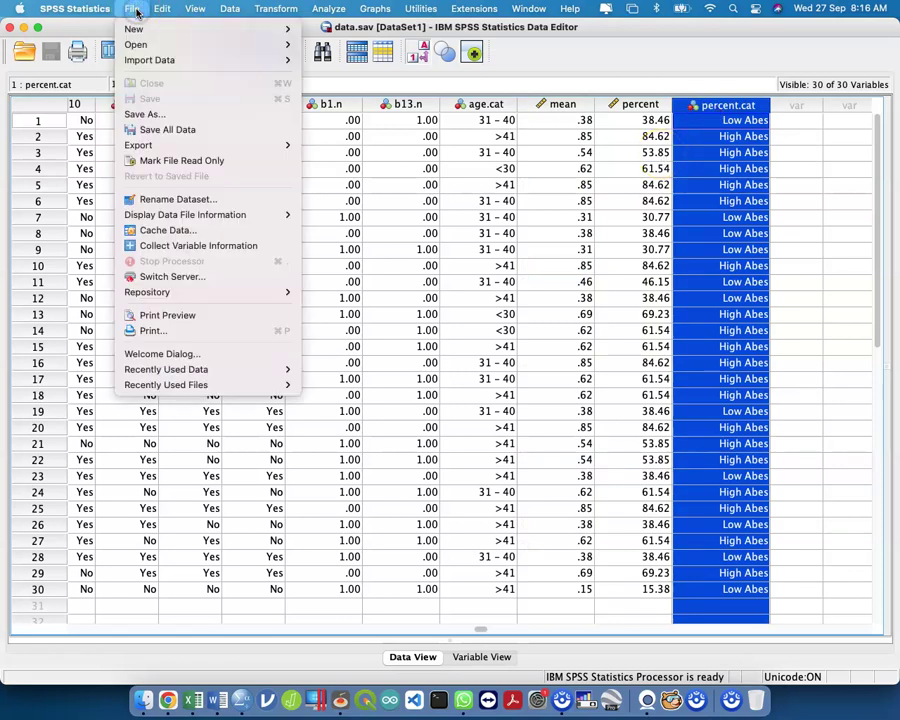
{"action": "mouse_move", "coordinate": [155, 36]}
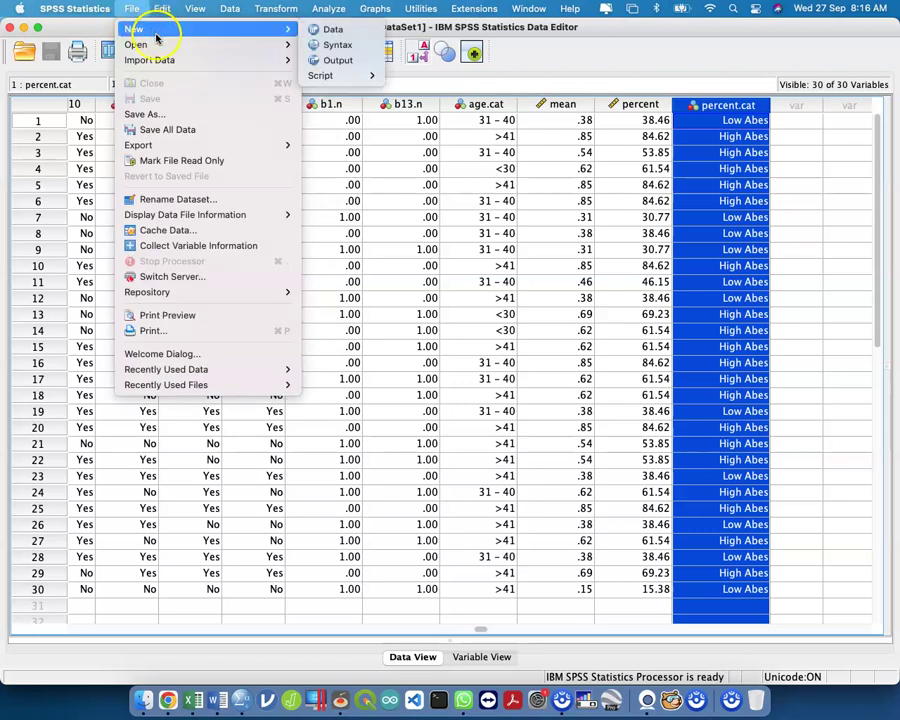
{"action": "left_click", "coordinate": [740, 108]}
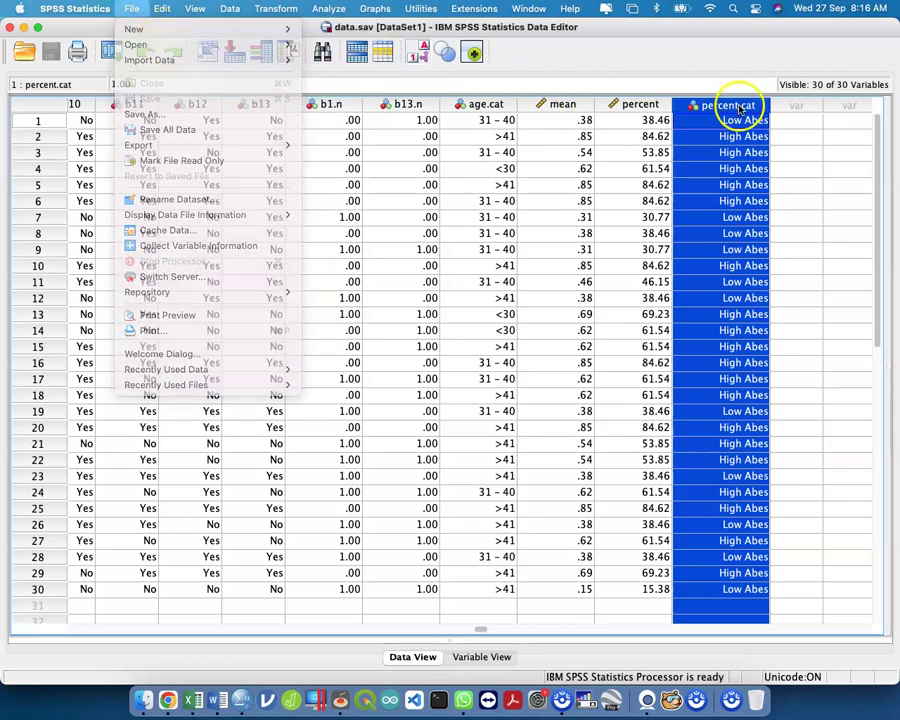
Change the value label of 1.00 for the variable percent.cat to "Low Readiness"
{"action": "double_click", "coordinate": [730, 105]}
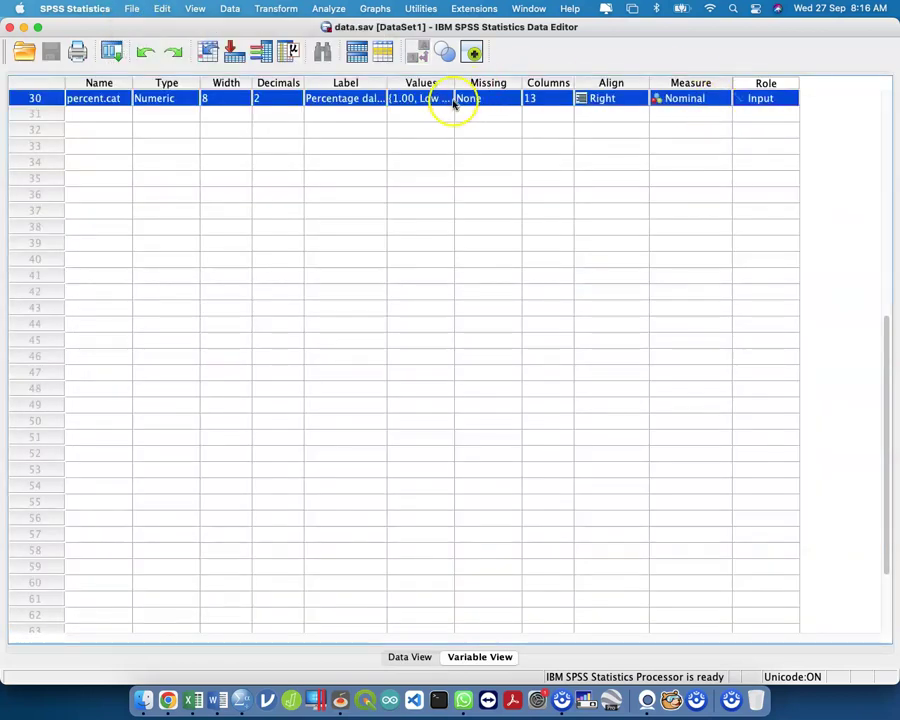
{"action": "left_click", "coordinate": [434, 100]}
{"action": "left_click", "coordinate": [442, 98]}
{"action": "left_click", "coordinate": [418, 340]}
{"action": "left_click", "coordinate": [399, 317]}
{"action": "key", "text": "BackSpace"}
{"action": "key", "text": "BackSpace"}
{"action": "key", "text": "BackSpace"}
{"action": "key", "text": "BackSpace"}
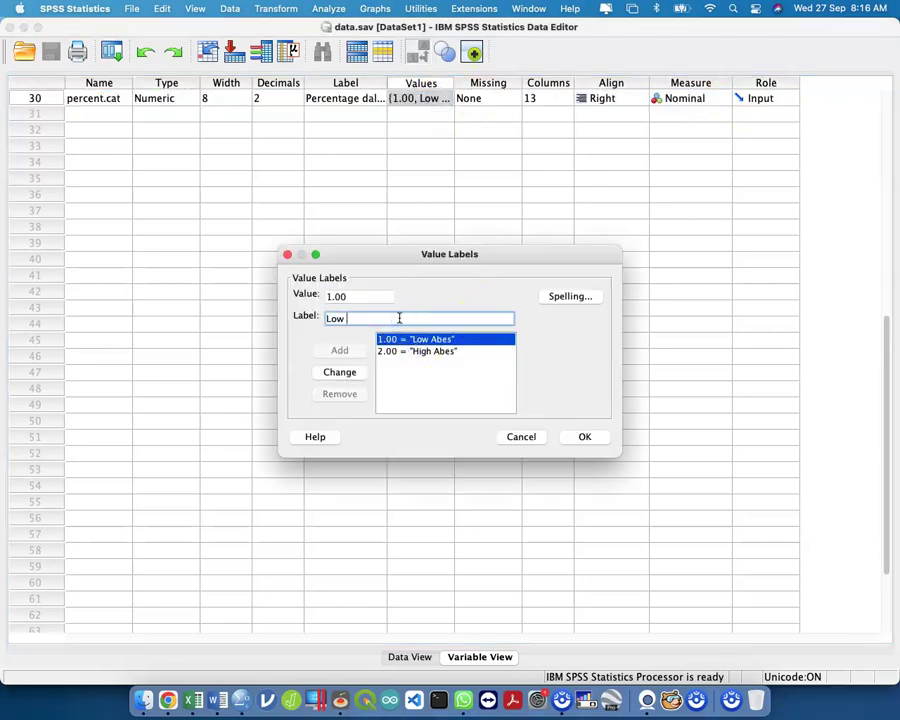
{"action": "type", "text": "Readiness"}
{"action": "left_click", "coordinate": [340, 372]}
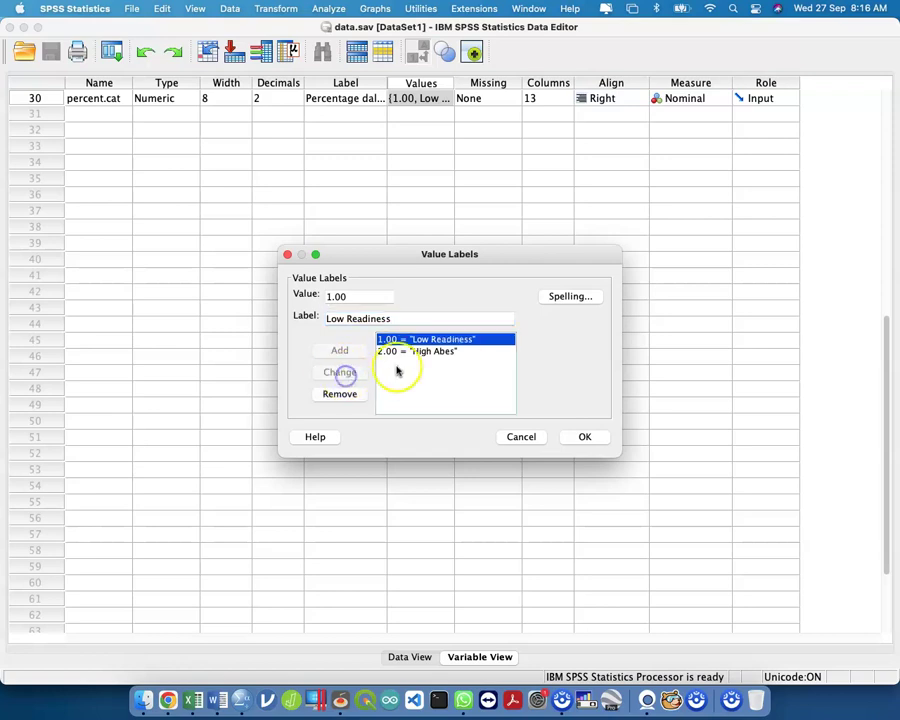
Change the value label of 2.00 for percent.cat to "High Readiness" and apply the value labels
{"action": "left_click", "coordinate": [416, 352]}
{"action": "left_click", "coordinate": [391, 317]}
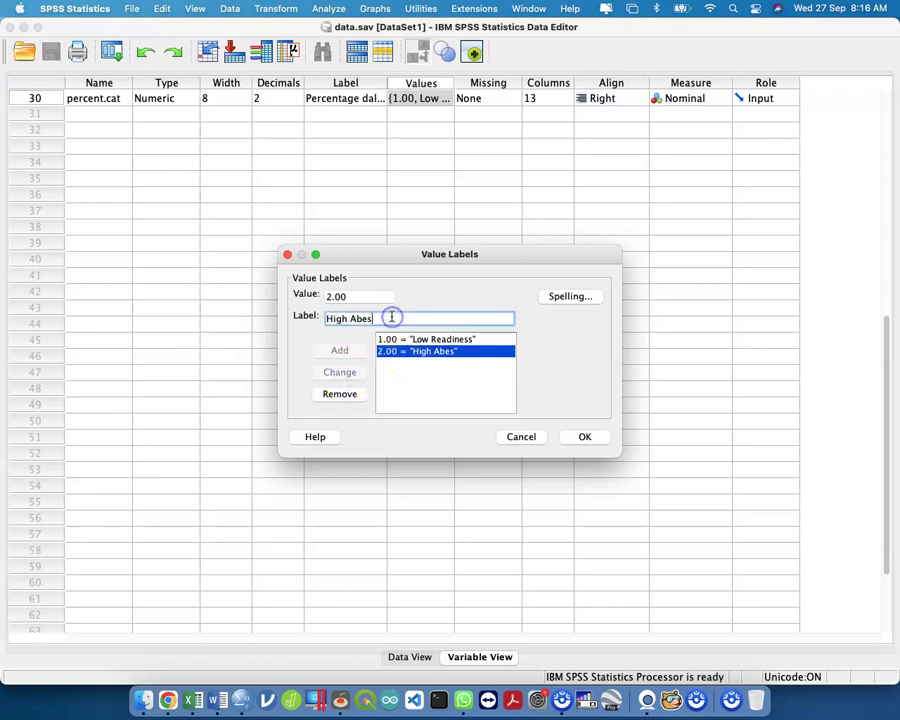
{"action": "key", "text": "BackSpace"}
{"action": "type", "text": "Readiness"}
{"action": "left_click", "coordinate": [578, 437]}
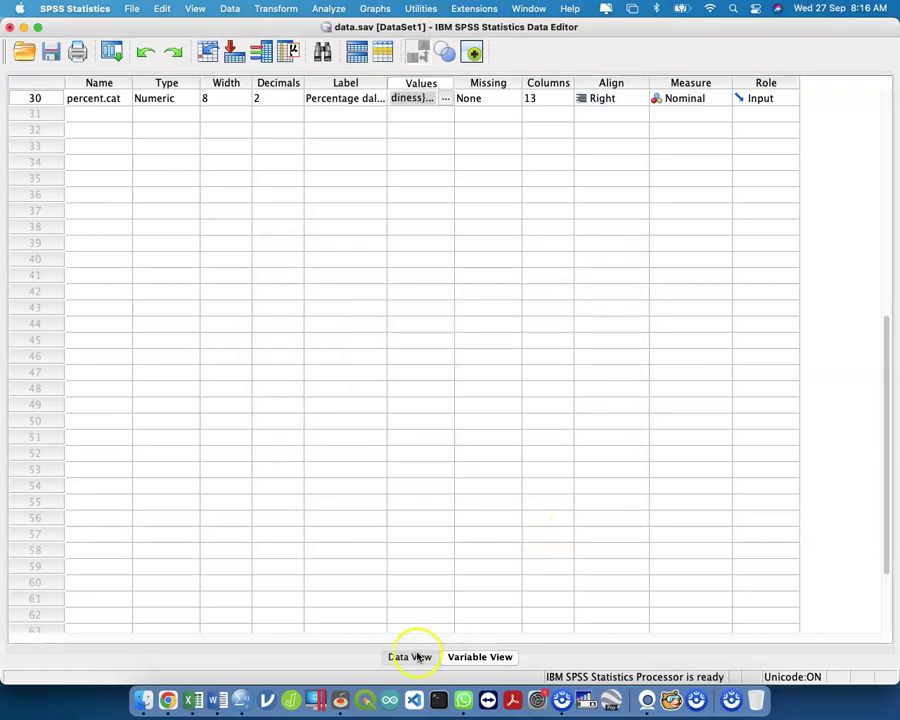
Return to the case data, save the dataset data.sav and minimize the output viewer
{"action": "left_click", "coordinate": [410, 656]}
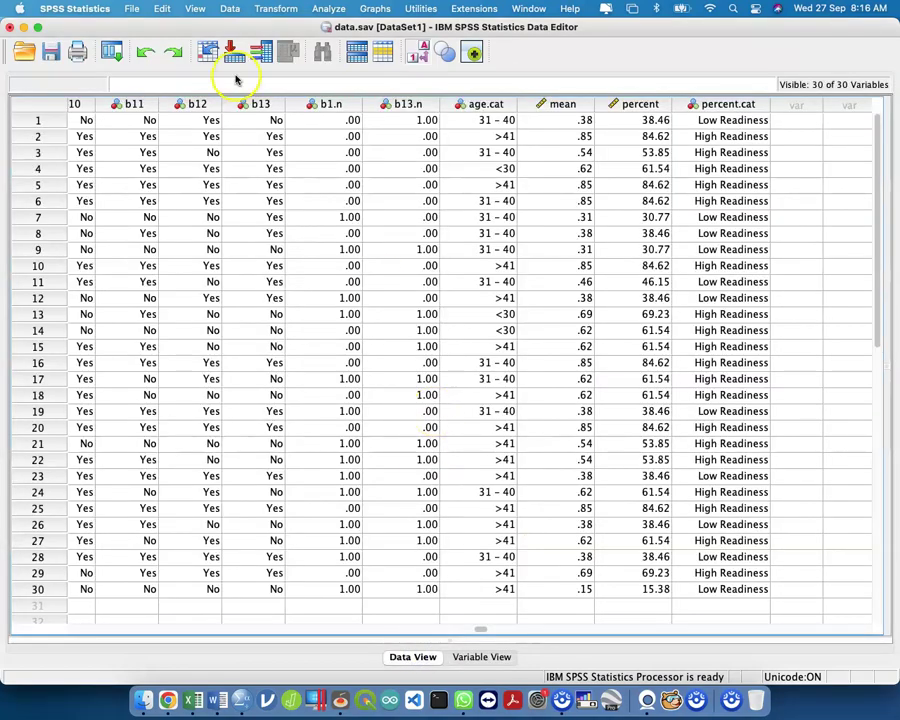
{"action": "left_click", "coordinate": [52, 51]}
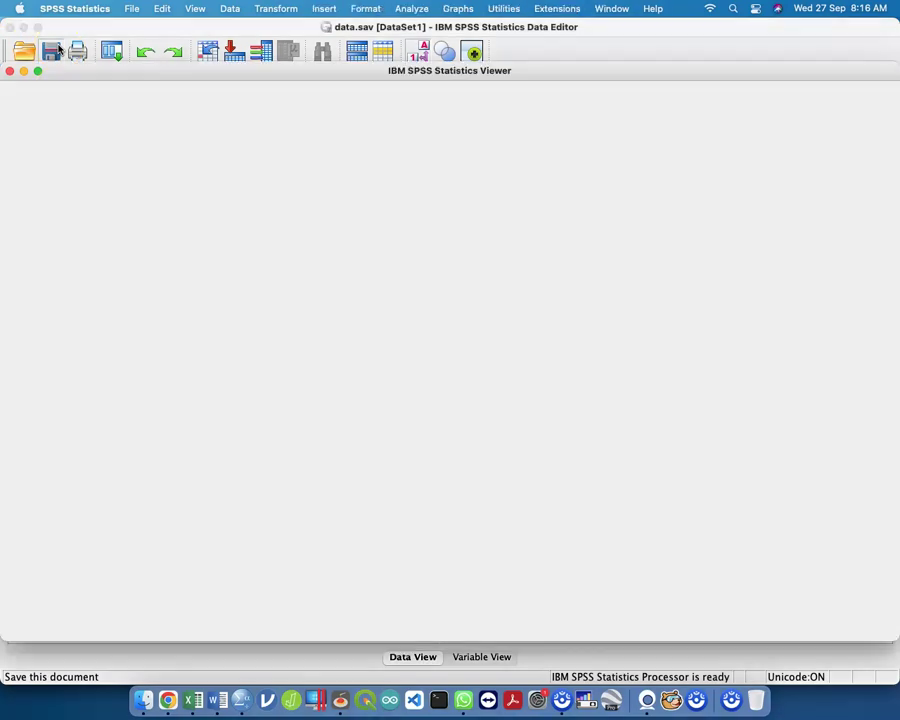
{"action": "left_click", "coordinate": [22, 71]}
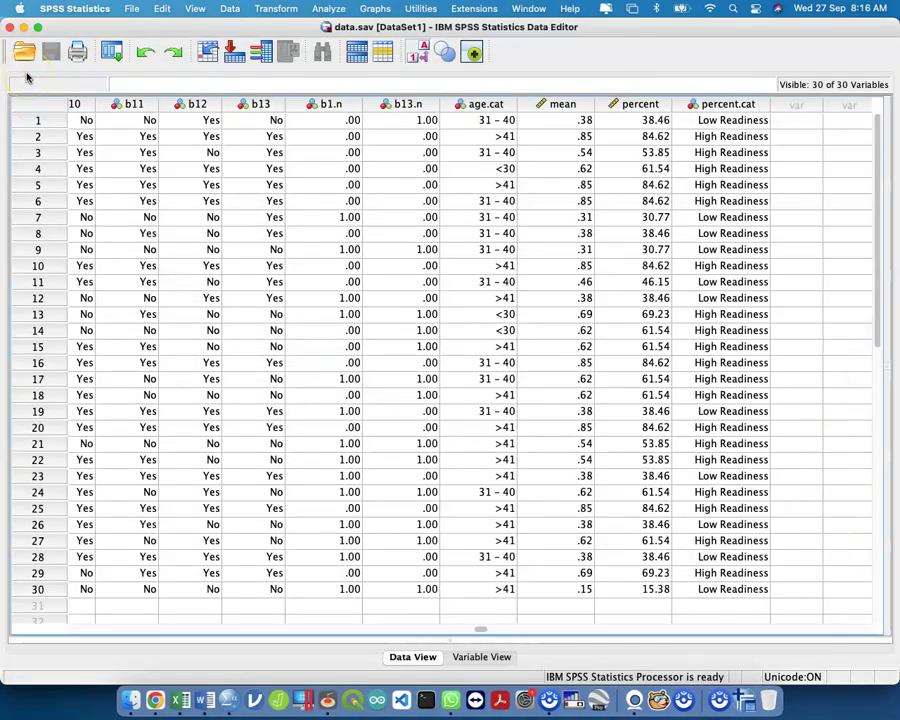
Switch to Google Drive in Chrome and open the Notes document from the ADNR Sep23 folder
{"action": "key", "text": "ctrl+Up"}
{"action": "left_click", "coordinate": [78, 88]}
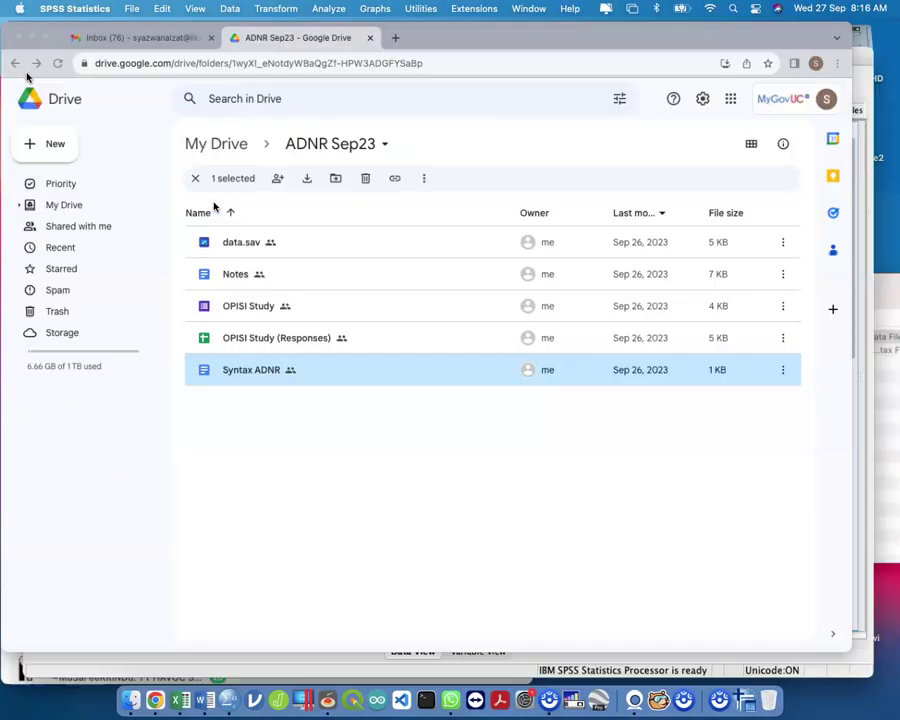
{"action": "double_click", "coordinate": [336, 291]}
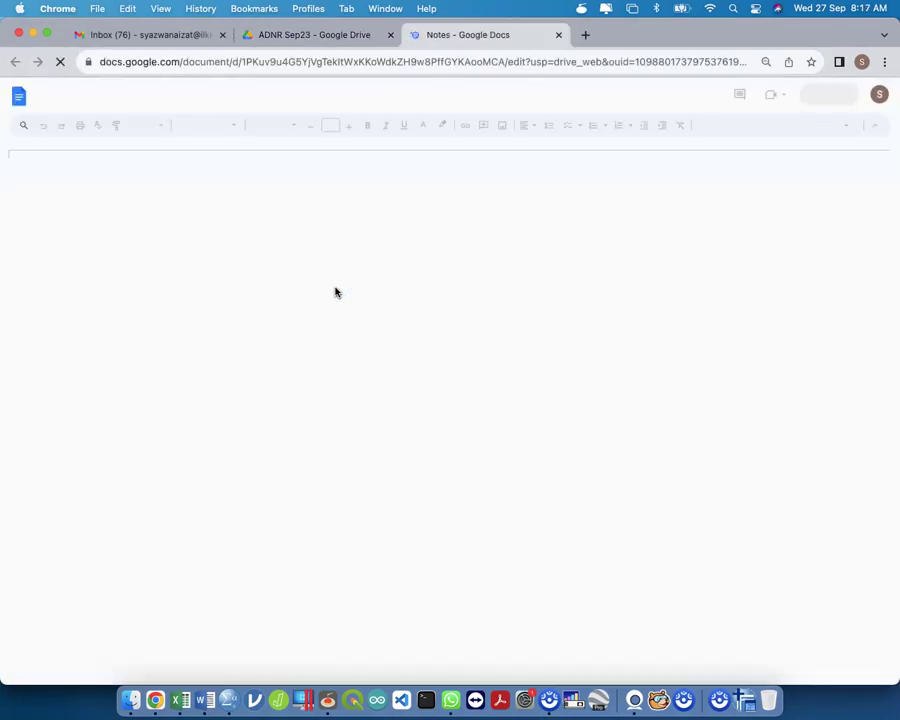
Set the zoom of the Notes document to 150% for reading the objectives section
{"action": "left_click", "coordinate": [367, 374]}
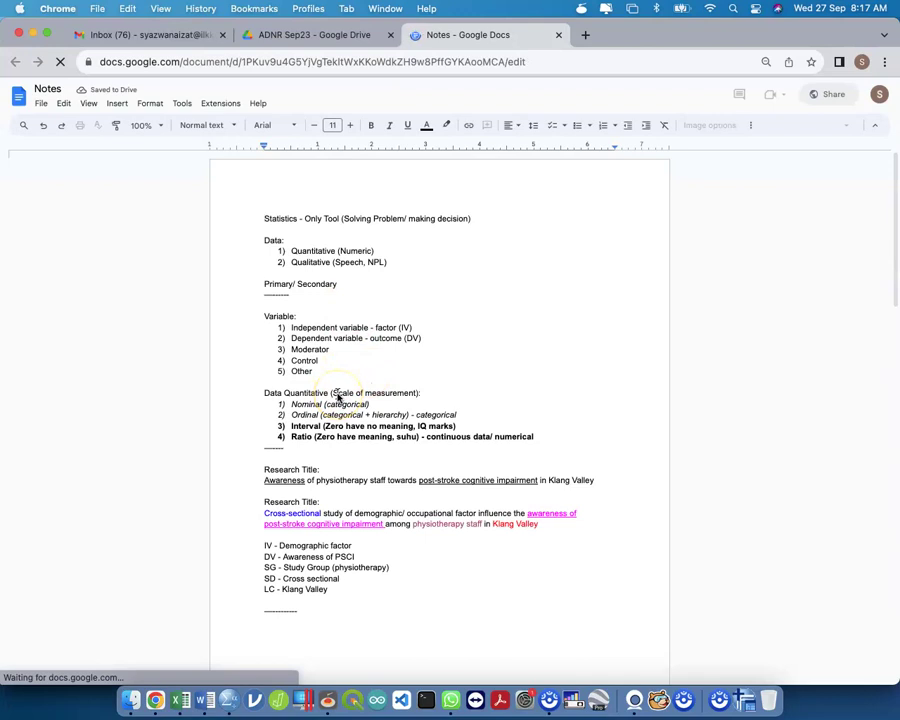
{"action": "scroll", "coordinate": [337, 396], "scroll_direction": "down", "scroll_amount": 10}
{"action": "scroll", "coordinate": [337, 396], "scroll_direction": "up", "scroll_amount": 2}
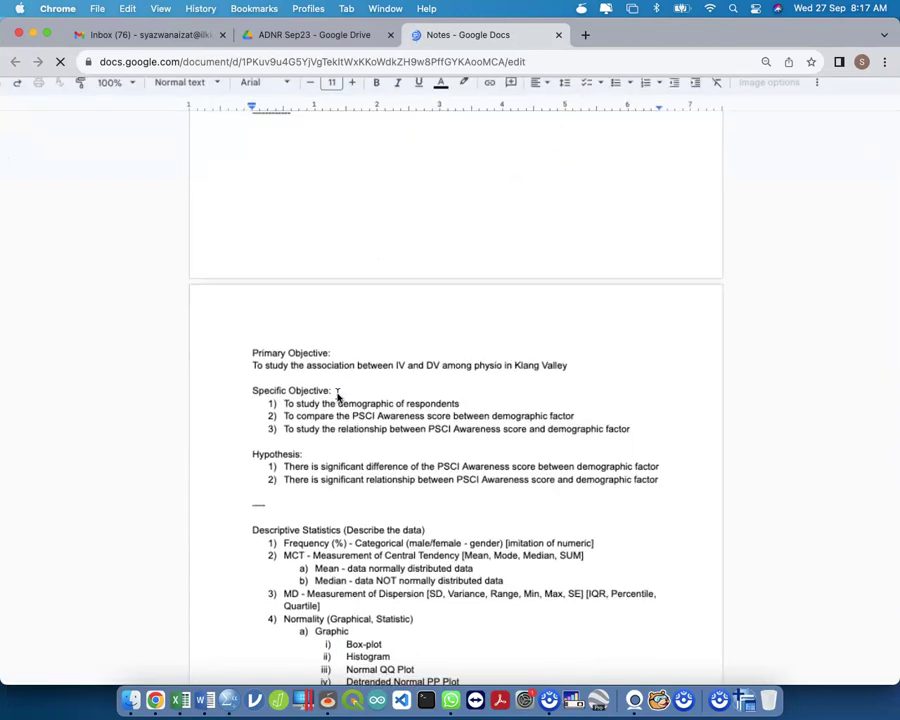
{"action": "scroll", "coordinate": [337, 396], "scroll_direction": "down", "scroll_amount": 2}
{"action": "left_click", "coordinate": [155, 125]}
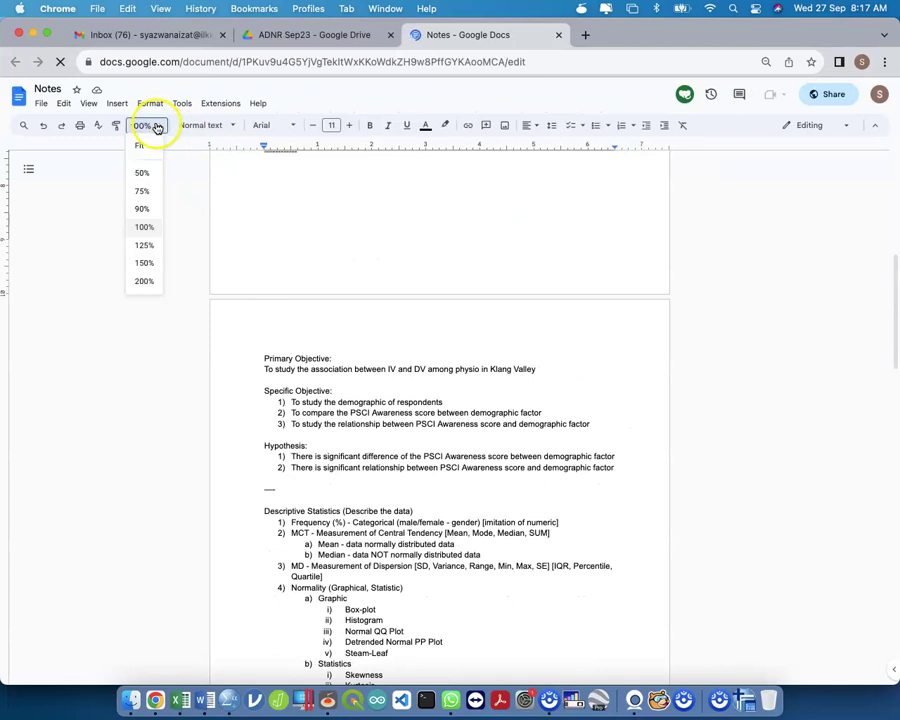
{"action": "left_click", "coordinate": [149, 268]}
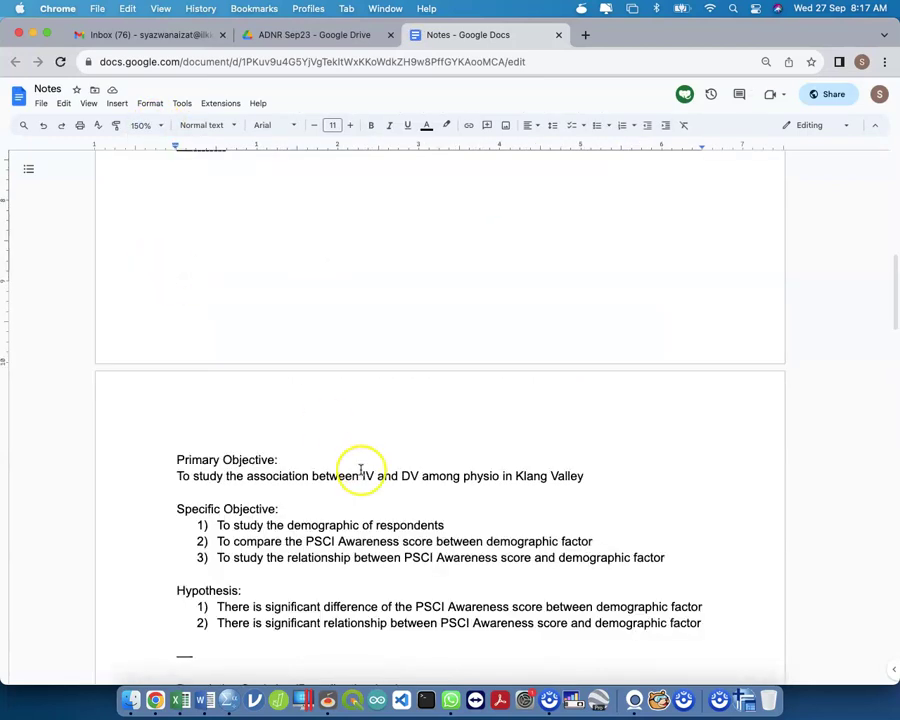
{"action": "scroll", "coordinate": [366, 476], "scroll_direction": "down", "scroll_amount": 3}
{"action": "scroll", "coordinate": [369, 480], "scroll_direction": "down", "scroll_amount": 2}
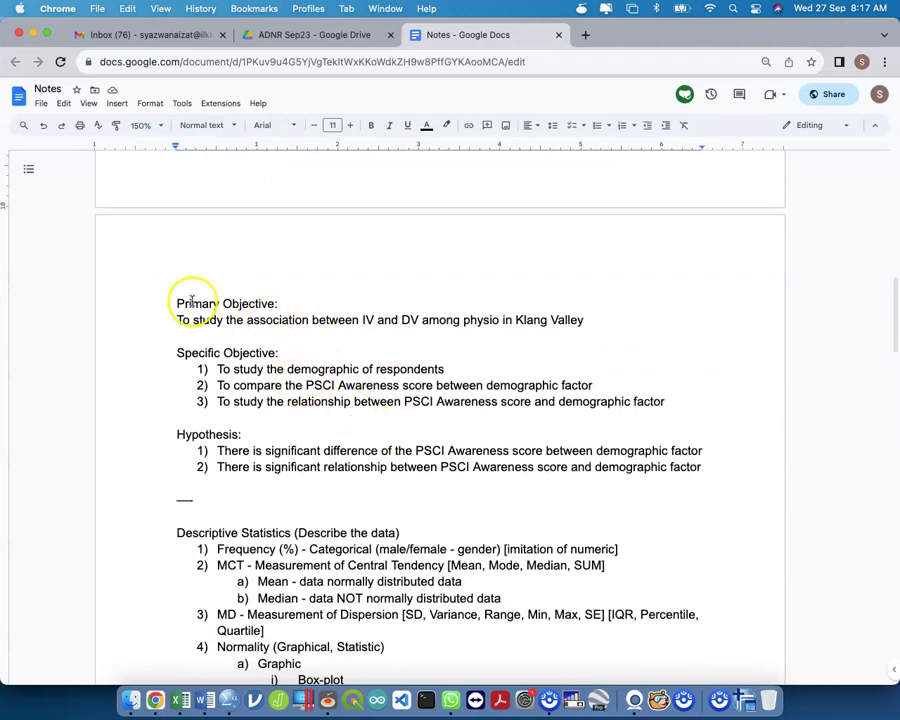
Review the primary and specific objectives in the notes, focusing on the PSCI Awareness score and the demographic factor
{"action": "left_click", "coordinate": [378, 316]}
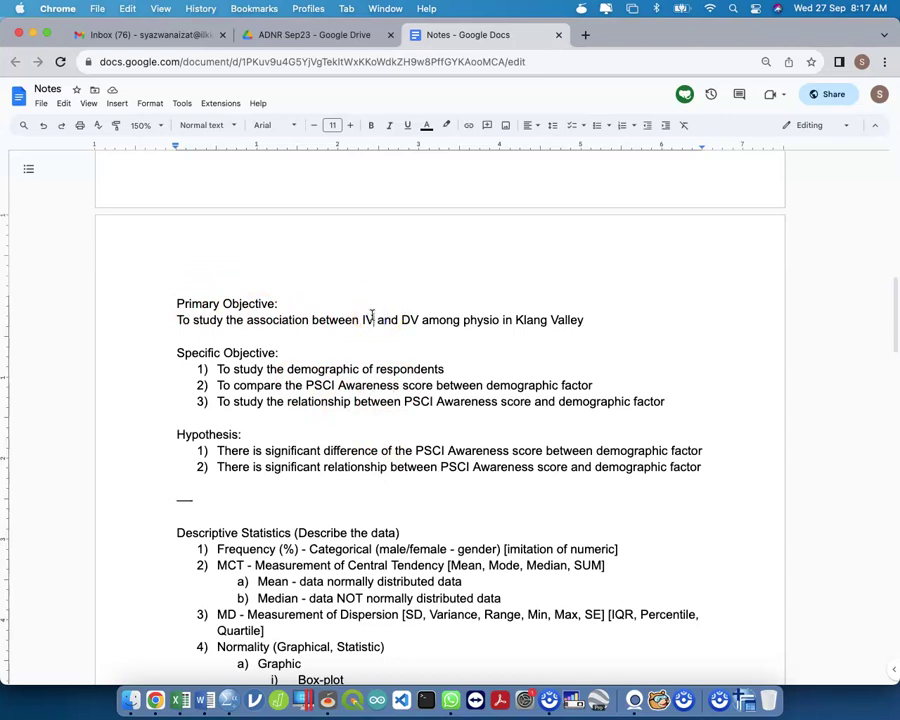
{"action": "left_click_drag", "start_coordinate": [214, 370], "coordinate": [433, 380]}
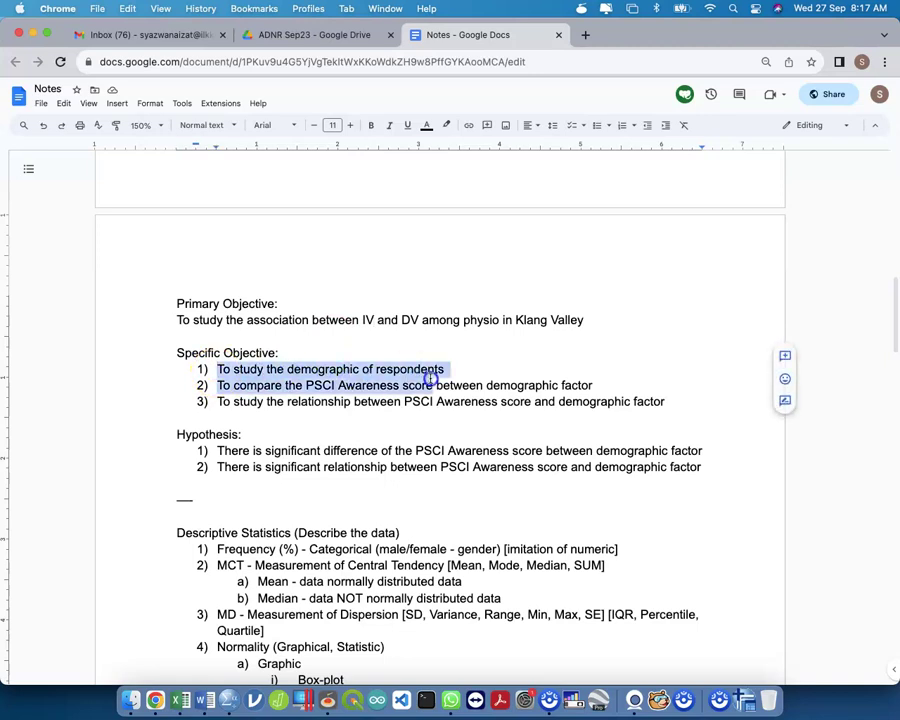
{"action": "left_click", "coordinate": [292, 378]}
{"action": "left_click_drag", "start_coordinate": [305, 385], "coordinate": [619, 383]}
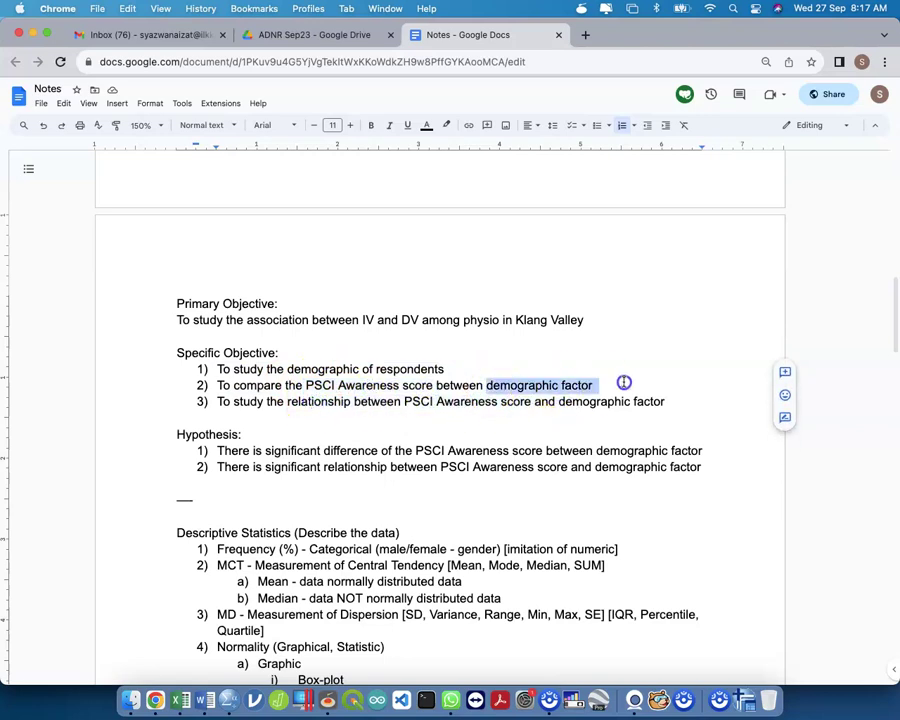
{"action": "left_click", "coordinate": [303, 385]}
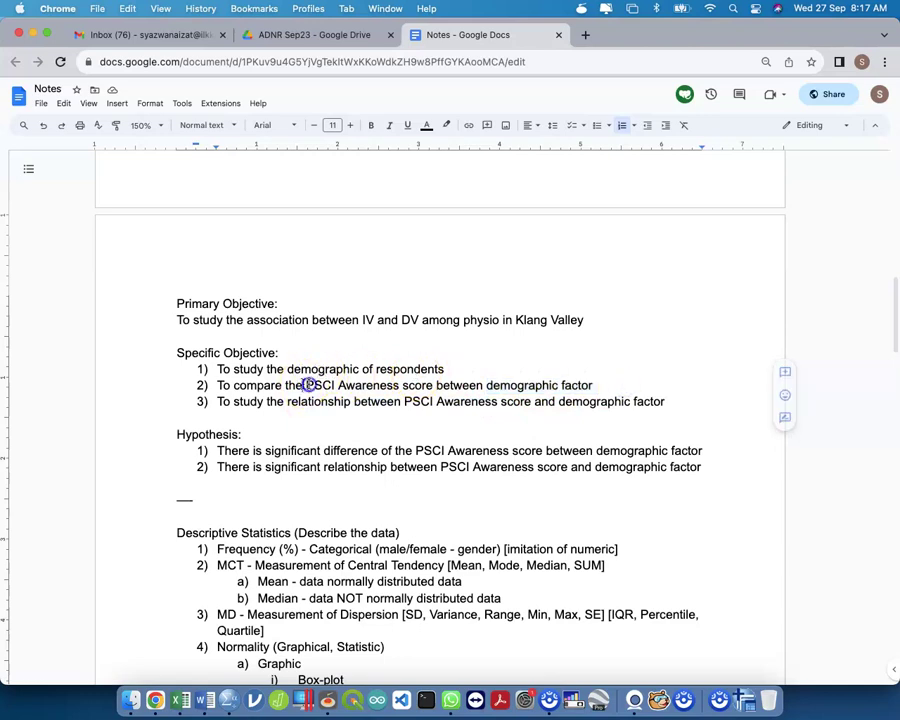
{"action": "left_click_drag", "start_coordinate": [305, 385], "coordinate": [400, 385]}
{"action": "double_click", "coordinate": [341, 390]}
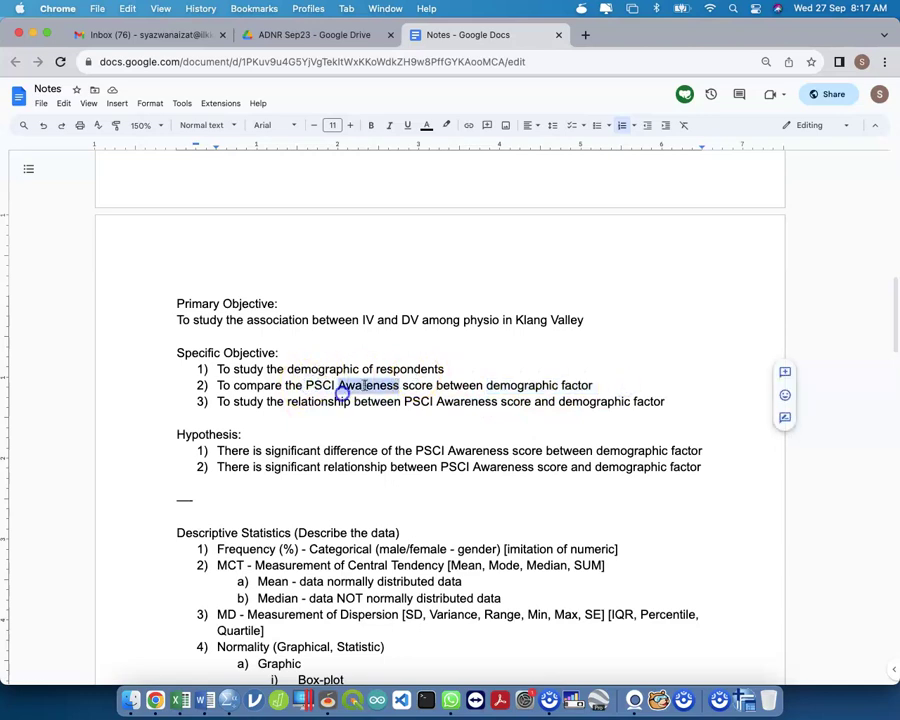
{"action": "left_click", "coordinate": [486, 385]}
{"action": "left_click_drag", "start_coordinate": [486, 385], "coordinate": [594, 387]}
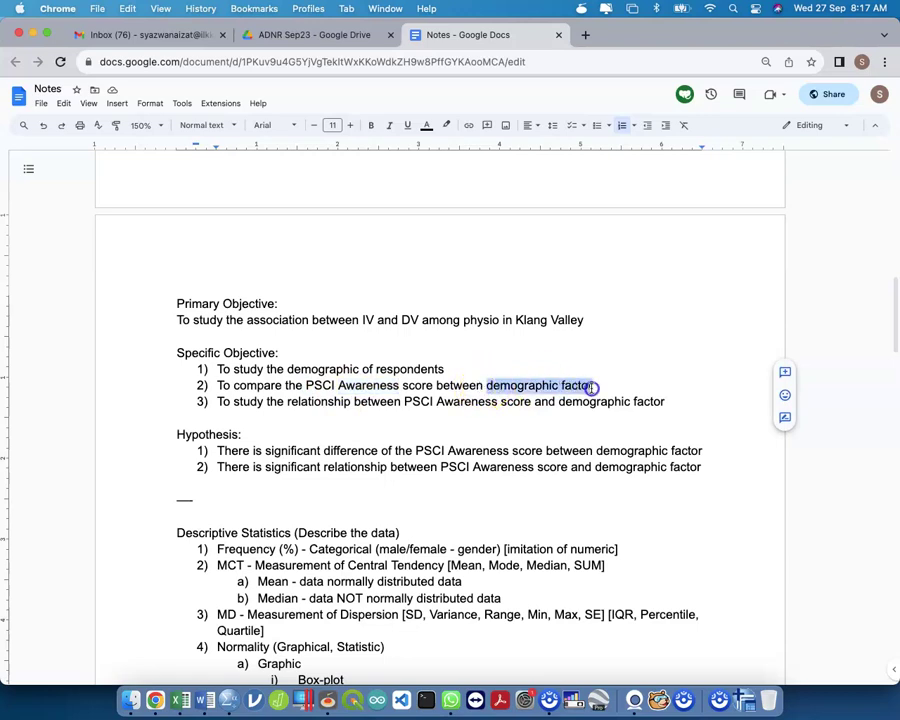
{"action": "left_click", "coordinate": [458, 399]}
{"action": "double_click", "coordinate": [460, 400]}
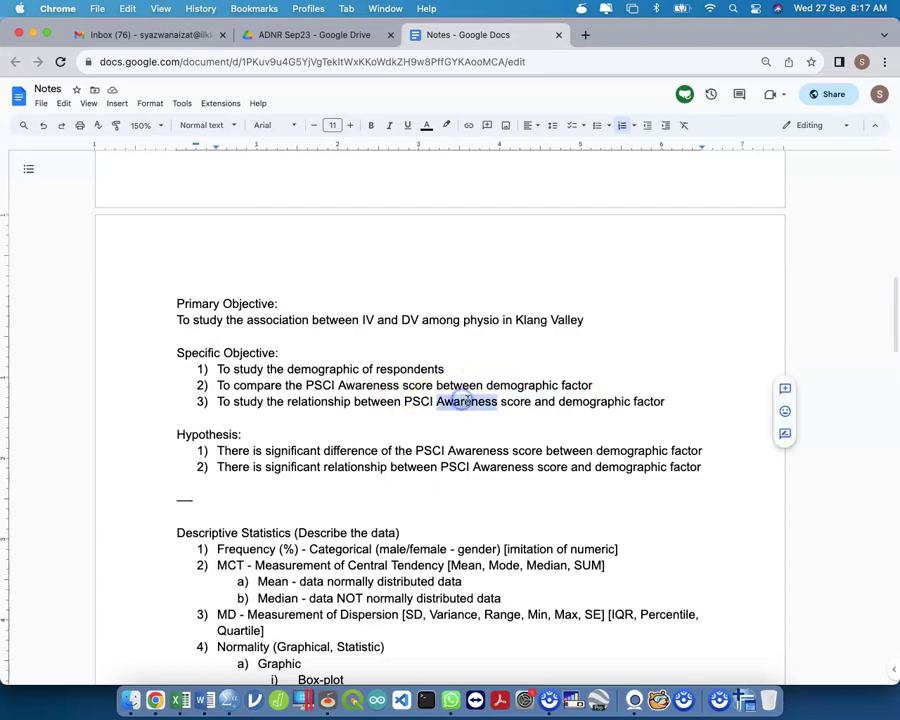
Switch to the SPSS Data Editor and open the syntax file SyntaxADNR.sps from the ADNR STUDY folder
{"action": "key", "text": "ctrl+Up"}
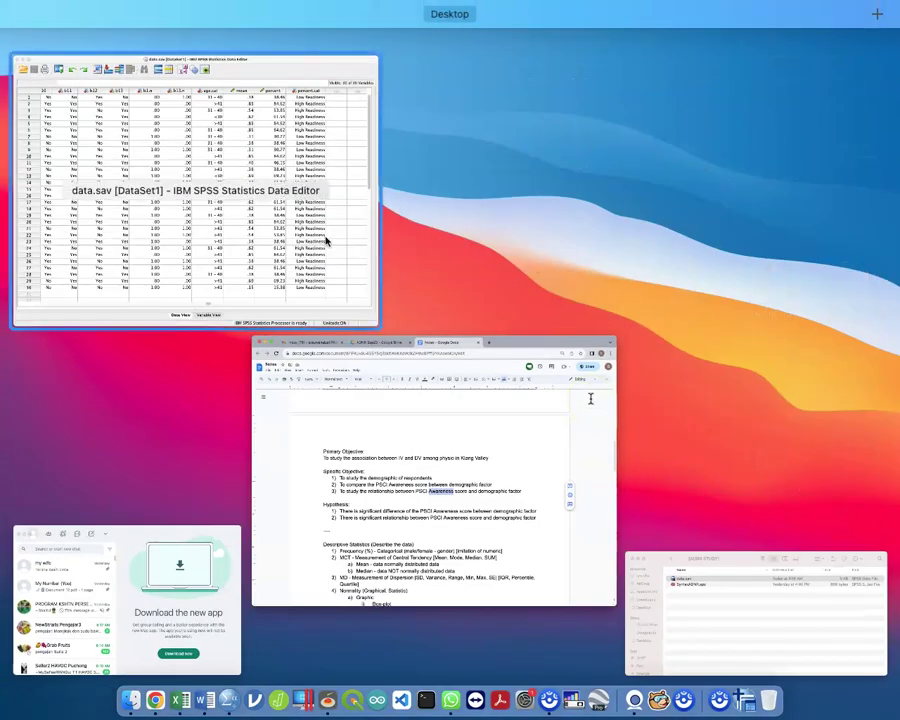
{"action": "left_click", "coordinate": [325, 237]}
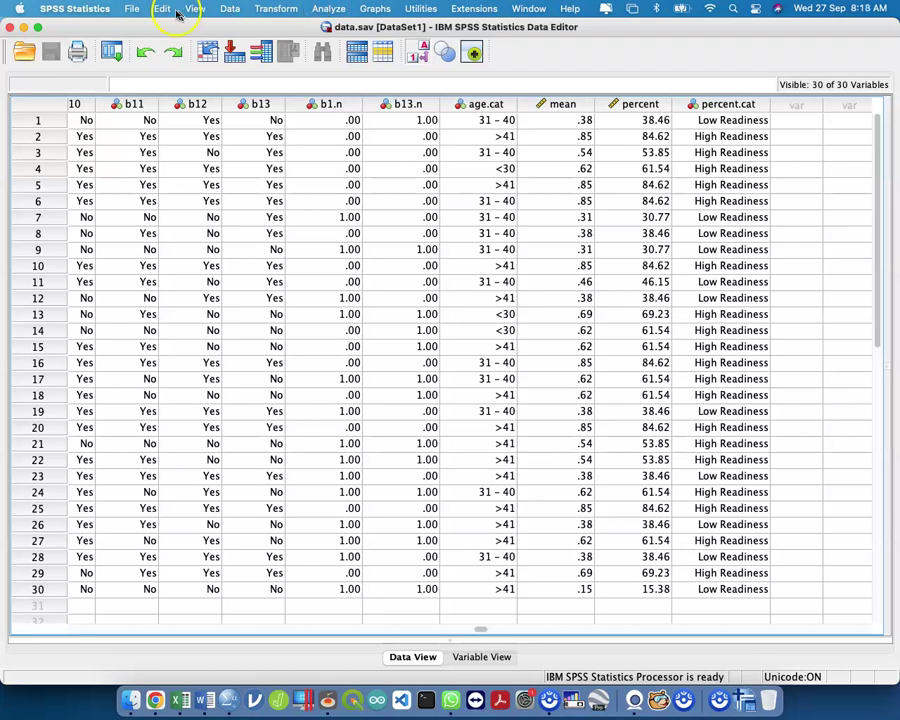
{"action": "left_click", "coordinate": [130, 9]}
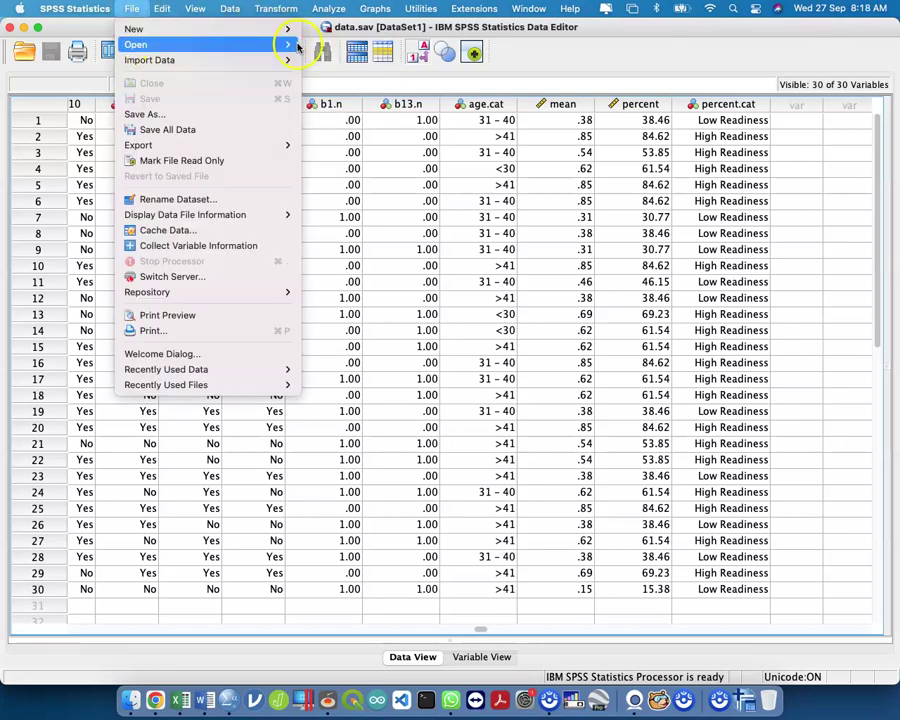
{"action": "mouse_move", "coordinate": [284, 44]}
{"action": "left_click", "coordinate": [332, 75]}
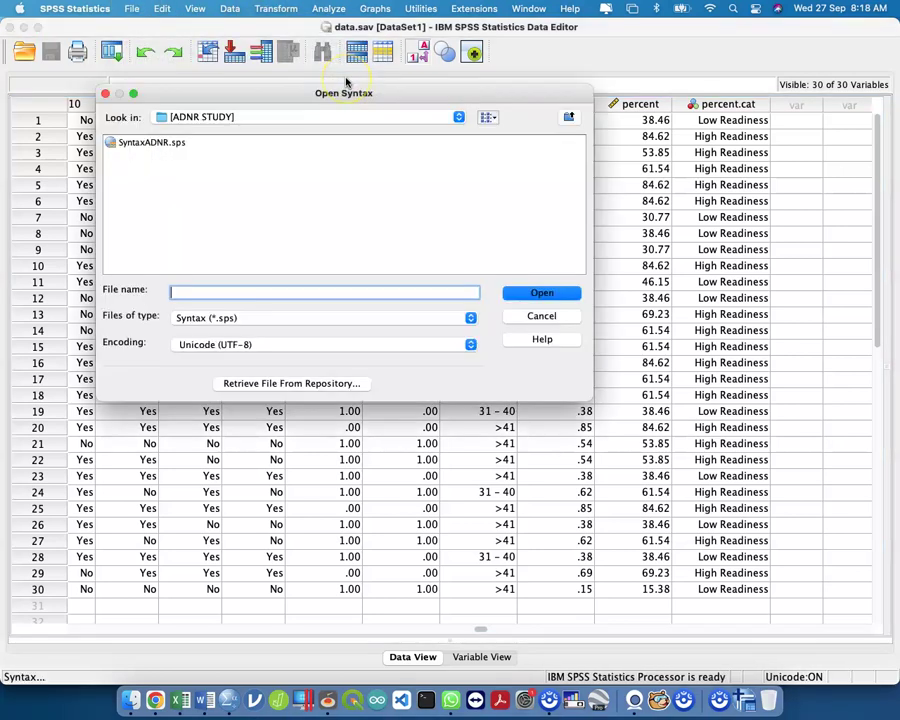
{"action": "left_click", "coordinate": [166, 146]}
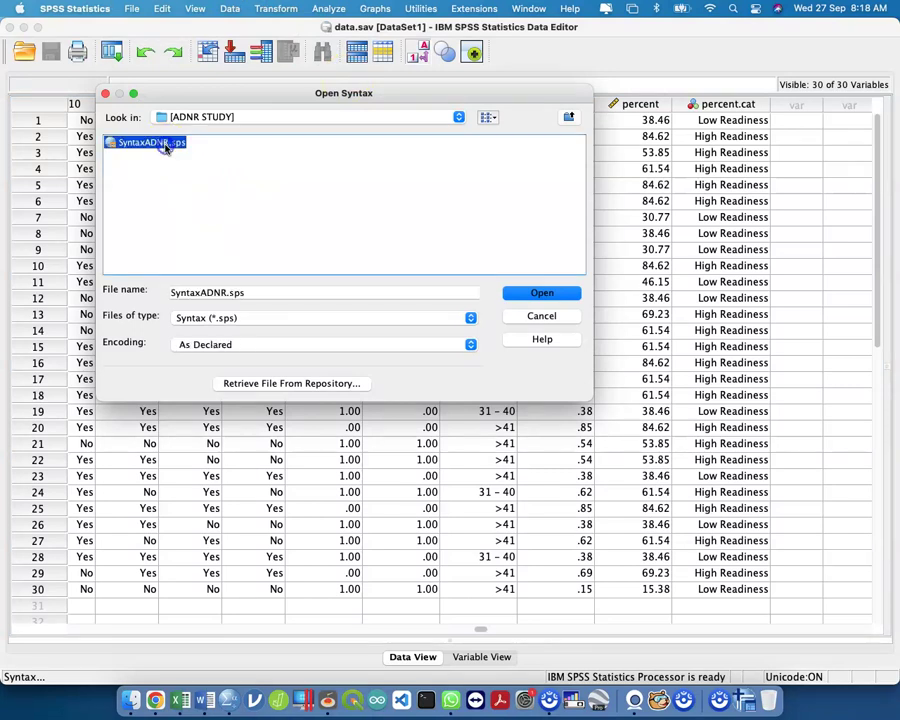
{"action": "left_click", "coordinate": [540, 293]}
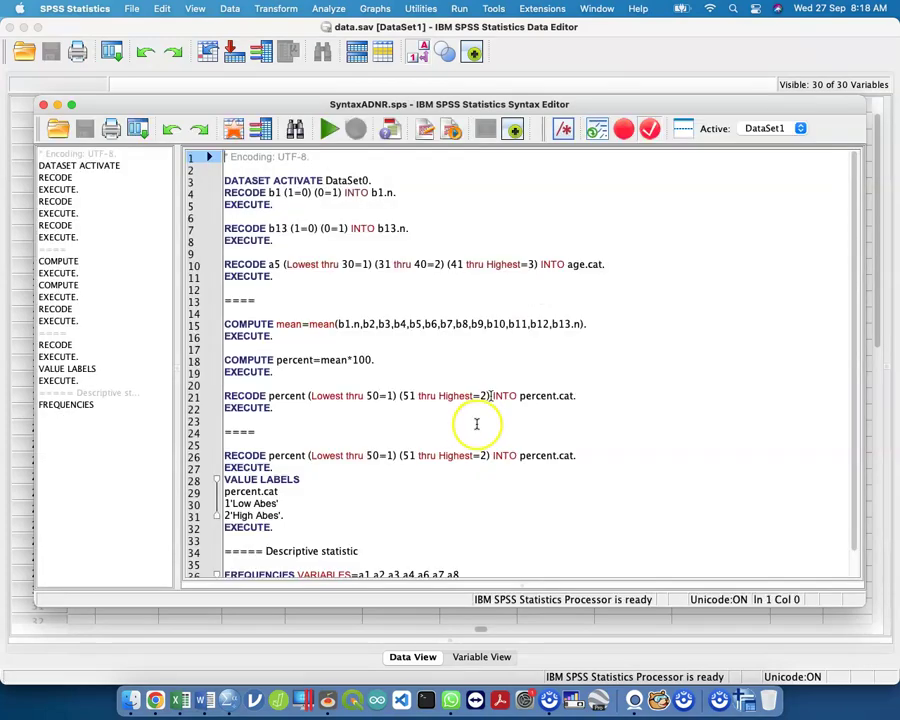
Delete the FREQUENCIES command, including its ORDER subcommand, beneath the Descriptive statistic heading in the syntax
{"action": "scroll", "coordinate": [472, 420], "scroll_direction": "down", "scroll_amount": 2}
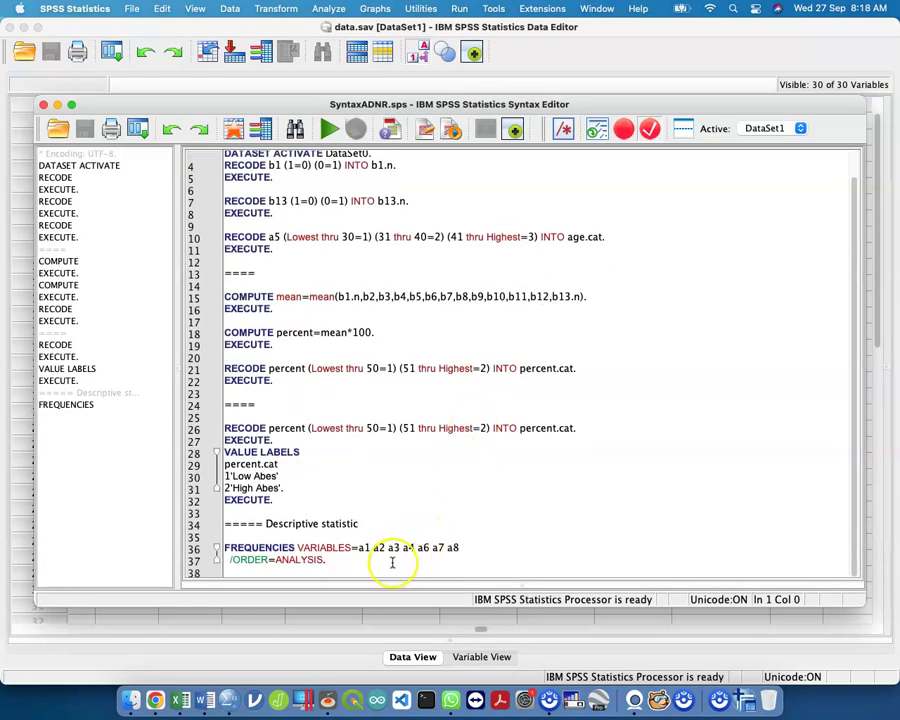
{"action": "left_click_drag", "start_coordinate": [380, 560], "coordinate": [244, 535]}
{"action": "key", "text": "BackSpace"}
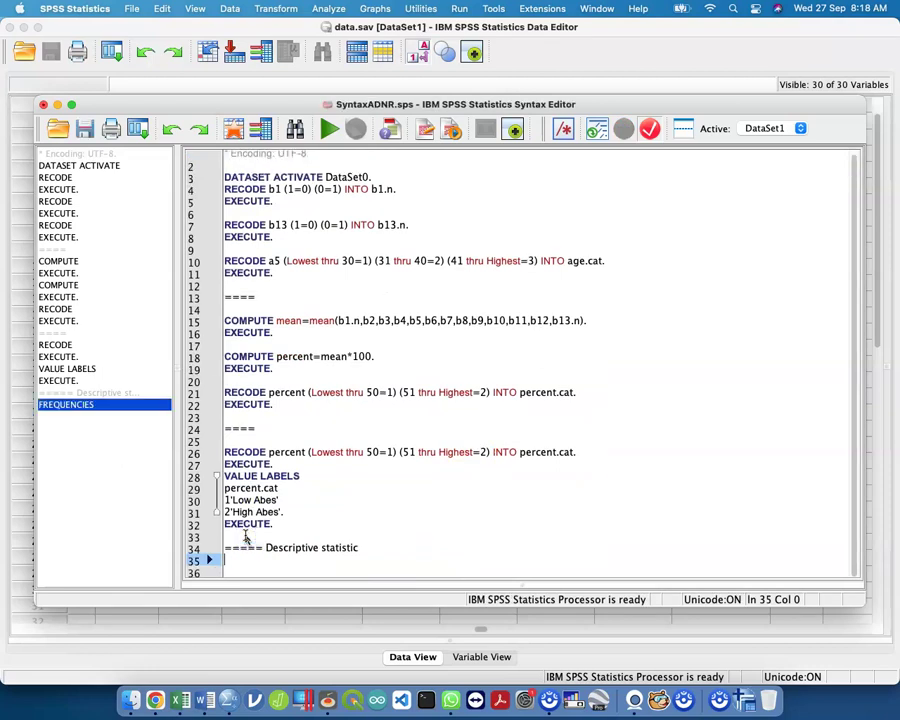
{"action": "key", "text": "BackSpace"}
Extend the Descriptive statistic heading with "=== 27/9/2023 - 2nd Day", add blank lines below it and save the syntax file
{"action": "type", "text": "=== 27/"}
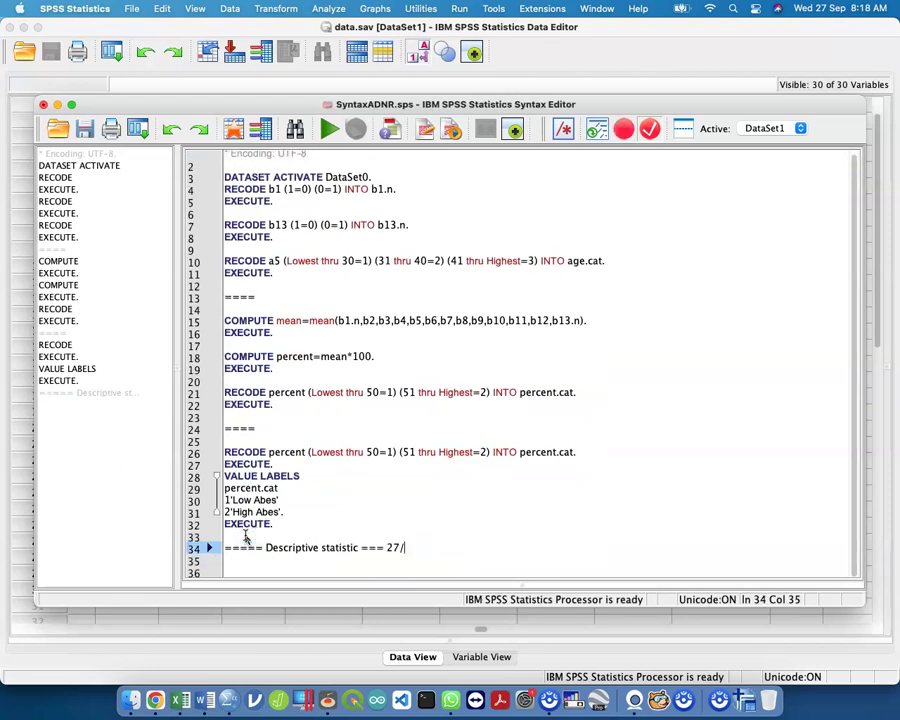
{"action": "type", "text": "9/2023 - 2nd Day"}
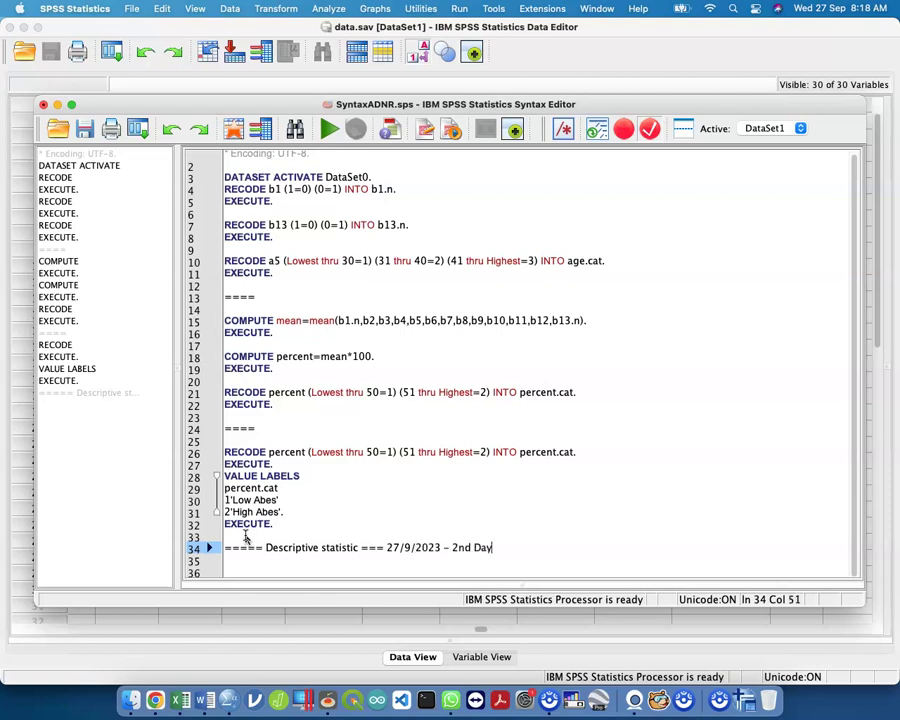
{"action": "key", "text": "Return"}
{"action": "key", "text": "Return"}
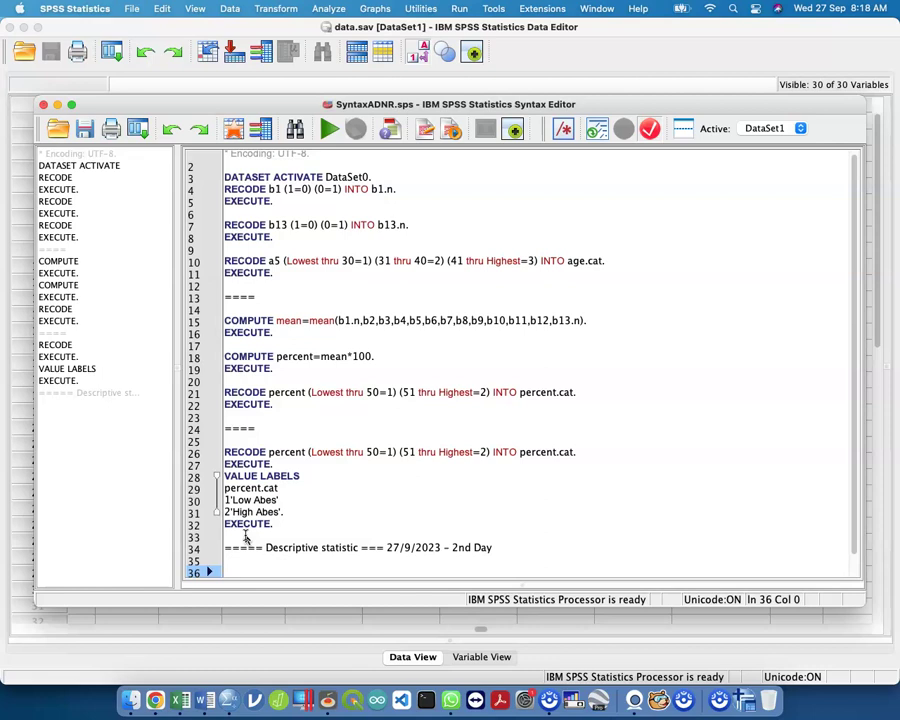
{"action": "key", "text": "super+s"}
Set up a Frequencies analysis of data.sav with Gender, Race, Highest Educational Level, Type of Condition, Marital Status, Sexual Experience and Status of Patient
{"action": "left_click", "coordinate": [545, 28]}
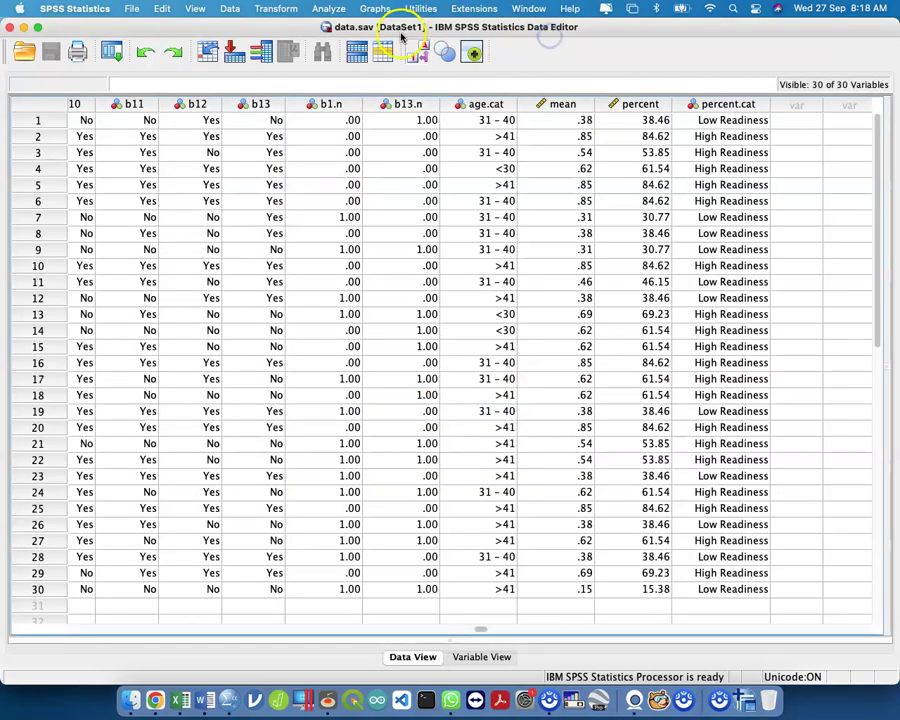
{"action": "left_click", "coordinate": [328, 9]}
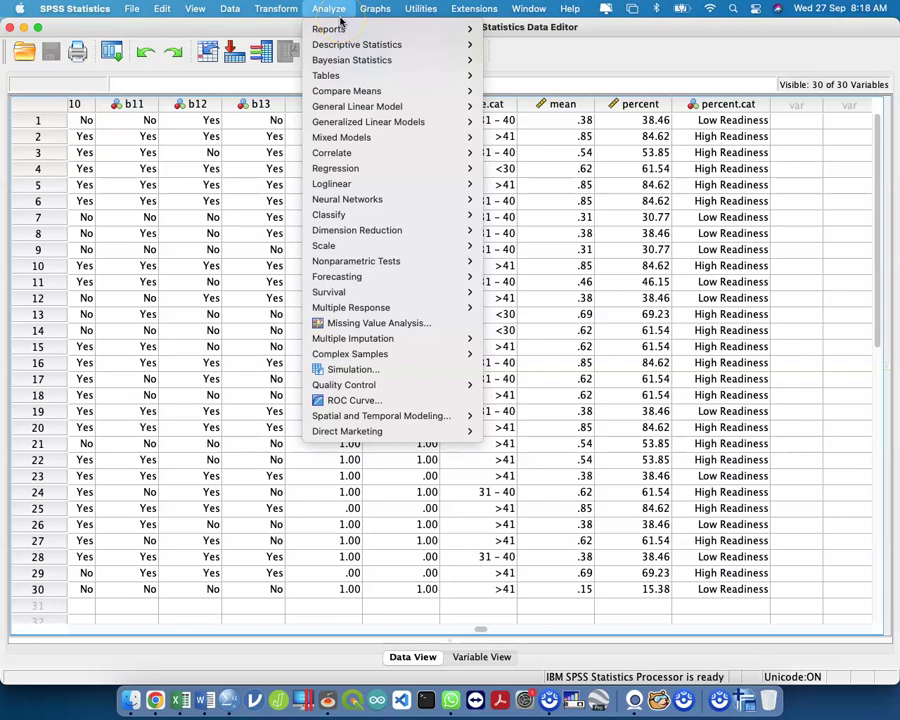
{"action": "mouse_move", "coordinate": [376, 48]}
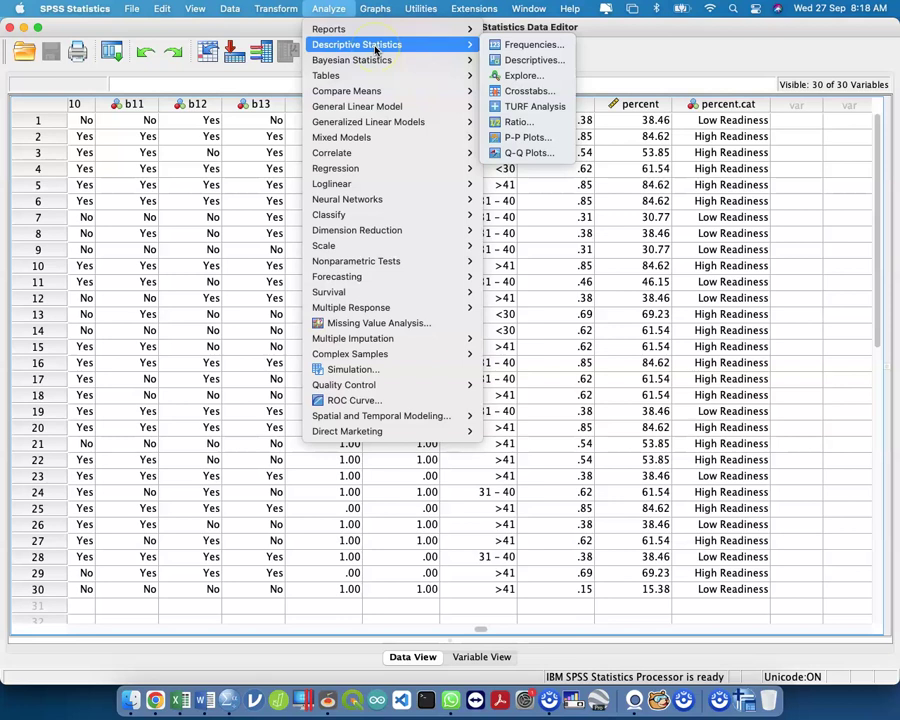
{"action": "left_click", "coordinate": [528, 44]}
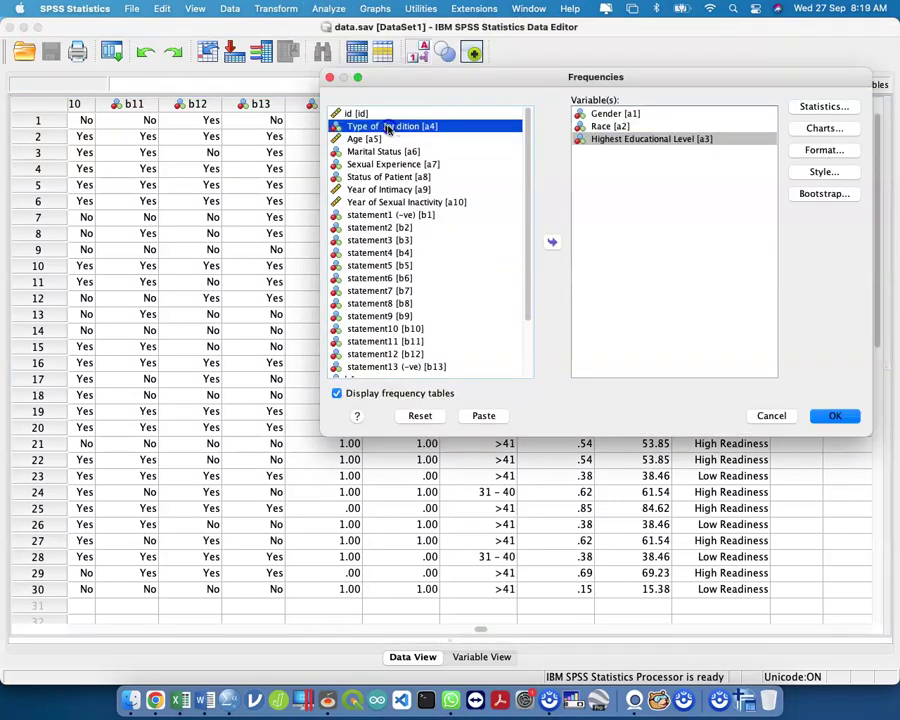
{"action": "double_click", "coordinate": [396, 125]}
{"action": "left_click", "coordinate": [408, 138]}
{"action": "double_click", "coordinate": [408, 138]}
{"action": "double_click", "coordinate": [400, 138]}
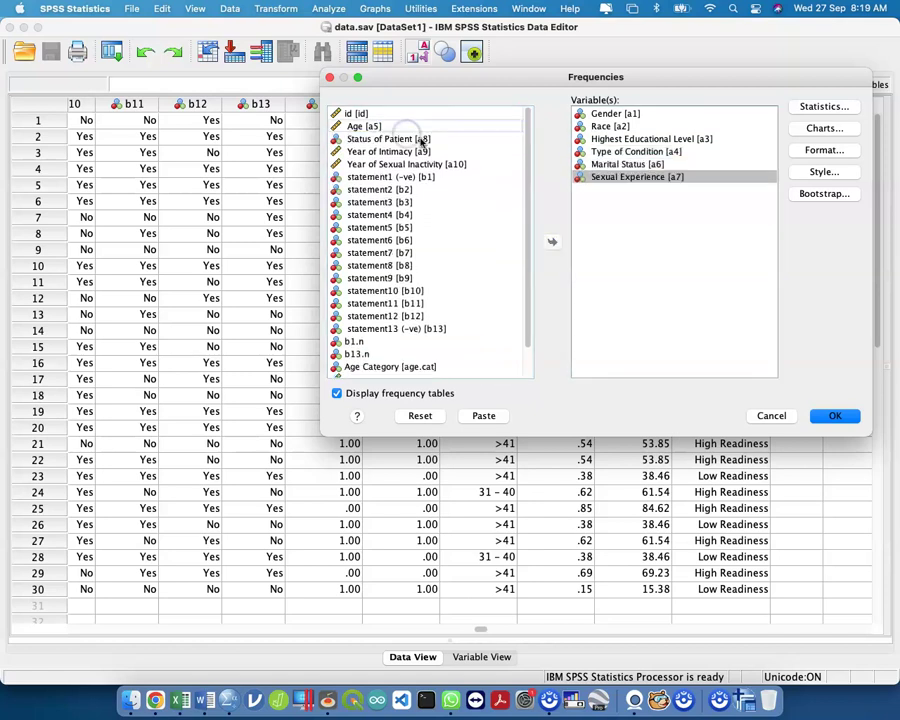
{"action": "double_click", "coordinate": [399, 139]}
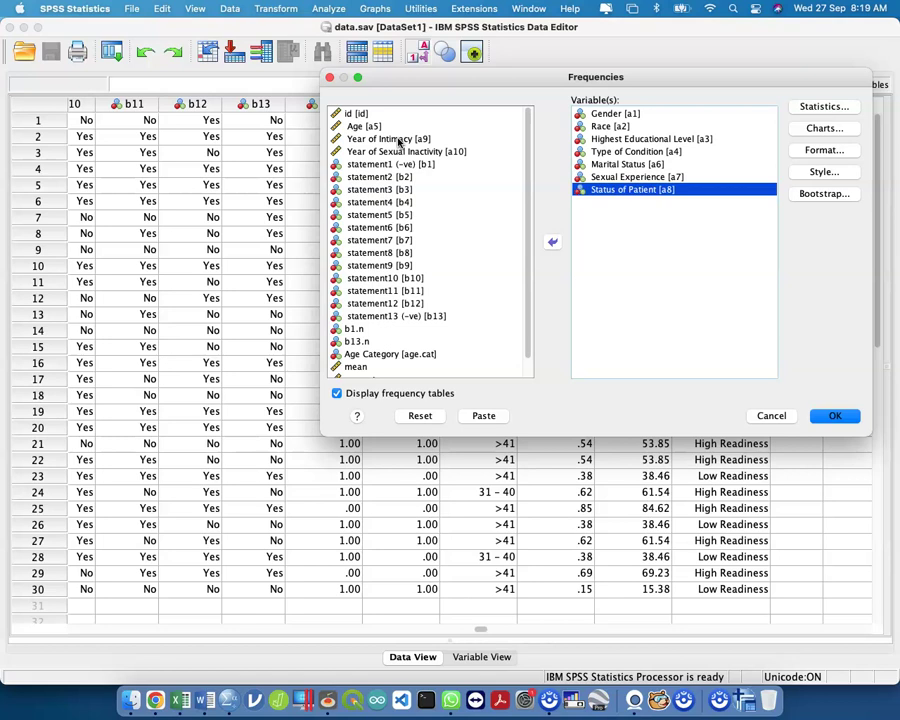
Add Age Category [age.cat] and Percentage dalam kategori [percent.cat] to the Frequencies variables
{"action": "double_click", "coordinate": [422, 354]}
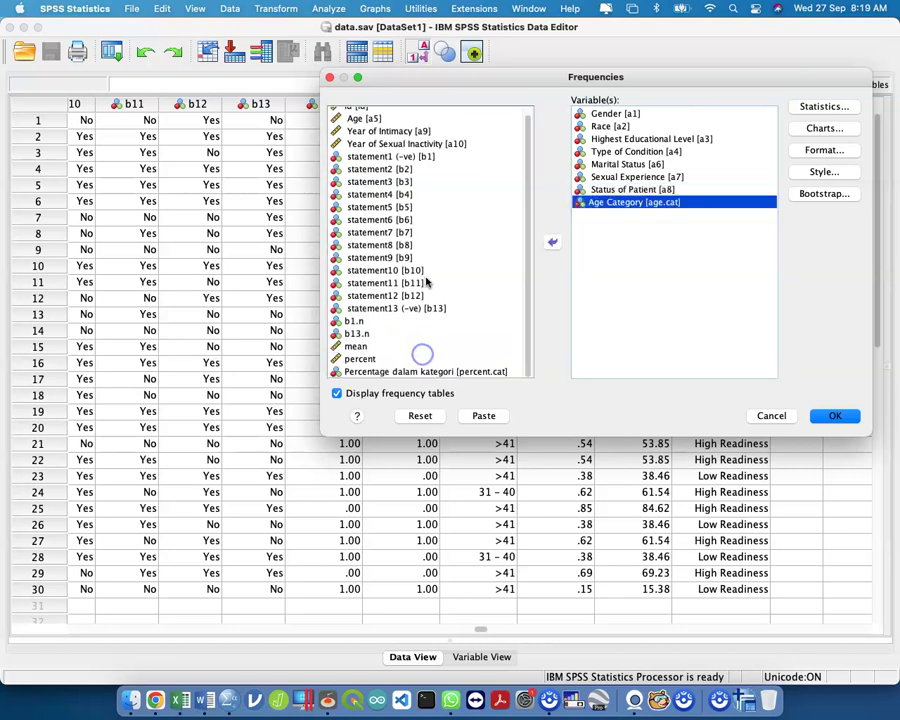
{"action": "left_click", "coordinate": [461, 373]}
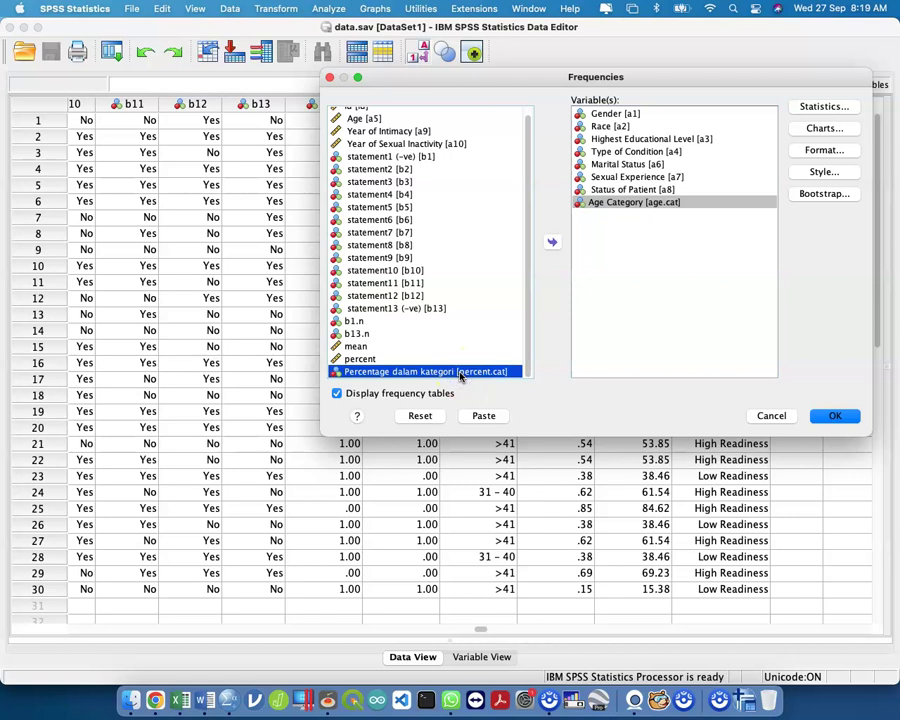
{"action": "double_click", "coordinate": [460, 373]}
{"action": "left_click", "coordinate": [646, 287]}
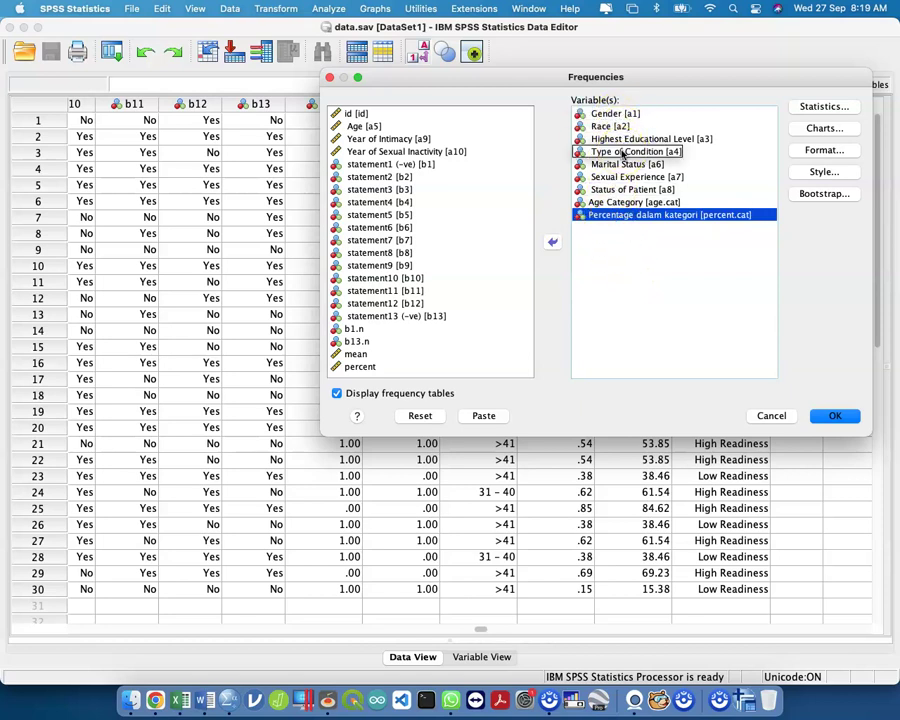
{"action": "left_click", "coordinate": [338, 394]}
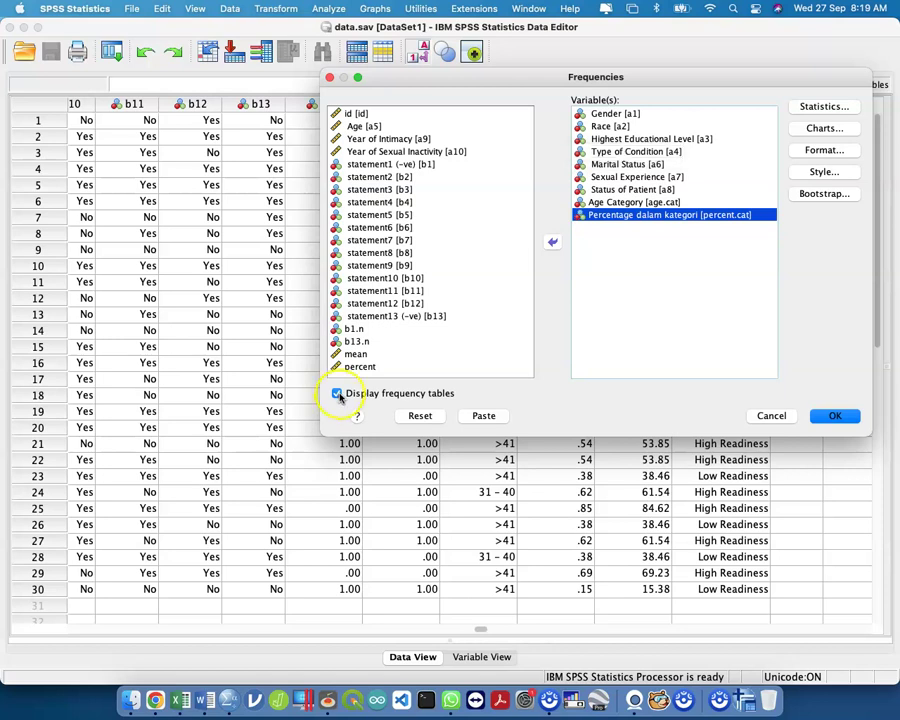
{"action": "left_click", "coordinate": [768, 288]}
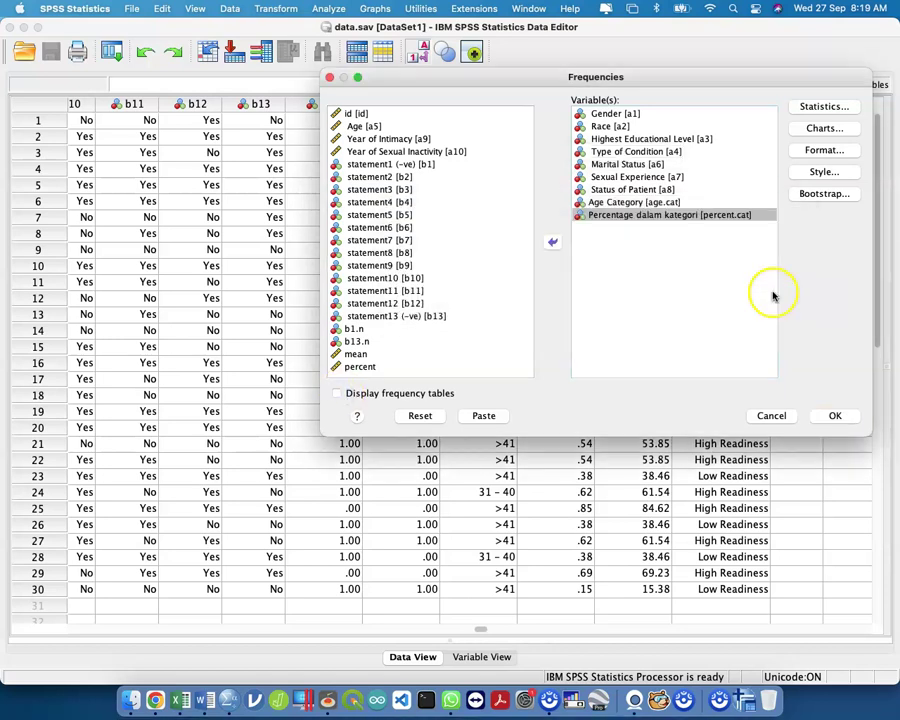
{"action": "left_click", "coordinate": [338, 394]}
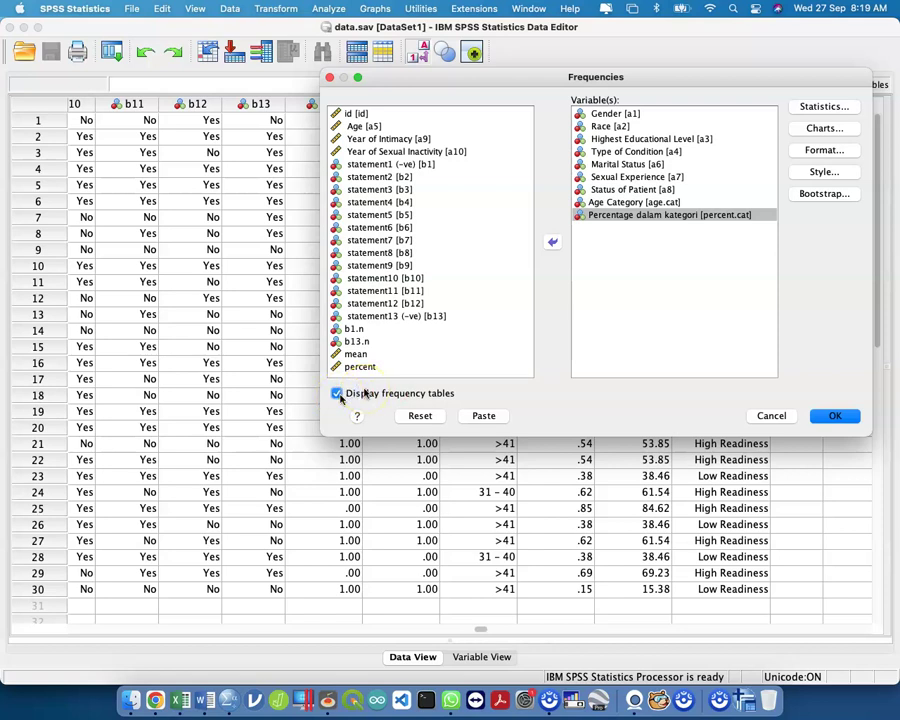
Paste the Frequencies command into SyntaxADNR.sps and remove the DATASET ACTIVATE line and surplus blank lines above it
{"action": "left_click", "coordinate": [484, 415]}
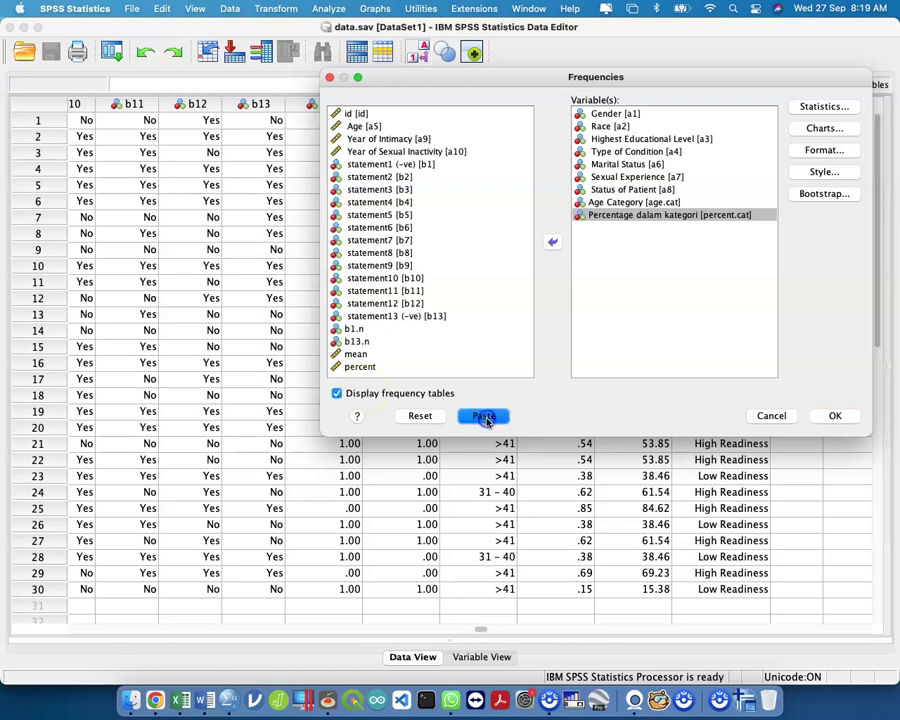
{"action": "key", "text": "ctrl+Up"}
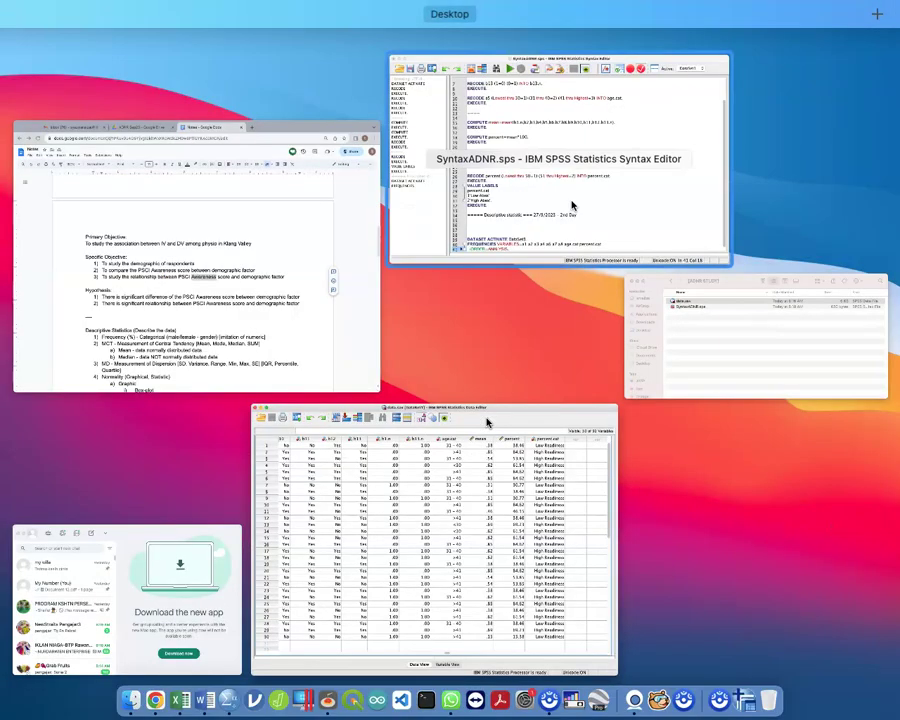
{"action": "left_click", "coordinate": [573, 201]}
{"action": "triple_click", "coordinate": [328, 548]}
{"action": "key", "text": "BackSpace"}
{"action": "key", "text": "BackSpace"}
{"action": "key", "text": "BackSpace"}
{"action": "key", "text": "BackSpace"}
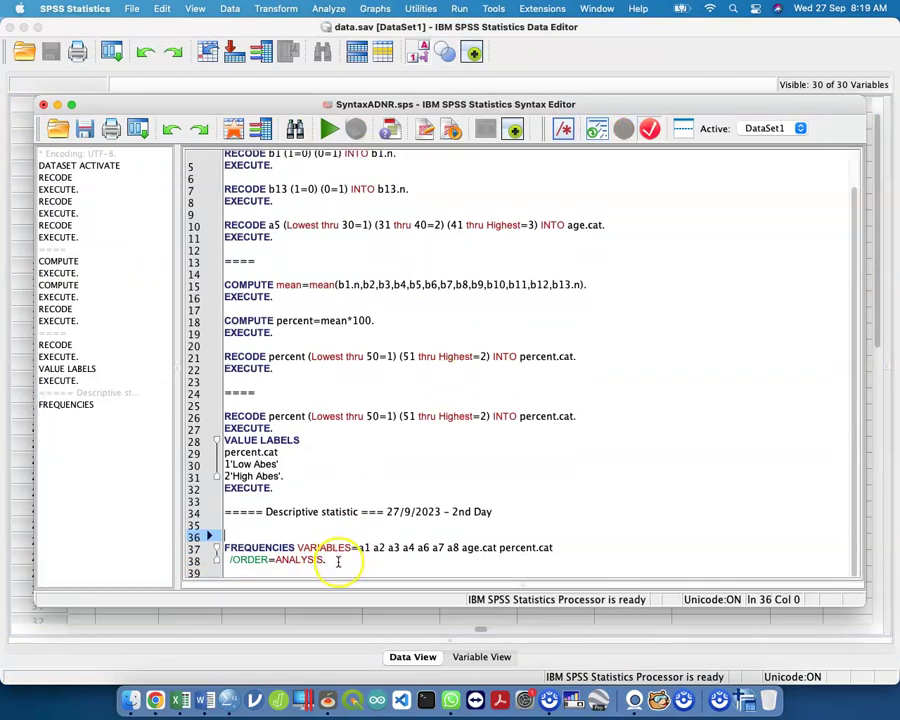
Run only the FREQUENCIES command with its ORDER=ANALYSIS subcommand beneath the Descriptive statistic heading
{"action": "left_click_drag", "start_coordinate": [331, 558], "coordinate": [217, 551]}
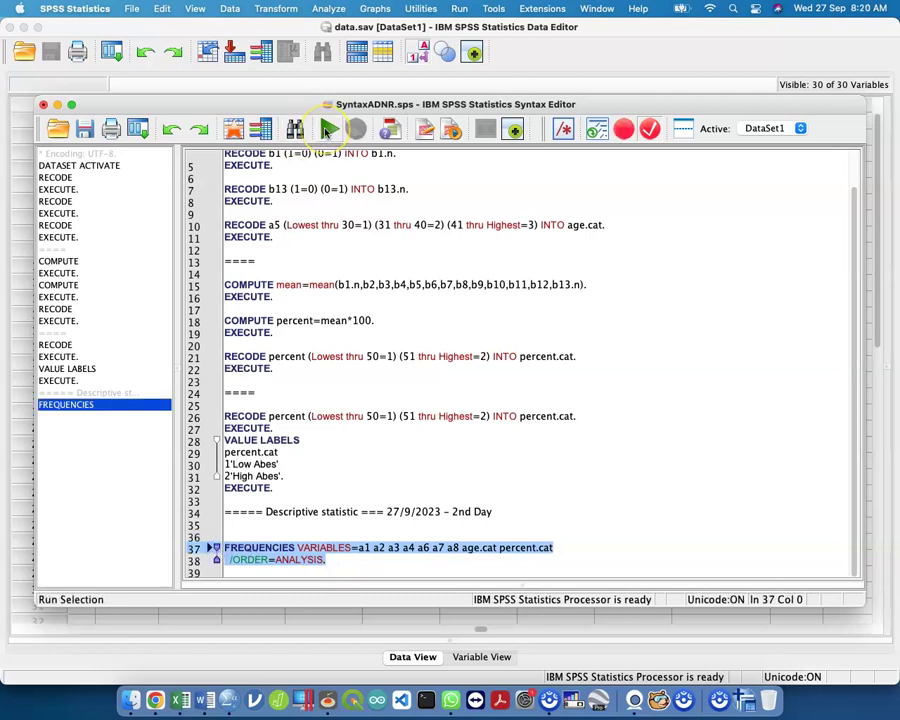
{"action": "left_click", "coordinate": [327, 131]}
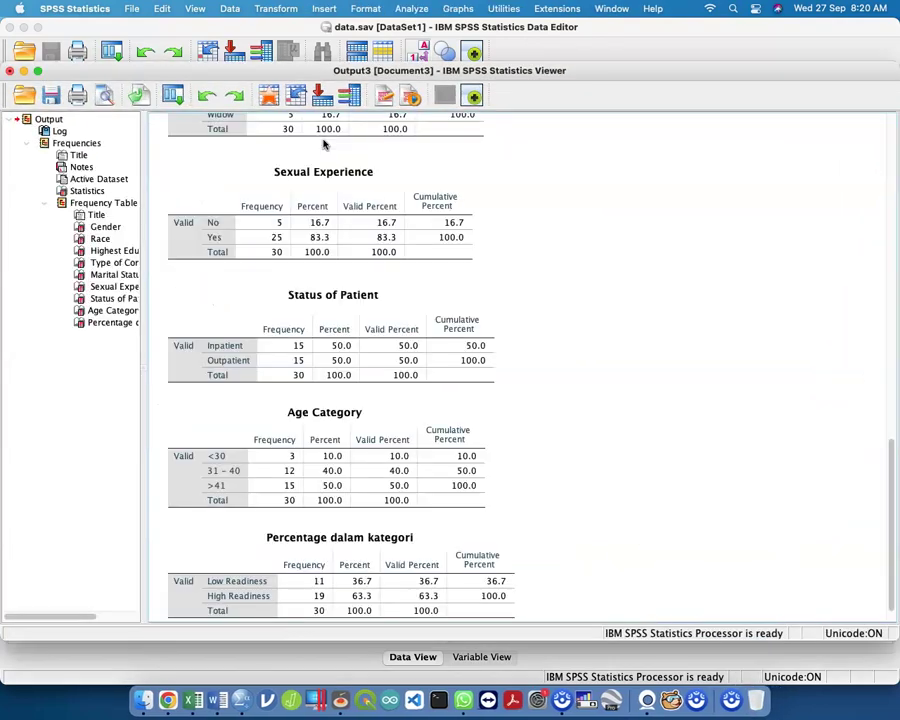
{"action": "scroll", "coordinate": [432, 368], "scroll_direction": "down", "scroll_amount": 10}
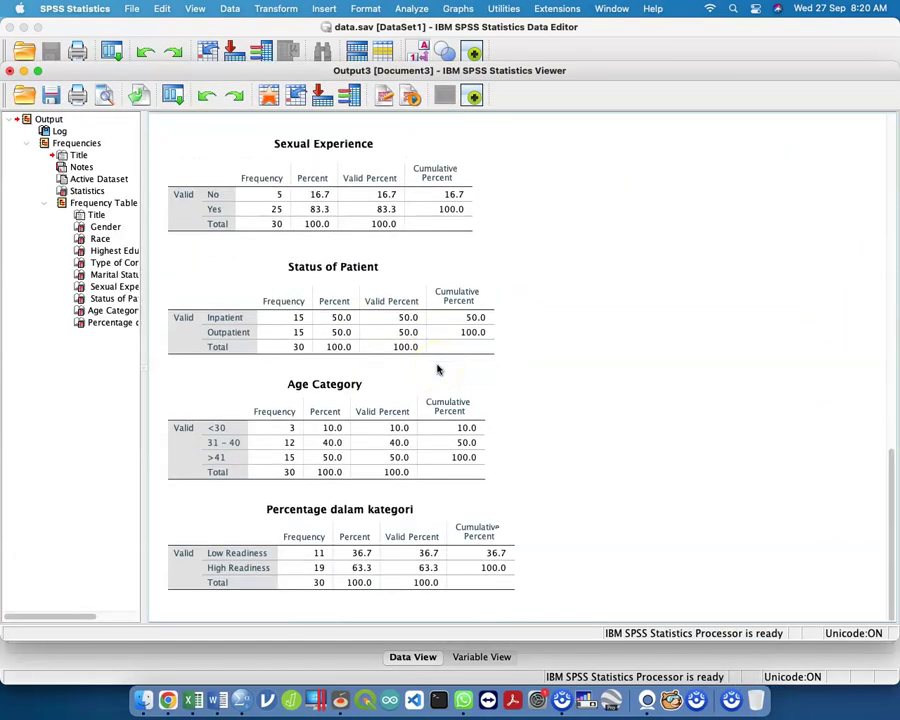
{"action": "scroll", "coordinate": [437, 370], "scroll_direction": "down", "scroll_amount": 5}
Examine each frequency table in the output, from Gender and Race through Age Category and Percentage dalam kategori
{"action": "left_click", "coordinate": [422, 334]}
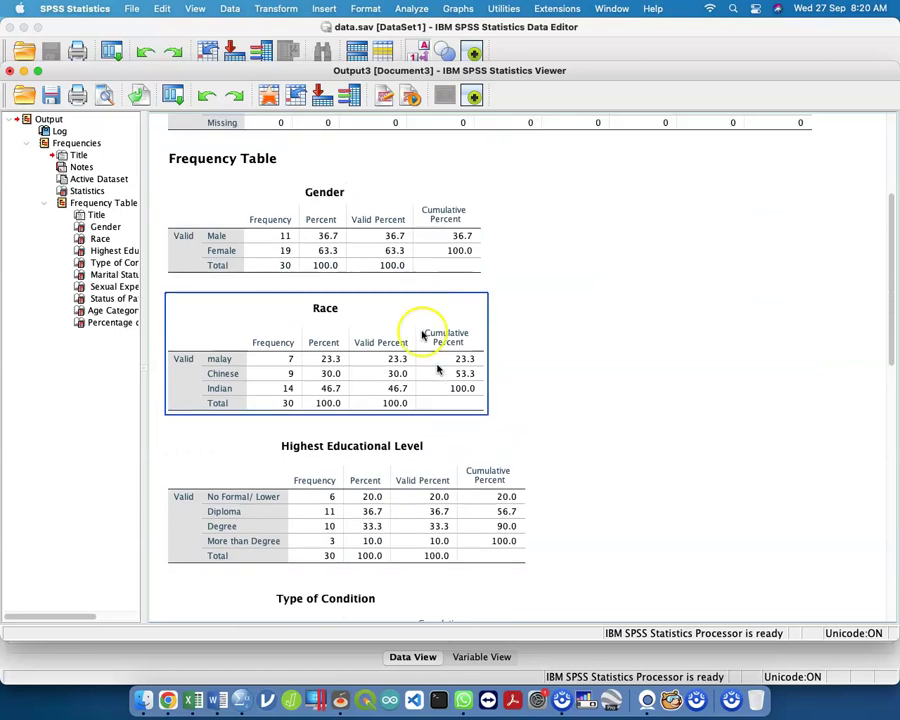
{"action": "left_click", "coordinate": [442, 237]}
{"action": "left_click", "coordinate": [386, 327]}
{"action": "left_click", "coordinate": [370, 466]}
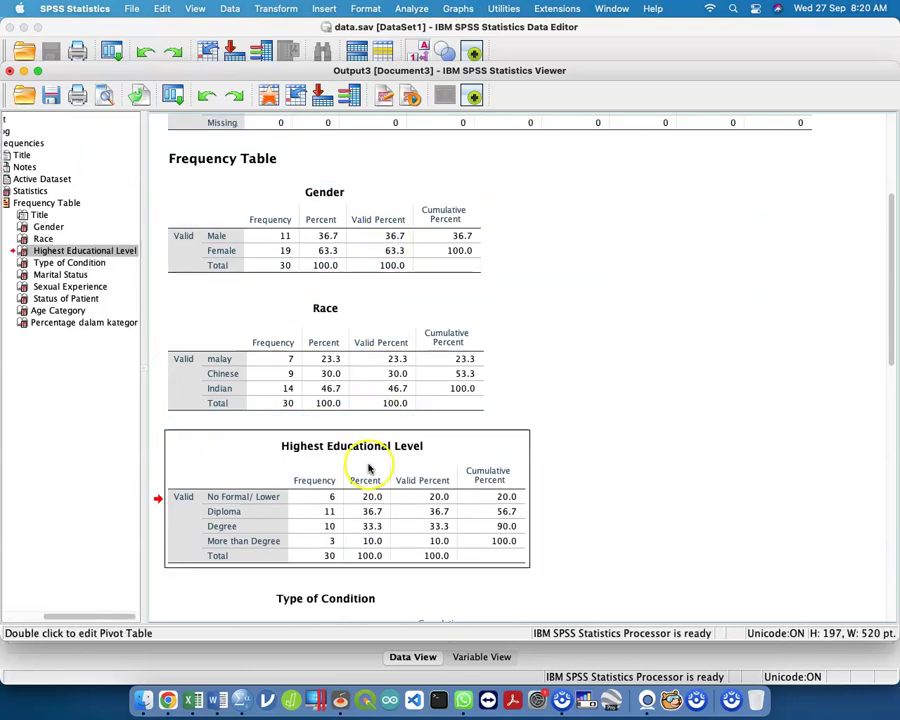
{"action": "scroll", "coordinate": [368, 468], "scroll_direction": "down", "scroll_amount": 5}
{"action": "left_click", "coordinate": [367, 464]}
{"action": "left_click", "coordinate": [369, 313]}
{"action": "left_click", "coordinate": [363, 389]}
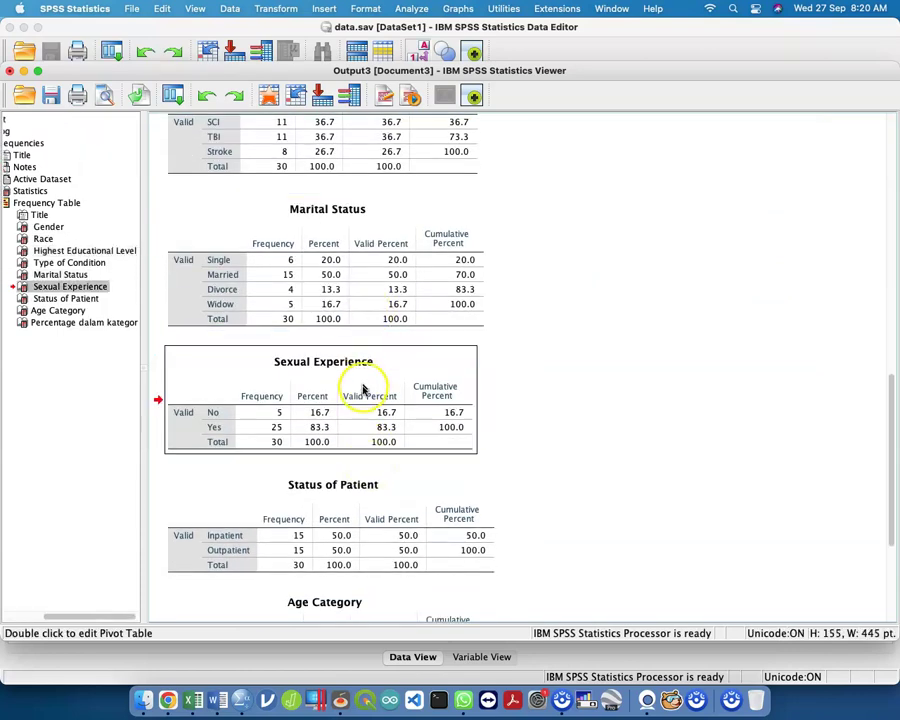
{"action": "left_click", "coordinate": [342, 534]}
{"action": "scroll", "coordinate": [344, 534], "scroll_direction": "down", "scroll_amount": 5}
{"action": "left_click", "coordinate": [348, 440]}
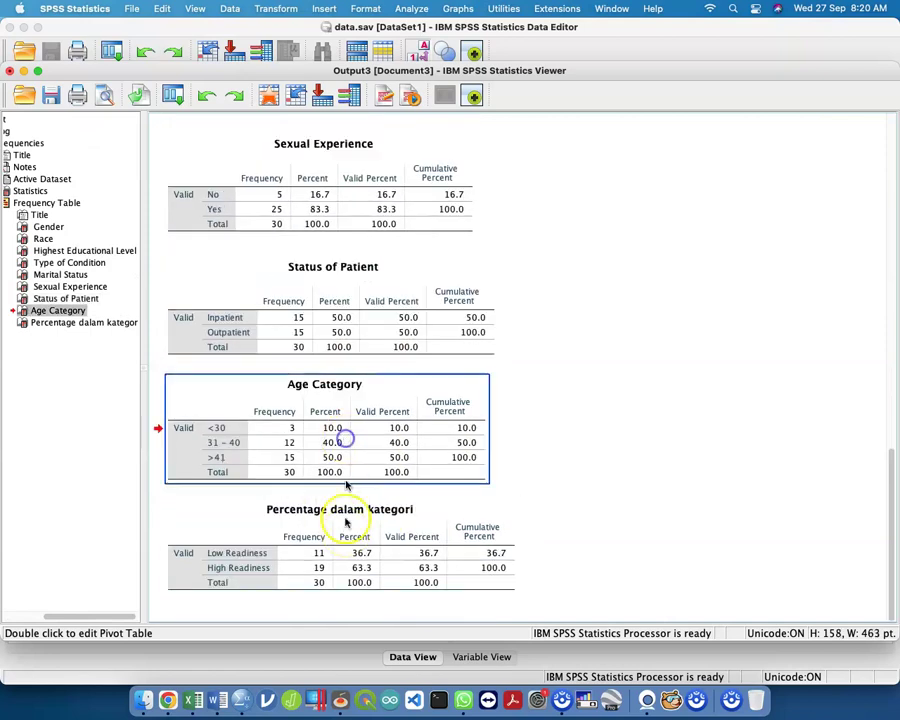
{"action": "left_click", "coordinate": [345, 521]}
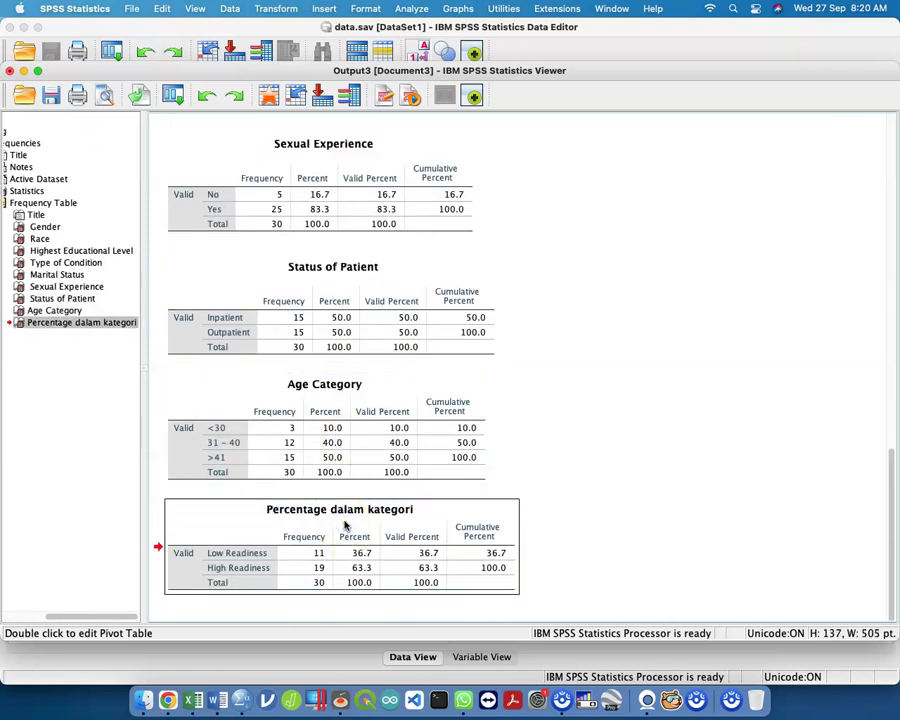
{"action": "scroll", "coordinate": [345, 525], "scroll_direction": "up", "scroll_amount": 15}
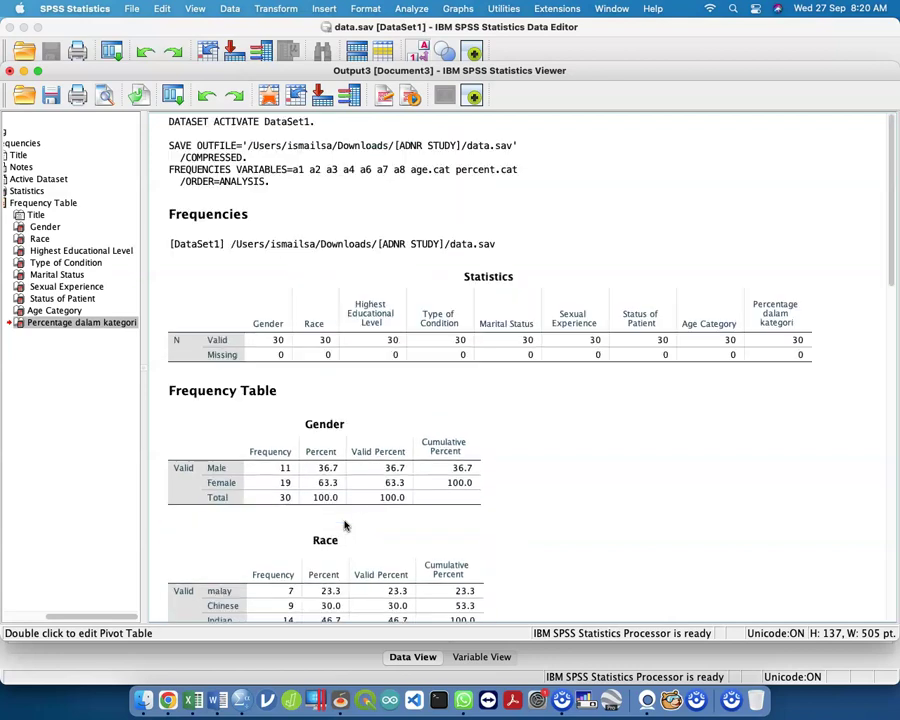
Switch to Microsoft Word and enter the caption "Table 1. Demographic data of respondent" in a blank document
{"action": "left_click", "coordinate": [214, 702]}
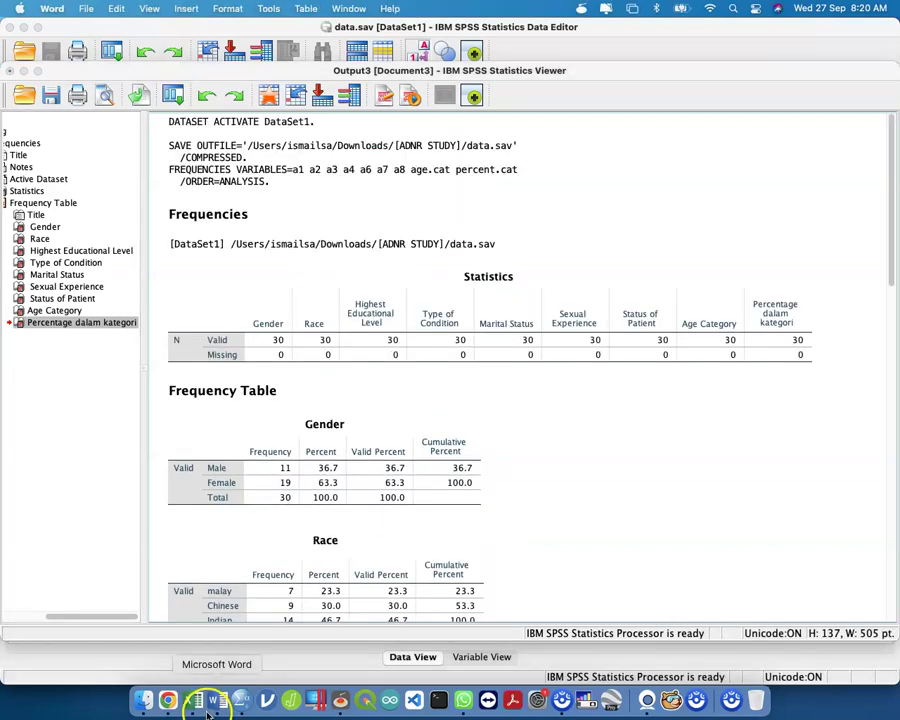
{"action": "left_click", "coordinate": [475, 265]}
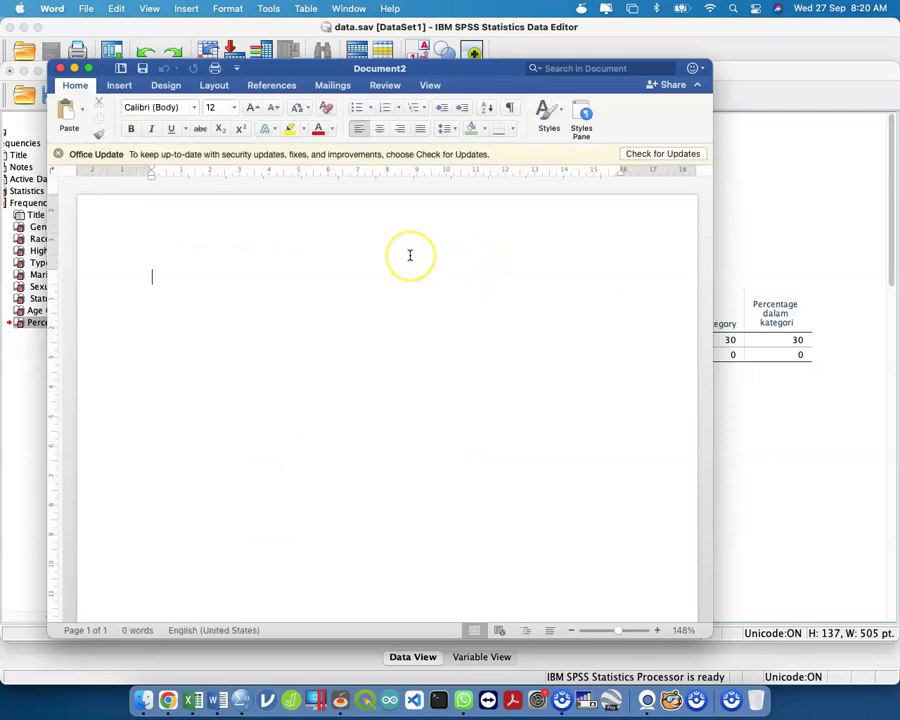
{"action": "type", "text": "T"}
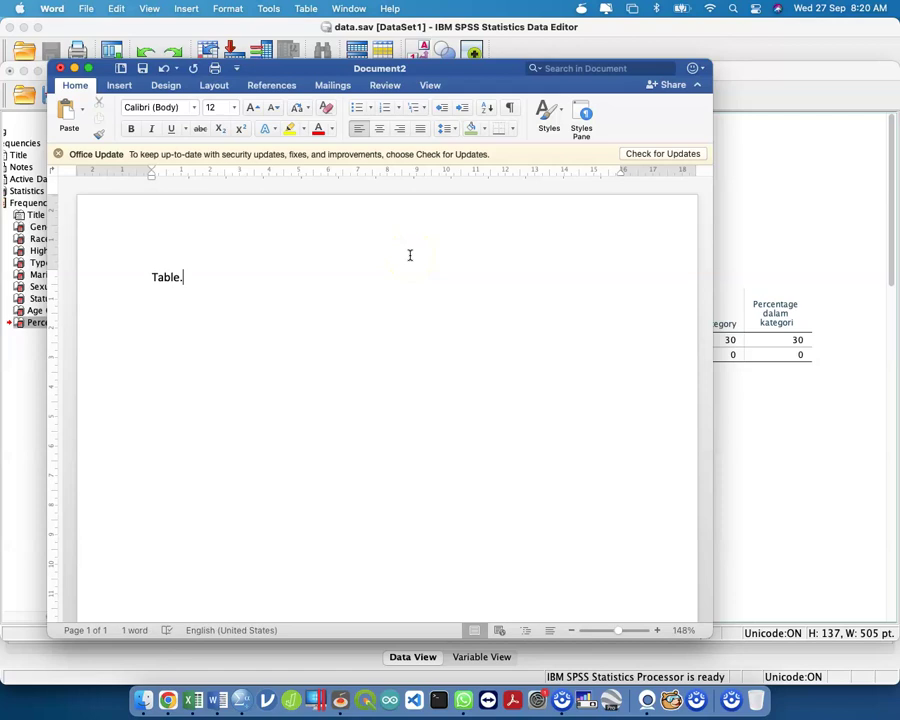
{"action": "type", "text": "able 1"}
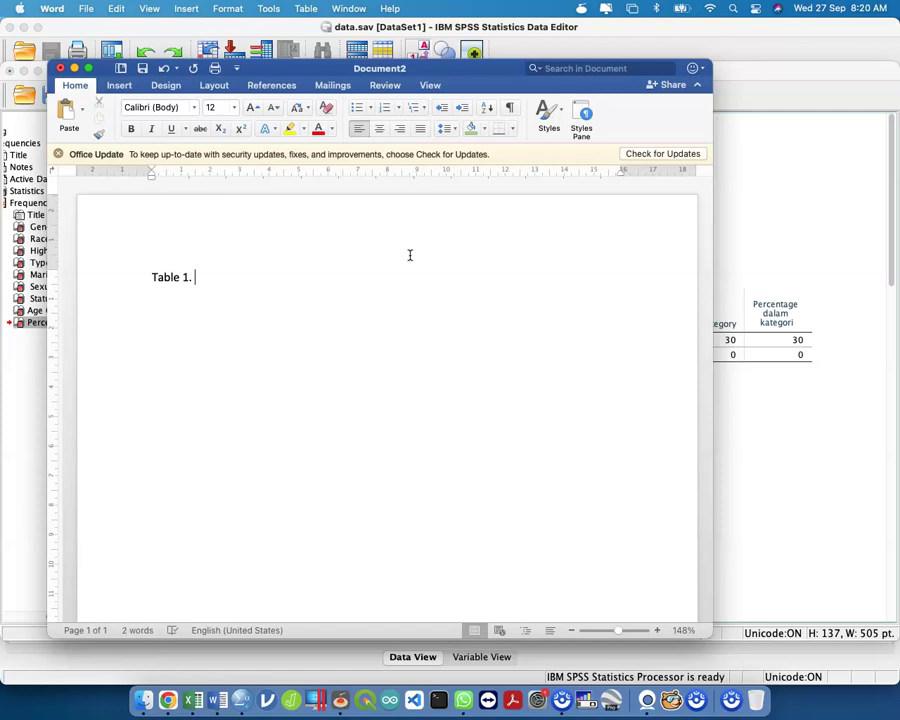
{"action": "type", "text": ". Demographic data of respondent"}
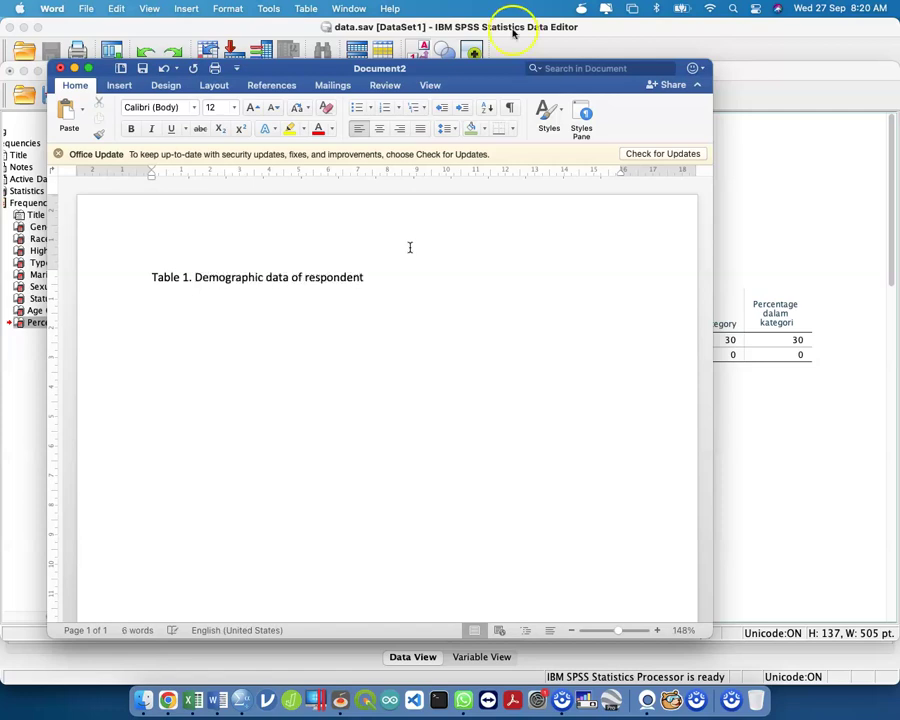
{"action": "key", "text": "Return"}
Insert a table with six columns and four rows beneath the Table 1 caption
{"action": "left_click", "coordinate": [121, 88]}
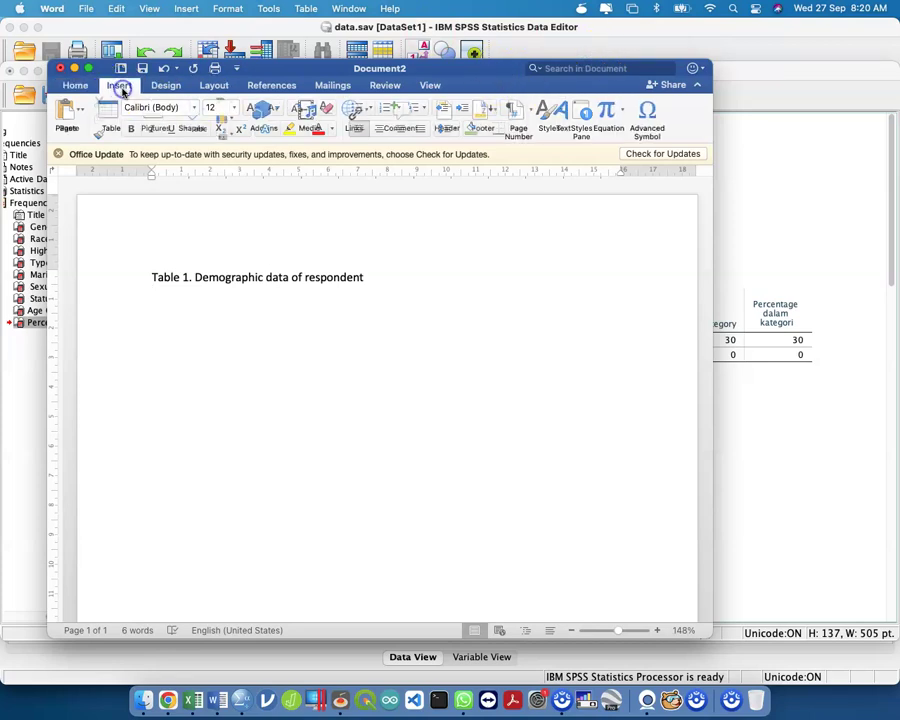
{"action": "left_click", "coordinate": [124, 115]}
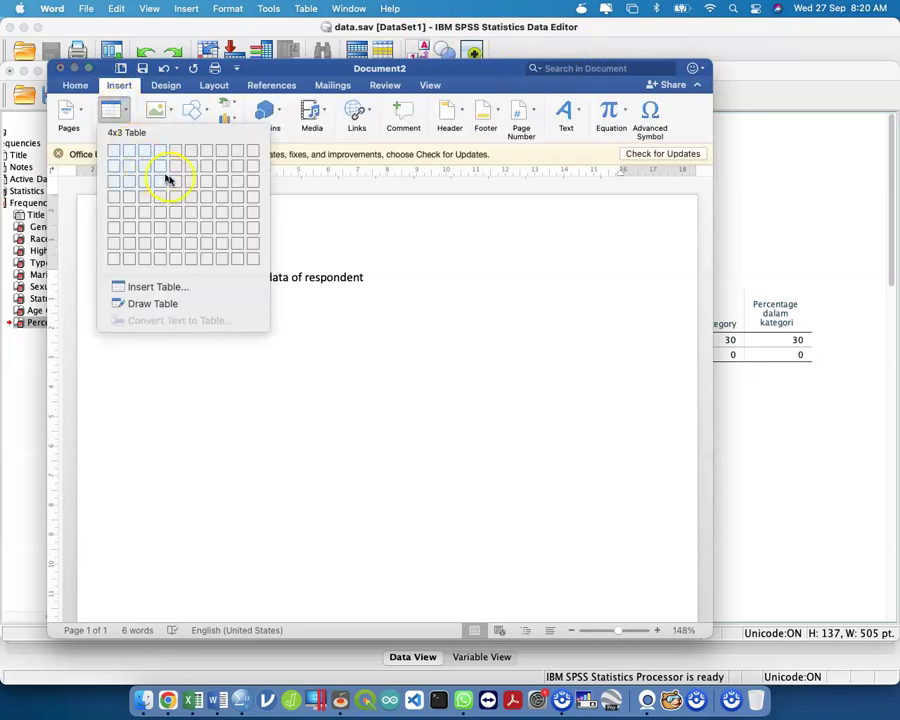
{"action": "left_click", "coordinate": [191, 195]}
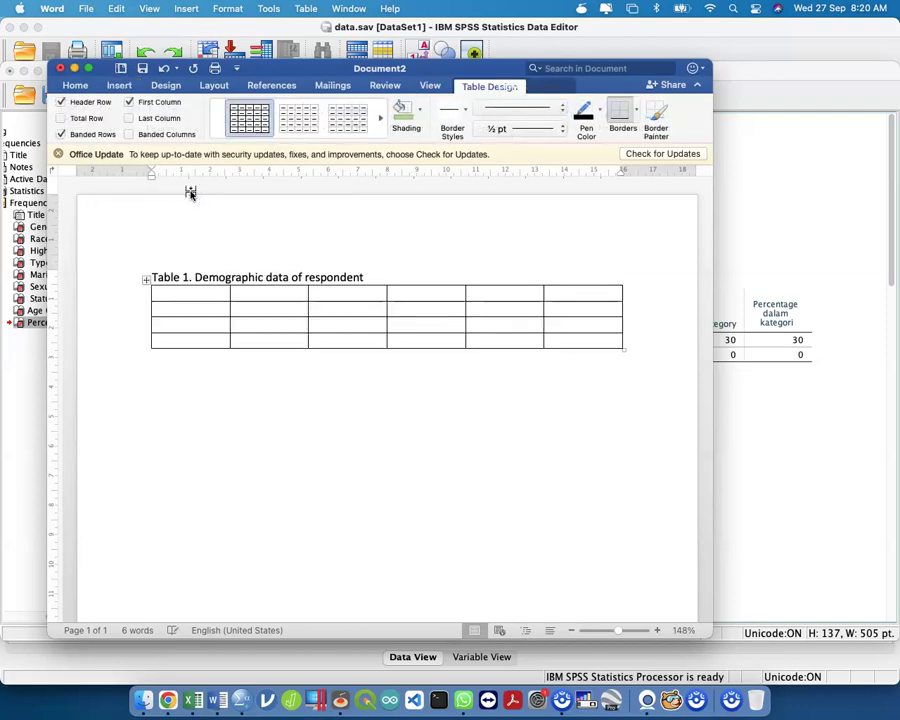
Save the Word document as Result in the [ADNR STUDY] folder
{"action": "key", "text": "super+s"}
{"action": "left_click", "coordinate": [264, 312]}
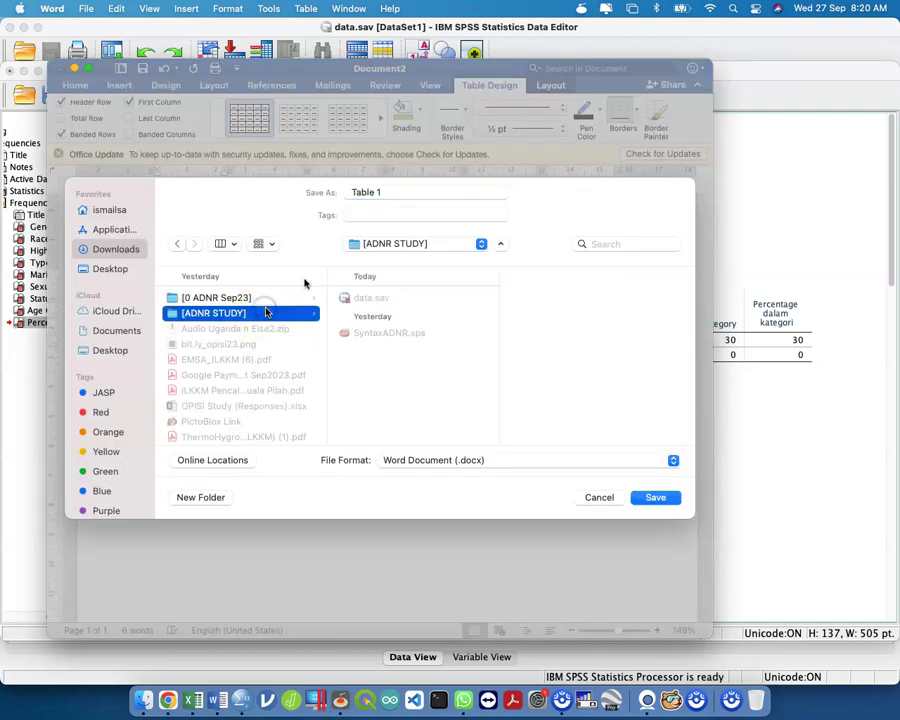
{"action": "left_click", "coordinate": [410, 191]}
{"action": "type", "text": "Result"}
{"action": "key", "text": "Return"}
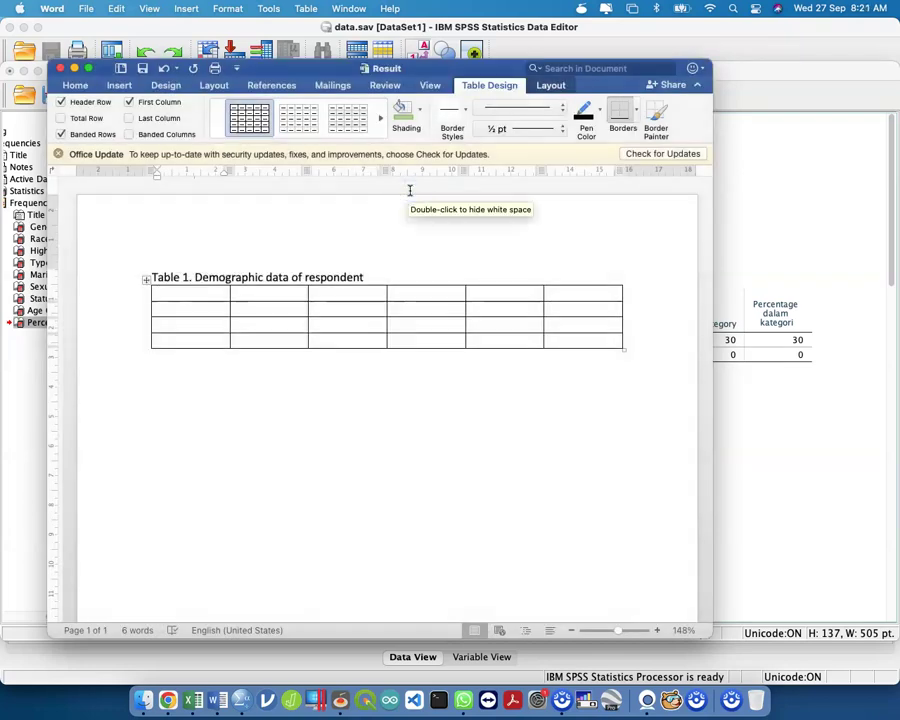
Enter the table headers Variable, Frequency and % in the first, third and fourth columns, leaving the second header blank
{"action": "type", "text": "Variable"}
{"action": "key", "text": "Tab"}
{"action": "key", "text": "Tab"}
{"action": "type", "text": "Frequentcy"}
{"action": "key", "text": "Tab"}
{"action": "type", "text": "%"}
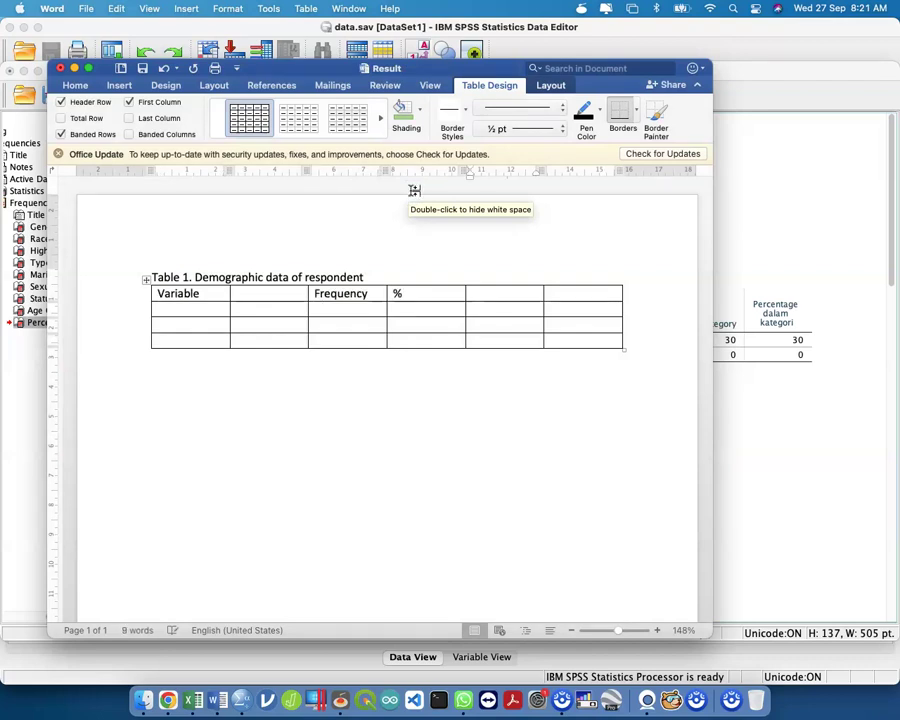
Delete the two empty columns after the % column of the table
{"action": "left_click", "coordinate": [502, 288]}
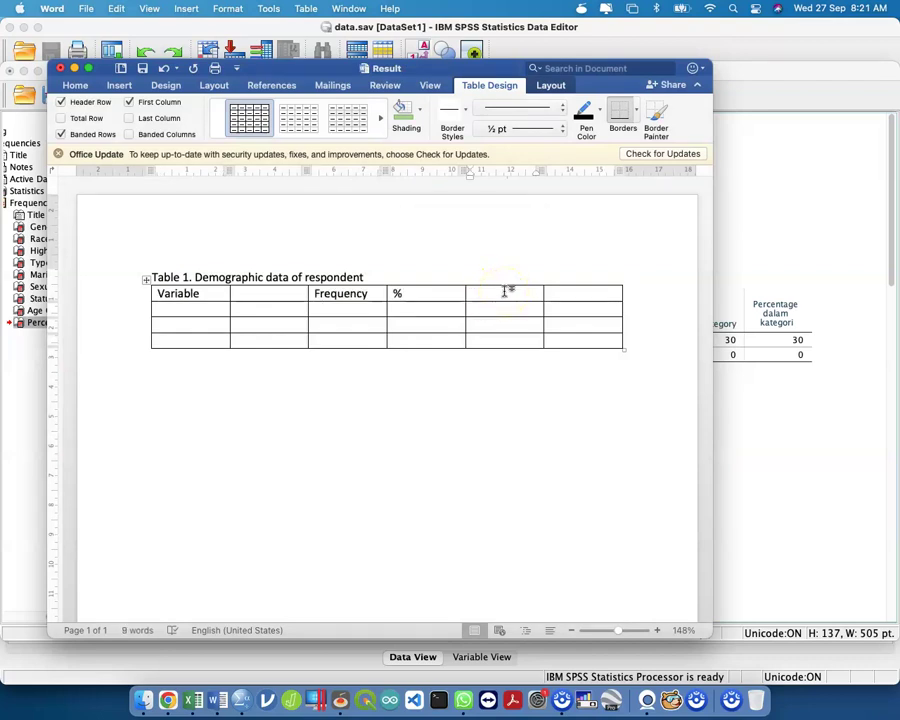
{"action": "left_click_drag", "start_coordinate": [505, 290], "coordinate": [580, 340]}
{"action": "right_click", "coordinate": [580, 340]}
{"action": "left_click", "coordinate": [629, 420]}
{"action": "left_click", "coordinate": [549, 416]}
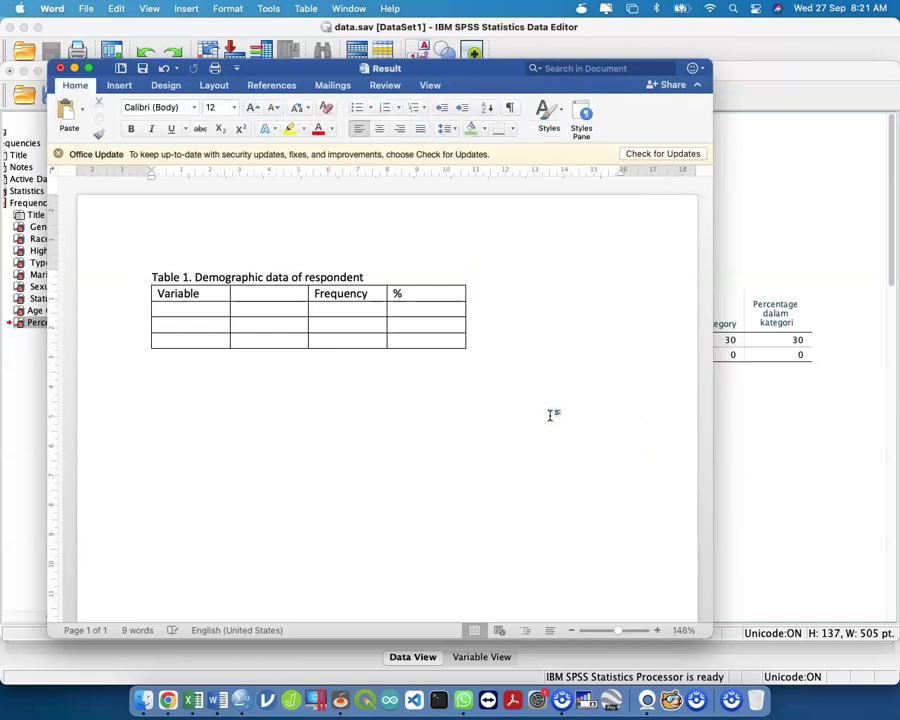
Copy the Male and Female labels, frequencies and percents from the SPSS Gender table and paste them as text only below the Word table
{"action": "key", "text": "super+Tab"}
{"action": "left_click", "coordinate": [295, 265]}
{"action": "left_click", "coordinate": [288, 203]}
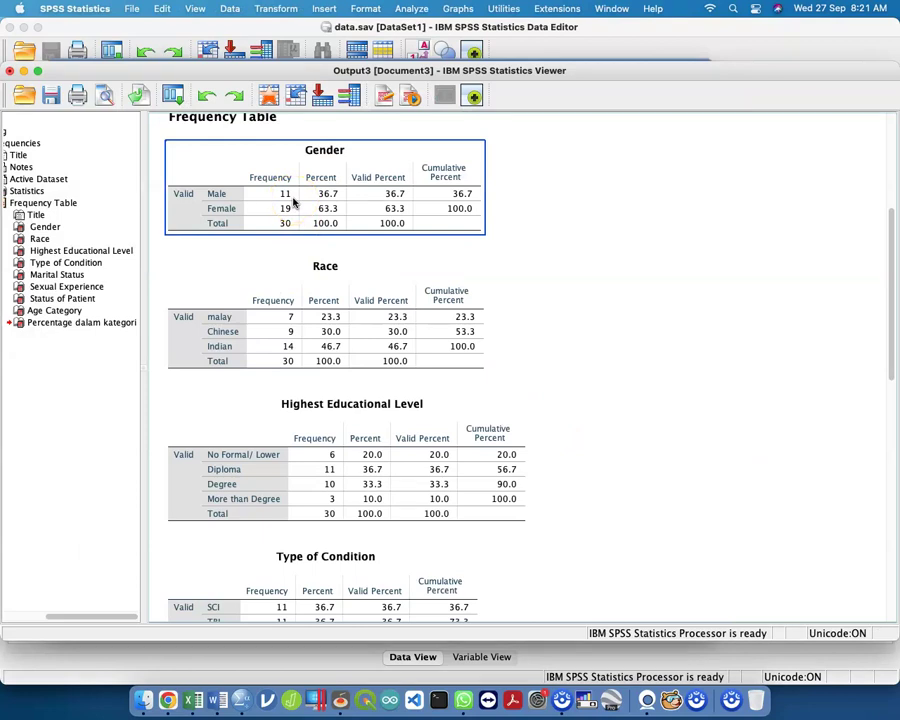
{"action": "key", "text": "super+Tab"}
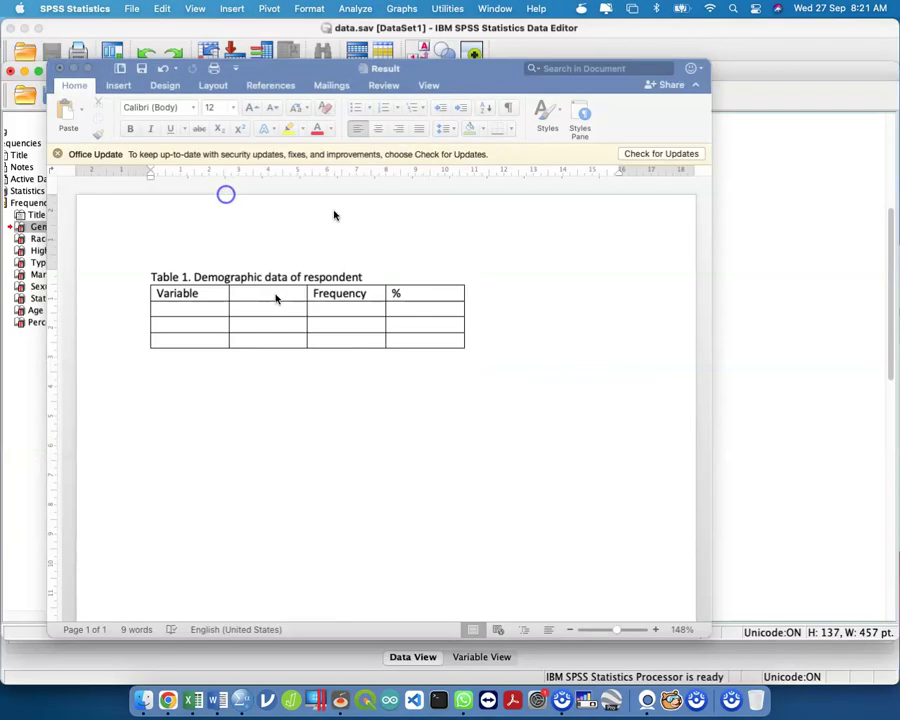
{"action": "left_click", "coordinate": [301, 374]}
{"action": "type", "text": "Male\t11\t36.7 Female\t19\t63.3"}
{"action": "left_click", "coordinate": [331, 443]}
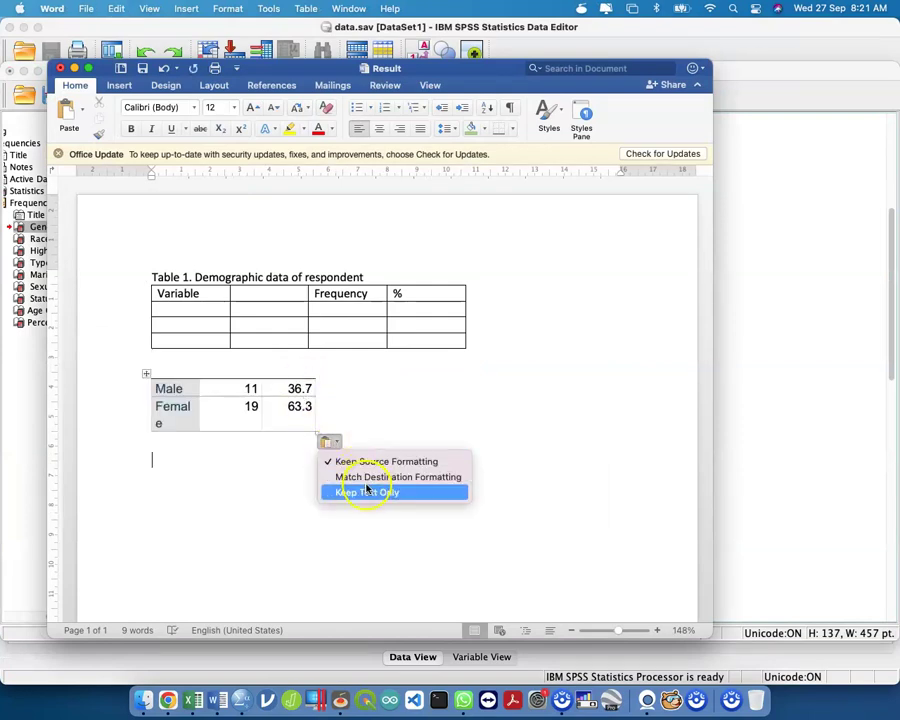
{"action": "left_click", "coordinate": [369, 491]}
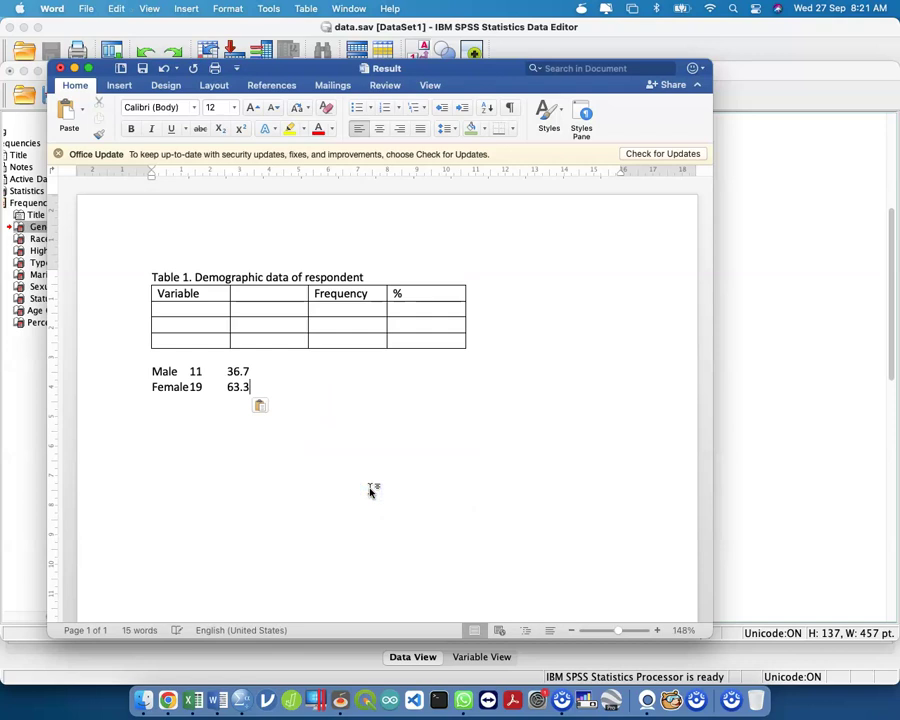
Move the pasted Male and Female data into the rows beneath the headers and label the Male row Gender
{"action": "left_click_drag", "start_coordinate": [211, 380], "coordinate": [156, 375]}
{"action": "key", "text": "super+x"}
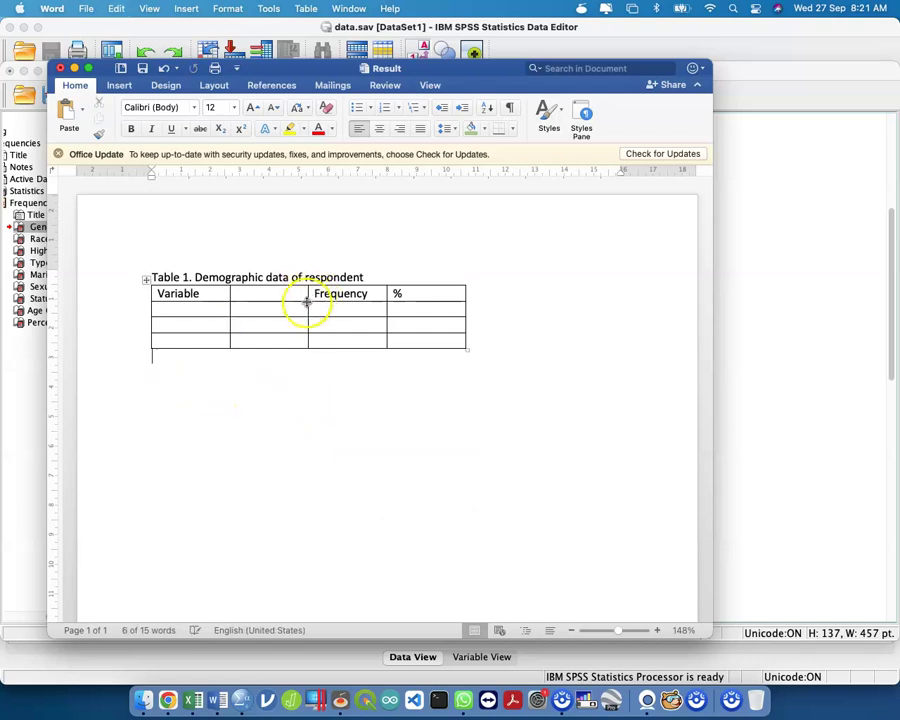
{"action": "left_click_drag", "start_coordinate": [291, 307], "coordinate": [398, 321]}
{"action": "key", "text": "super+v"}
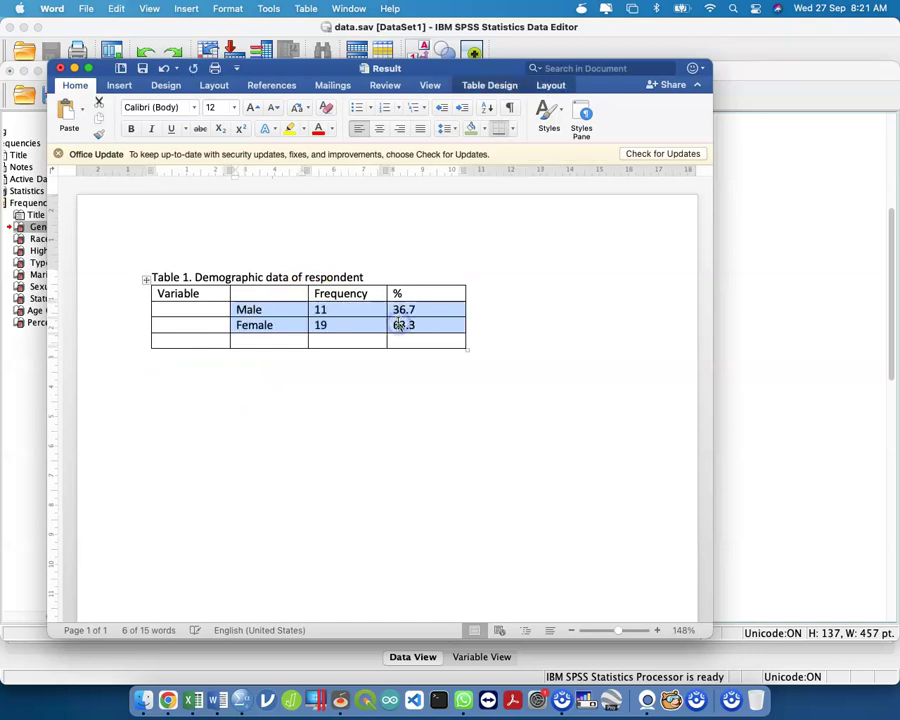
{"action": "left_click", "coordinate": [166, 310]}
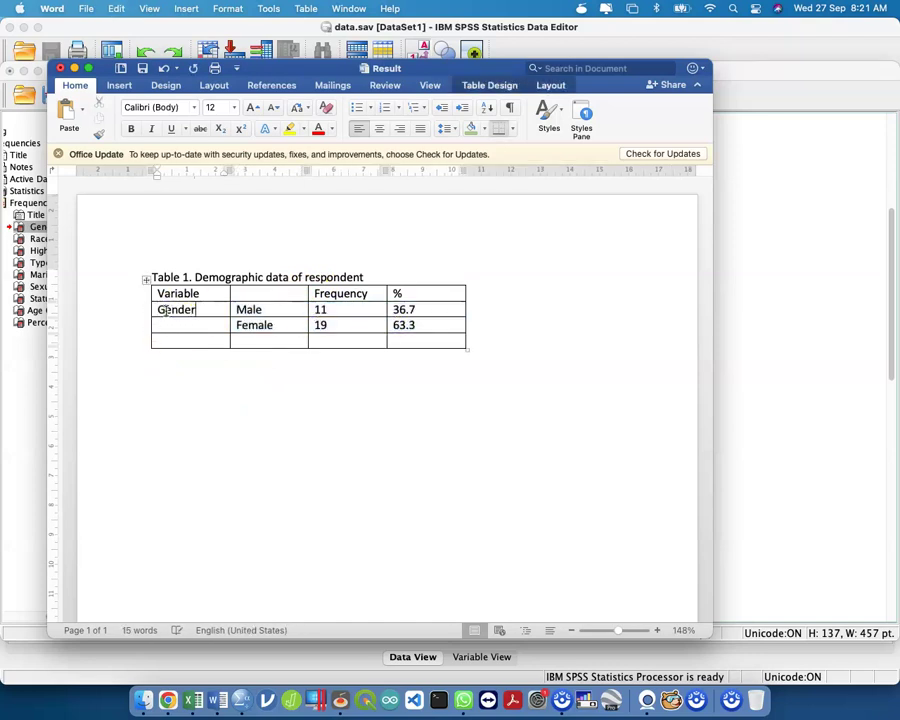
Leave a blank row after Female, enter Race in a new row and add two empty rows beneath it
{"action": "left_click", "coordinate": [179, 338]}
{"action": "key", "text": "Tab"}
{"action": "key", "text": "Tab"}
{"action": "key", "text": "Tab"}
{"action": "key", "text": "Tab"}
{"action": "key", "text": "Tab"}
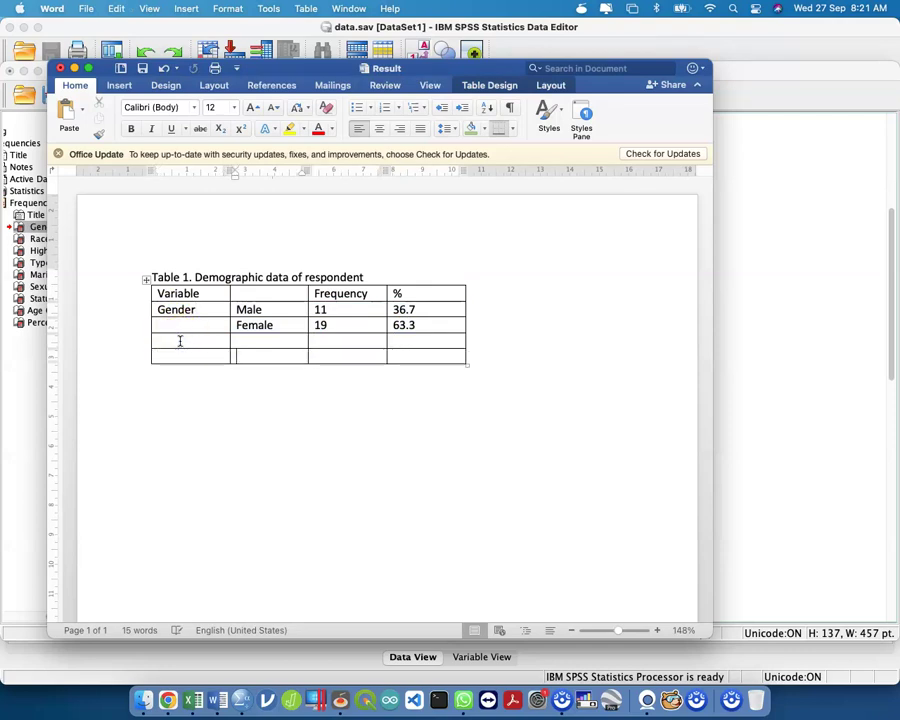
{"action": "type", "text": "Race"}
{"action": "key", "text": "Tab"}
{"action": "key", "text": "Tab"}
{"action": "key", "text": "Tab"}
{"action": "key", "text": "Tab"}
{"action": "key", "text": "Tab"}
{"action": "key", "text": "Tab"}
{"action": "key", "text": "Tab"}
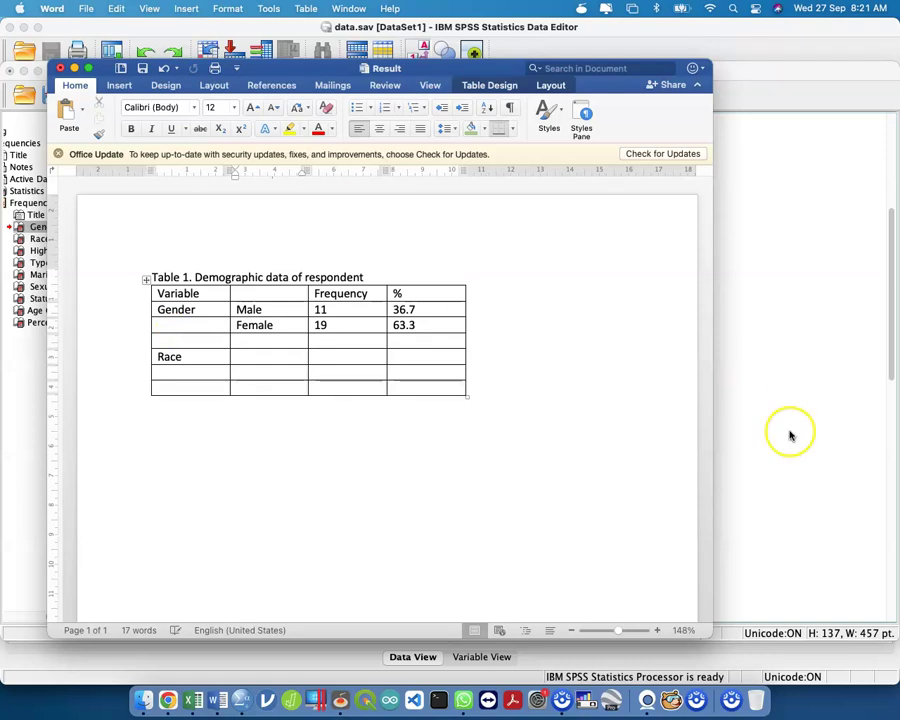
Copy the malay, Chinese and Indian labels with their frequencies and percents from the Race table in the SPSS output
{"action": "left_click", "coordinate": [790, 435]}
{"action": "scroll", "coordinate": [337, 430], "scroll_direction": "down", "scroll_amount": 3}
{"action": "left_click", "coordinate": [337, 450]}
{"action": "left_click", "coordinate": [325, 295], "text": "shift"}
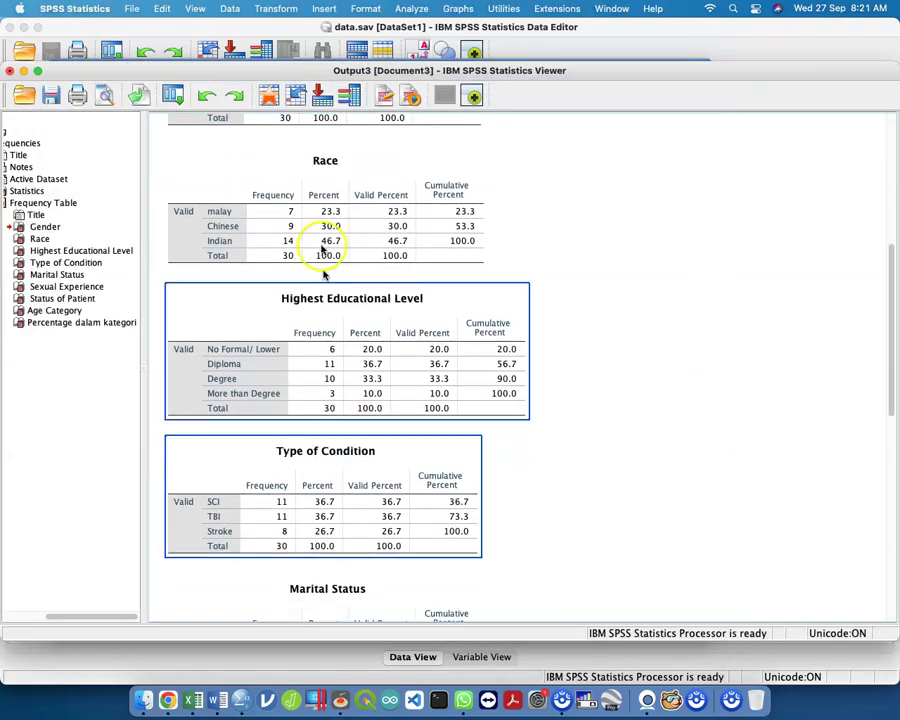
{"action": "double_click", "coordinate": [314, 200]}
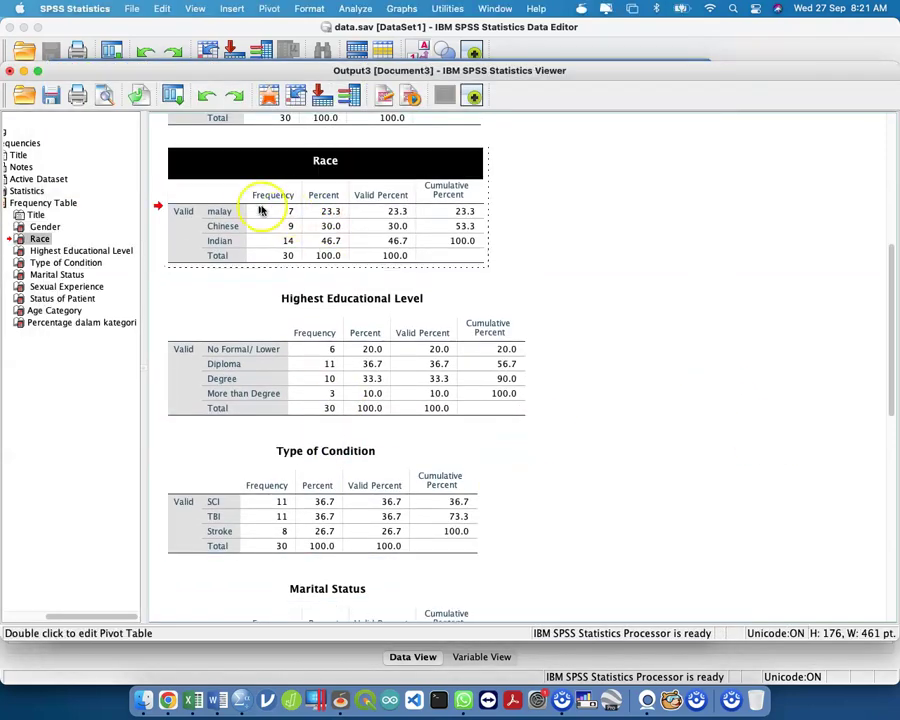
{"action": "left_click_drag", "start_coordinate": [227, 211], "coordinate": [320, 235]}
{"action": "key", "text": "super+c"}
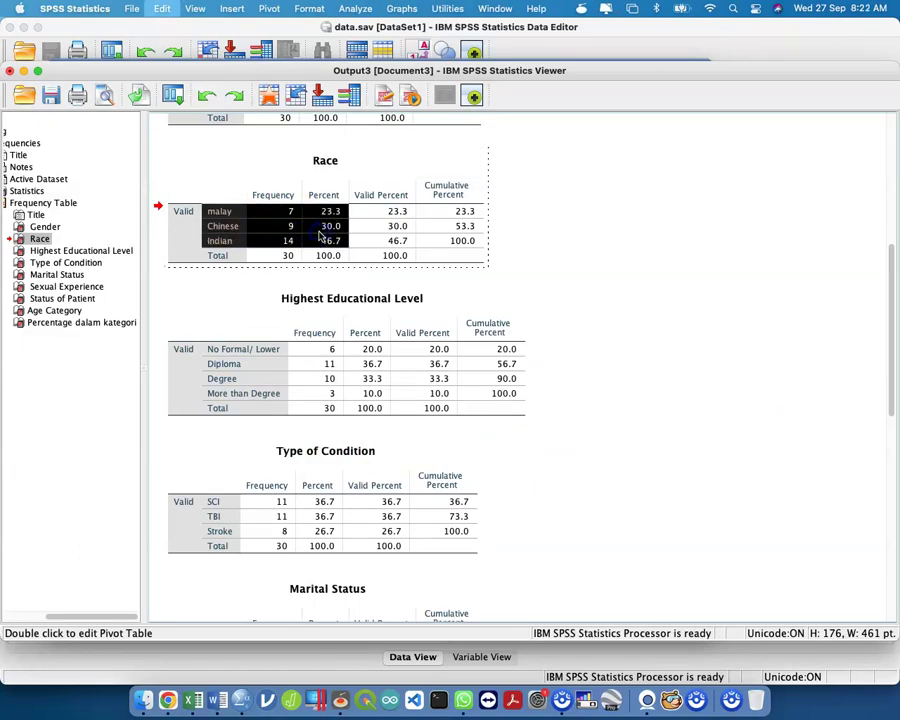
Switch to the Word document and paste the copied Race data as text only below the table
{"action": "key", "text": "ctrl+Up"}
{"action": "left_click", "coordinate": [207, 239]}
{"action": "left_click", "coordinate": [270, 411]}
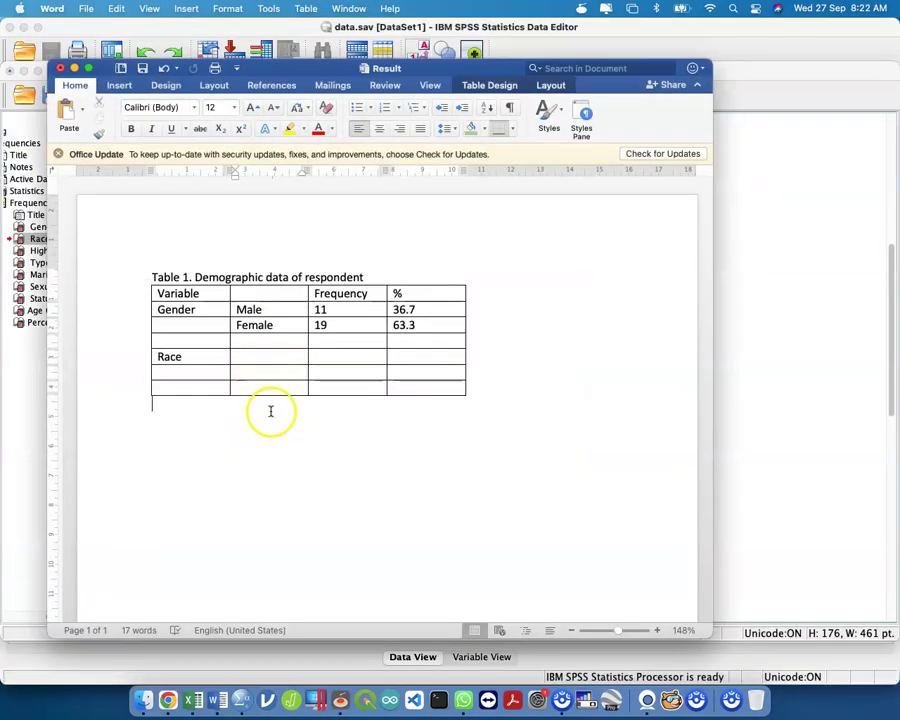
{"action": "key", "text": "super+v"}
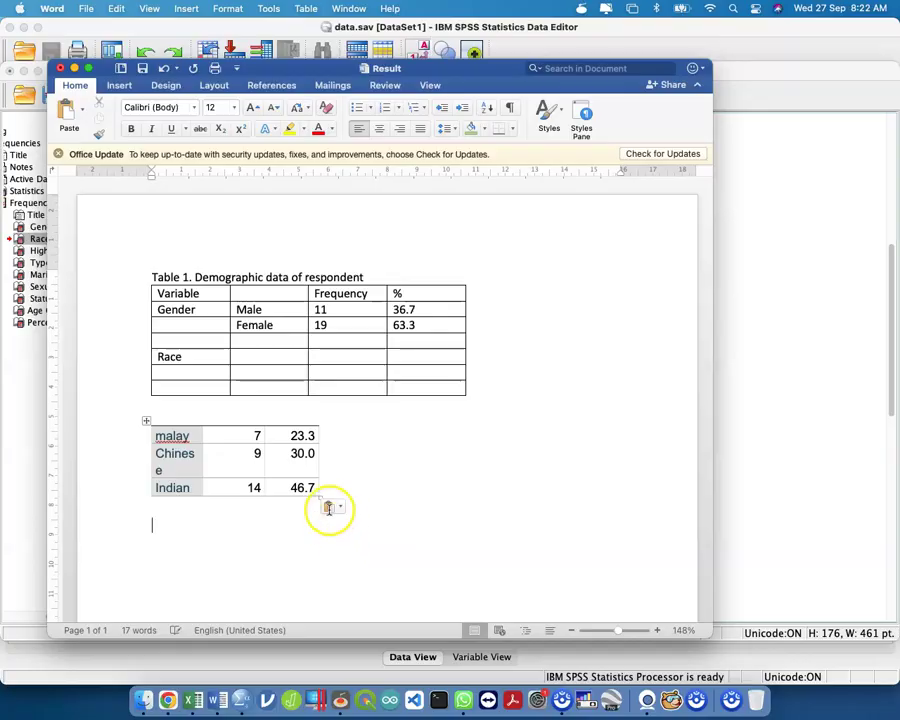
{"action": "left_click", "coordinate": [329, 508]}
{"action": "left_click", "coordinate": [378, 553]}
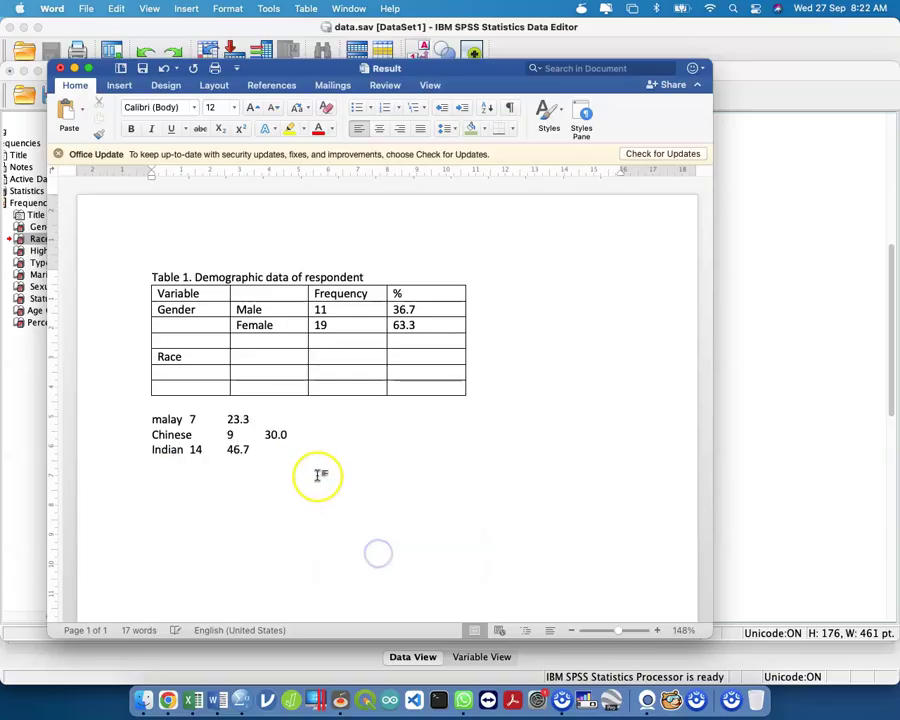
Move the pasted malay, Chinese and Indian data into the empty cells beside and beneath Race
{"action": "left_click_drag", "start_coordinate": [253, 450], "coordinate": [160, 419]}
{"action": "key", "text": "super+x"}
{"action": "left_click_drag", "start_coordinate": [245, 356], "coordinate": [410, 385]}
{"action": "key", "text": "super+v"}
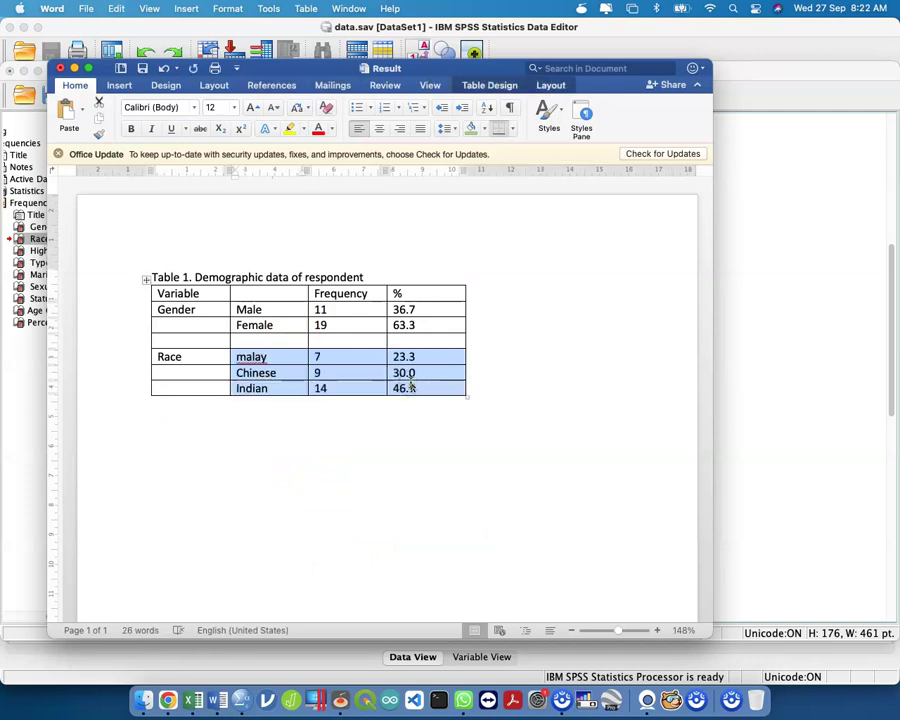
Widen the Word window and remove all borders from the entire demographic table
{"action": "left_click", "coordinate": [176, 309]}
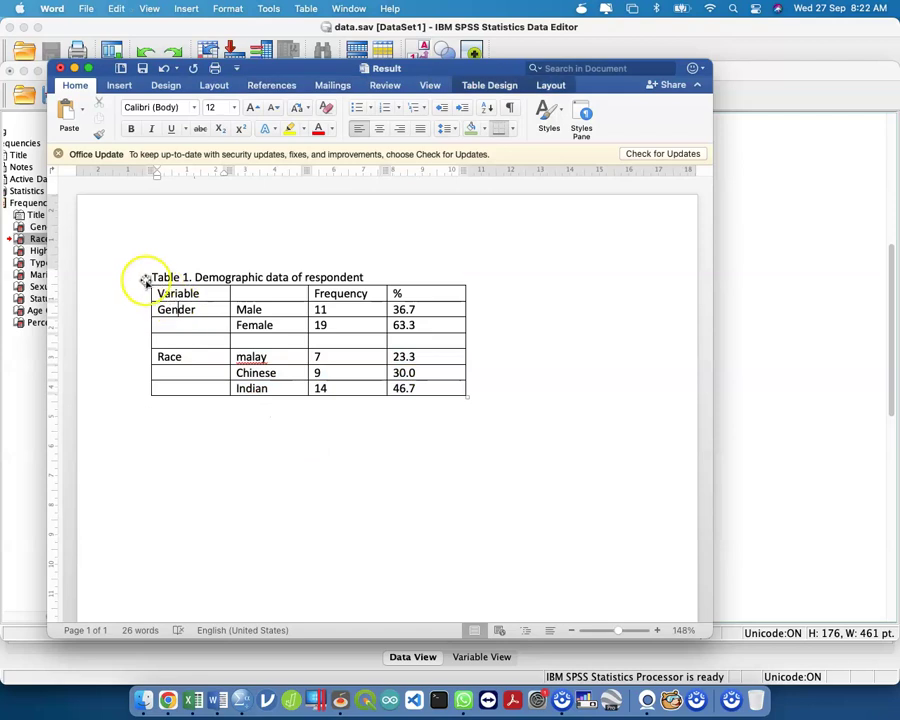
{"action": "left_click", "coordinate": [145, 279]}
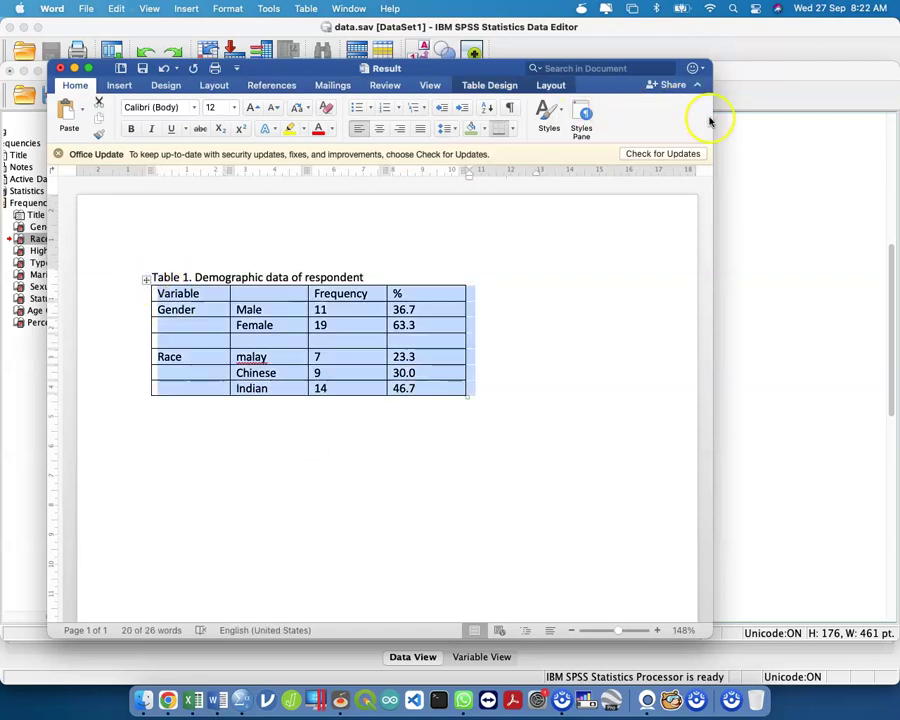
{"action": "left_click_drag", "start_coordinate": [713, 120], "coordinate": [866, 121]}
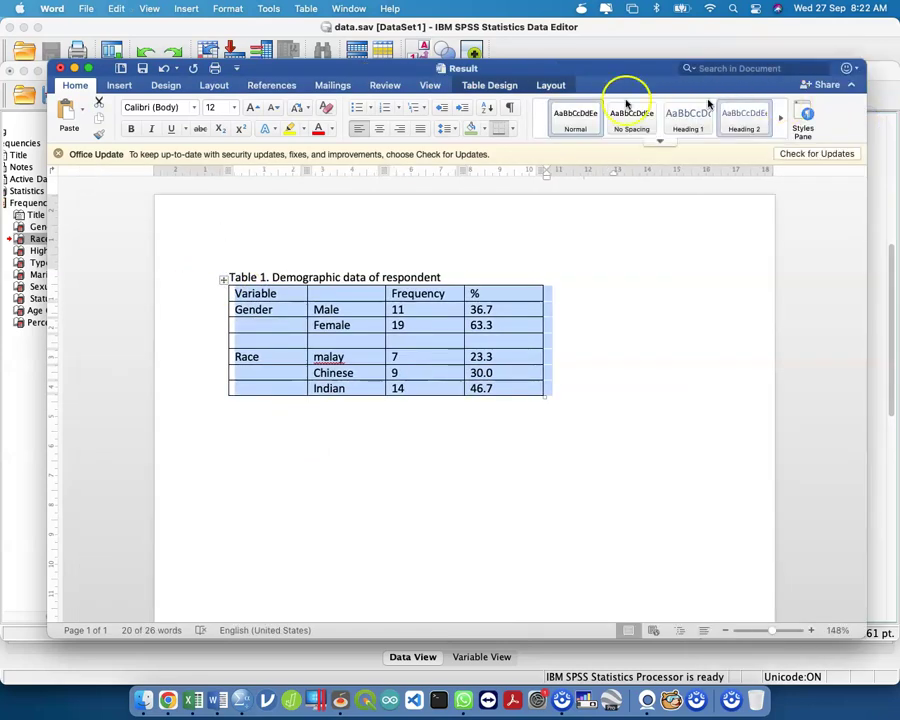
{"action": "left_click", "coordinate": [511, 88]}
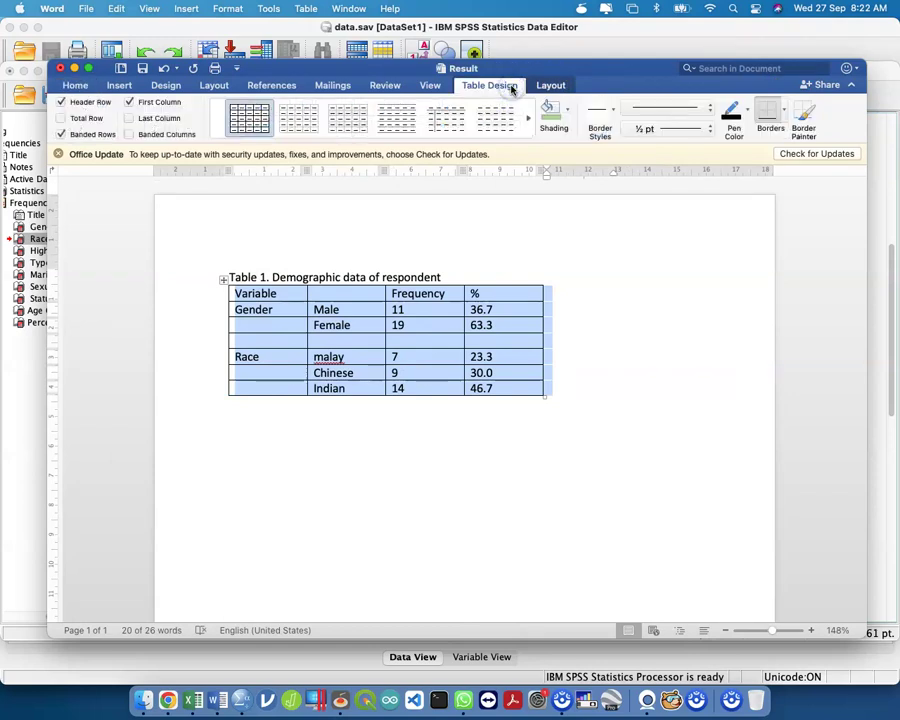
{"action": "left_click", "coordinate": [784, 117]}
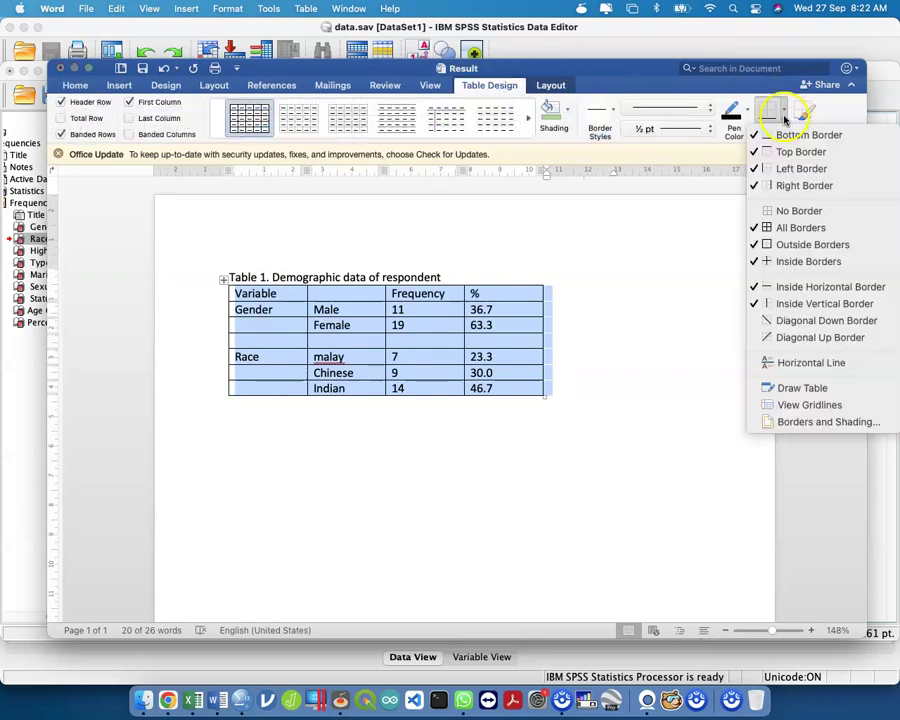
{"action": "left_click", "coordinate": [795, 210]}
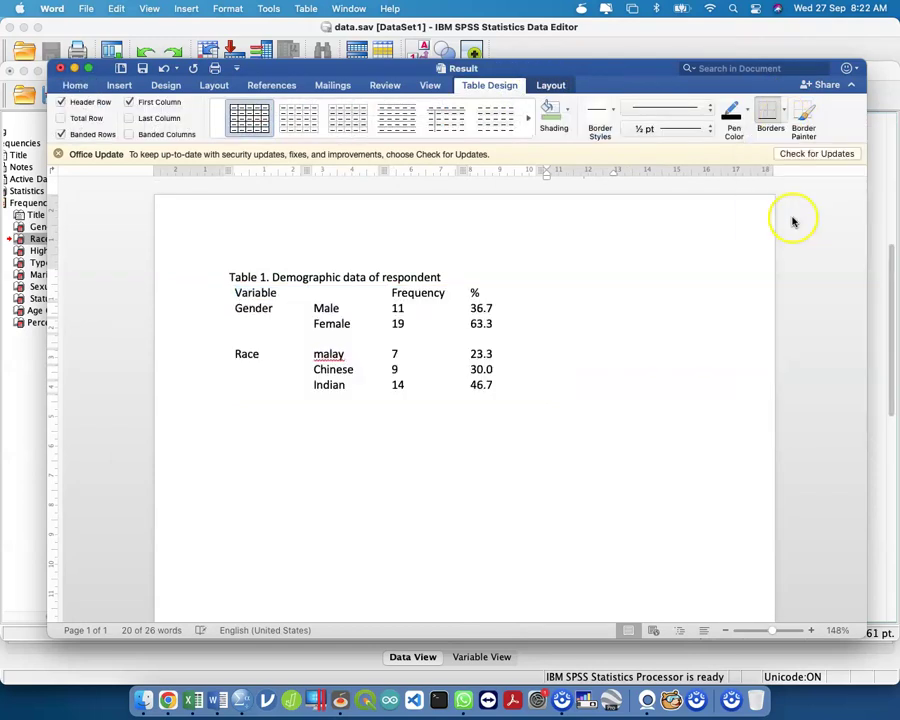
Add a bottom border and a top border to the table's header row
{"action": "left_click", "coordinate": [184, 295]}
{"action": "left_click", "coordinate": [784, 112]}
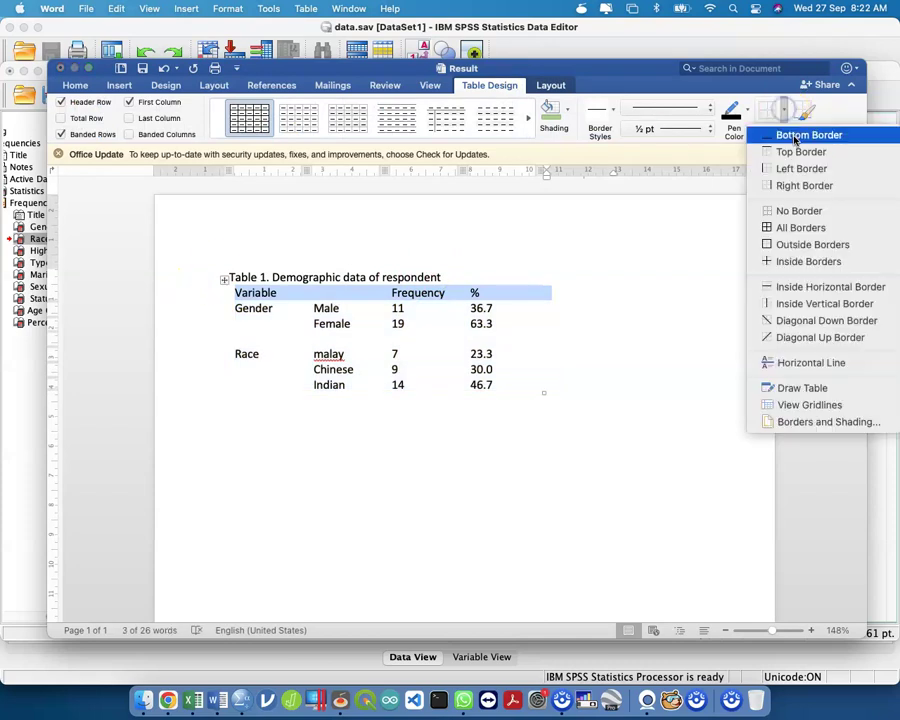
{"action": "left_click", "coordinate": [795, 139]}
{"action": "left_click", "coordinate": [780, 114]}
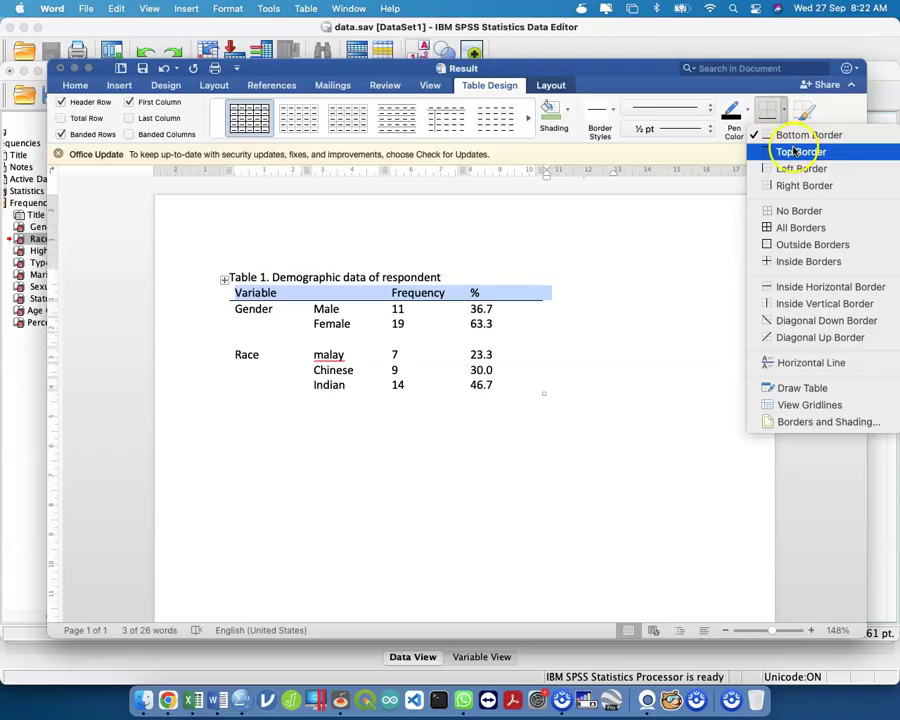
{"action": "left_click", "coordinate": [788, 151]}
Add a bottom border to the Indian row at the end of the table
{"action": "left_click", "coordinate": [226, 385]}
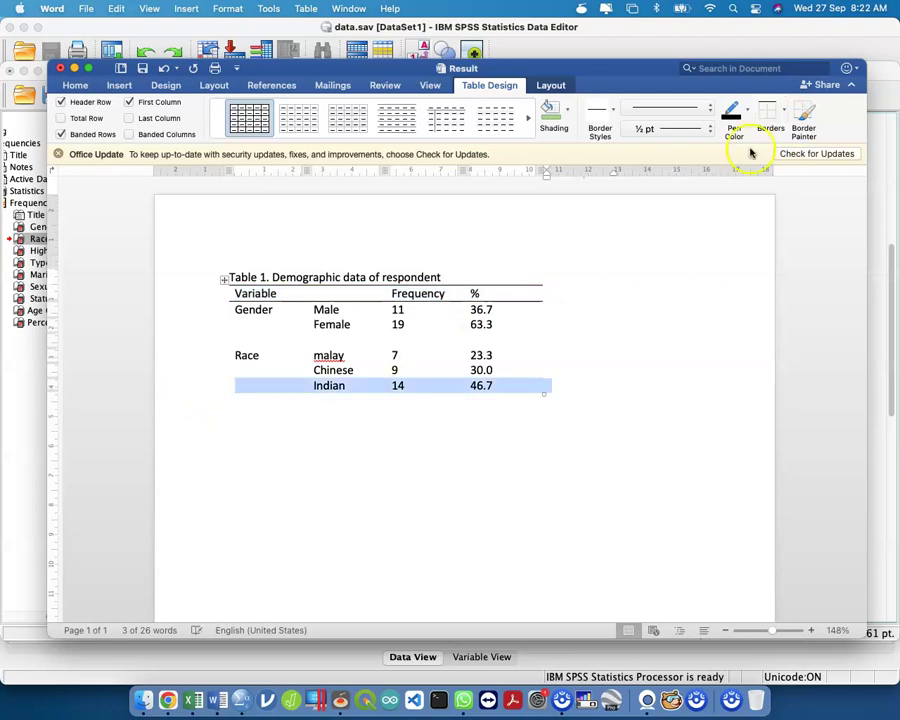
{"action": "left_click", "coordinate": [781, 117]}
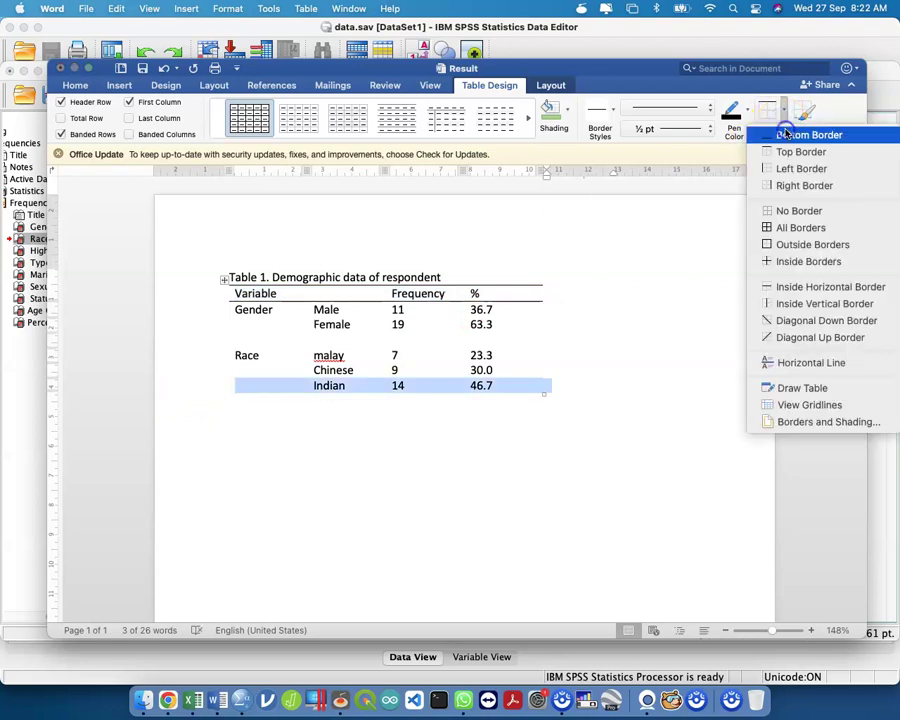
{"action": "left_click", "coordinate": [786, 134]}
{"action": "left_click", "coordinate": [506, 391]}
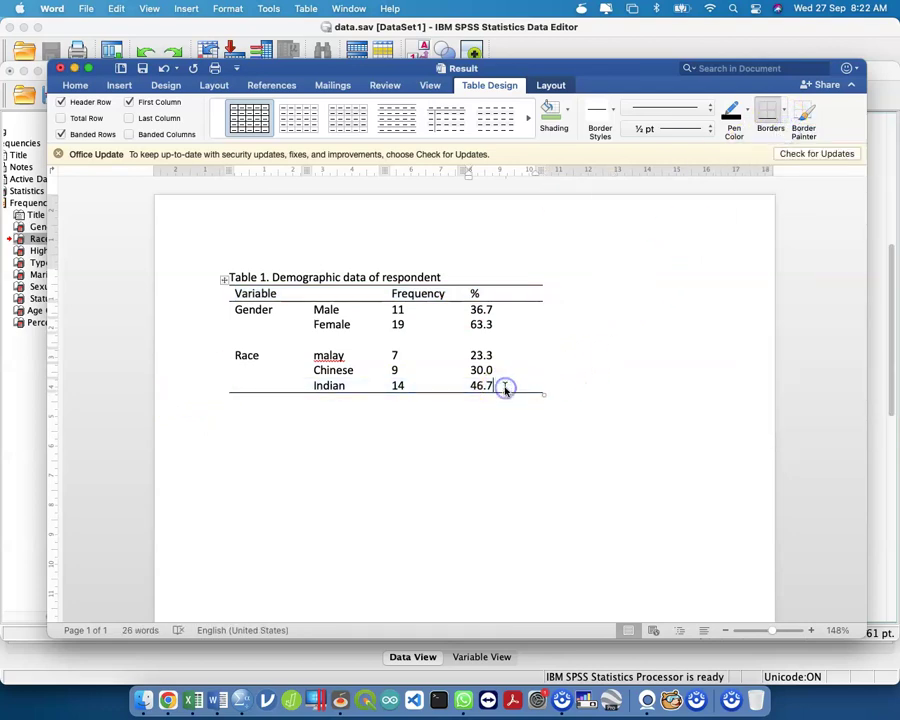
Examine the Status of Patient, Age Category and Percentage dalam kategori tables in SPSS against the Word table's caption
{"action": "key", "text": "ctrl+Up"}
{"action": "left_click", "coordinate": [482, 221]}
{"action": "scroll", "coordinate": [380, 481], "scroll_direction": "down", "scroll_amount": 10}
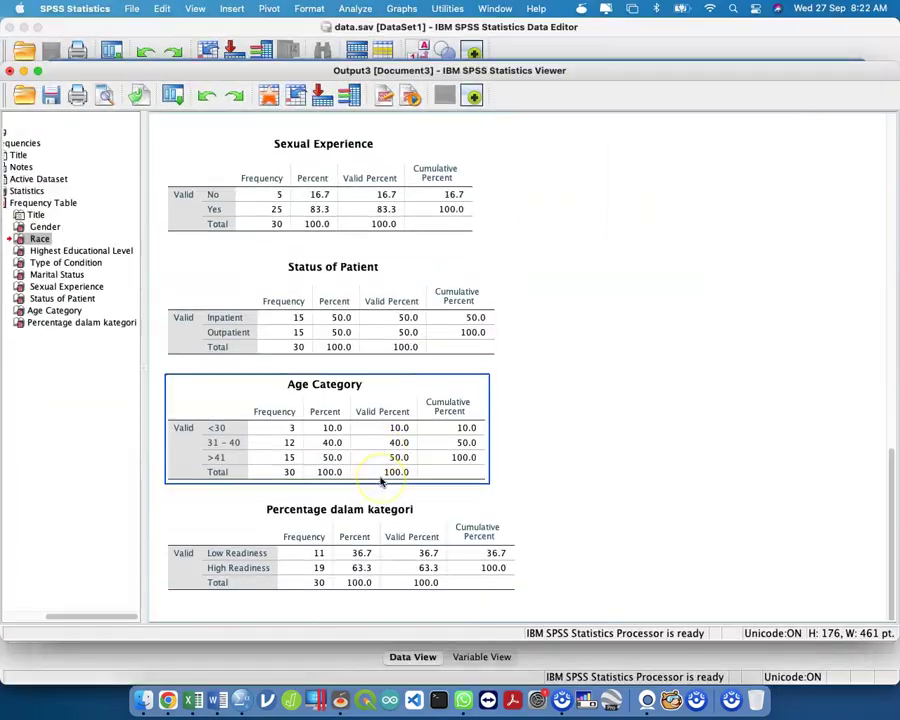
{"action": "left_click", "coordinate": [231, 317]}
{"action": "left_click", "coordinate": [257, 454]}
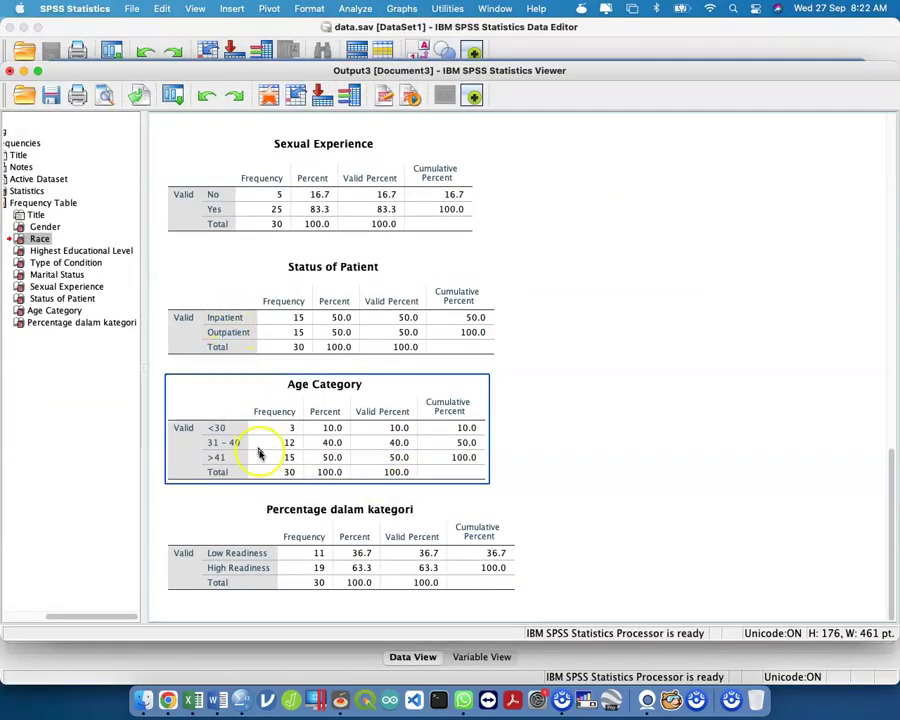
{"action": "scroll", "coordinate": [267, 478], "scroll_direction": "up", "scroll_amount": 3}
{"action": "left_click", "coordinate": [265, 485]}
{"action": "scroll", "coordinate": [265, 485], "scroll_direction": "down", "scroll_amount": 3}
{"action": "left_click", "coordinate": [265, 483]}
{"action": "left_click", "coordinate": [320, 575]}
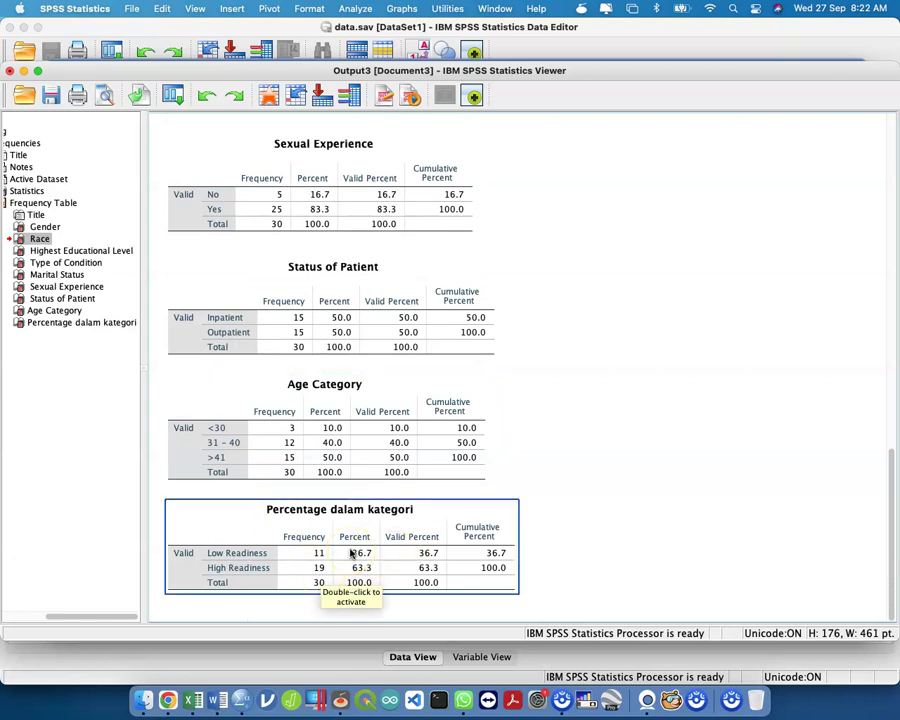
{"action": "key", "text": "ctrl+Up"}
{"action": "left_click", "coordinate": [641, 373]}
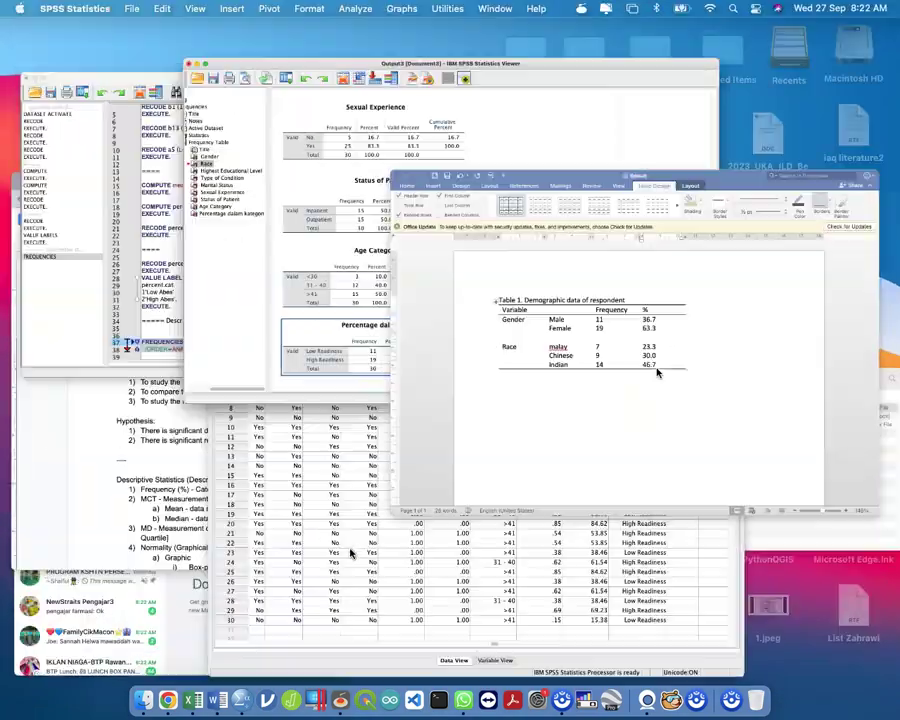
{"action": "left_click", "coordinate": [400, 277]}
{"action": "double_click", "coordinate": [410, 277]}
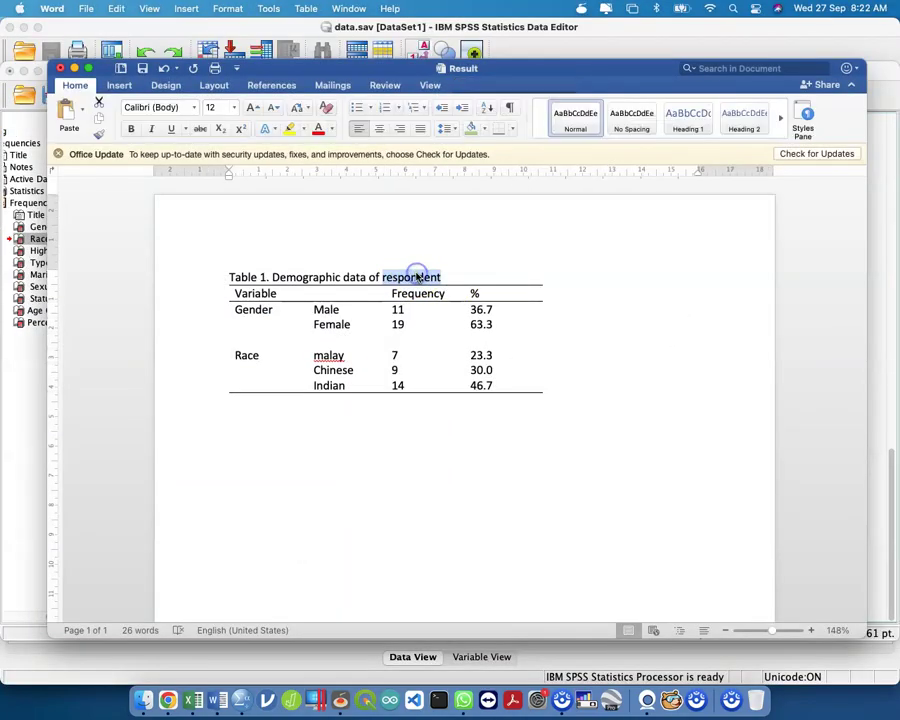
{"action": "key", "text": "ctrl+Up"}
{"action": "left_click", "coordinate": [434, 173]}
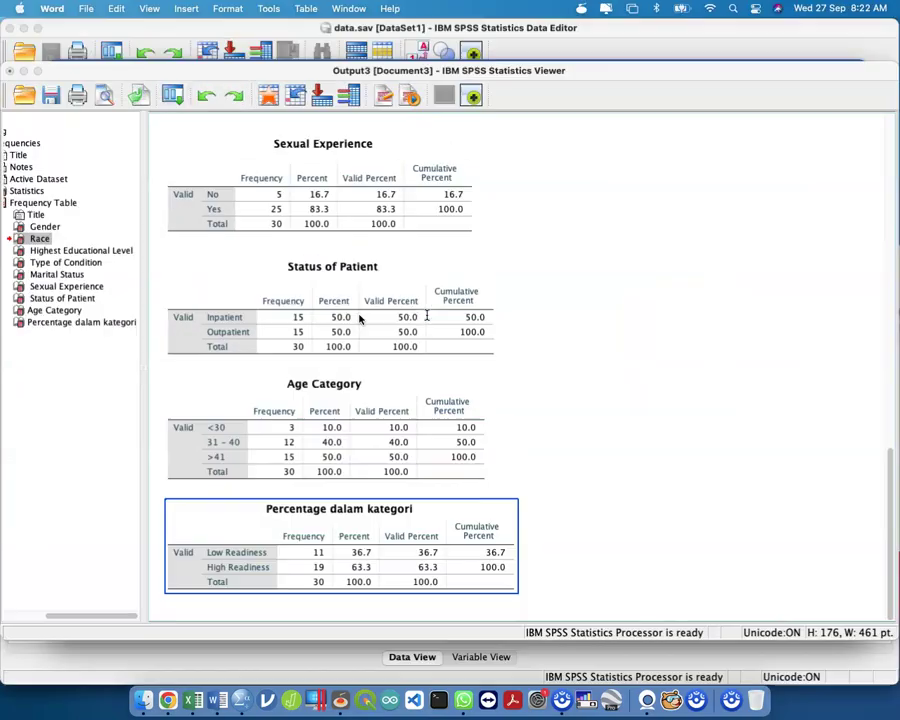
{"action": "left_click", "coordinate": [304, 440]}
{"action": "left_click", "coordinate": [307, 467]}
In the Word table, leave a blank row after Indian, enter Age in a new row and add two empty rows beneath it
{"action": "key", "text": "ctrl+Up"}
{"action": "left_click", "coordinate": [615, 350]}
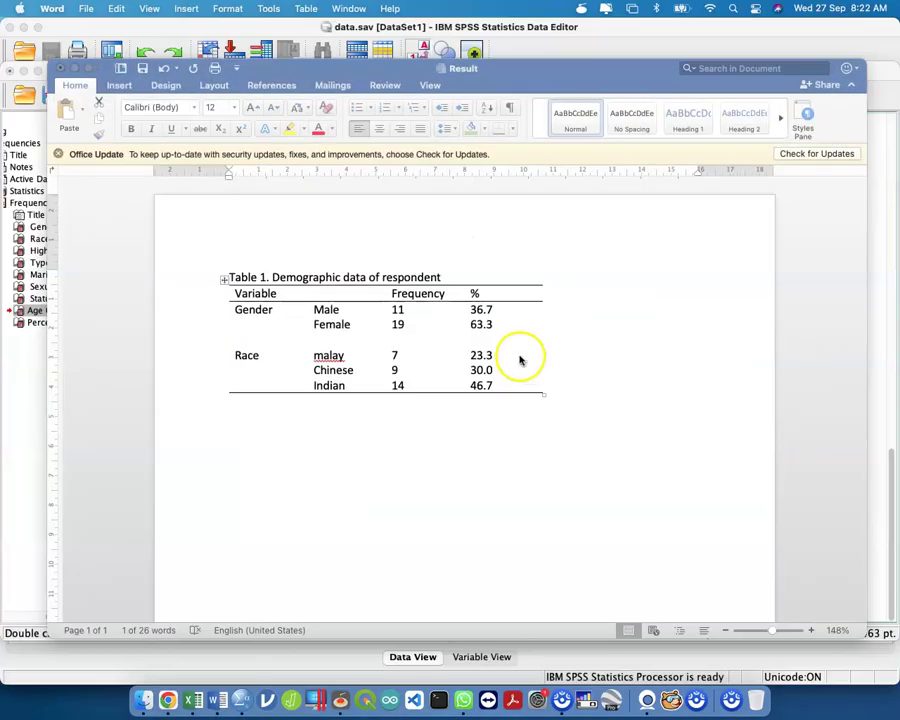
{"action": "left_click", "coordinate": [516, 384]}
{"action": "key", "text": "Tab"}
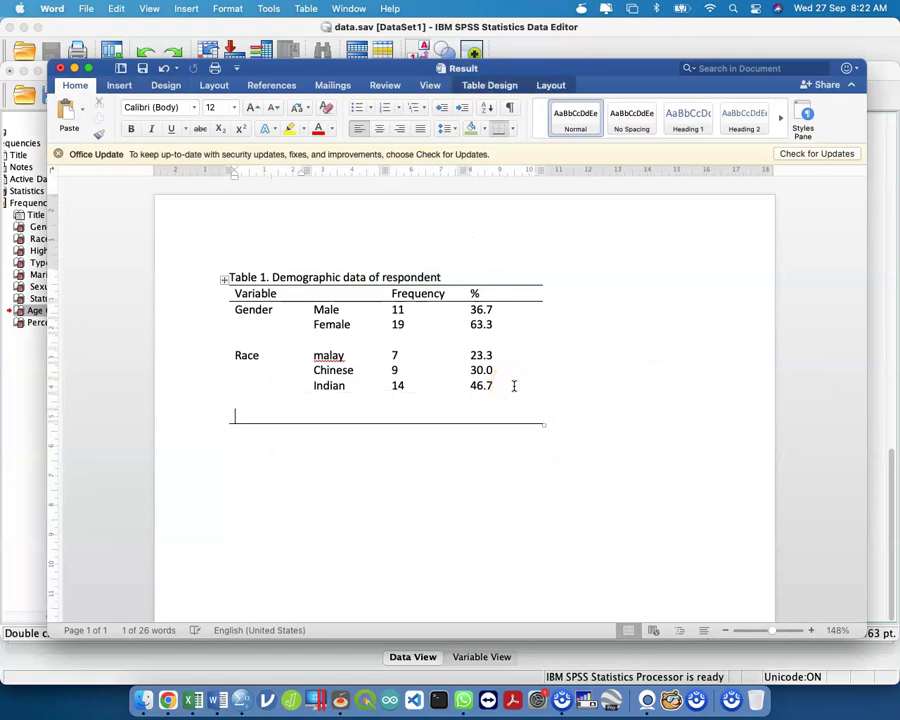
{"action": "key", "text": "shift+Tab"}
{"action": "key", "text": "shift+Tab"}
{"action": "key", "text": "shift+Tab"}
{"action": "key", "text": "Return"}
{"action": "key", "text": "Tab"}
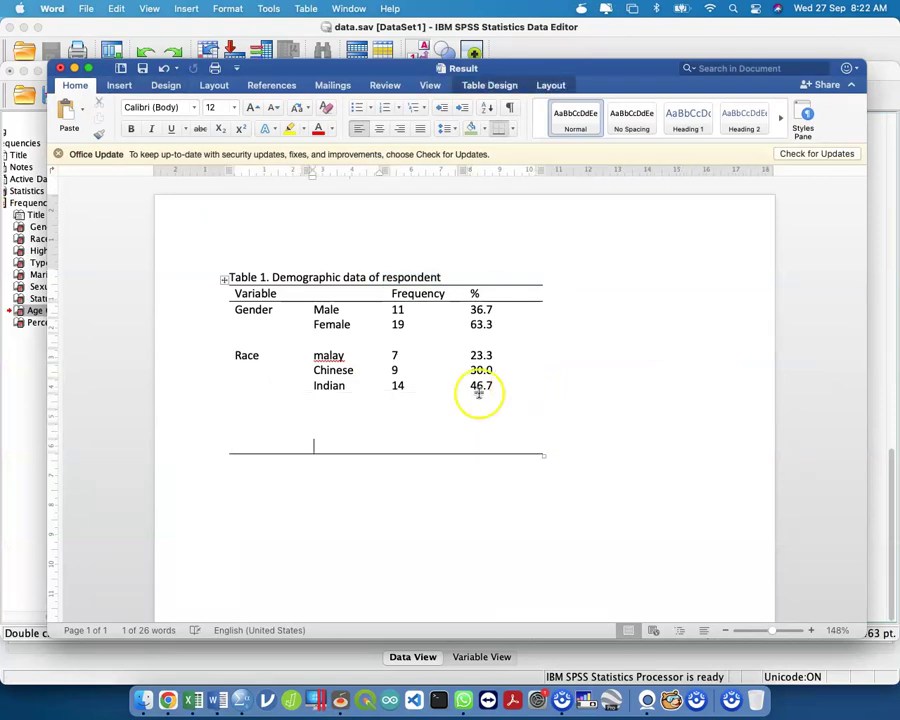
{"action": "left_click", "coordinate": [258, 418]}
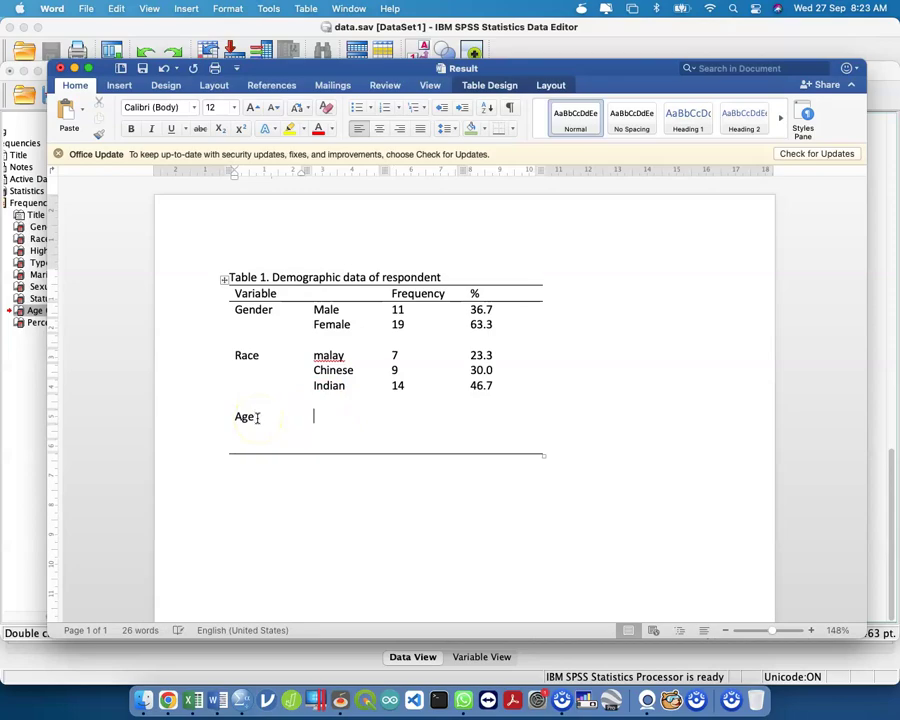
Copy the <30, 31 - 40 and >41 labels, frequencies and percents from the Age Category table in the SPSS output
{"action": "key", "text": "ctrl+Up"}
{"action": "left_click", "coordinate": [407, 203]}
{"action": "double_click", "coordinate": [231, 434]}
{"action": "left_click_drag", "start_coordinate": [226, 430], "coordinate": [331, 452]}
{"action": "key", "text": "super+c"}
Return to the Word document and paste the copied age data below the table, keeping text only
{"action": "key", "text": "ctrl+Up"}
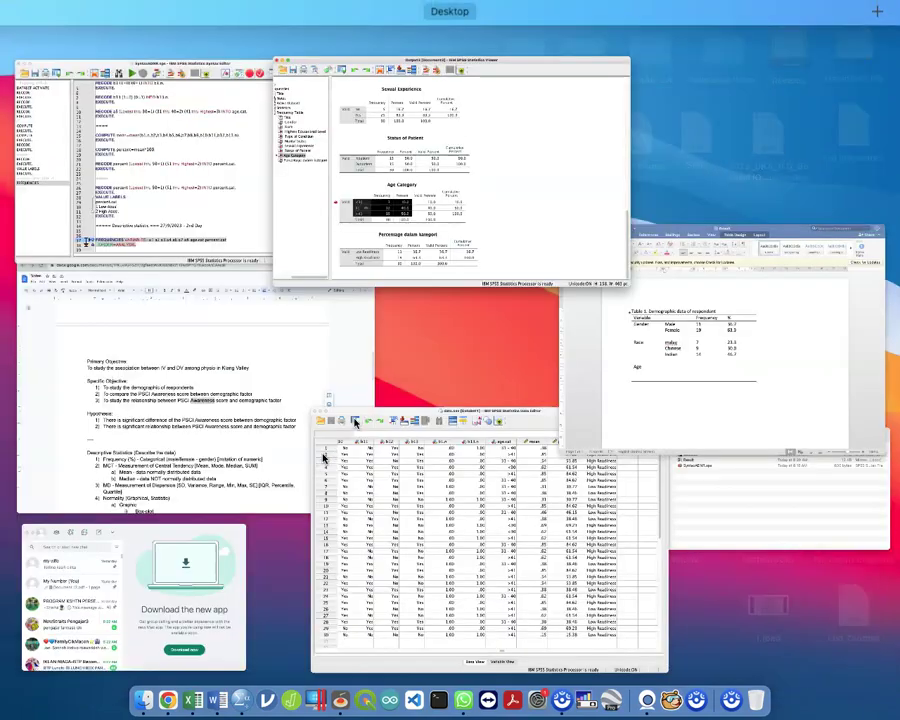
{"action": "left_click", "coordinate": [721, 354]}
{"action": "left_click", "coordinate": [450, 523]}
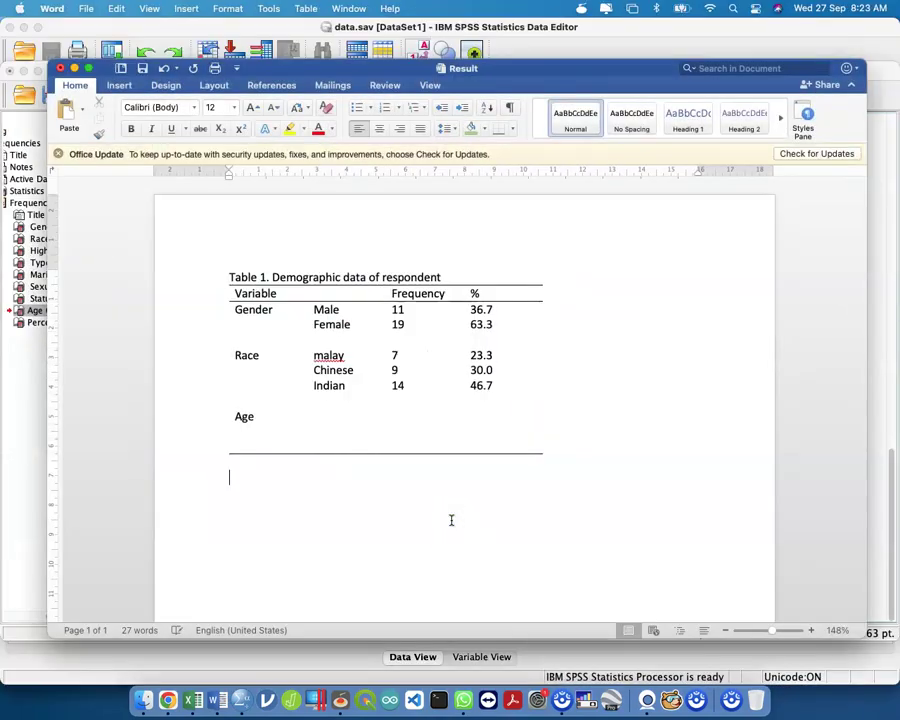
{"action": "key", "text": "super+v"}
{"action": "left_click", "coordinate": [410, 563]}
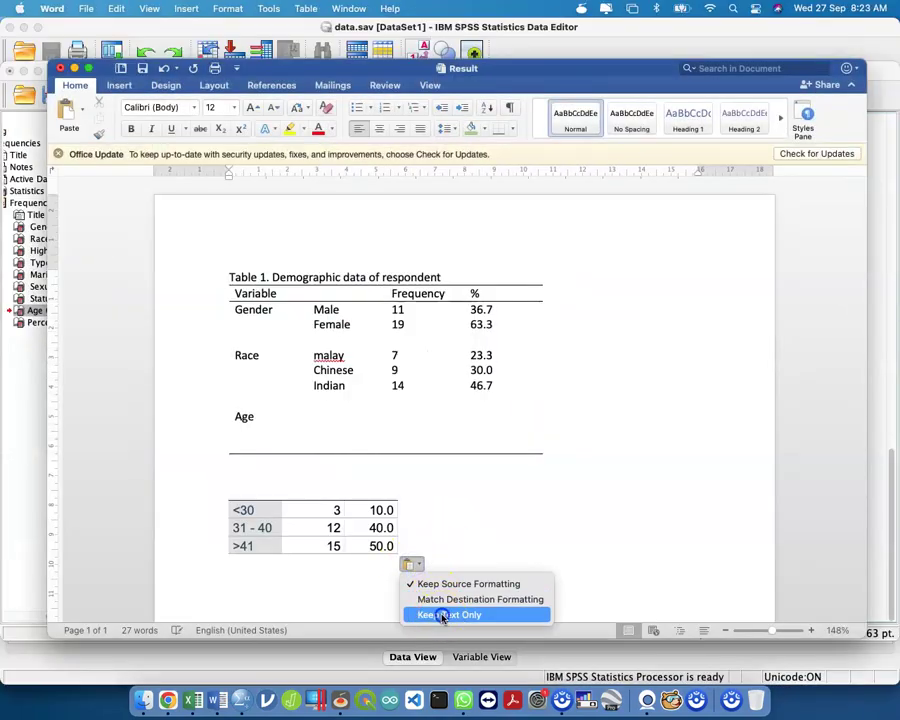
{"action": "left_click", "coordinate": [443, 615]}
Move the pasted <30, 31 - 40 and >41 data into the empty cells beside and beneath Age
{"action": "left_click_drag", "start_coordinate": [390, 556], "coordinate": [230, 497]}
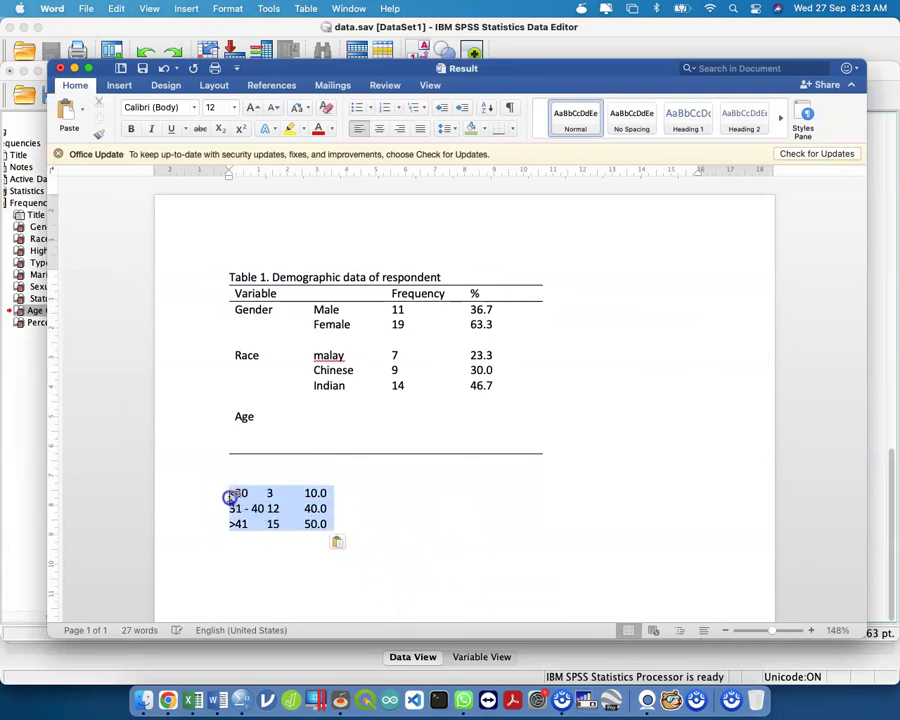
{"action": "key", "text": "super+x"}
{"action": "left_click_drag", "start_coordinate": [321, 414], "coordinate": [482, 448]}
{"action": "key", "text": "super+v"}
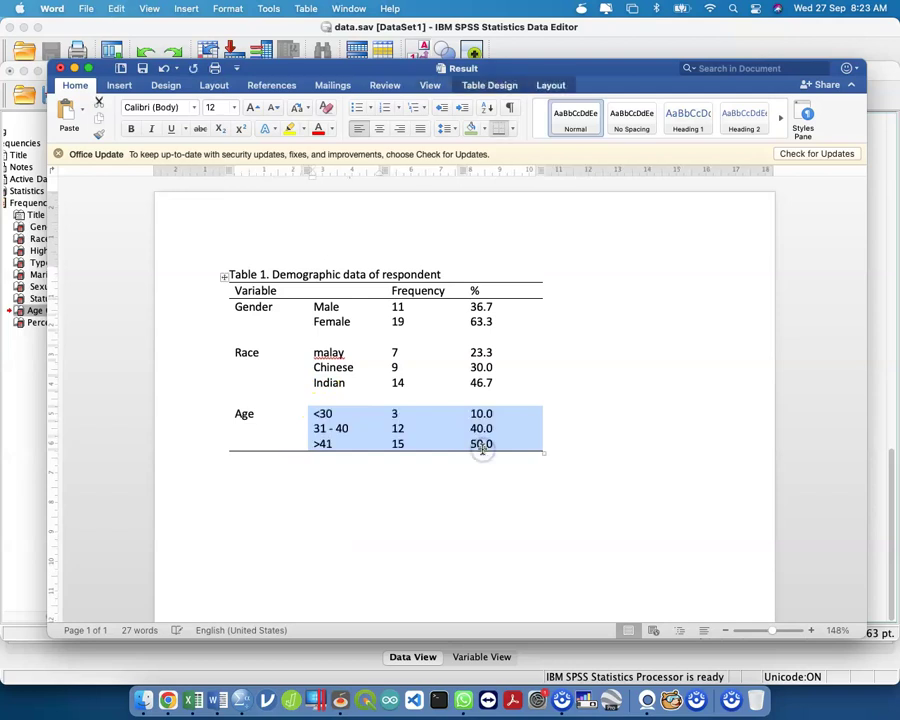
Insert a new column after the % column of the table and head it Mean
{"action": "left_click_drag", "start_coordinate": [508, 285], "coordinate": [502, 442]}
{"action": "right_click", "coordinate": [502, 441]}
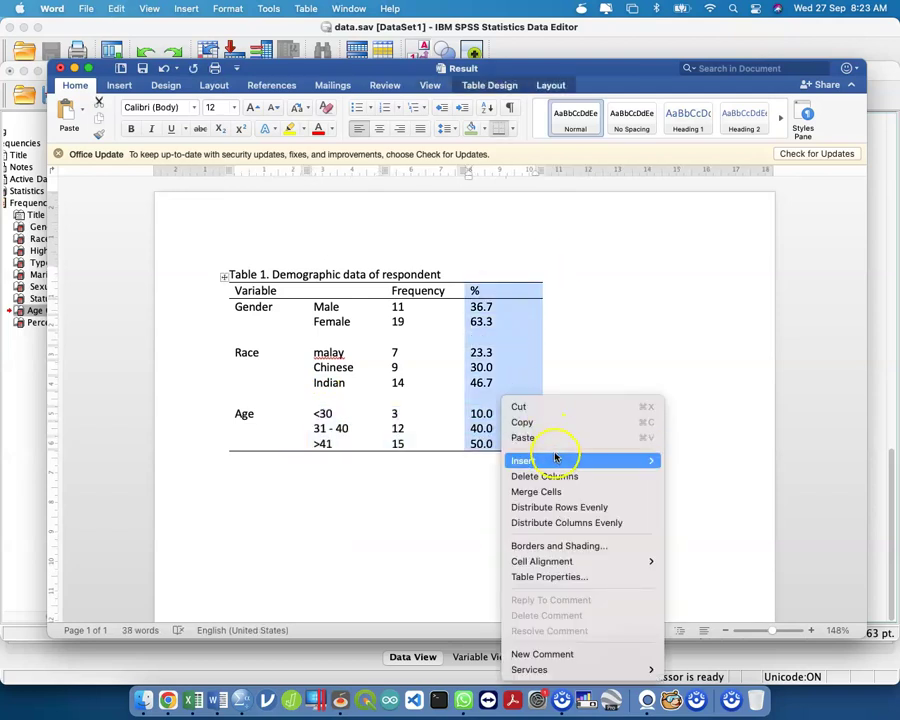
{"action": "mouse_move", "coordinate": [562, 459]}
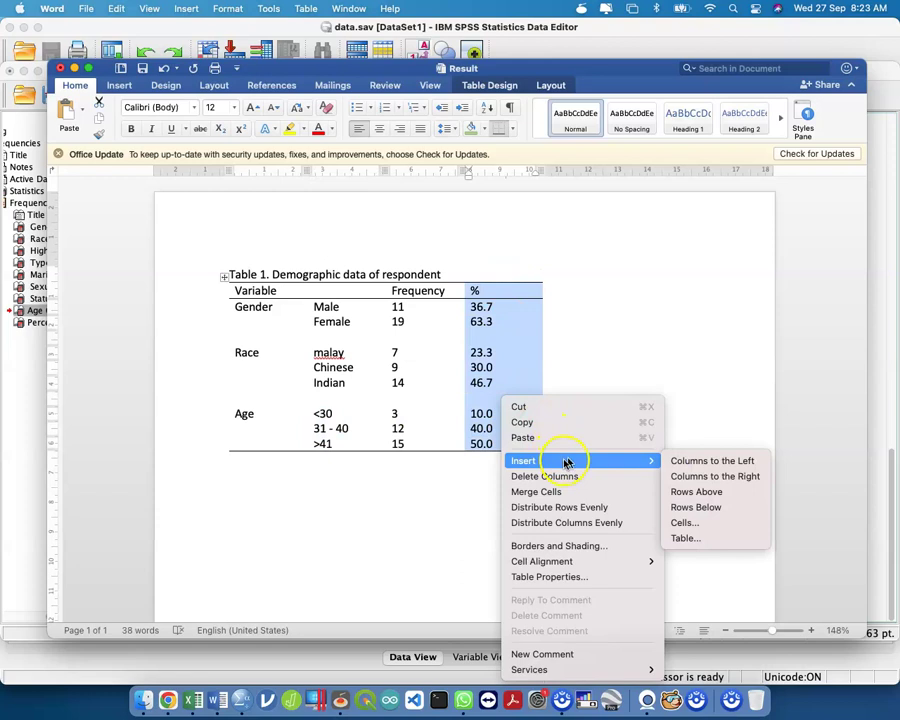
{"action": "left_click", "coordinate": [743, 477]}
{"action": "left_click", "coordinate": [556, 282]}
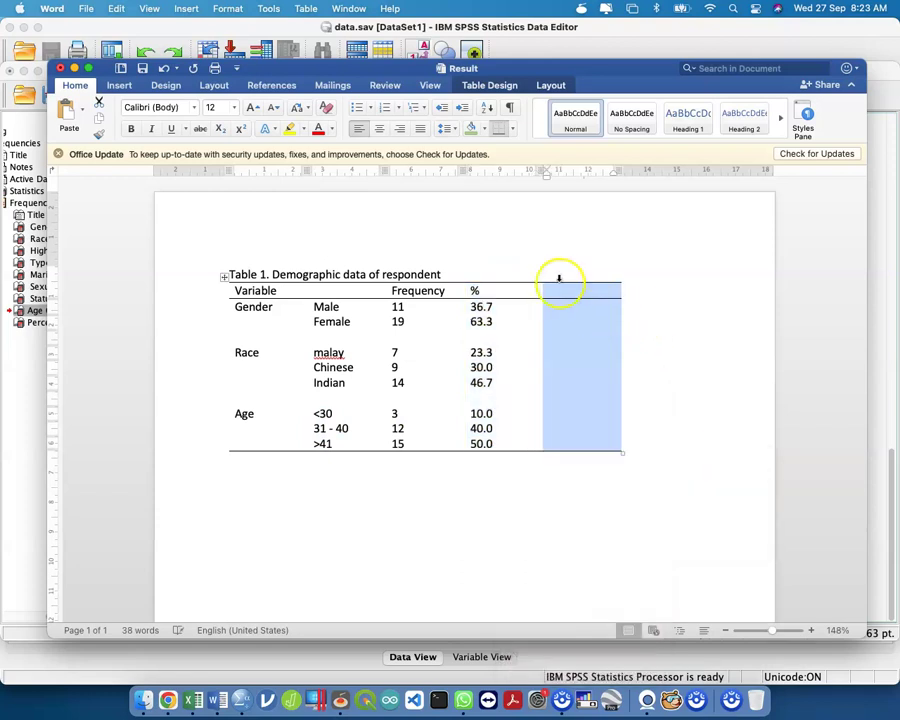
{"action": "left_click", "coordinate": [577, 291]}
{"action": "type", "text": "Mean"}
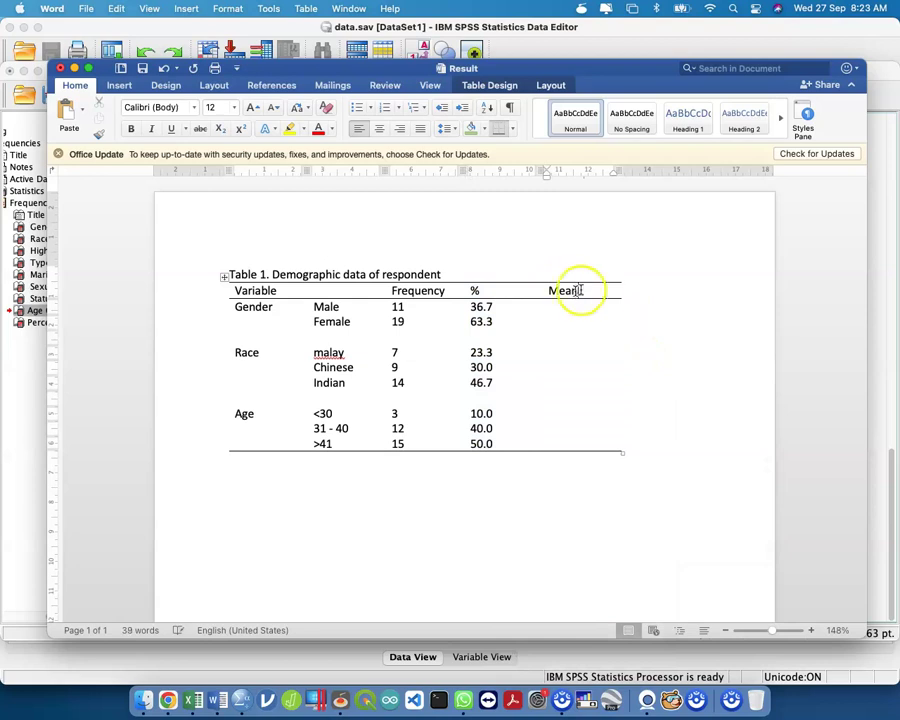
Insert another column after Mean and head it SD
{"action": "left_click_drag", "start_coordinate": [587, 306], "coordinate": [585, 448]}
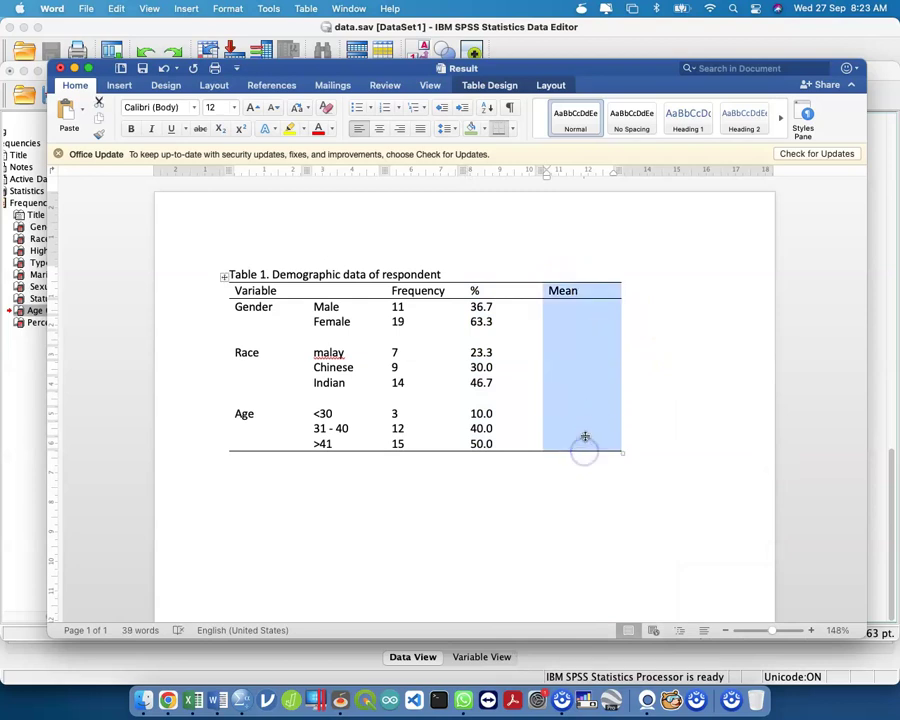
{"action": "right_click", "coordinate": [585, 437]}
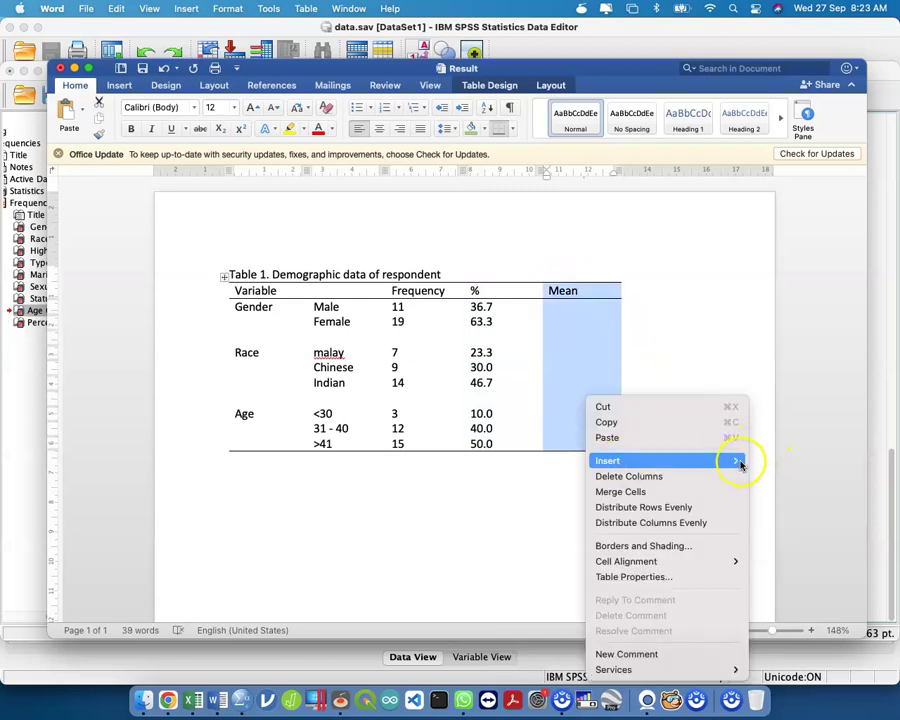
{"action": "mouse_move", "coordinate": [742, 464]}
{"action": "left_click", "coordinate": [781, 475]}
{"action": "left_click", "coordinate": [654, 290]}
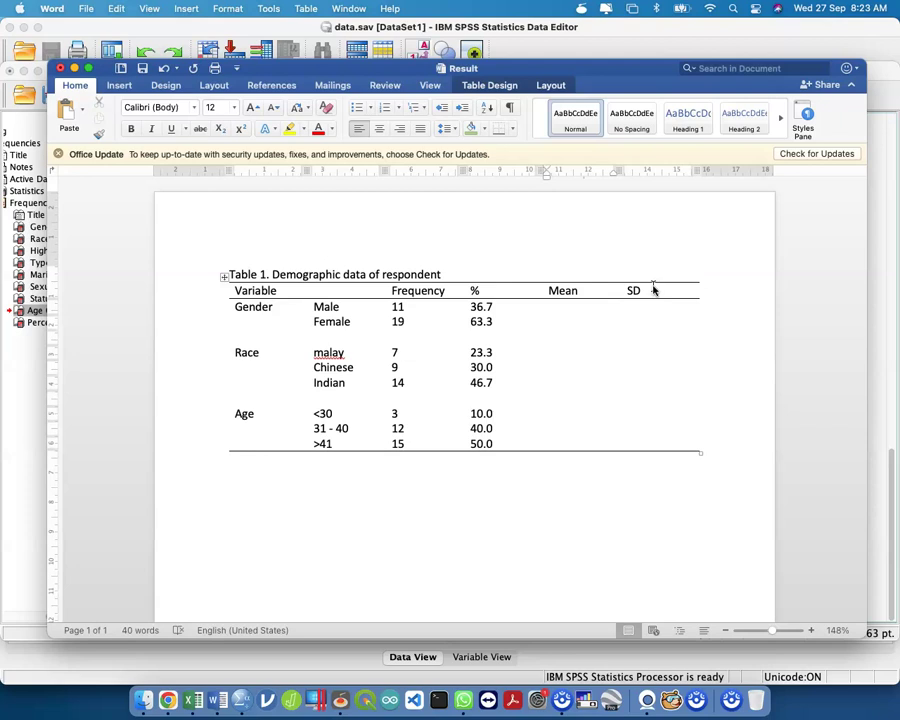
Capitalize the first race label so it reads Malay
{"action": "double_click", "coordinate": [336, 351]}
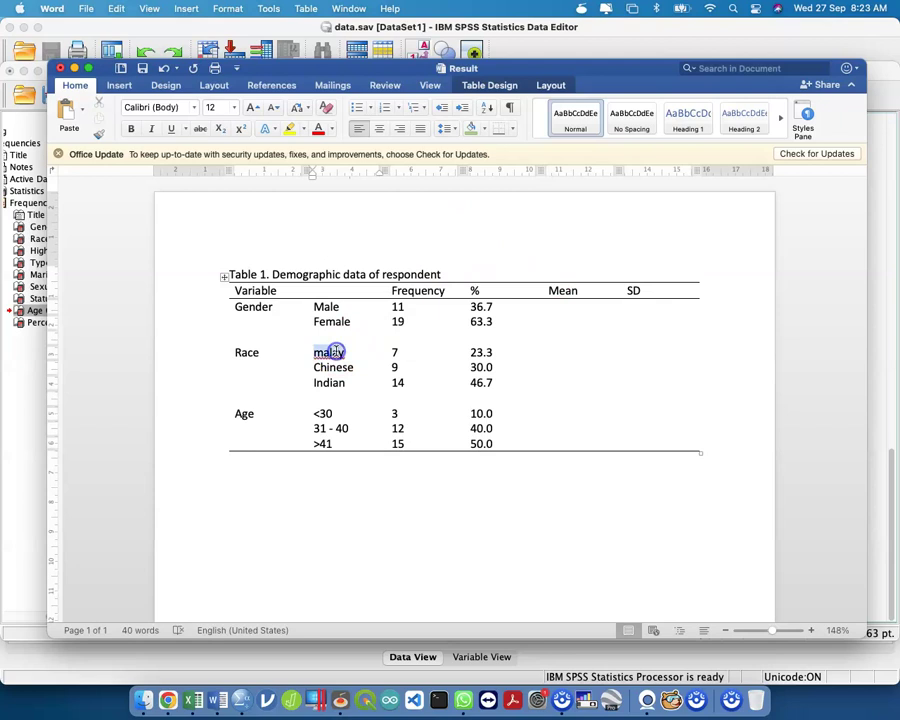
{"action": "type", "text": "M"}
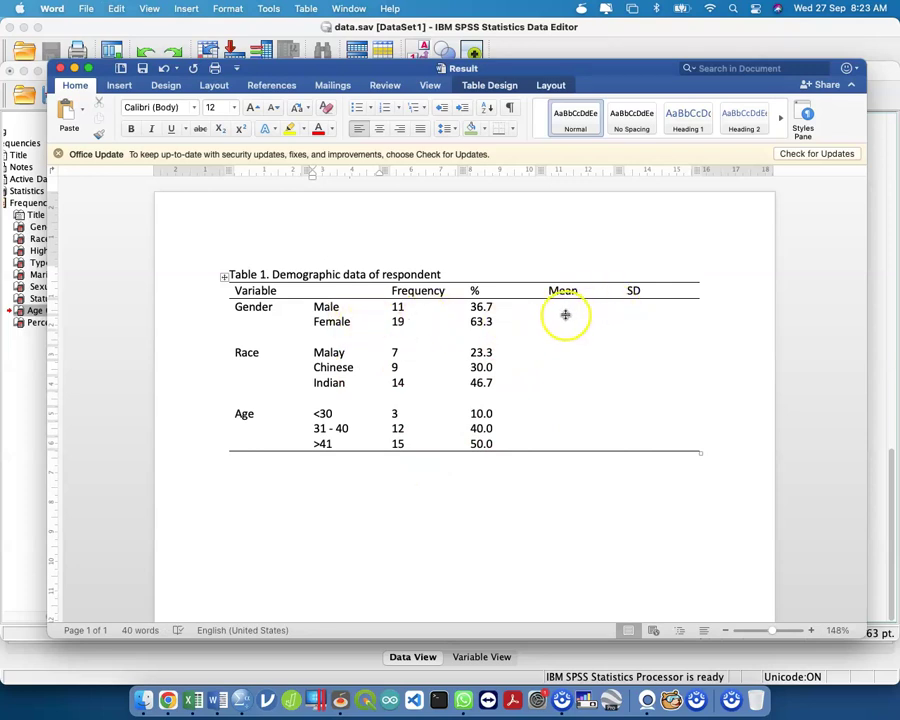
{"action": "left_click_drag", "start_coordinate": [564, 307], "coordinate": [566, 349]}
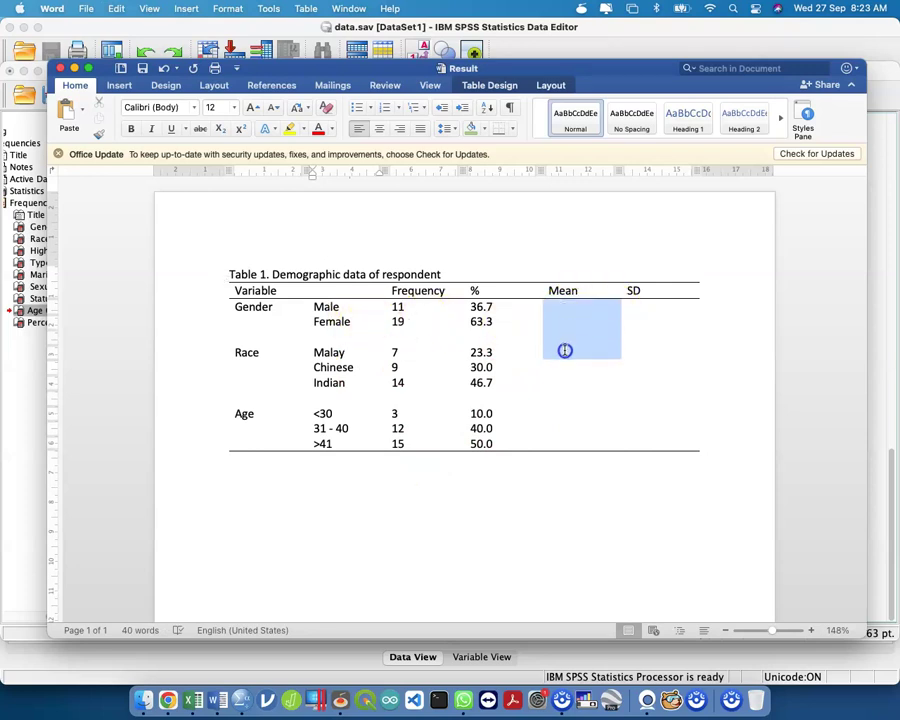
{"action": "left_click", "coordinate": [512, 368]}
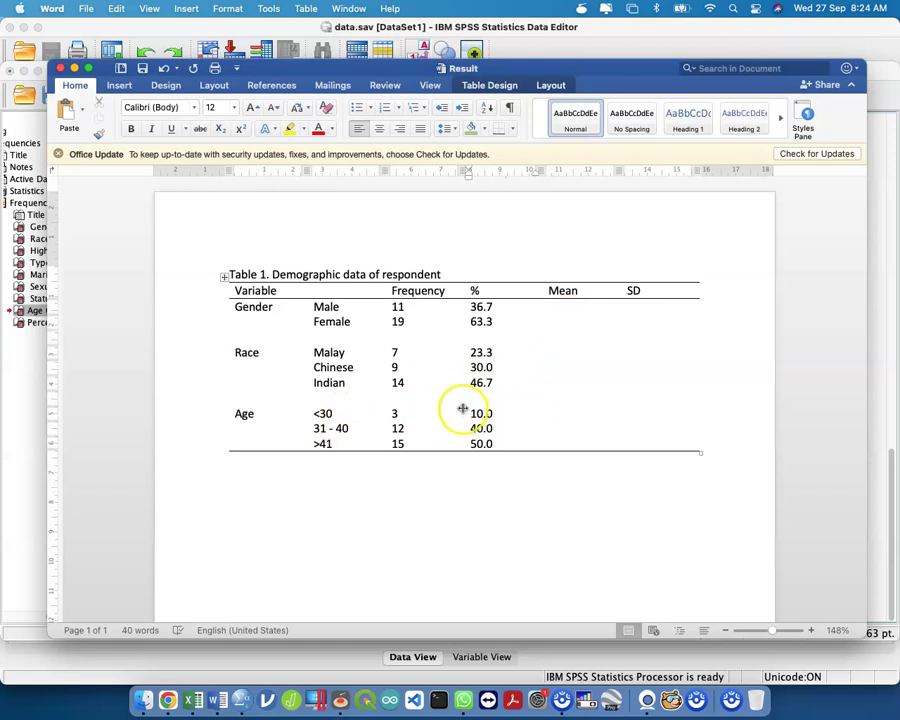
Add empty rows beneath the >41 row and move the Gender data there, below the Age rows
{"action": "left_click", "coordinate": [353, 444]}
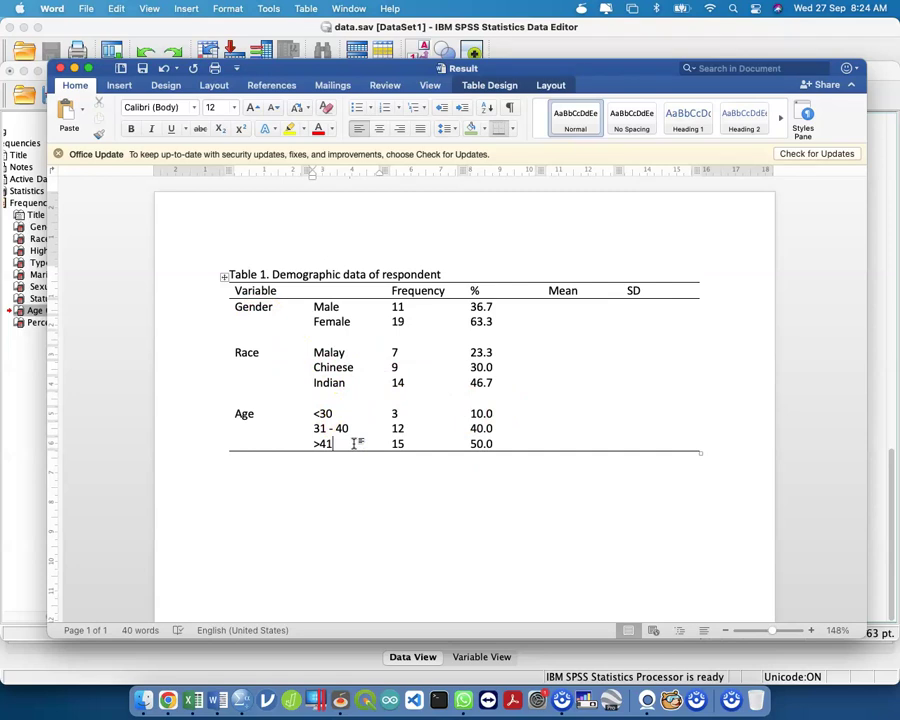
{"action": "key", "text": "Return"}
{"action": "key", "text": "Return"}
{"action": "key", "text": "Return"}
{"action": "key", "text": "Return"}
{"action": "key", "text": "Return"}
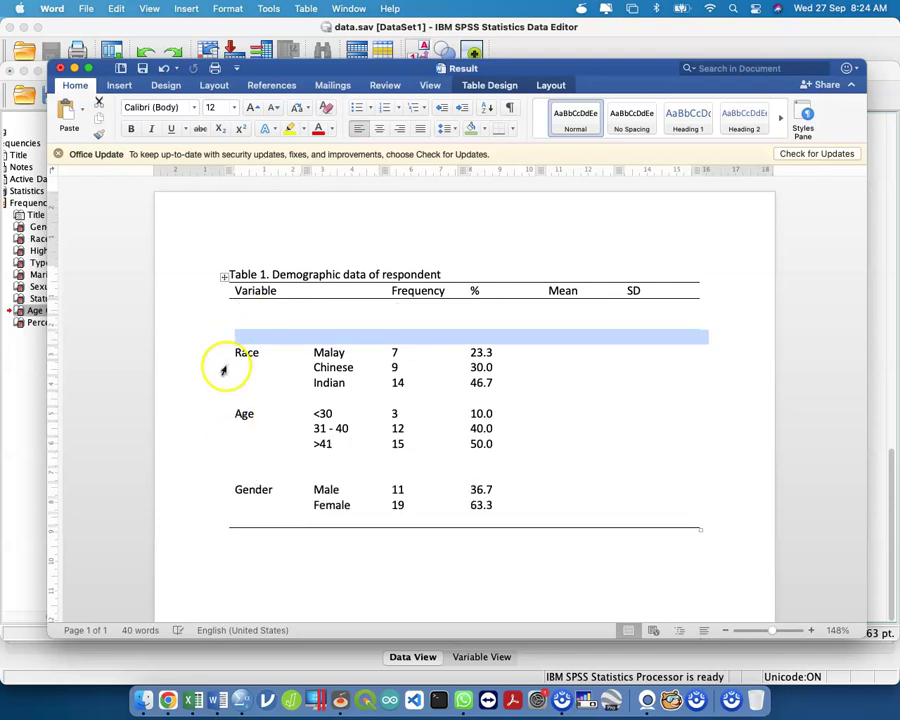
Move the Race data with its Malay, Chinese and Indian rows beneath the Gender rows, leaving a blank row between them
{"action": "left_click_drag", "start_coordinate": [306, 486], "coordinate": [334, 506]}
{"action": "key", "text": "Tab"}
{"action": "key", "text": "Tab"}
{"action": "key", "text": "Tab"}
{"action": "key", "text": "Tab"}
{"action": "key", "text": "Tab"}
{"action": "key", "text": "Tab"}
{"action": "key", "text": "Tab"}
{"action": "left_click", "coordinate": [301, 356]}
{"action": "left_click_drag", "start_coordinate": [301, 356], "coordinate": [261, 508]}
{"action": "left_click_drag", "start_coordinate": [256, 380], "coordinate": [248, 530]}
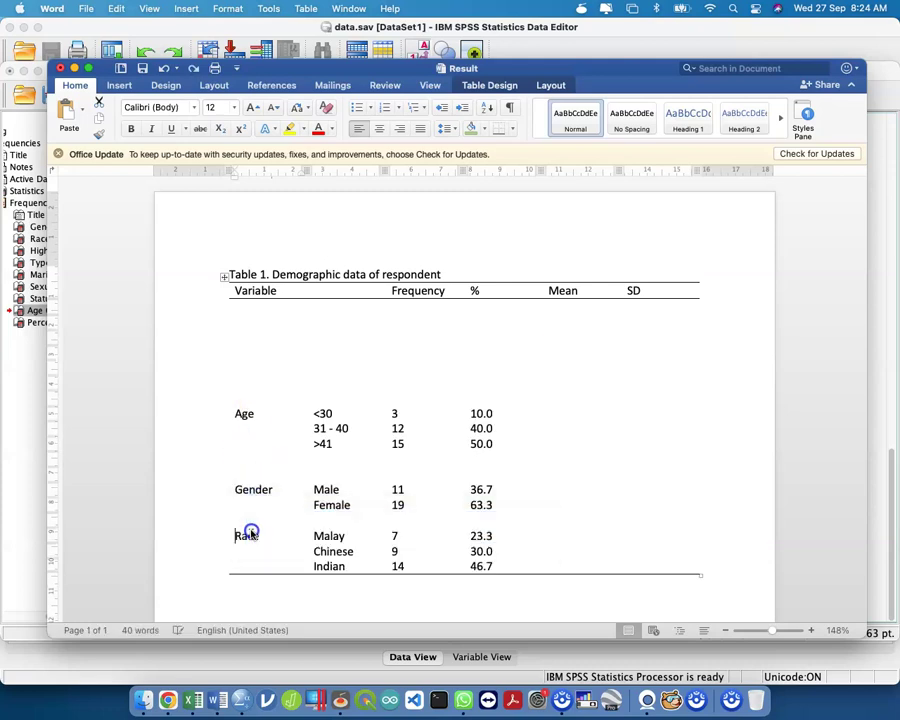
Move the Age data directly under the table header and the Gender data beneath it, separated by one blank row
{"action": "scroll", "coordinate": [276, 451], "scroll_direction": "down", "scroll_amount": 2}
{"action": "left_click_drag", "start_coordinate": [248, 372], "coordinate": [368, 402]}
{"action": "left_click_drag", "start_coordinate": [256, 374], "coordinate": [263, 265]}
{"action": "left_click_drag", "start_coordinate": [244, 441], "coordinate": [481, 470]}
{"action": "left_click_drag", "start_coordinate": [277, 455], "coordinate": [262, 326]}
{"action": "left_click_drag", "start_coordinate": [246, 495], "coordinate": [463, 515]}
{"action": "left_click_drag", "start_coordinate": [403, 521], "coordinate": [366, 506]}
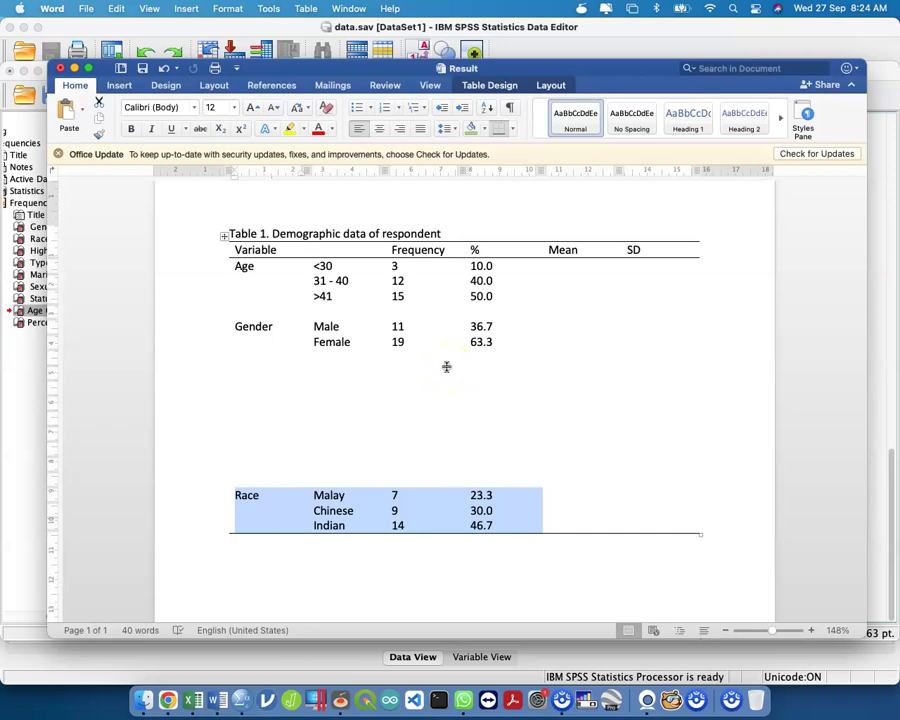
Switch to the SPSS Data Editor and examine the scale variables a5, a9 and a10, including case 21
{"action": "key", "text": "ctrl+Up"}
{"action": "left_click", "coordinate": [500, 440]}
{"action": "scroll", "coordinate": [341, 317], "scroll_direction": "left", "scroll_amount": 10}
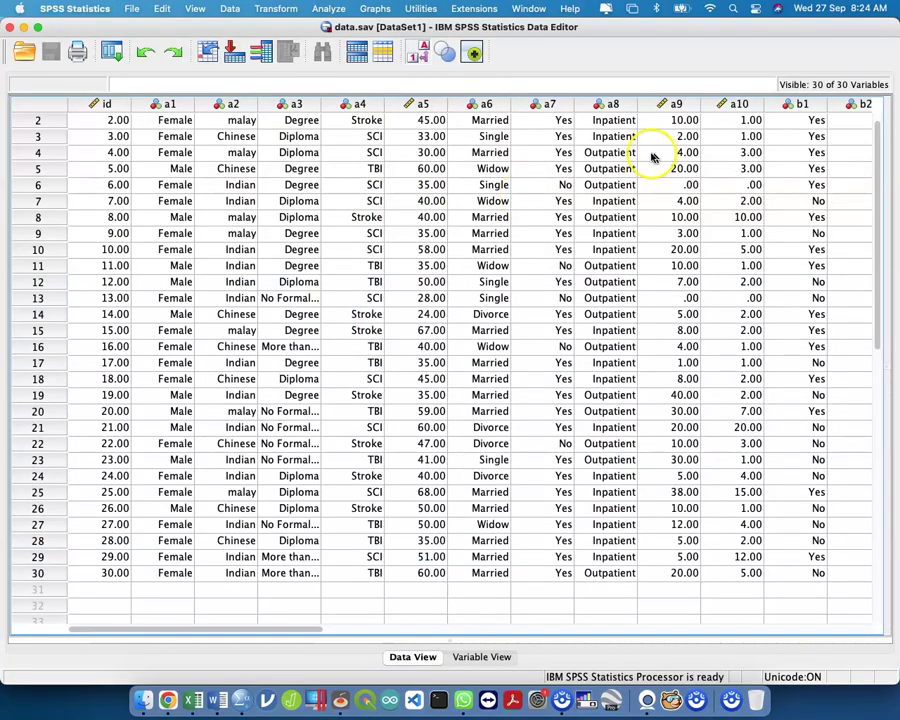
{"action": "left_click", "coordinate": [407, 106]}
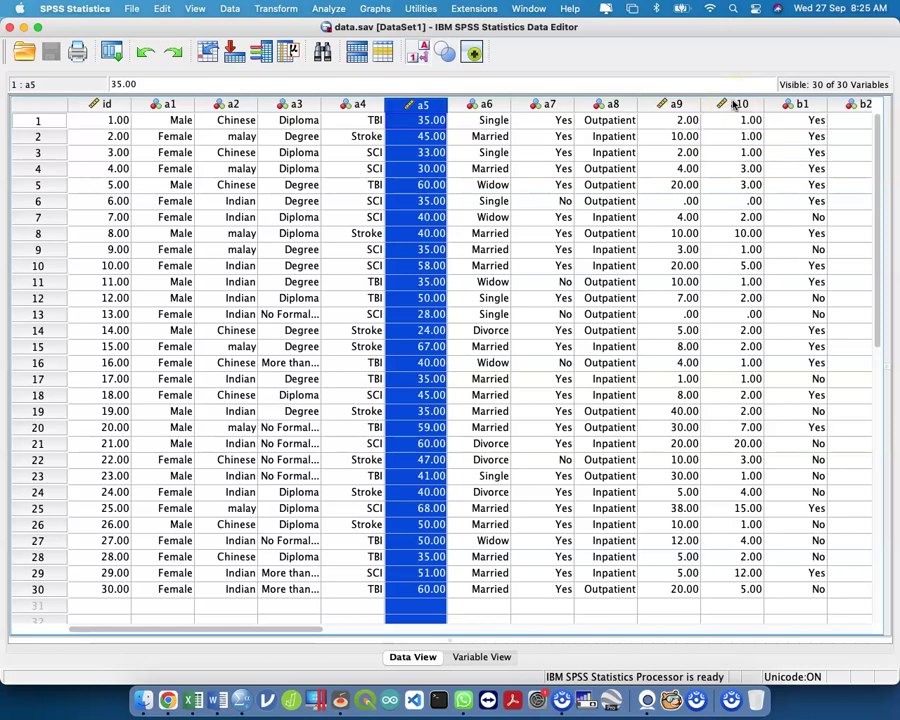
{"action": "left_click", "coordinate": [688, 446]}
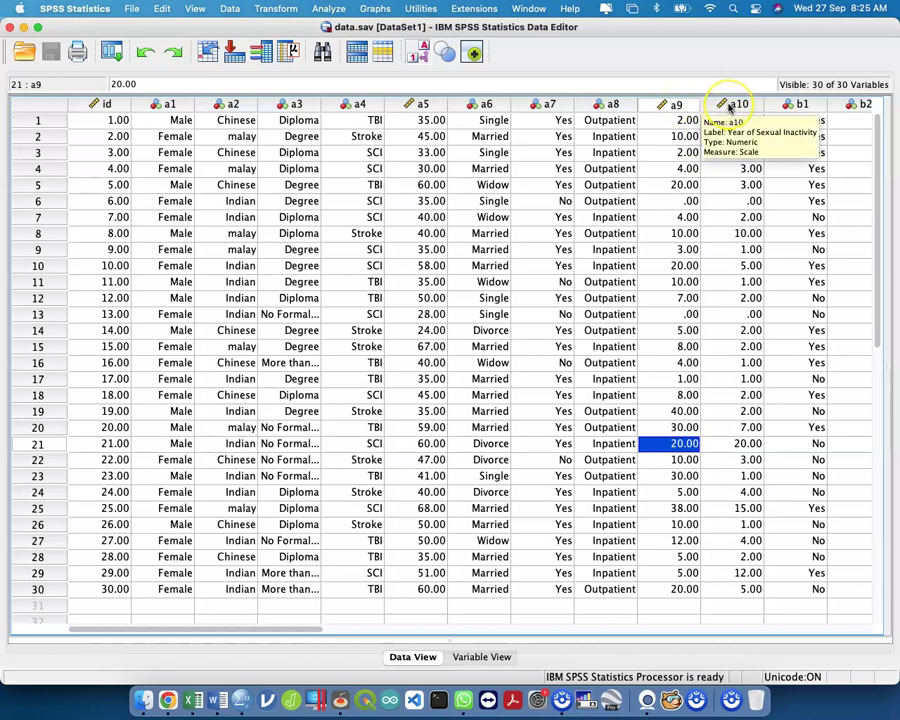
{"action": "left_click", "coordinate": [748, 443]}
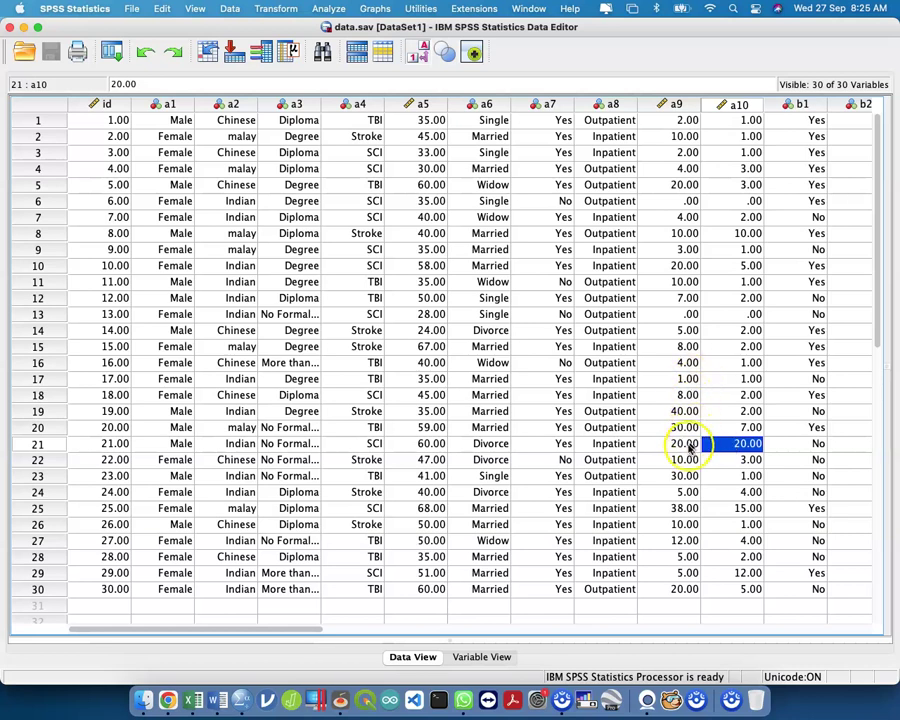
{"action": "left_click", "coordinate": [686, 447]}
Compare the a9 and a10 values of cases 19, 25 and 29 with each other and with age
{"action": "left_click", "coordinate": [683, 411]}
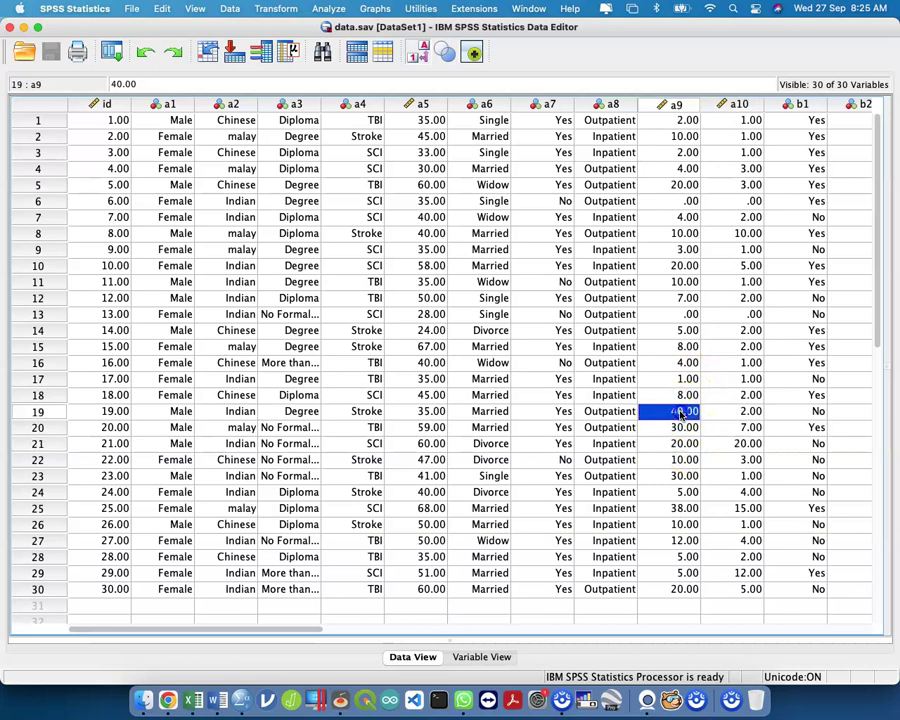
{"action": "left_click", "coordinate": [751, 412]}
{"action": "left_click", "coordinate": [684, 411]}
{"action": "left_click", "coordinate": [436, 416]}
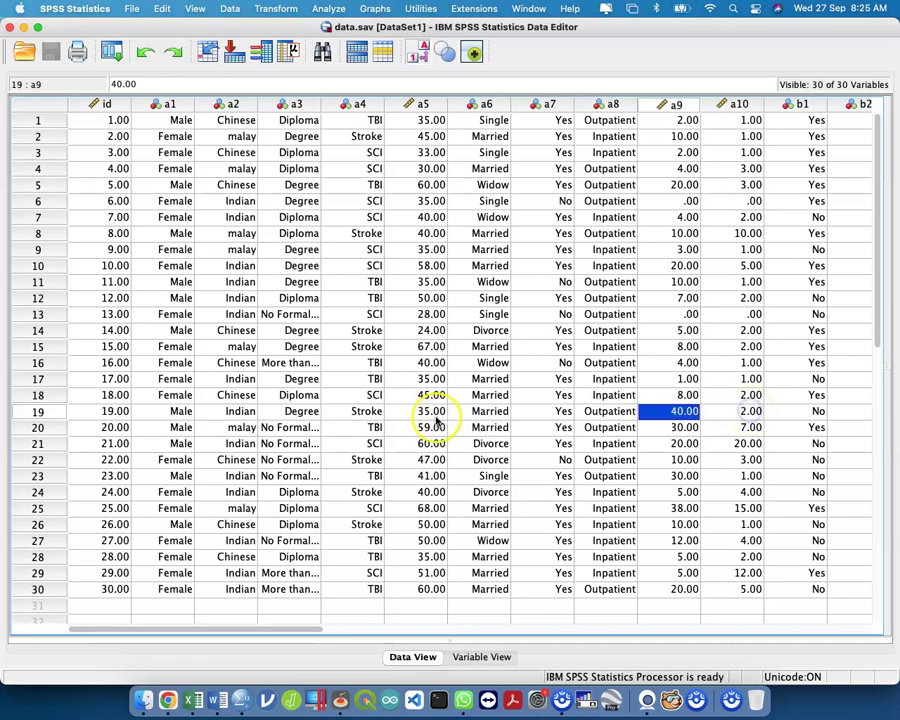
{"action": "left_click", "coordinate": [695, 414]}
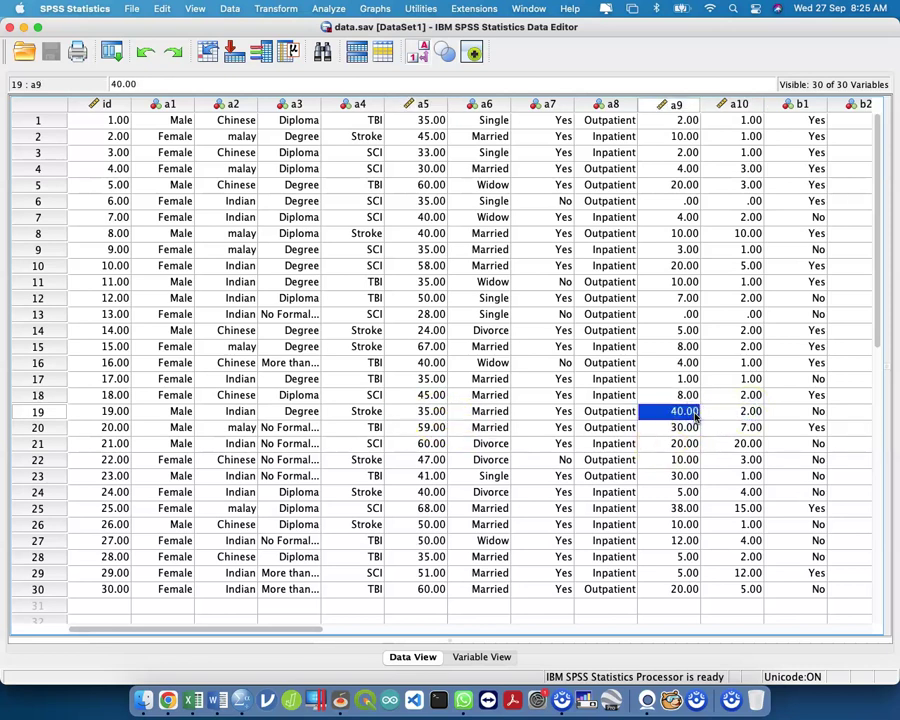
{"action": "left_click", "coordinate": [422, 508]}
{"action": "left_click", "coordinate": [690, 510]}
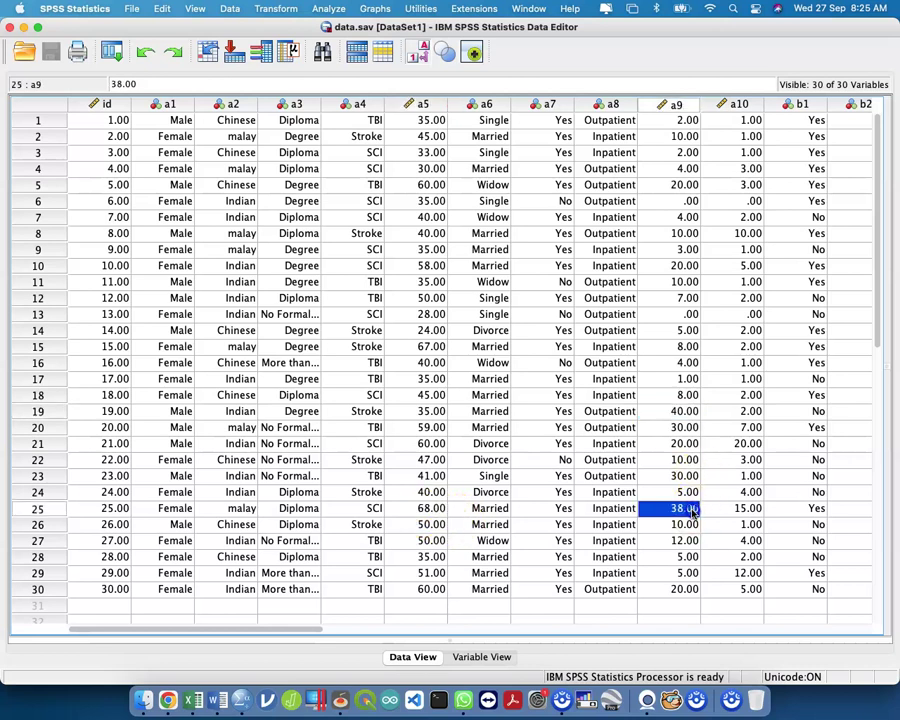
{"action": "left_click", "coordinate": [749, 512]}
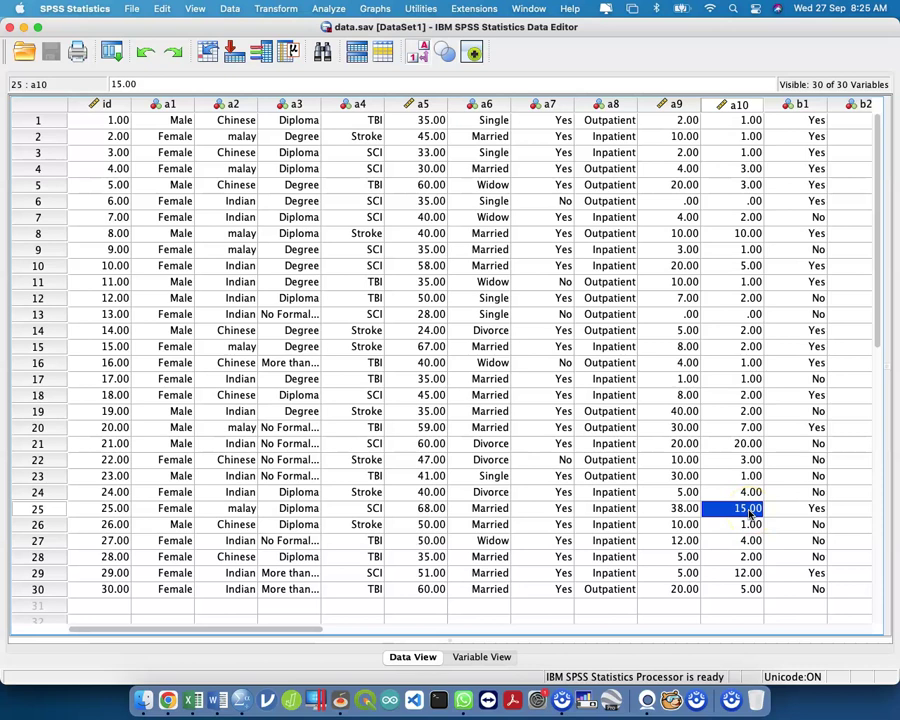
{"action": "left_click", "coordinate": [746, 573]}
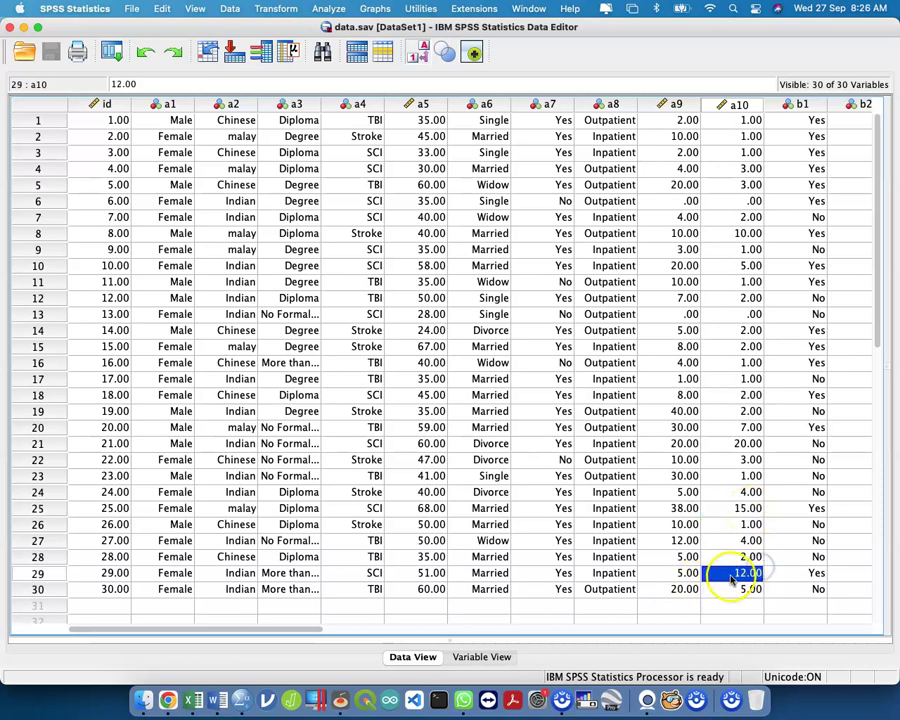
{"action": "left_click", "coordinate": [686, 575]}
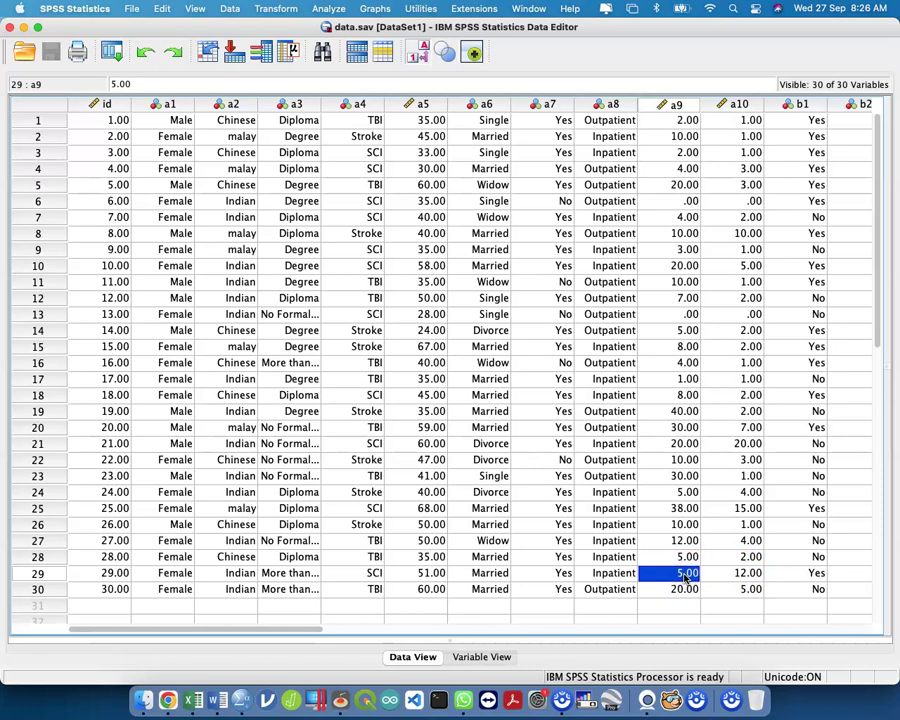
{"action": "left_click", "coordinate": [740, 576]}
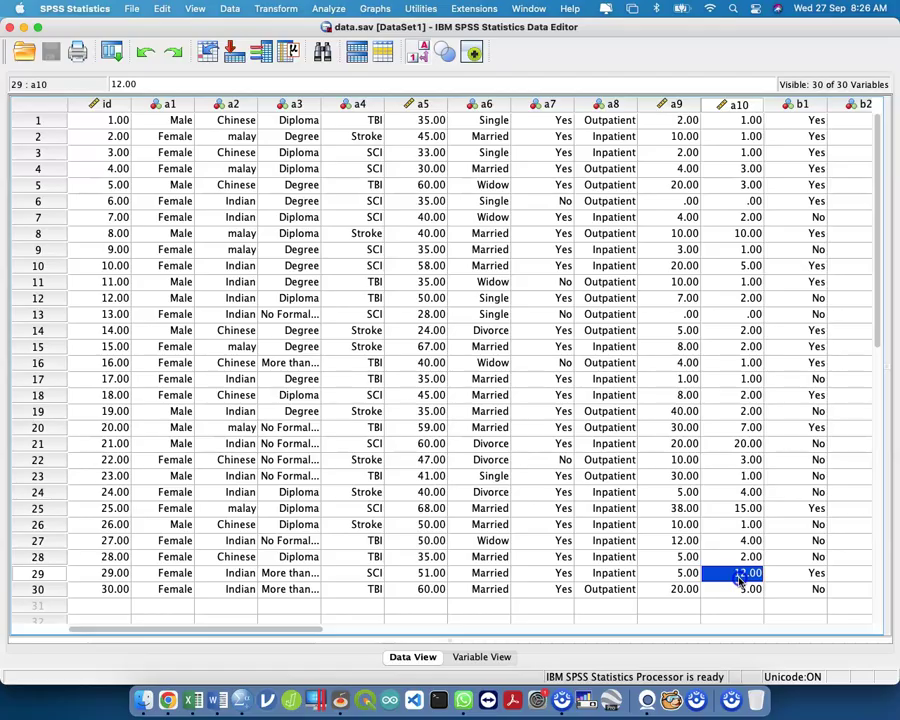
Return to the Word document and delete the surplus empty rows between Gender and Race, keeping one blank row
{"action": "key", "text": "ctrl+Up"}
{"action": "left_click", "coordinate": [620, 220]}
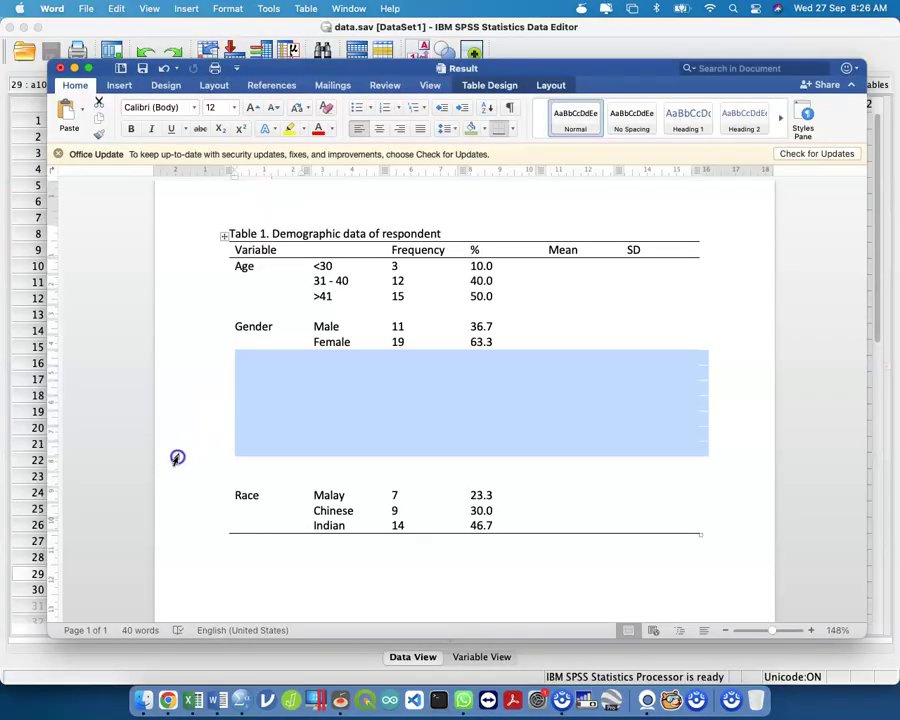
{"action": "left_click_drag", "start_coordinate": [176, 477], "coordinate": [177, 471]}
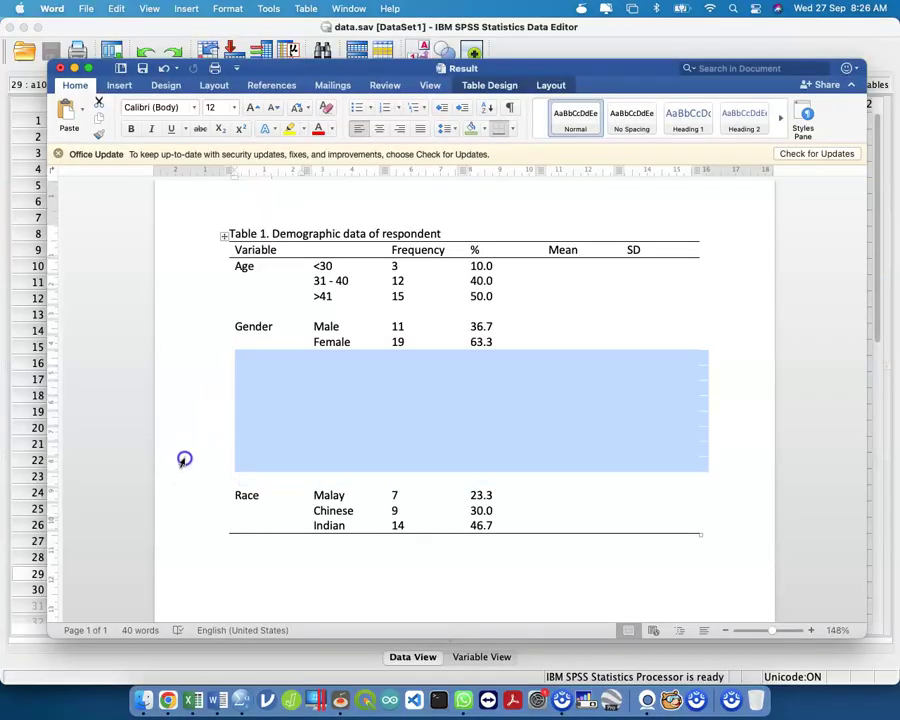
{"action": "right_click", "coordinate": [183, 458]}
{"action": "left_click", "coordinate": [234, 486]}
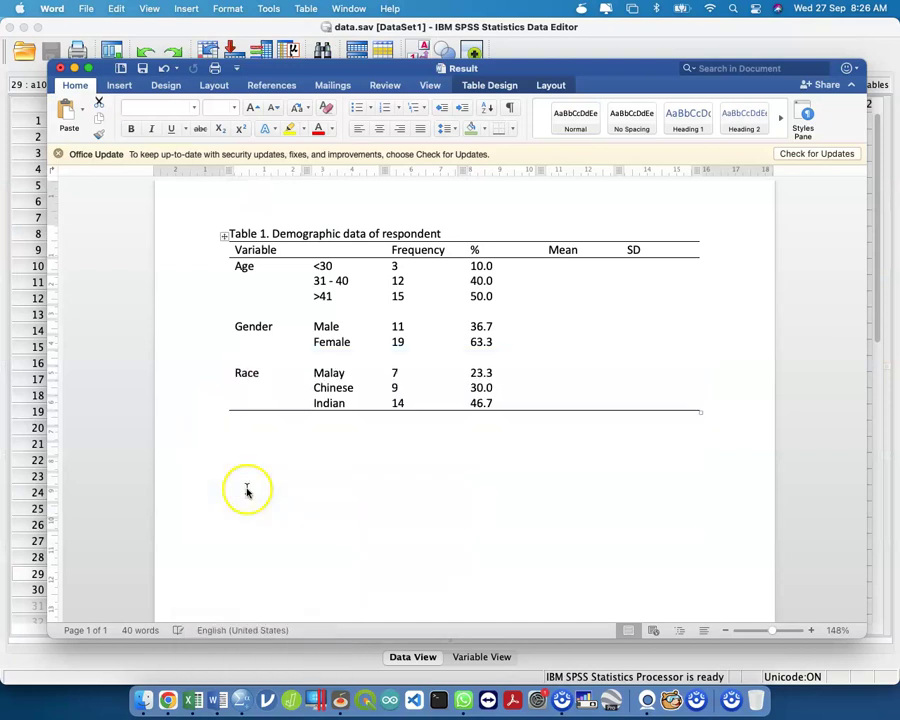
Enter the caption "Table 2. Numerical Data (IV)" below Table 1 and paste a copy of Table 1's header and Age rows under it
{"action": "left_click", "coordinate": [349, 459]}
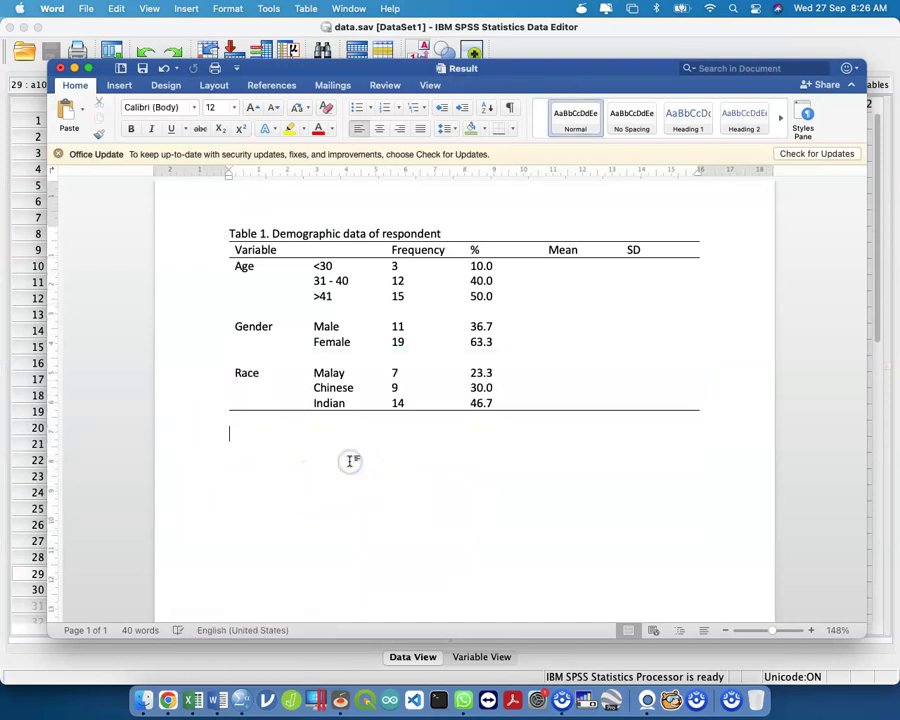
{"action": "type", "text": "Table 2. Numerical Data (IV"}
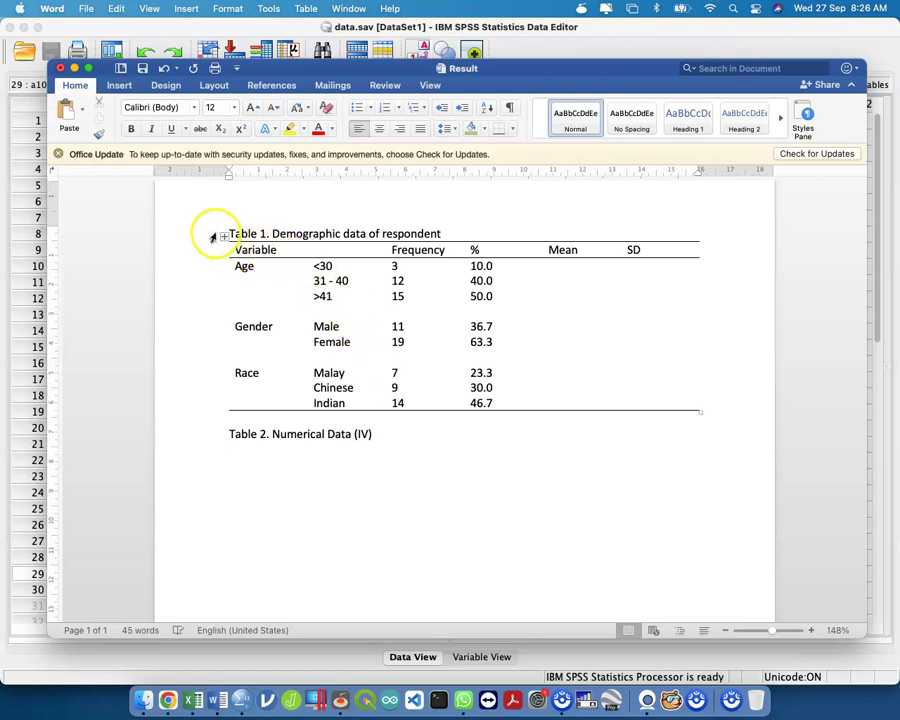
{"action": "left_click_drag", "start_coordinate": [247, 249], "coordinate": [636, 304]}
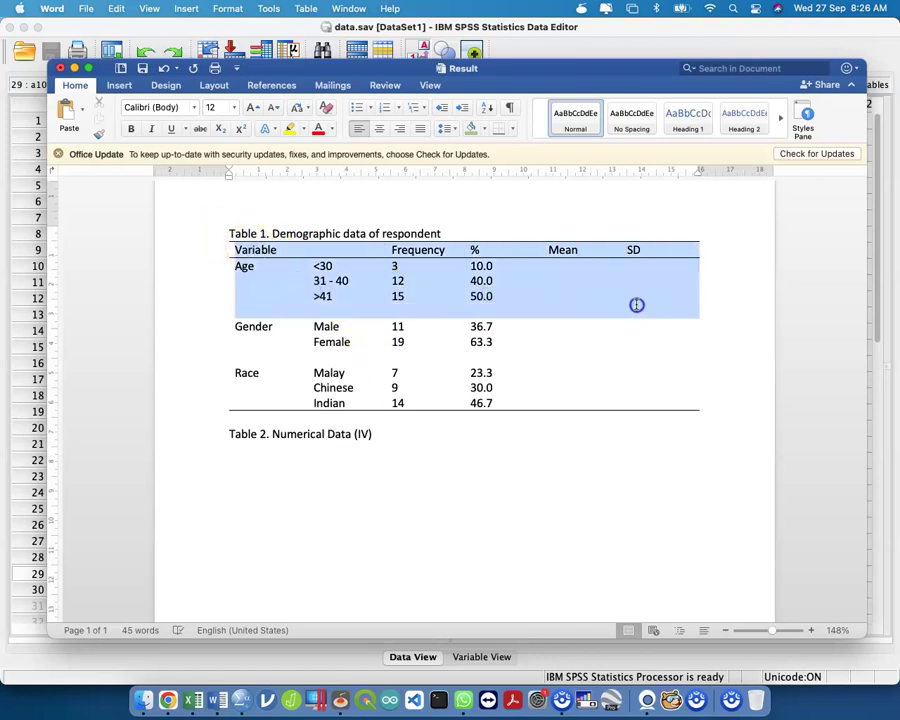
{"action": "left_click", "coordinate": [401, 462]}
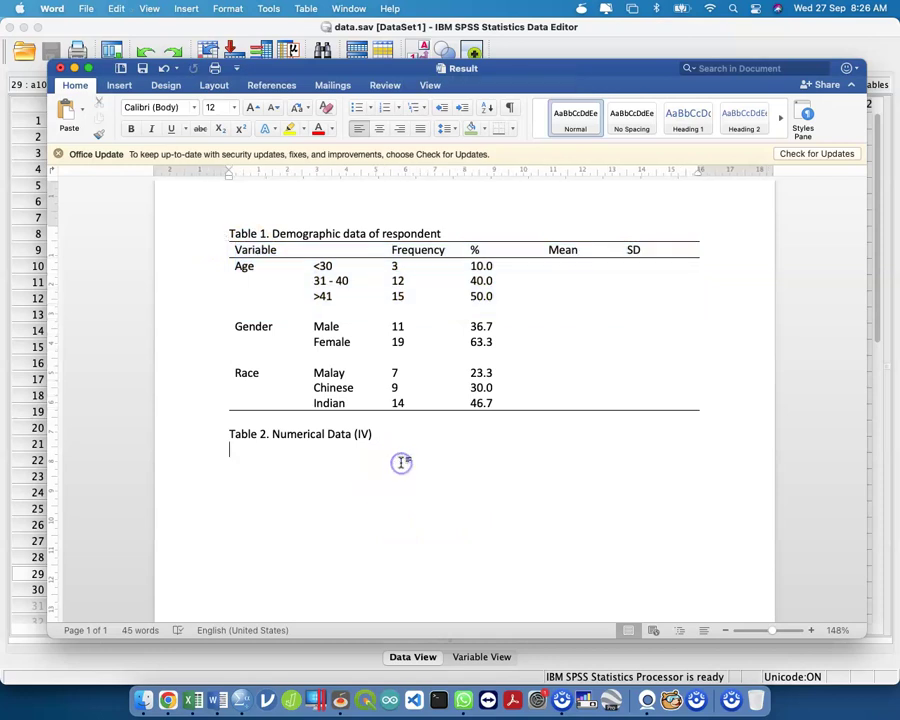
{"action": "key", "text": "super+v"}
Add a bottom border to the last row of the copied table under the Table 2 caption
{"action": "left_click", "coordinate": [201, 517]}
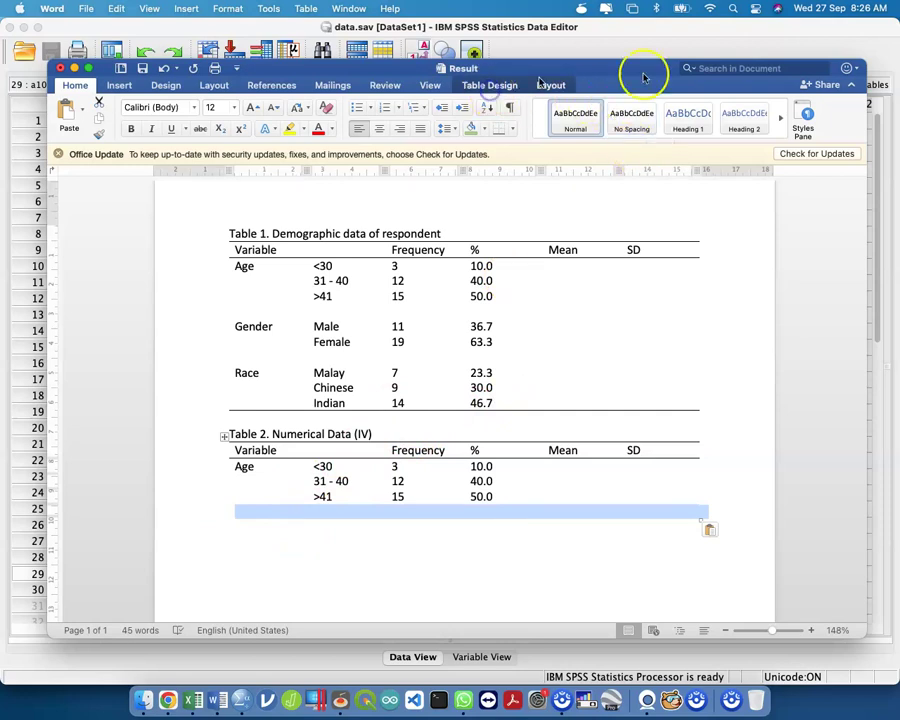
{"action": "left_click", "coordinate": [489, 85]}
{"action": "left_click", "coordinate": [770, 112]}
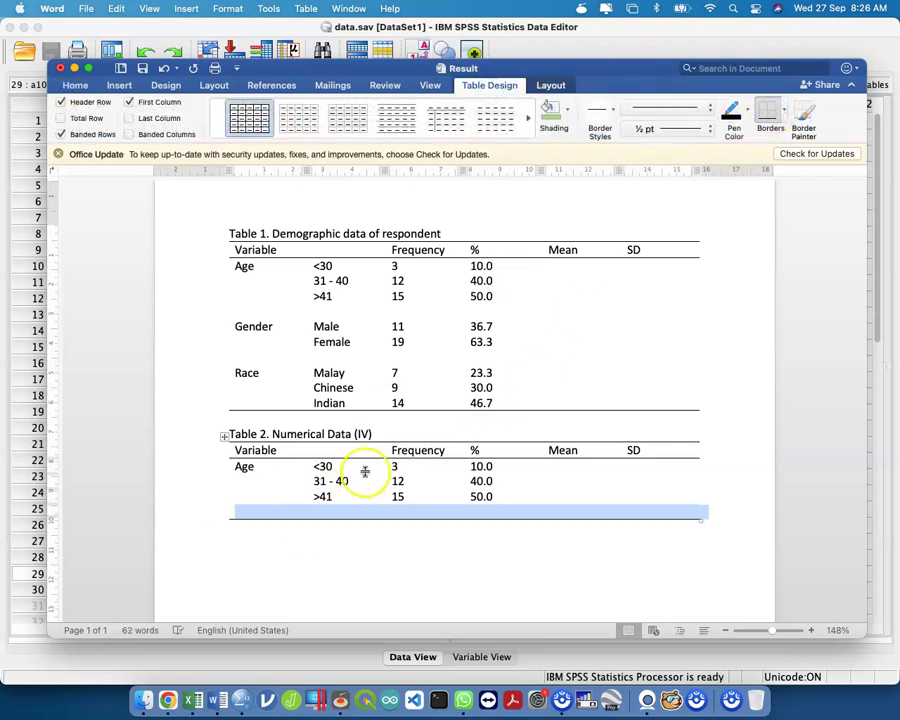
{"action": "left_click", "coordinate": [382, 436]}
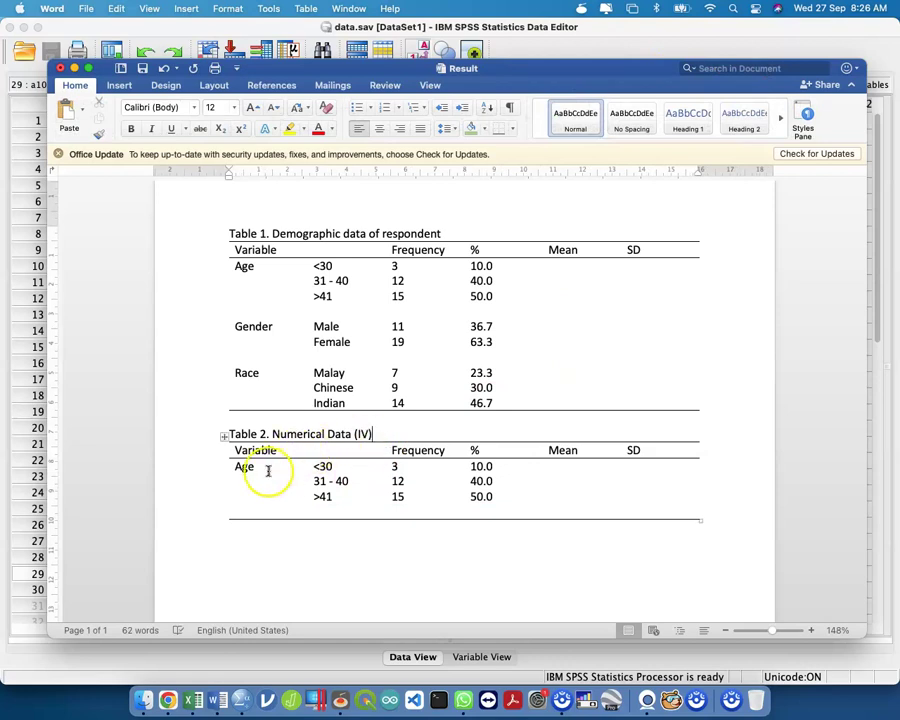
Switch to the SPSS Data Editor, examine the a9 and a10 columns, and return to the Word document
{"action": "key", "text": "ctrl+Up"}
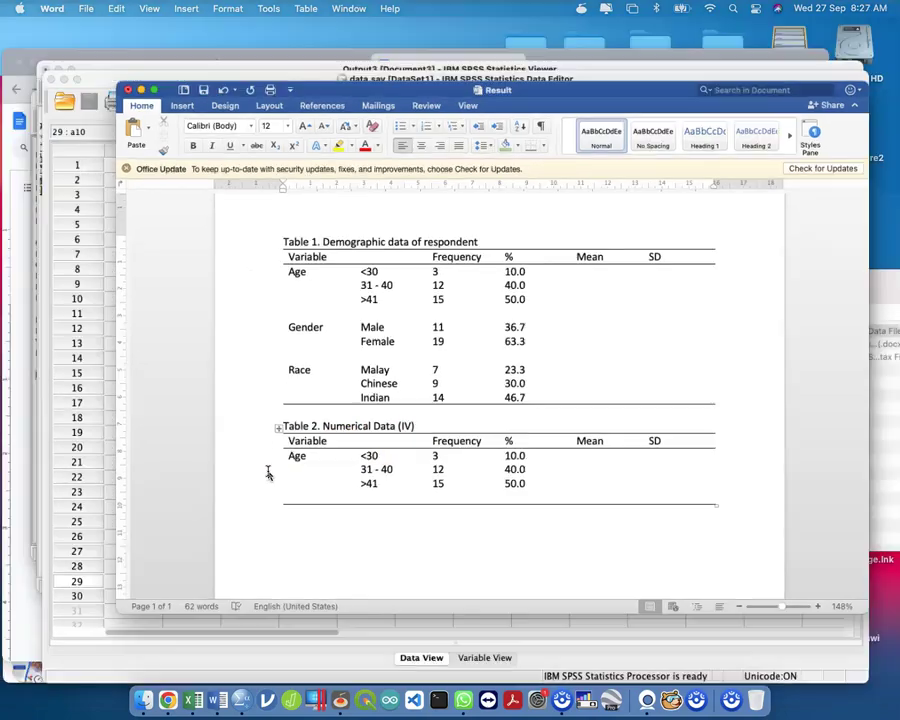
{"action": "left_click", "coordinate": [494, 512]}
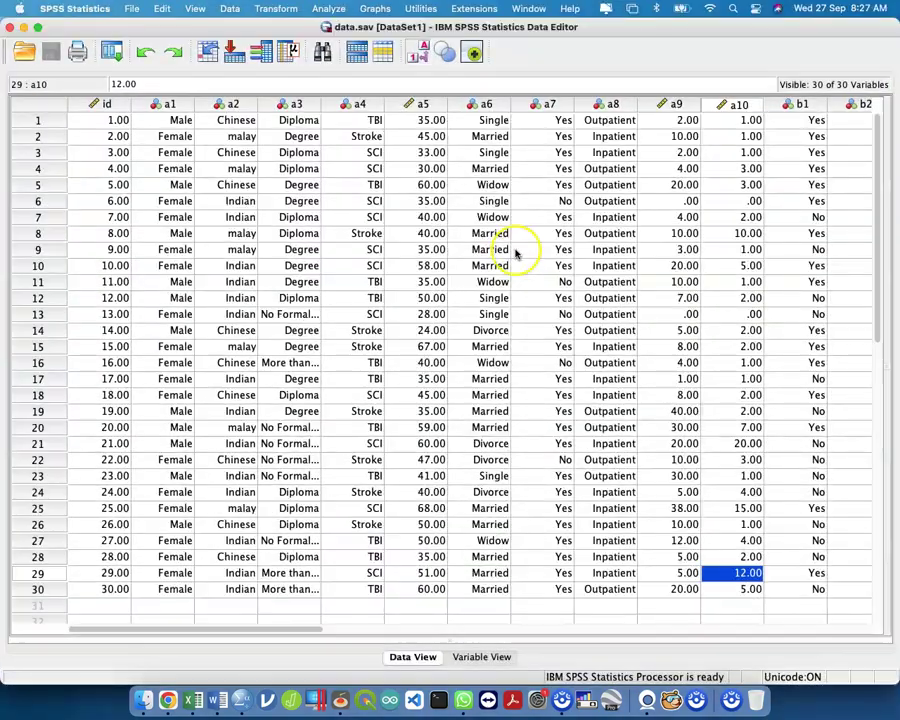
{"action": "left_click", "coordinate": [676, 104]}
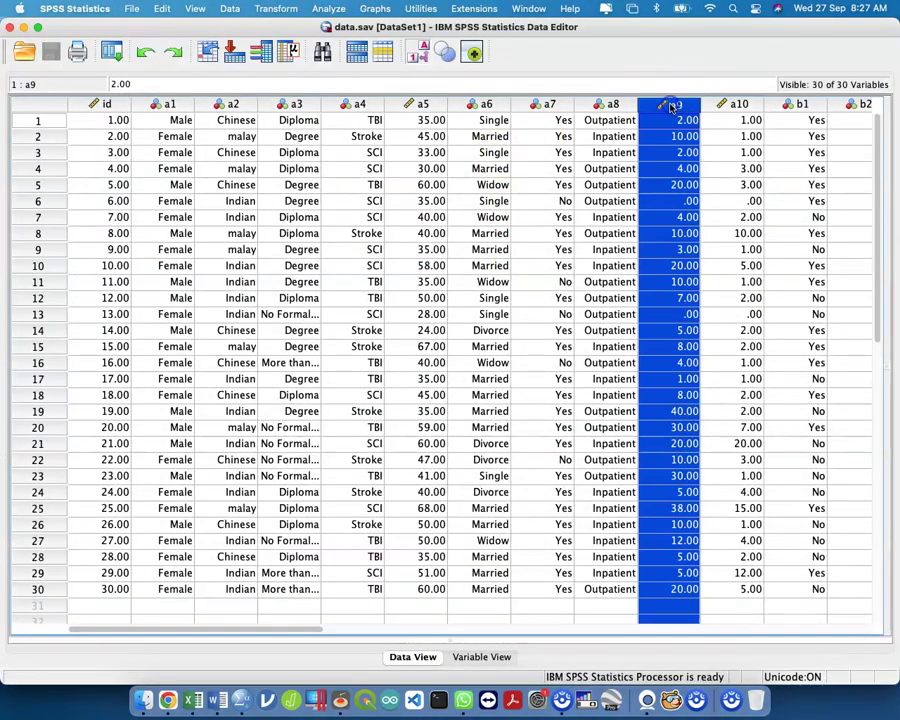
{"action": "left_click", "coordinate": [736, 108]}
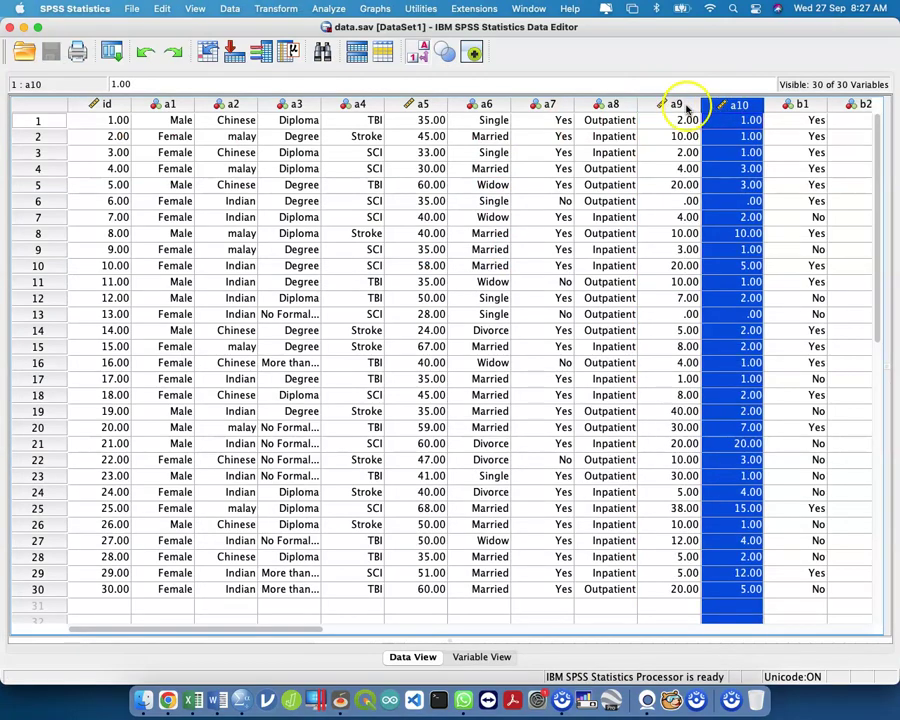
{"action": "left_click", "coordinate": [686, 107]}
{"action": "key", "text": "ctrl+Up"}
{"action": "left_click", "coordinate": [690, 260]}
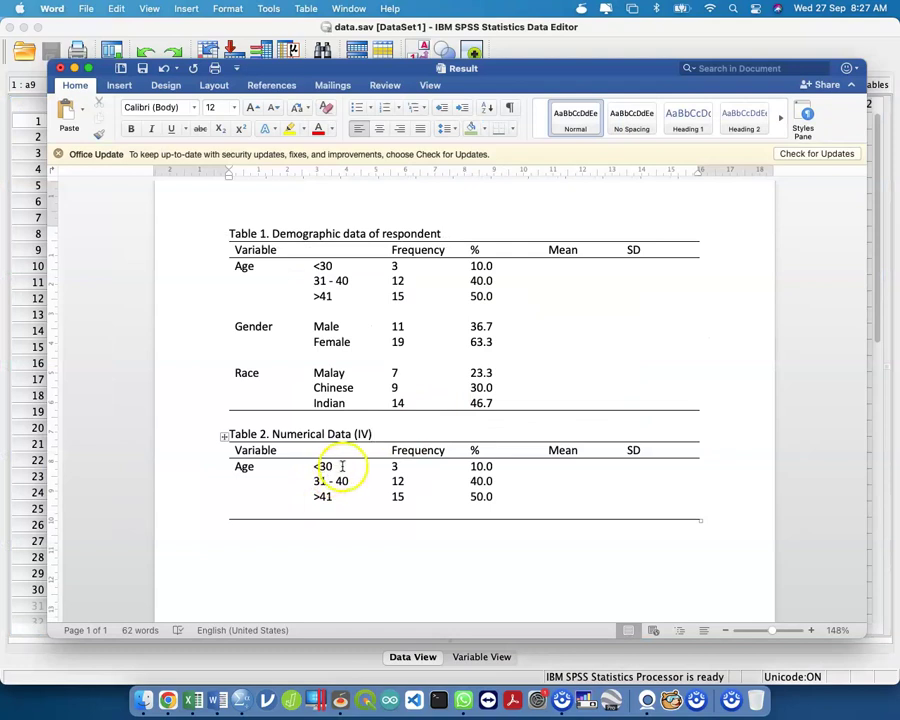
Replace Age with "Sexual Activity" in Table 2 and delete the column holding the age categories
{"action": "double_click", "coordinate": [242, 466]}
{"action": "type", "text": "Sexual"}
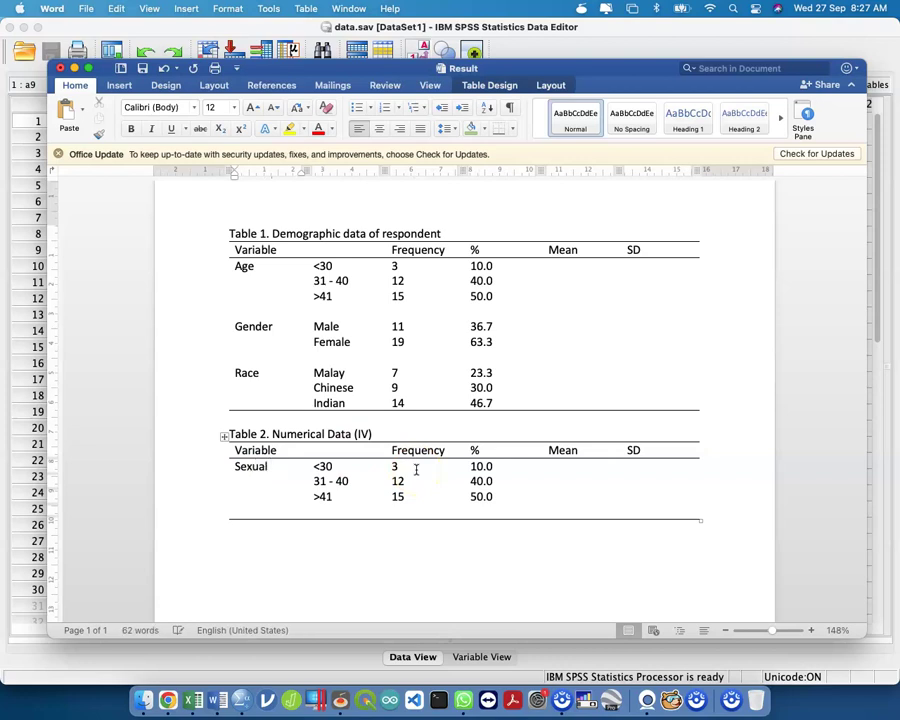
{"action": "type", "text": " Activity"}
{"action": "left_click_drag", "start_coordinate": [341, 452], "coordinate": [338, 527]}
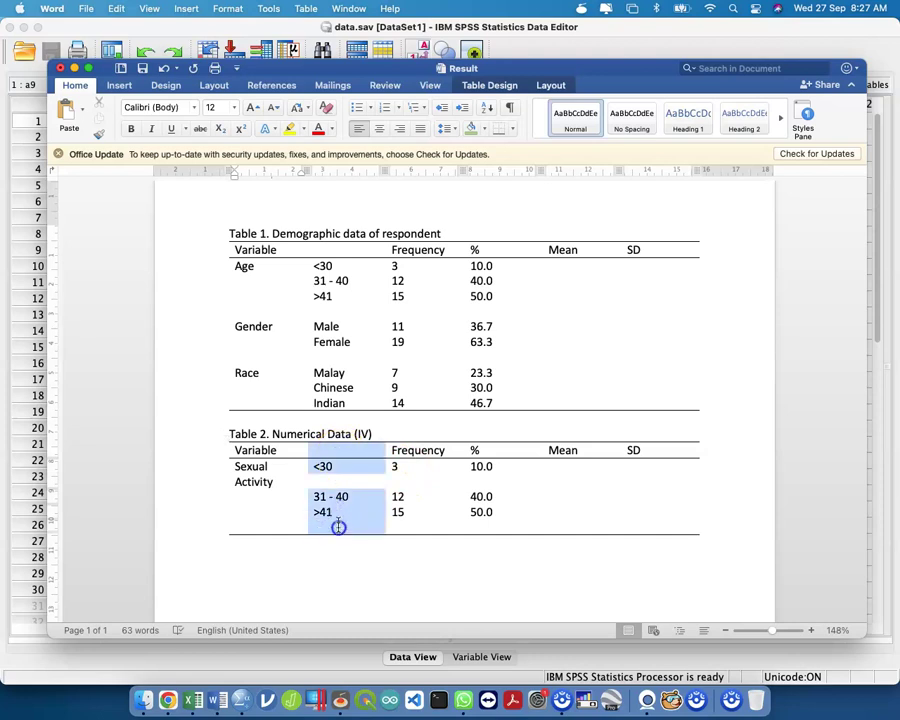
{"action": "right_click", "coordinate": [338, 528]}
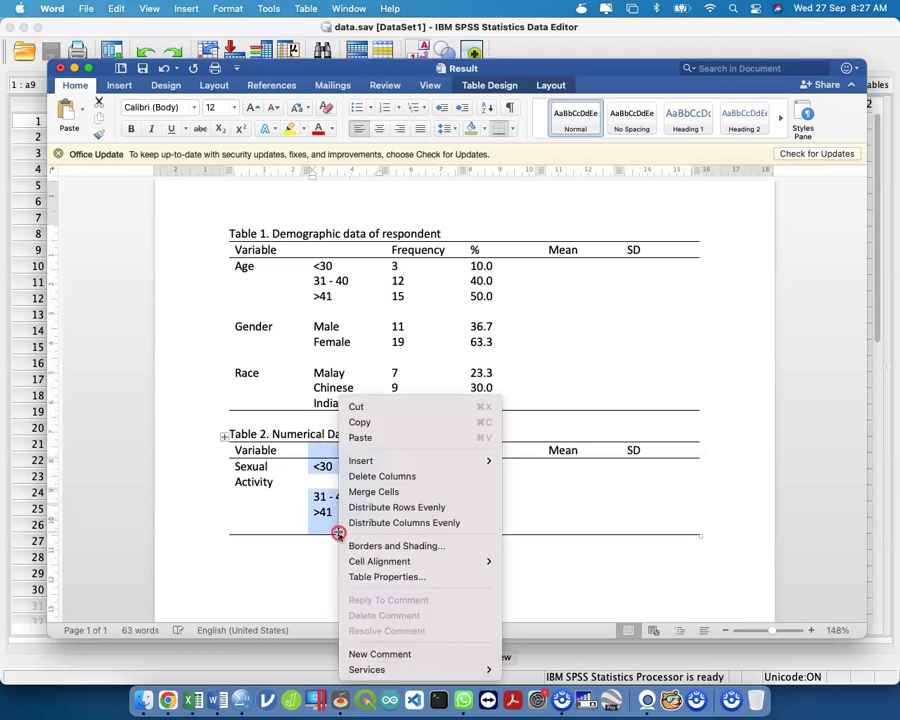
{"action": "left_click", "coordinate": [405, 478]}
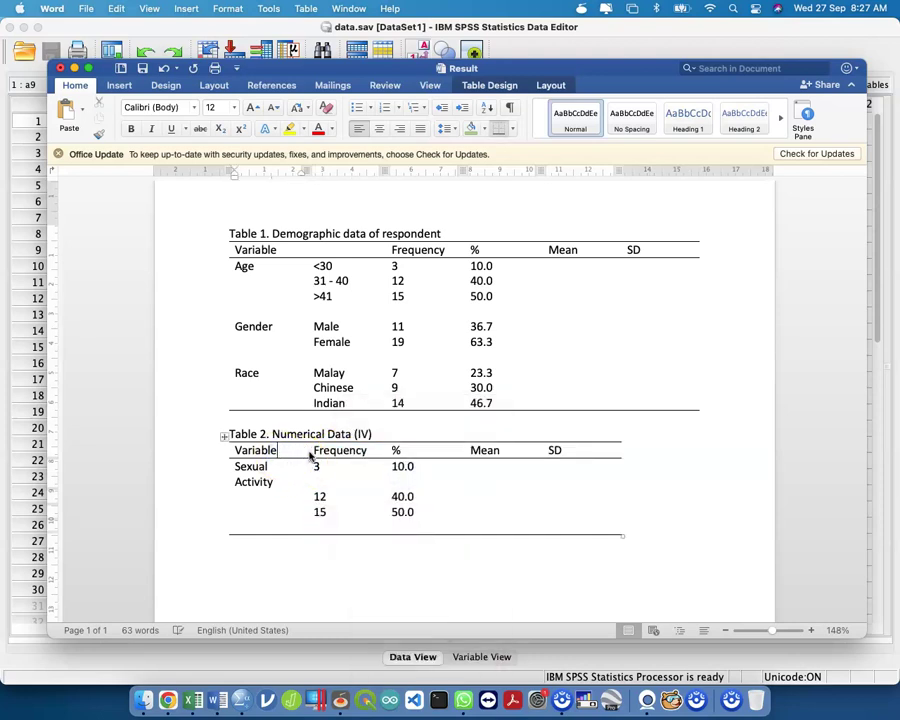
Widen Table 2's Variable column so "Sexual Activity" fits on one line, and delete the Frequency and % columns
{"action": "left_click_drag", "start_coordinate": [305, 450], "coordinate": [431, 510]}
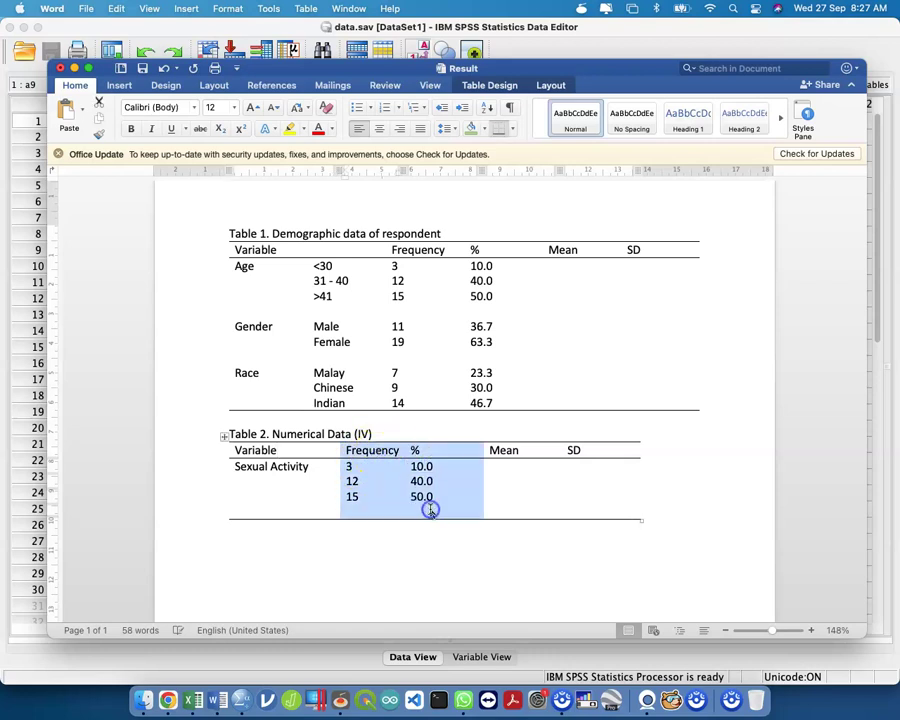
{"action": "right_click", "coordinate": [431, 510]}
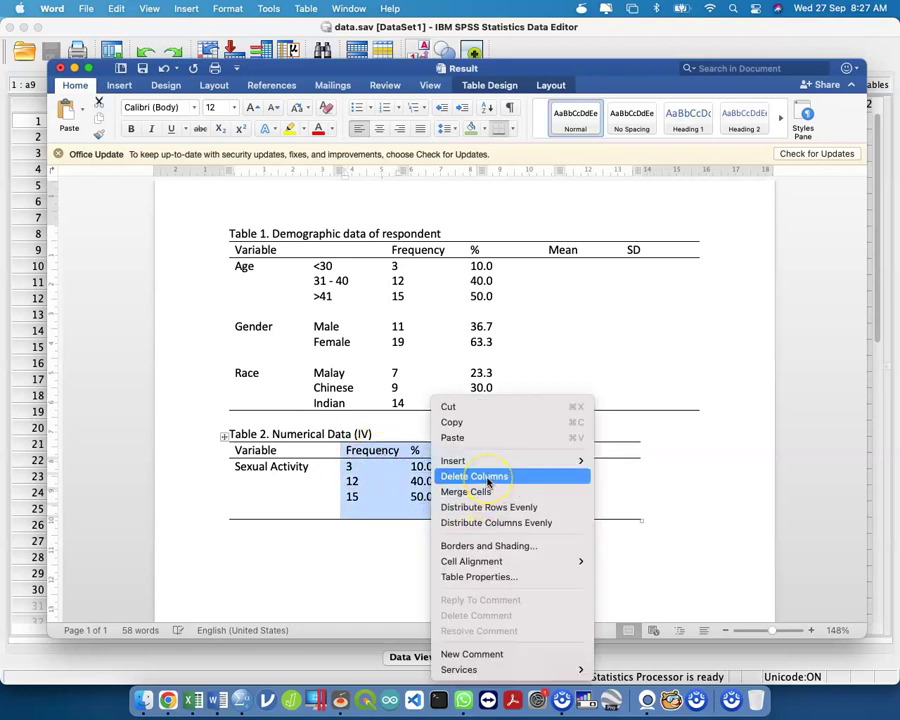
{"action": "left_click", "coordinate": [376, 549]}
{"action": "left_click", "coordinate": [378, 437]}
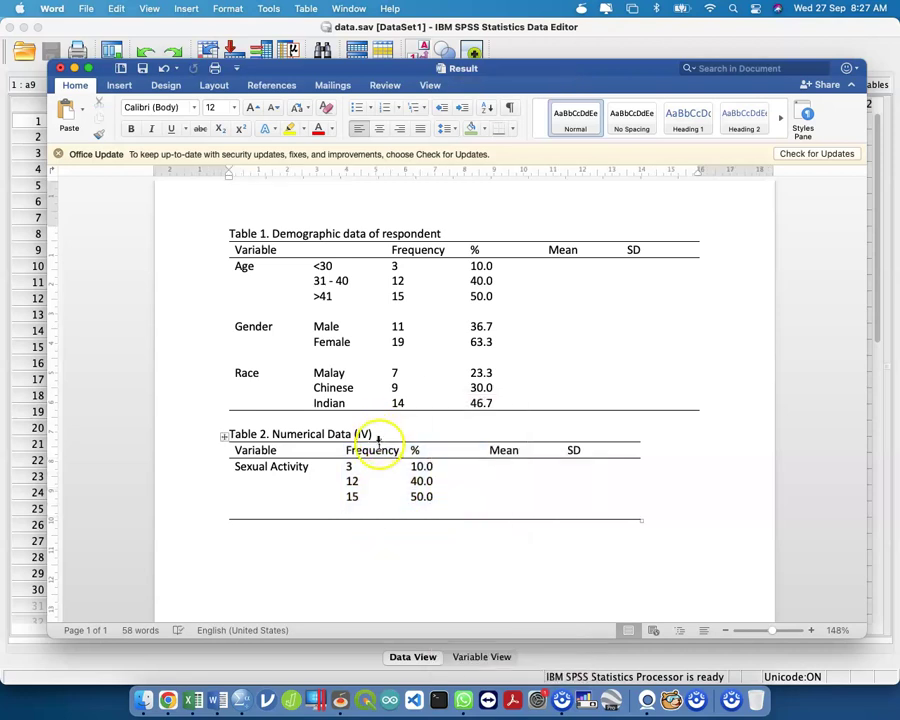
{"action": "left_click", "coordinate": [380, 436]}
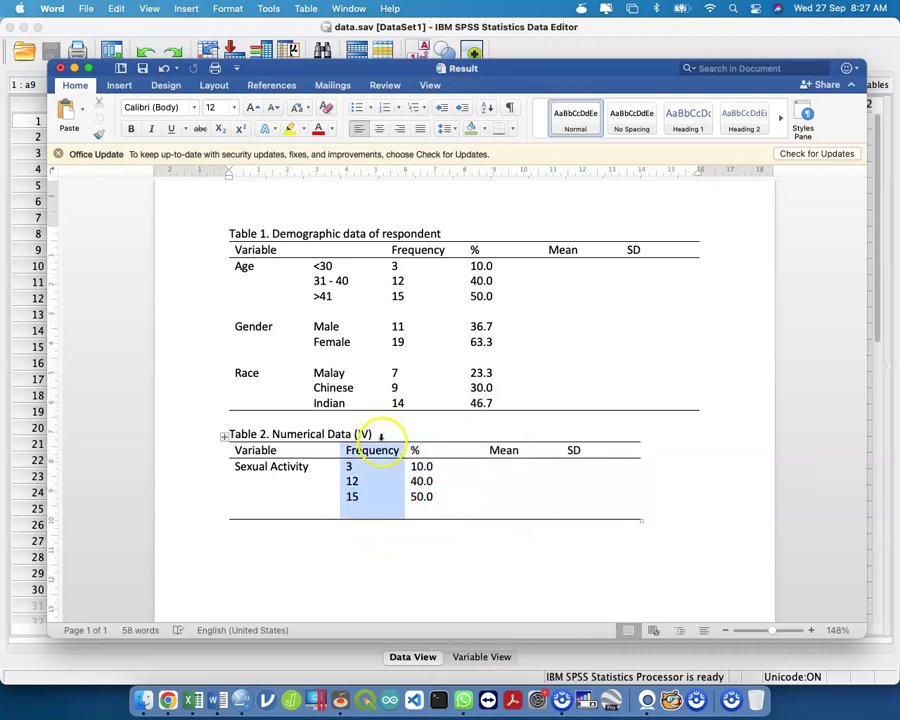
{"action": "key", "text": "shift+Right"}
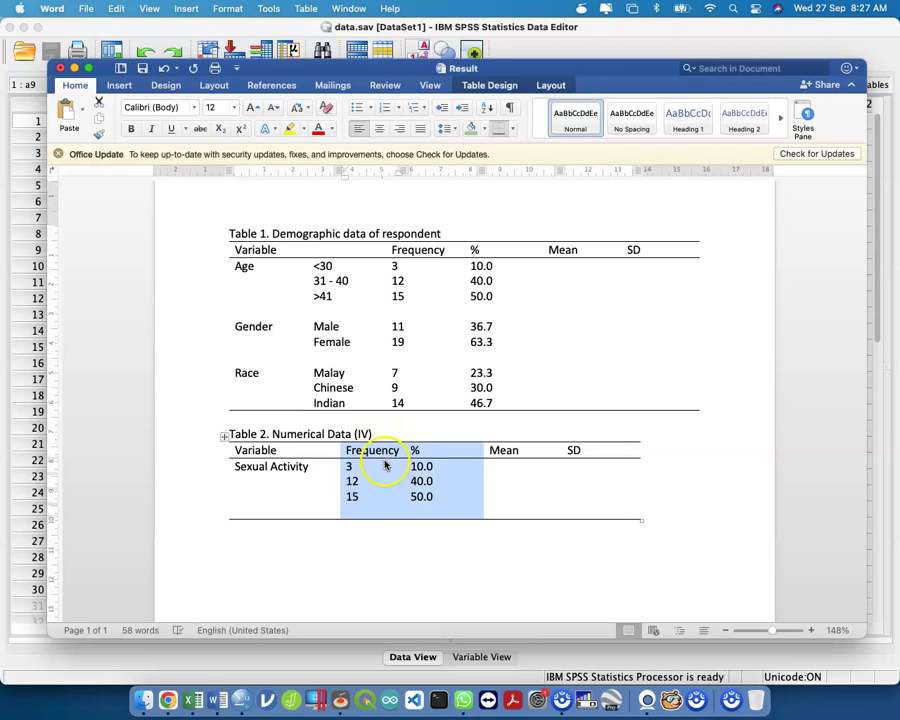
{"action": "right_click", "coordinate": [385, 465]}
{"action": "left_click", "coordinate": [429, 478]}
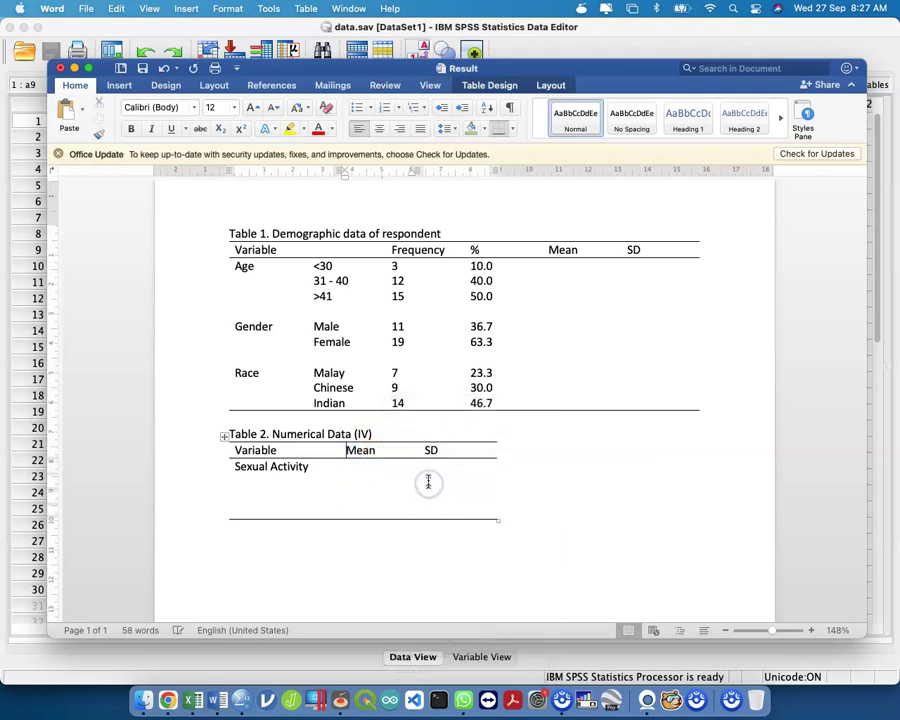
Enter "Sexually Inactive" in the Variable column below Sexual Activity
{"action": "left_click", "coordinate": [304, 480]}
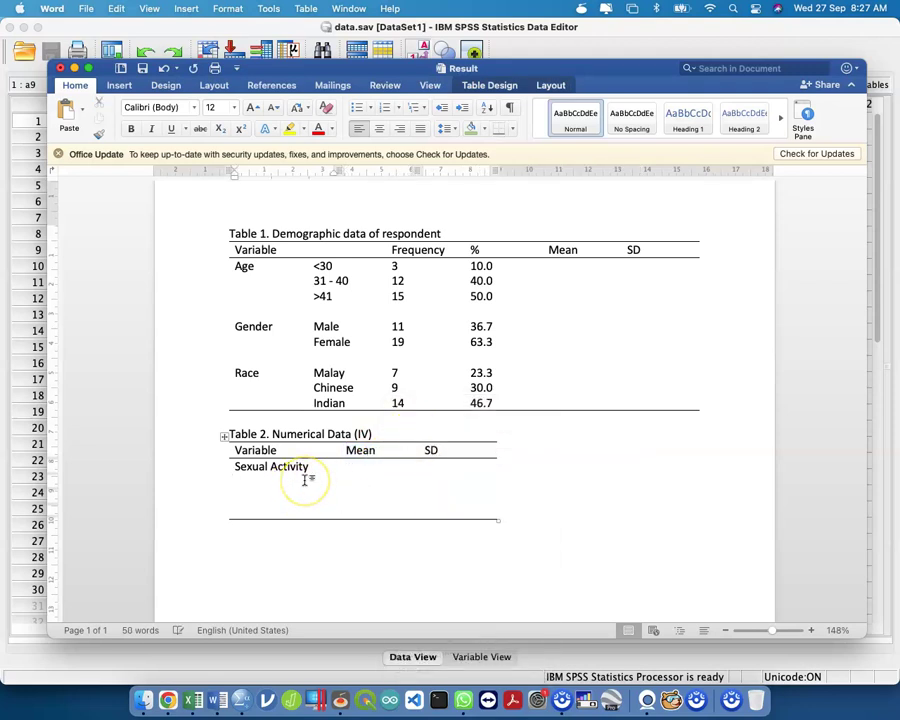
{"action": "type", "text": "Sexually i"}
{"action": "type", "text": "nactive"}
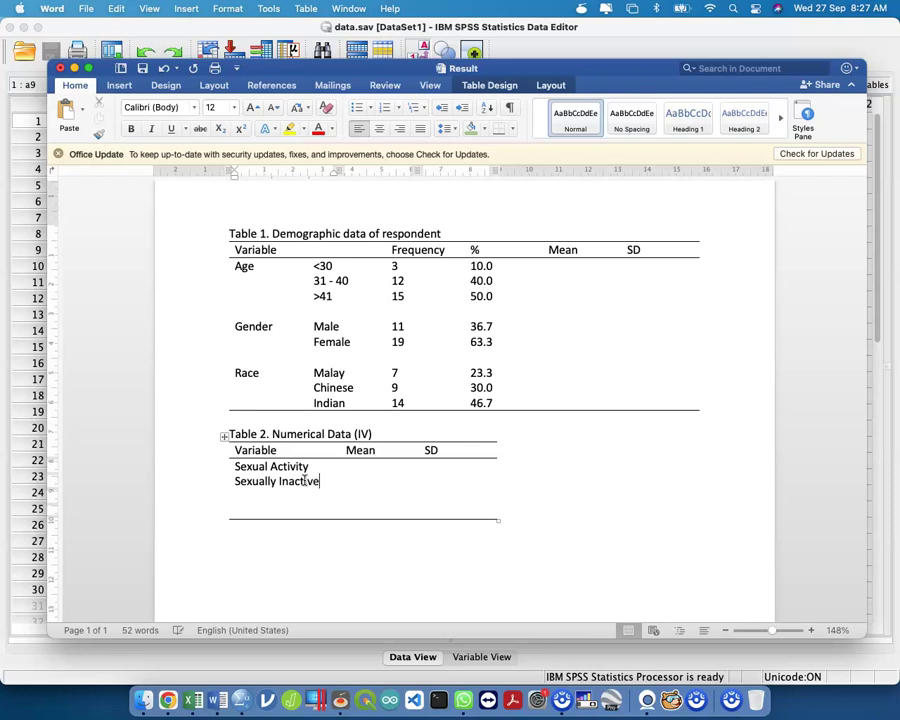
Move Sexual Activity and Sexually Inactive to Table 2's last two rows, enter "Age" above them, and delete the empty row under the header
{"action": "left_click_drag", "start_coordinate": [304, 481], "coordinate": [292, 500]}
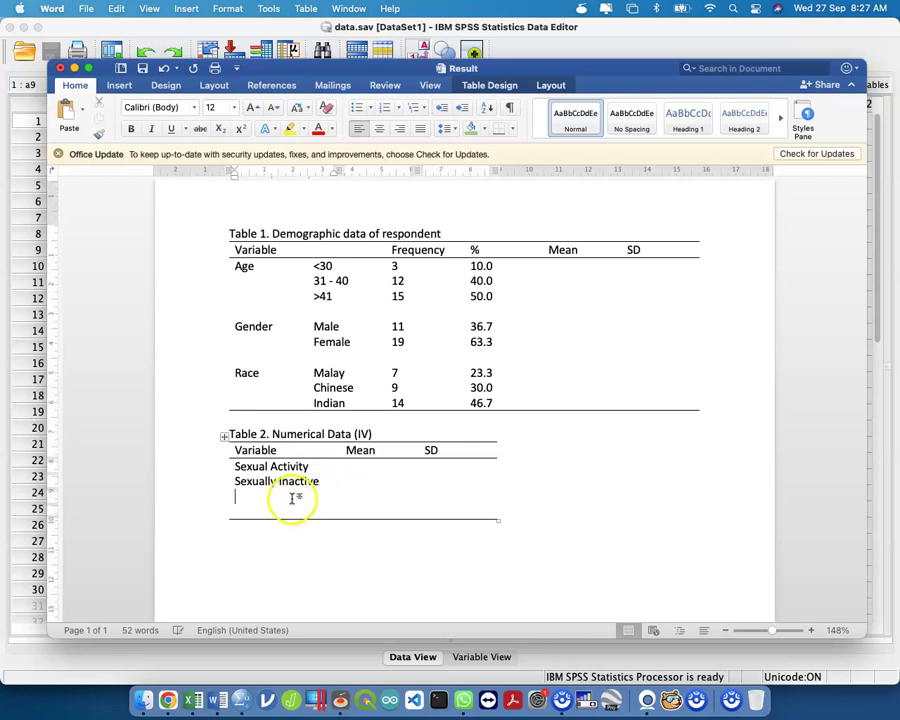
{"action": "left_click_drag", "start_coordinate": [240, 466], "coordinate": [301, 482]}
{"action": "left_click_drag", "start_coordinate": [240, 466], "coordinate": [244, 488]}
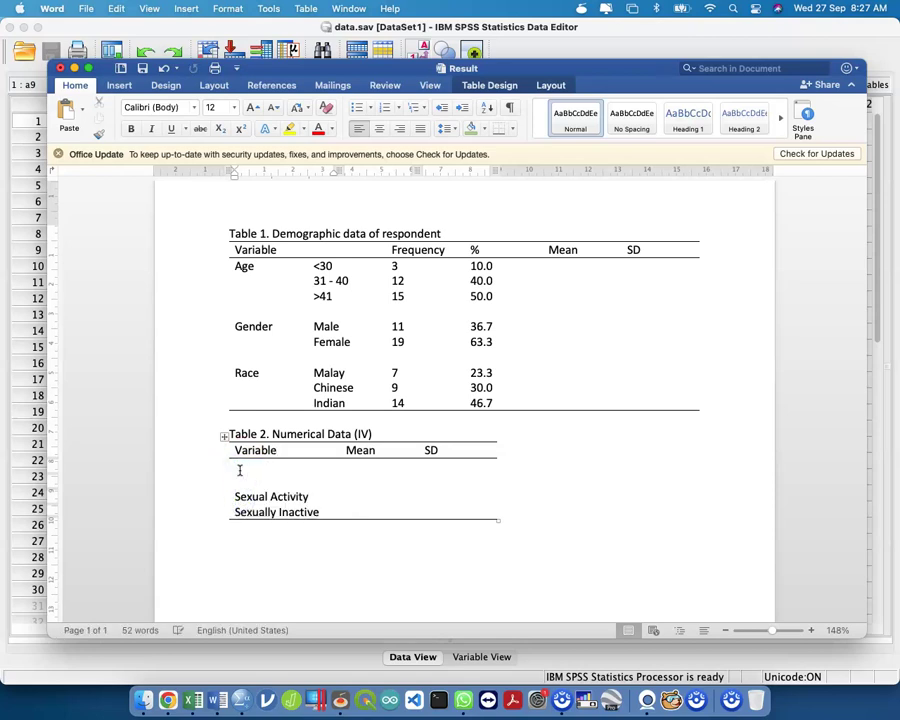
{"action": "left_click", "coordinate": [201, 466]}
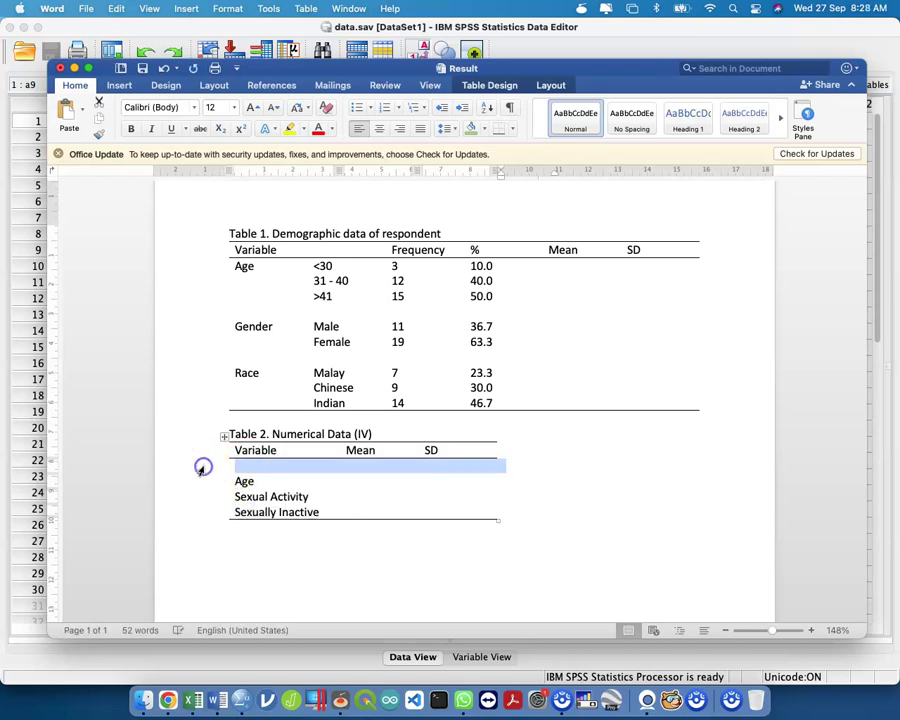
{"action": "right_click", "coordinate": [201, 466]}
{"action": "left_click", "coordinate": [238, 491]}
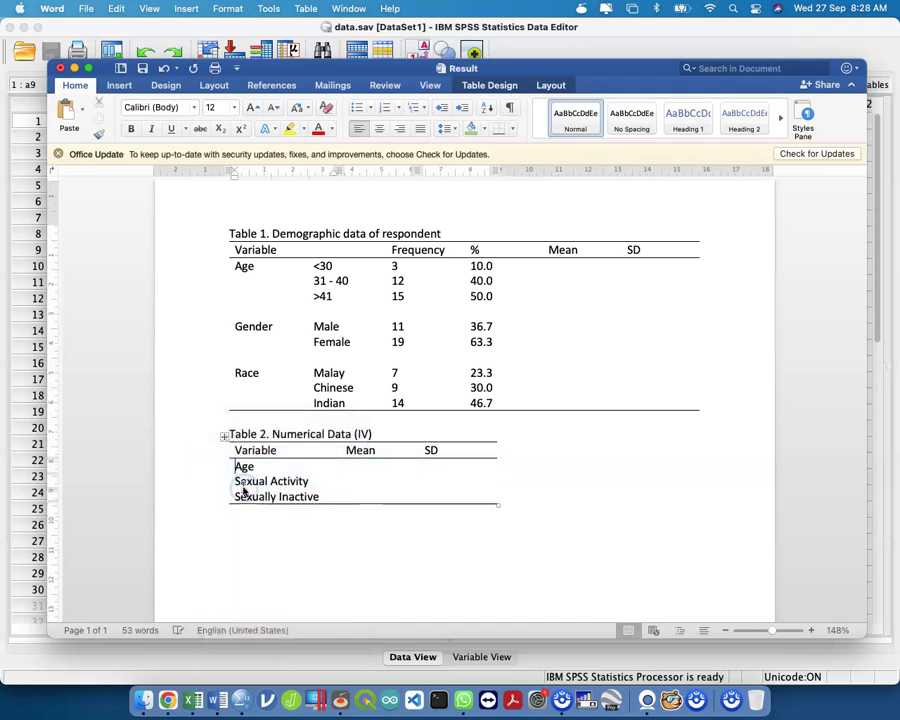
Change Table 2's SD header to "Mode" and insert an empty column to its right
{"action": "left_click", "coordinate": [376, 470]}
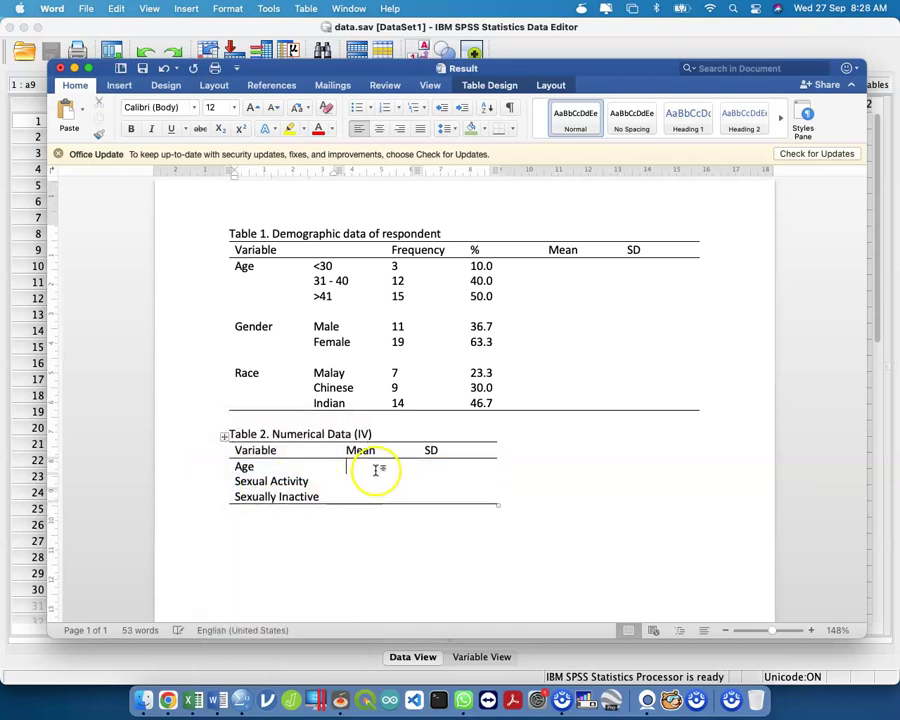
{"action": "left_click", "coordinate": [326, 449]}
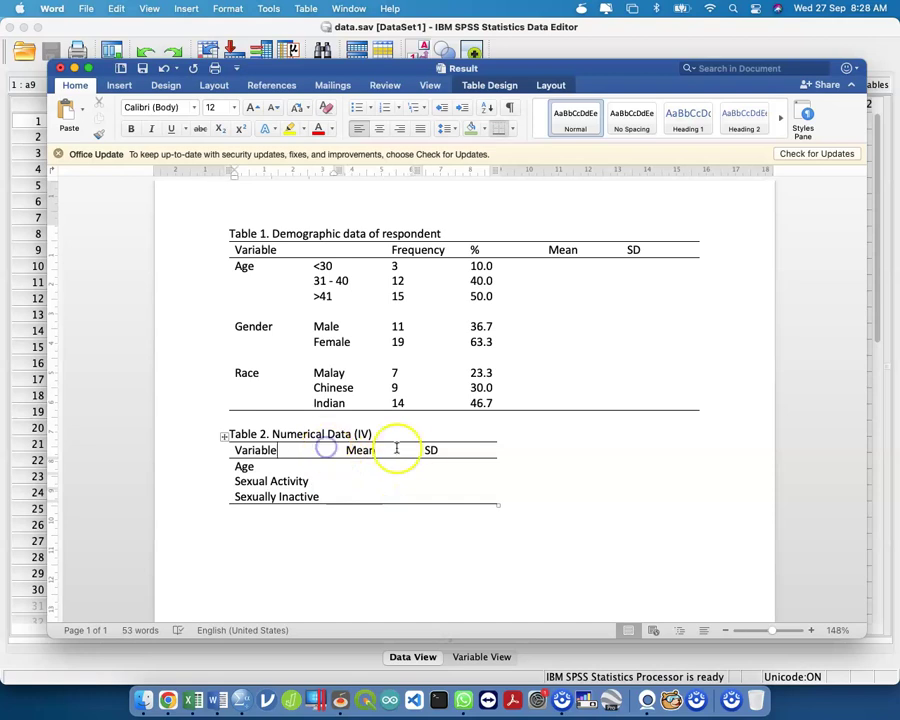
{"action": "double_click", "coordinate": [396, 449]}
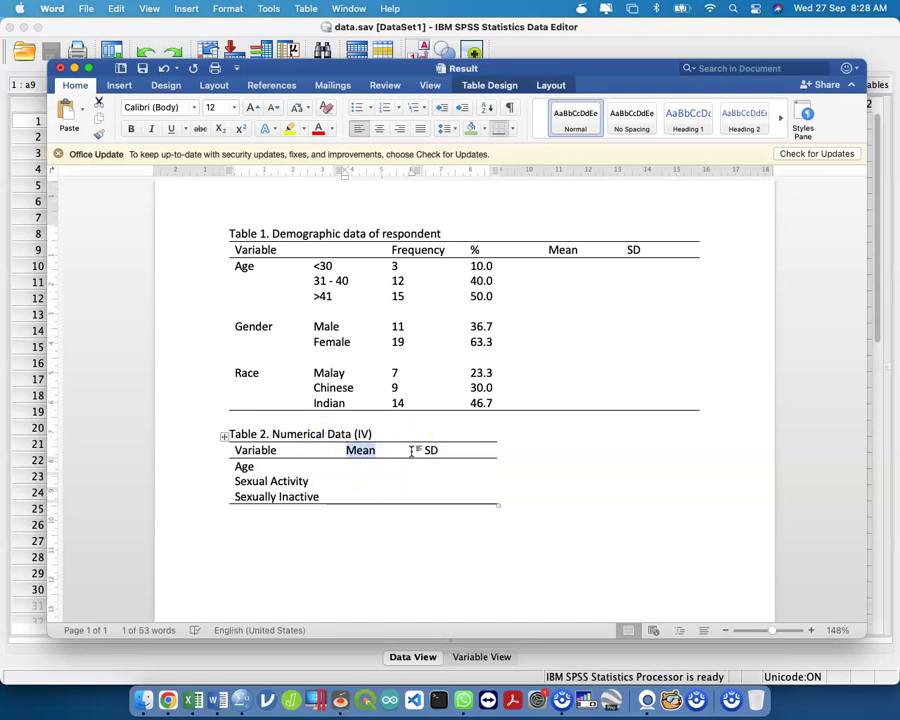
{"action": "left_click_drag", "start_coordinate": [411, 451], "coordinate": [471, 496]}
{"action": "right_click", "coordinate": [471, 497]}
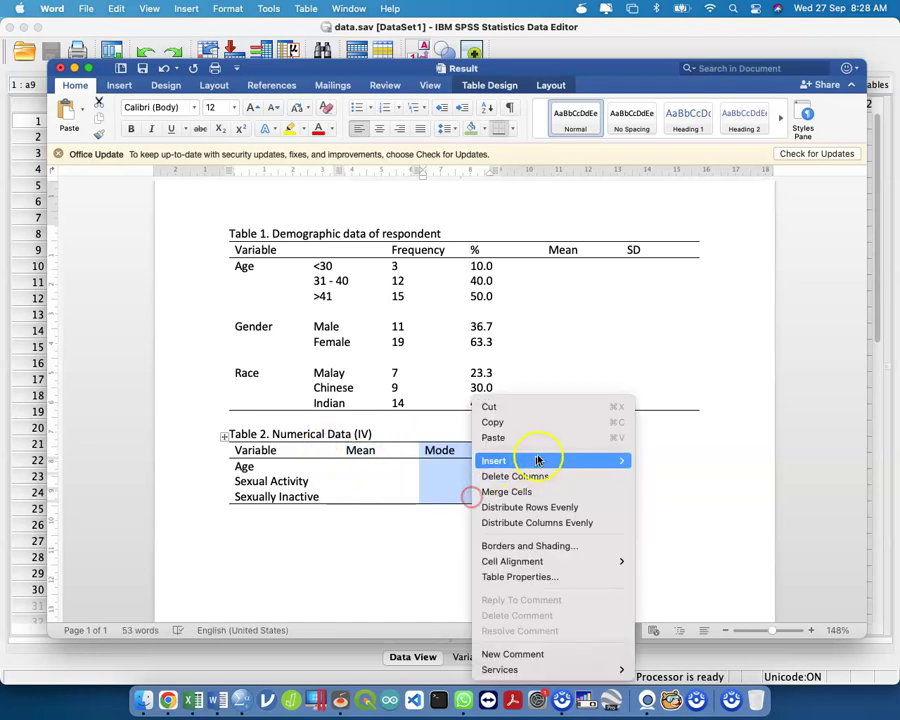
{"action": "mouse_move", "coordinate": [642, 459]}
{"action": "left_click", "coordinate": [676, 478]}
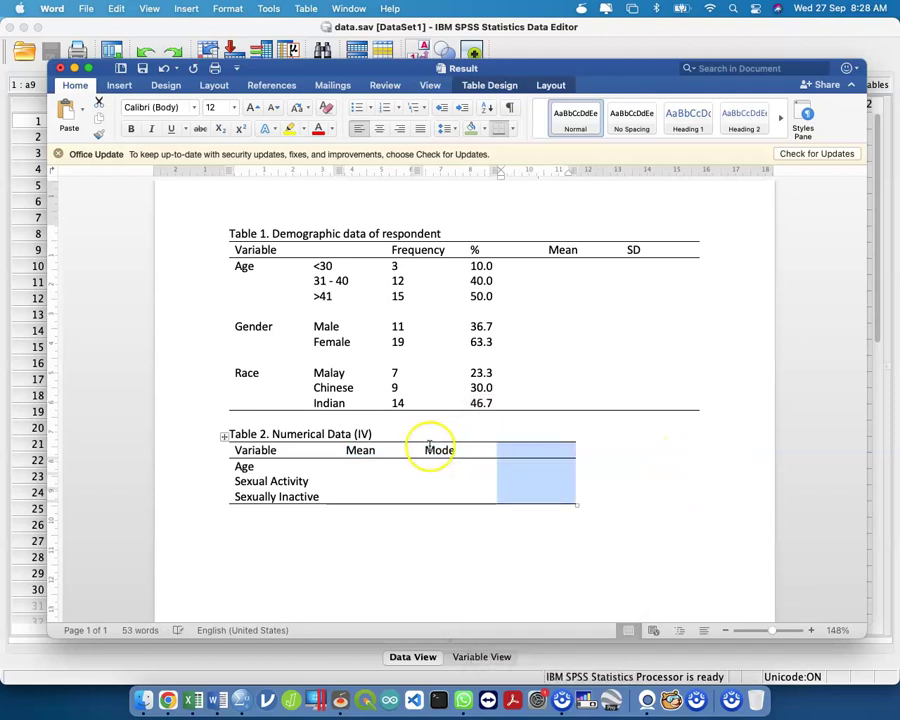
Insert three more columns on the right of Table 2 and enter the headers Median, SD, Range and IQR after Mode
{"action": "left_click_drag", "start_coordinate": [383, 451], "coordinate": [498, 492]}
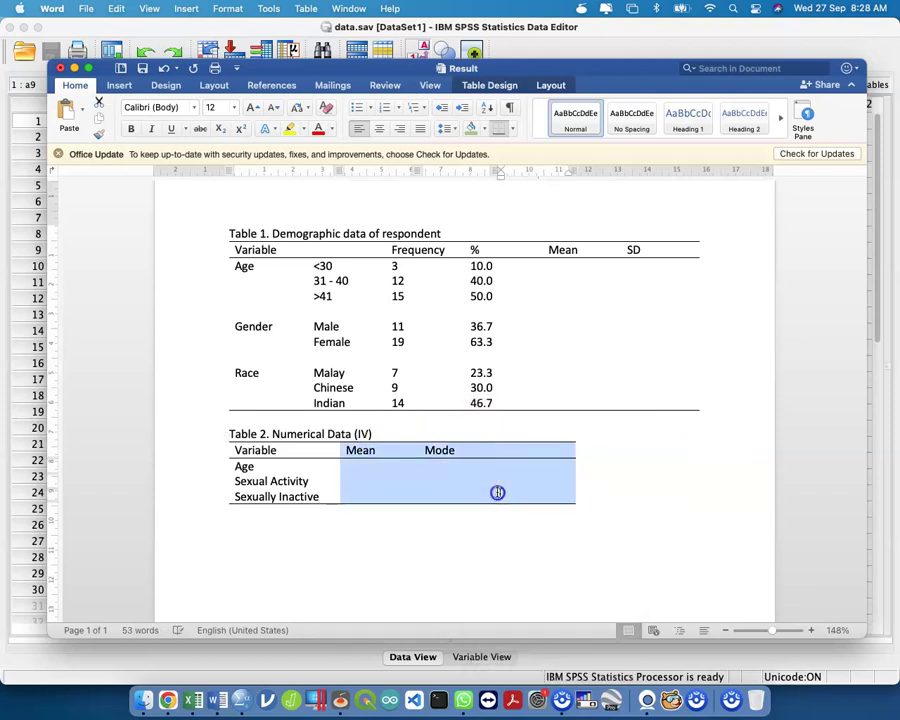
{"action": "right_click", "coordinate": [497, 492]}
{"action": "mouse_move", "coordinate": [533, 460]}
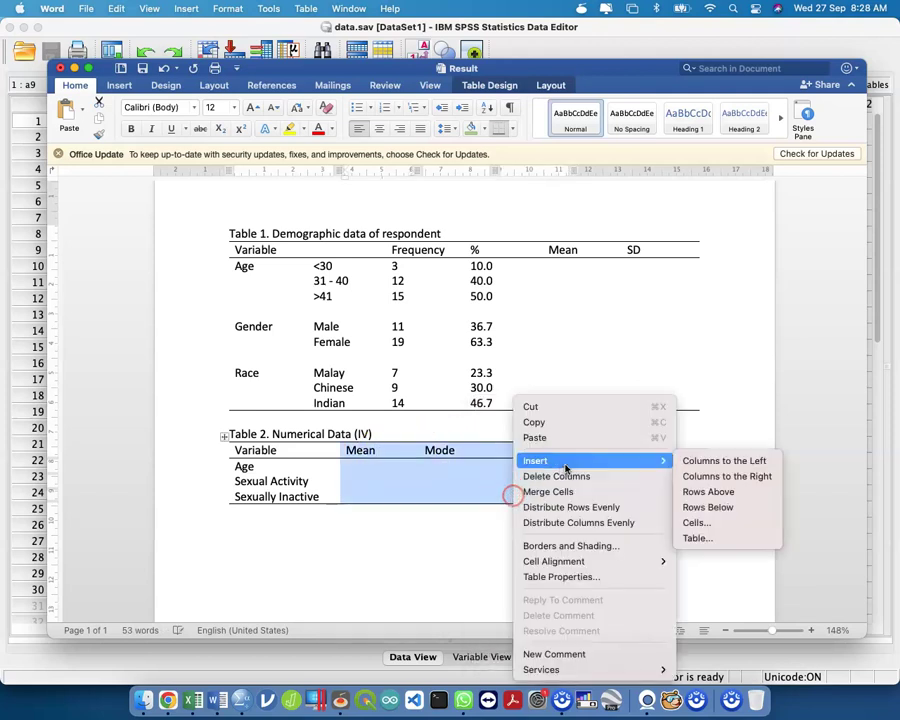
{"action": "left_click", "coordinate": [713, 476]}
{"action": "left_click", "coordinate": [474, 450]}
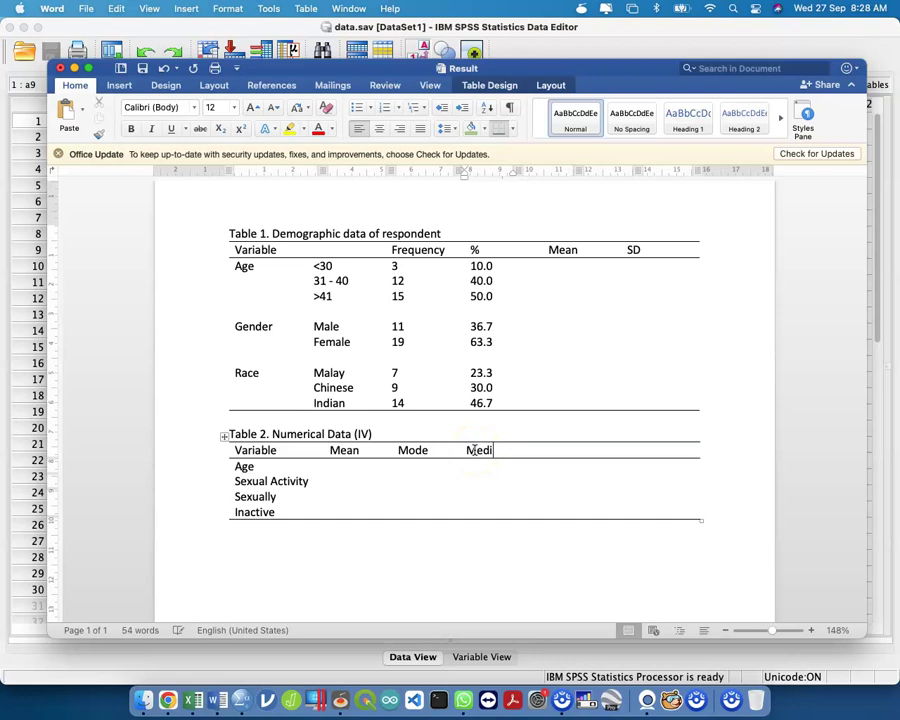
Insert a new row next to Table 2's header row
{"action": "right_click", "coordinate": [170, 450]}
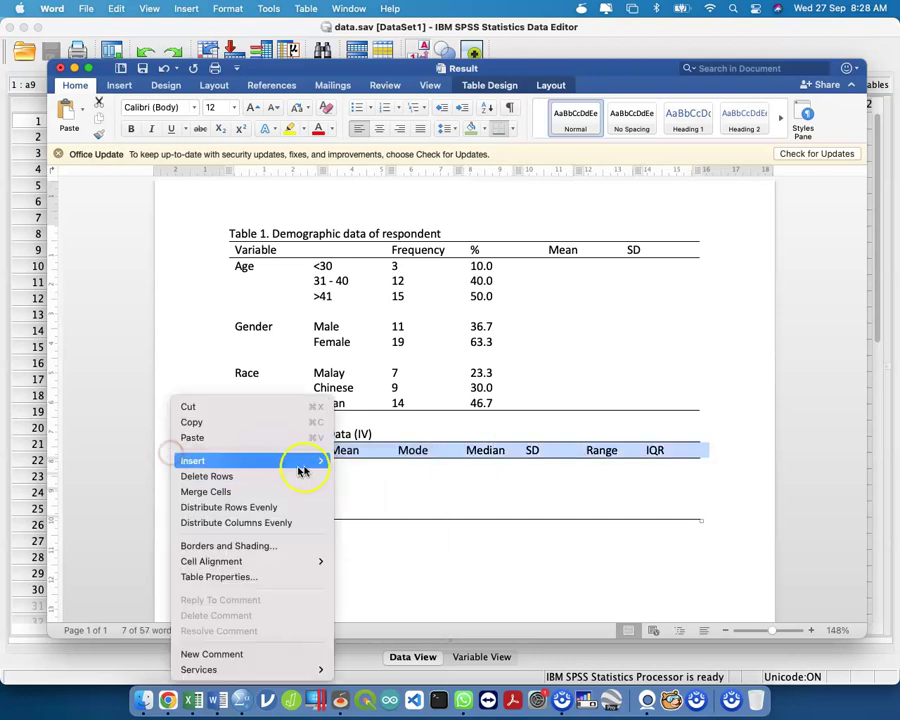
Insert a blank row below Table 2's header row and remove the header row's bottom border
{"action": "mouse_move", "coordinate": [314, 460]}
{"action": "left_click", "coordinate": [383, 507]}
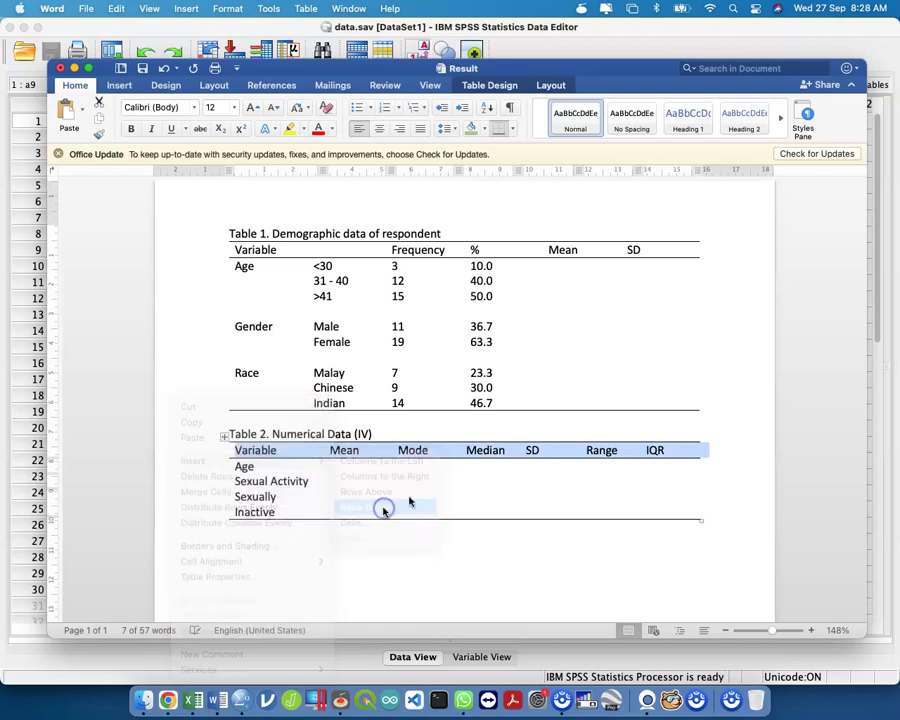
{"action": "left_click", "coordinate": [214, 450]}
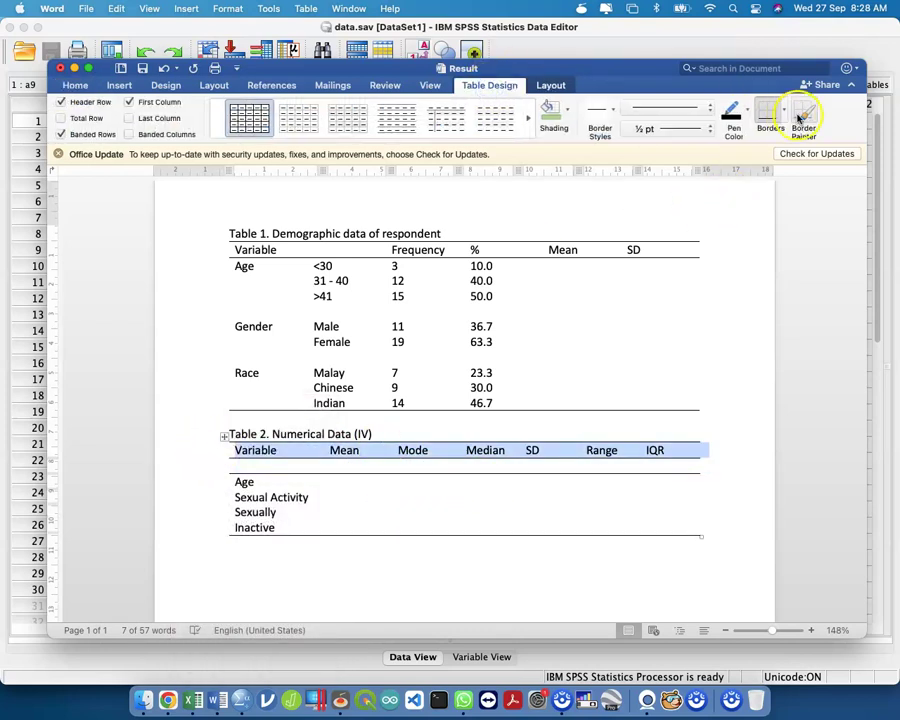
{"action": "left_click", "coordinate": [783, 114]}
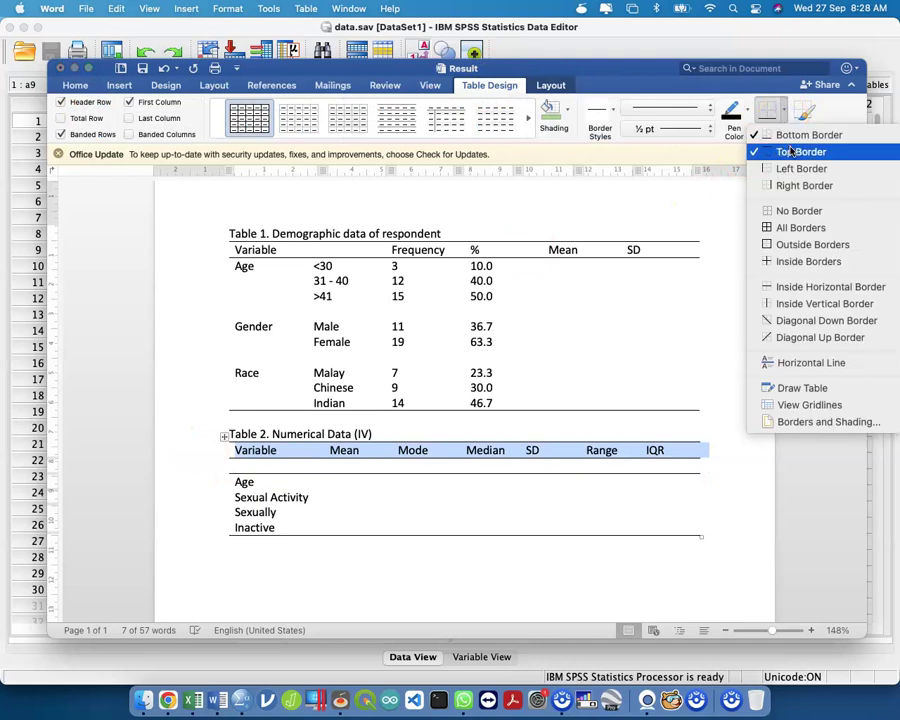
{"action": "left_click", "coordinate": [790, 137]}
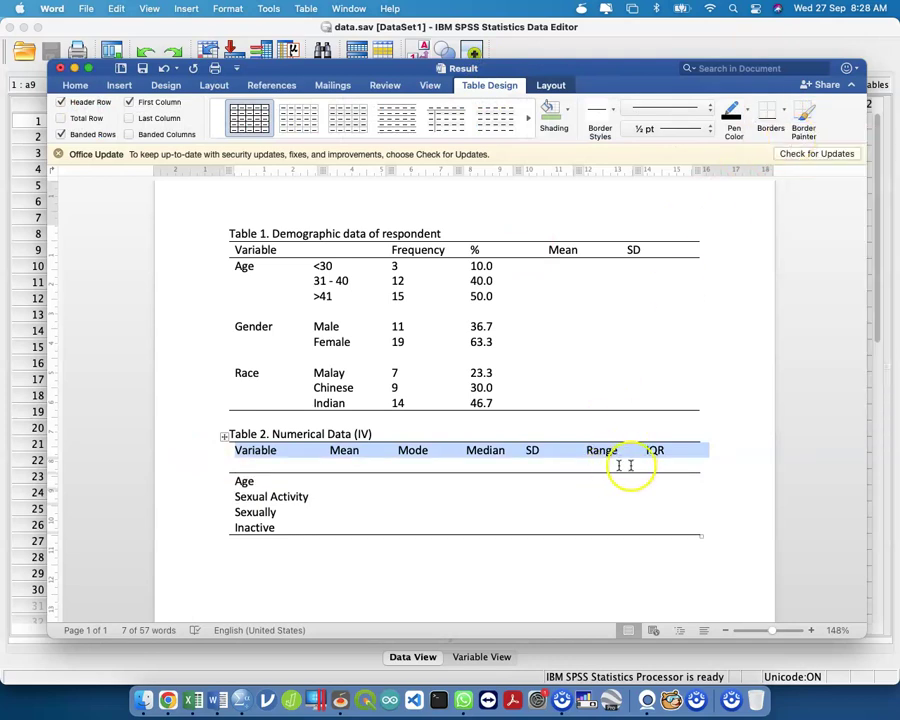
Apply all borders to the whole of Table 2
{"action": "left_click_drag", "start_coordinate": [651, 453], "coordinate": [659, 496]}
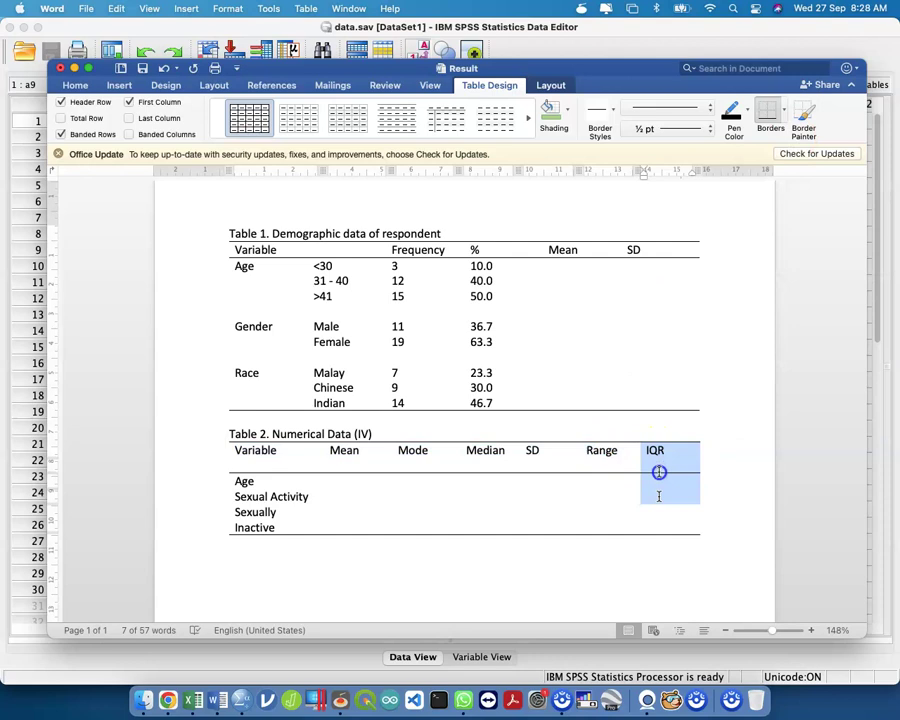
{"action": "left_click", "coordinate": [662, 496]}
{"action": "left_click_drag", "start_coordinate": [652, 464], "coordinate": [662, 531]}
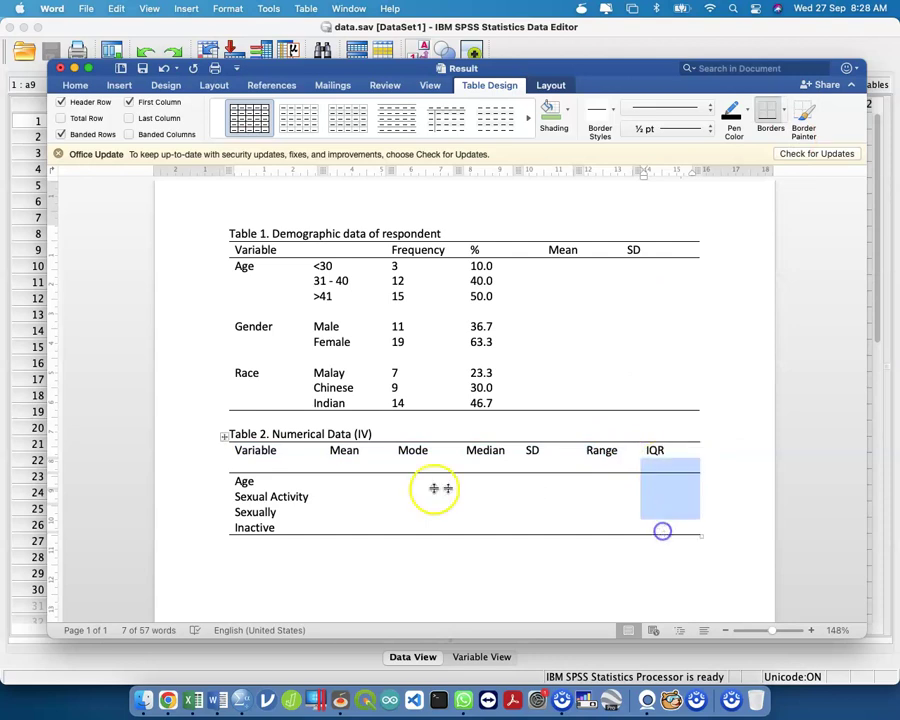
{"action": "left_click", "coordinate": [224, 436]}
{"action": "left_click", "coordinate": [783, 113]}
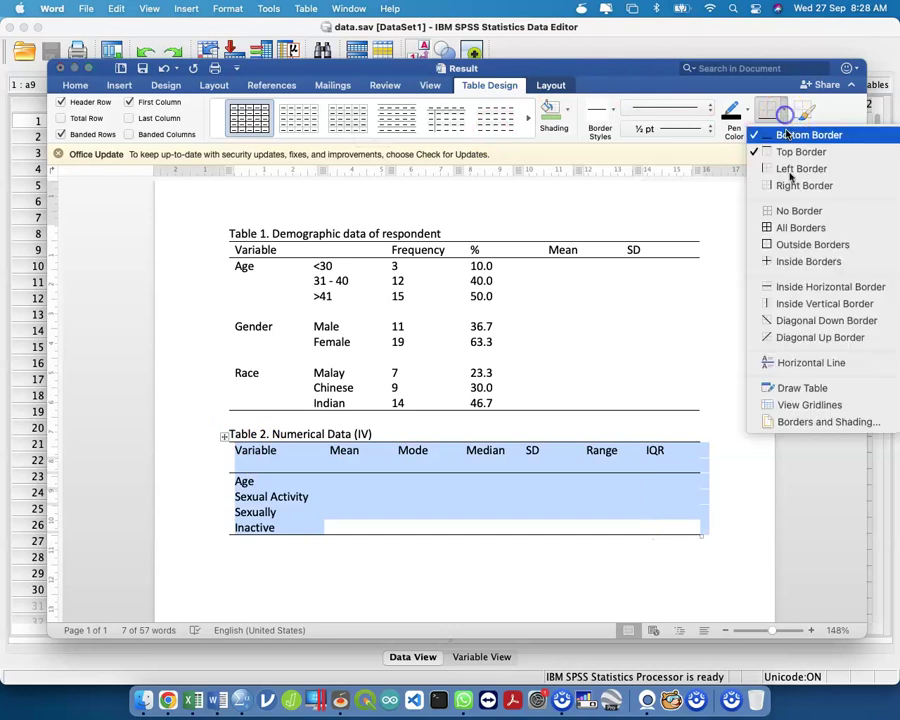
{"action": "left_click", "coordinate": [797, 230]}
{"action": "left_click", "coordinate": [466, 542]}
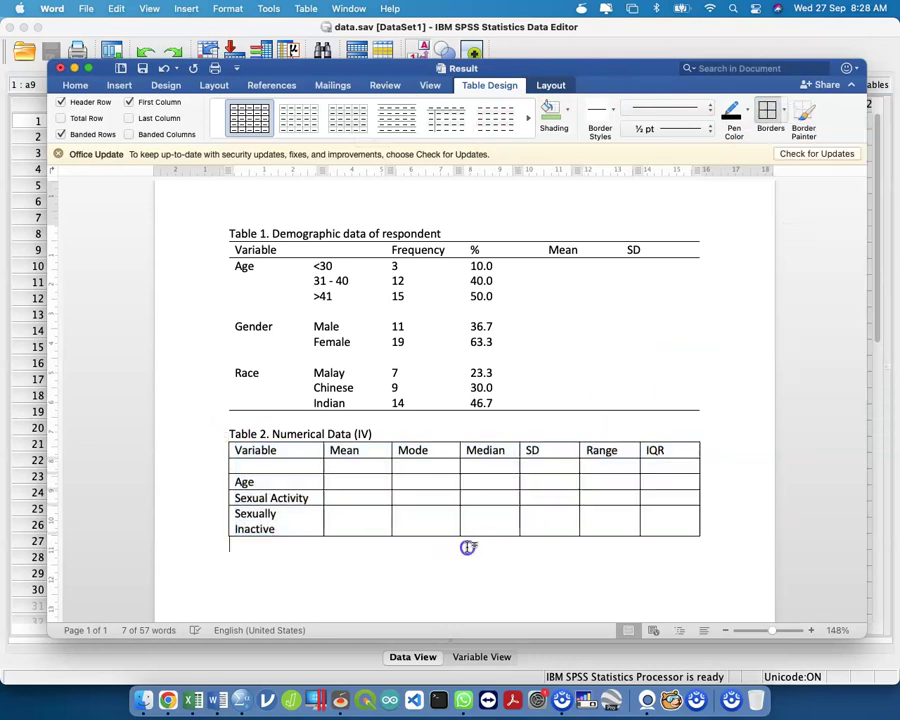
Delete the blank row beneath Table 2's header row
{"action": "left_click", "coordinate": [199, 463]}
{"action": "right_click", "coordinate": [199, 456]}
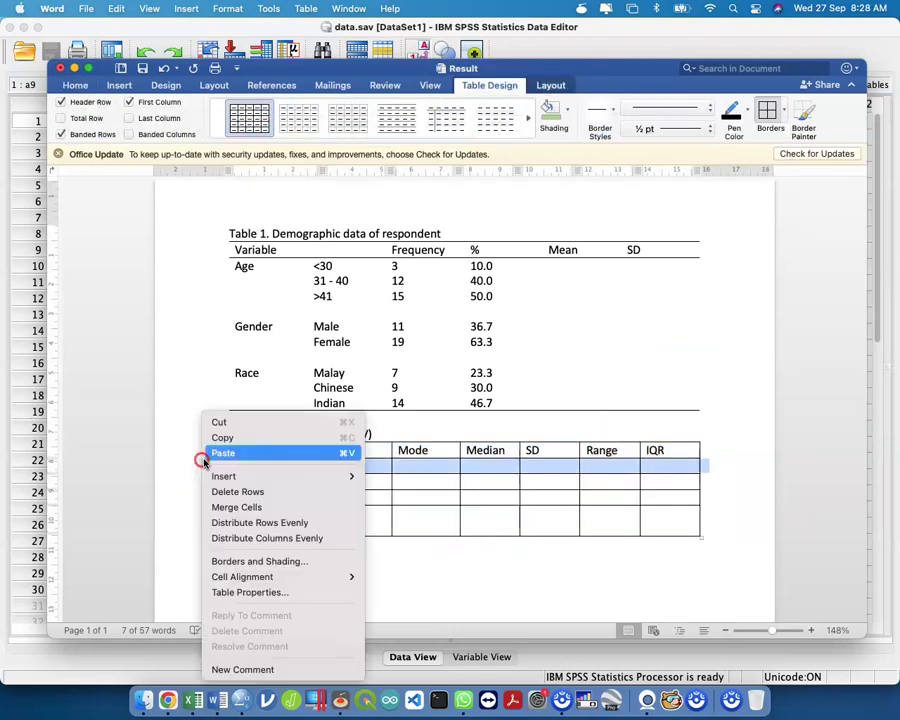
{"action": "left_click", "coordinate": [269, 493]}
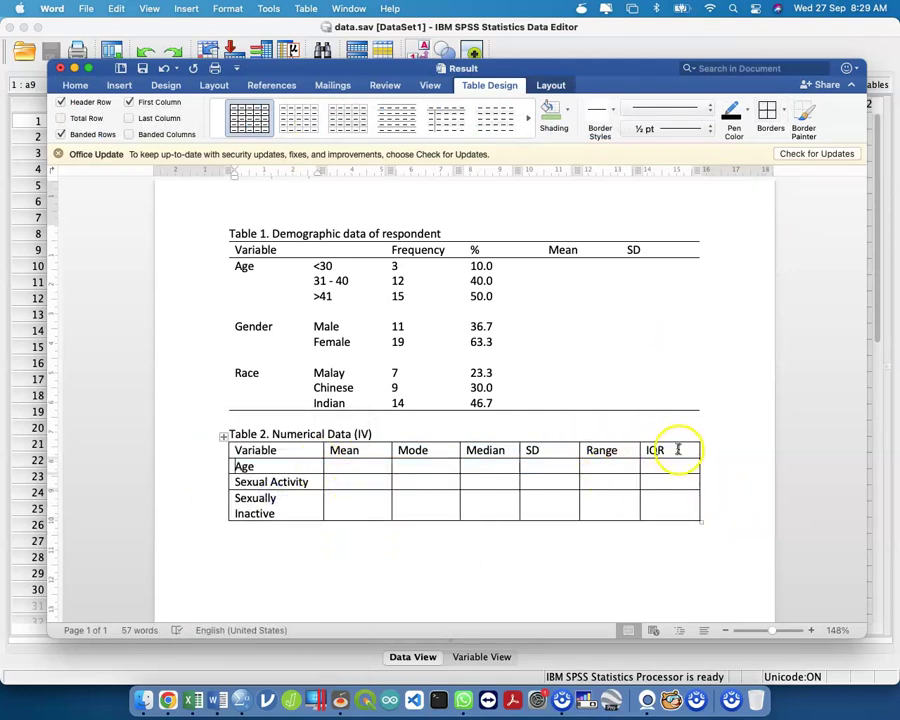
Insert a new column to the right of the IQR column in Table 2
{"action": "left_click_drag", "start_coordinate": [685, 456], "coordinate": [695, 510]}
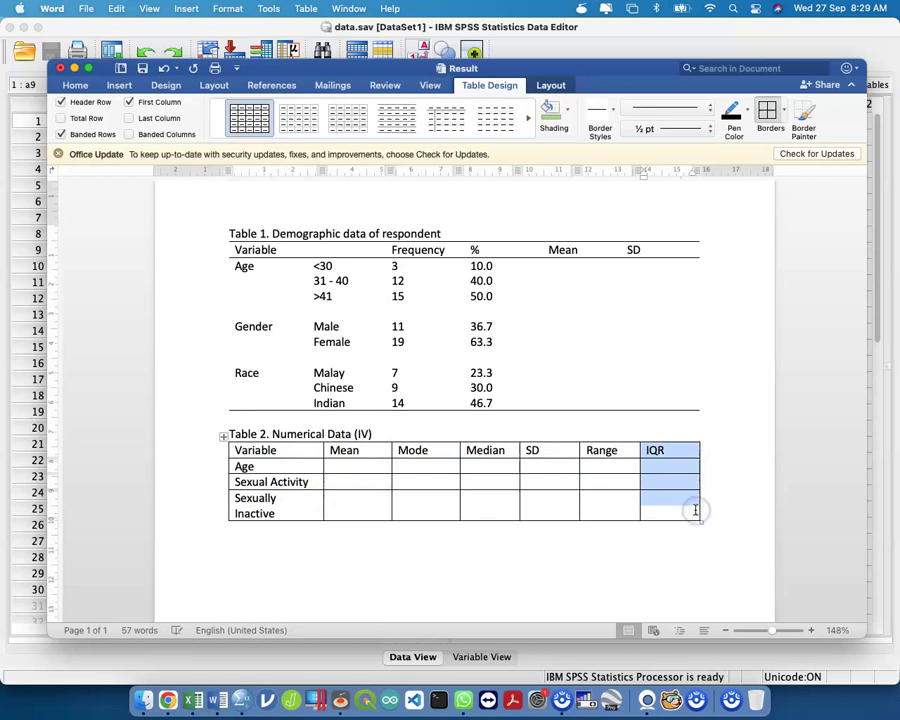
{"action": "right_click", "coordinate": [676, 500]}
{"action": "mouse_move", "coordinate": [720, 461]}
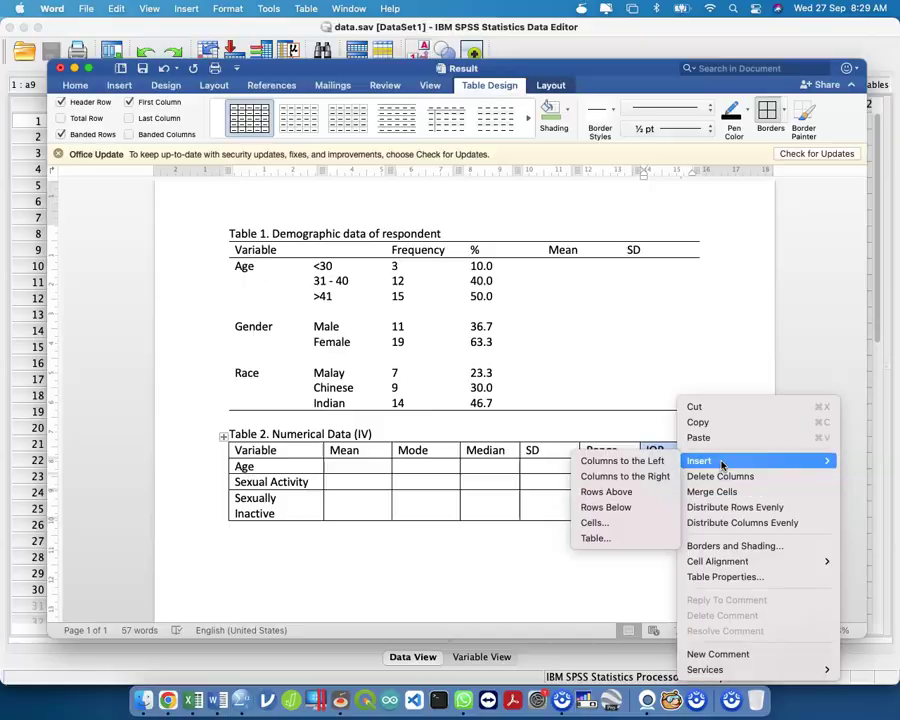
{"action": "left_click", "coordinate": [674, 478]}
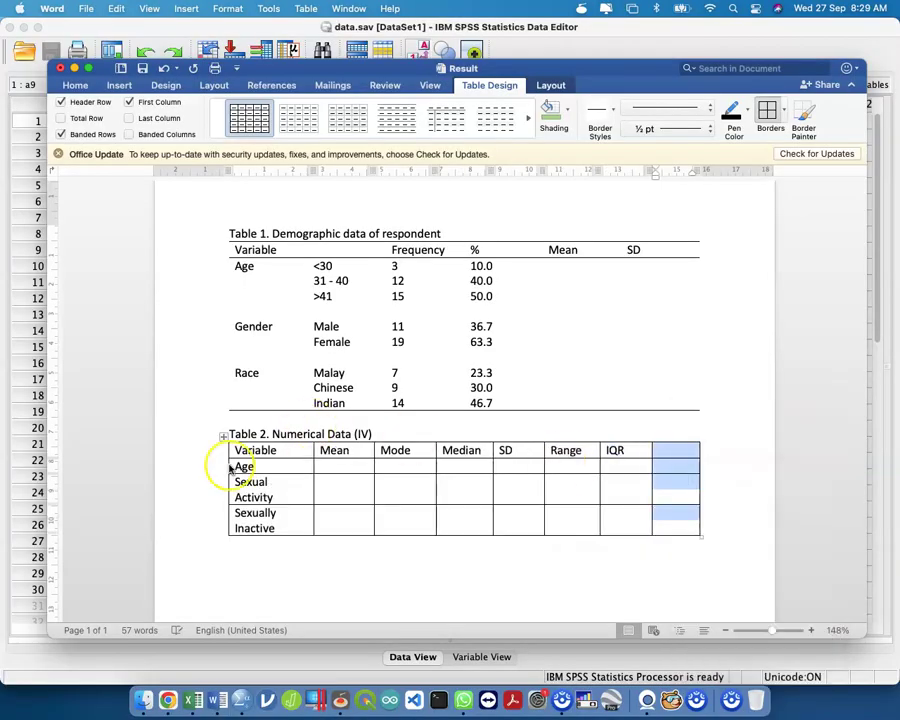
Insert a row above Age in Table 2 and enter 25th and 75th in its last two cells
{"action": "left_click", "coordinate": [202, 460]}
{"action": "right_click", "coordinate": [202, 458]}
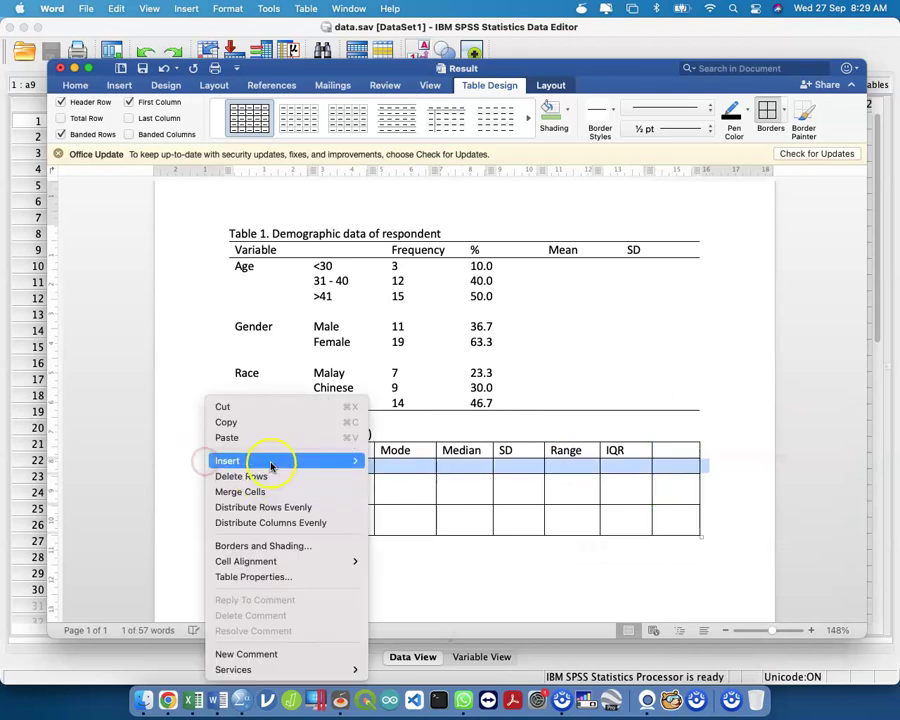
{"action": "mouse_move", "coordinate": [270, 461]}
{"action": "left_click", "coordinate": [460, 490]}
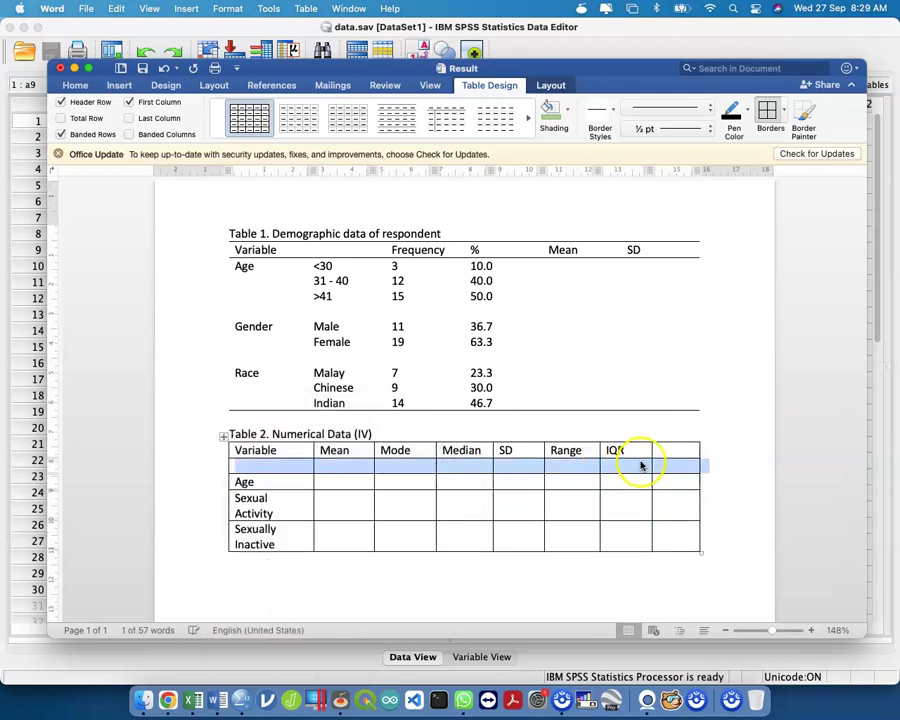
{"action": "left_click", "coordinate": [642, 464]}
{"action": "type", "text": "25th"}
{"action": "key", "text": "Tab"}
{"action": "type", "text": "75th"}
Merge the IQR header cell with the empty header cell beside it
{"action": "left_click_drag", "start_coordinate": [625, 451], "coordinate": [659, 452]}
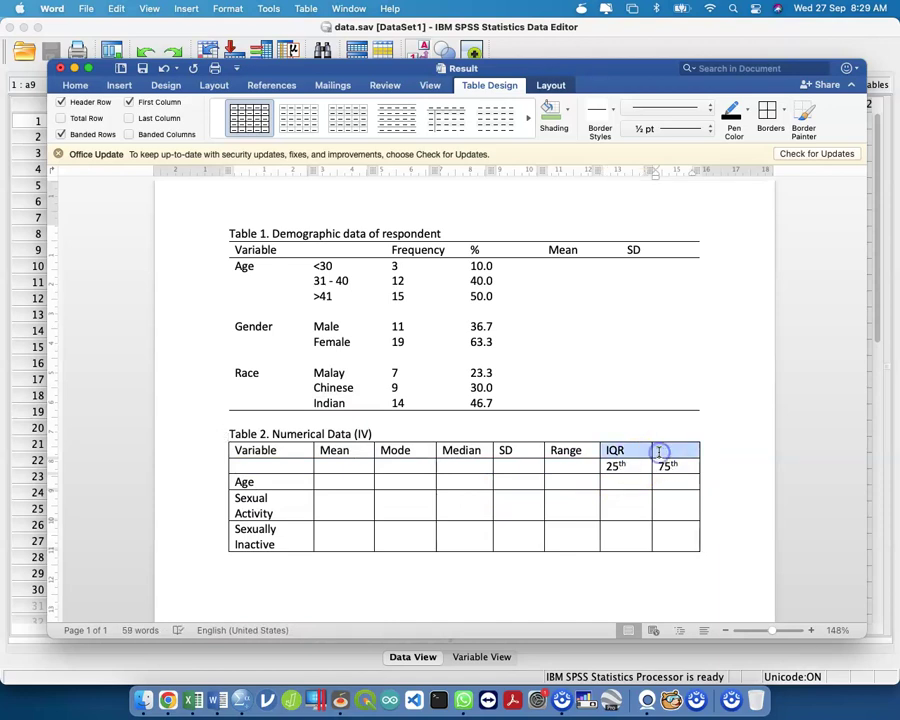
{"action": "right_click", "coordinate": [659, 452]}
{"action": "left_click", "coordinate": [697, 575]}
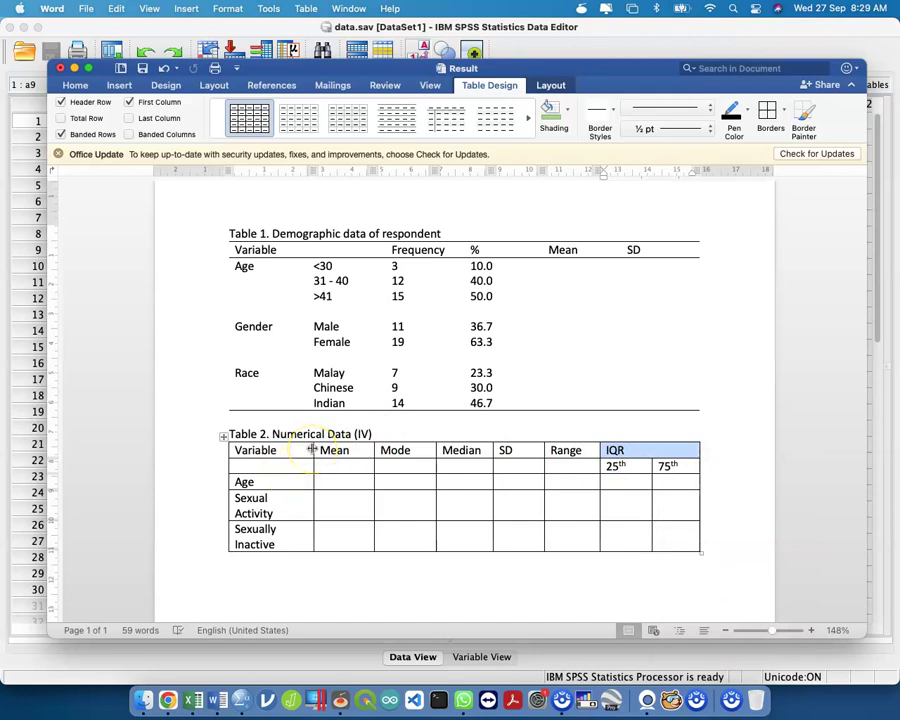
Widen Table 2's Variable column to fit Sexually Inactive on one line and AutoFit the table to the window
{"action": "left_click_drag", "start_coordinate": [312, 450], "coordinate": [332, 450]}
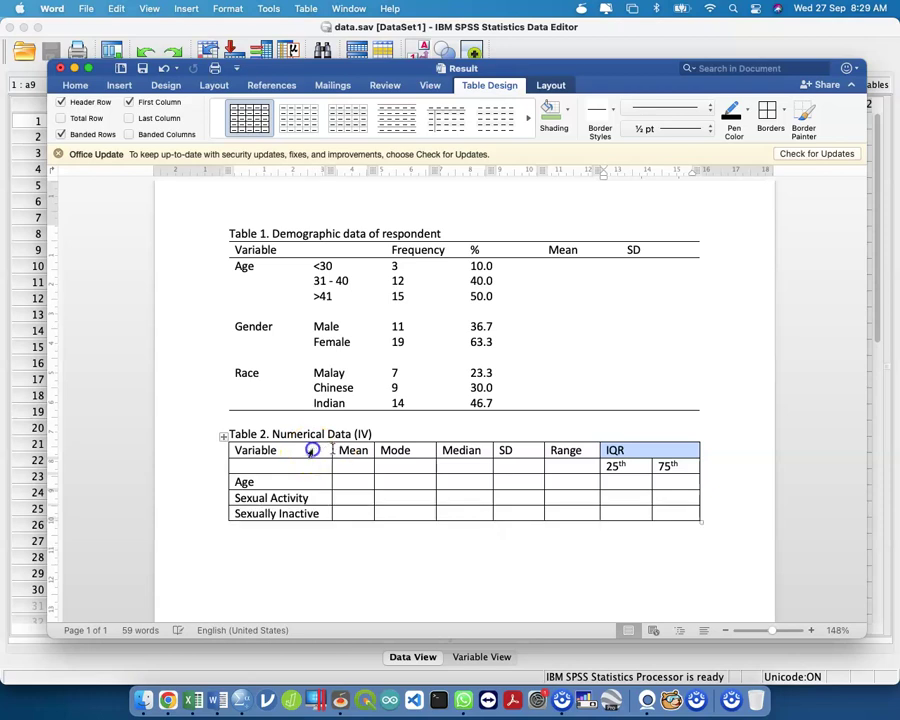
{"action": "left_click", "coordinate": [224, 436]}
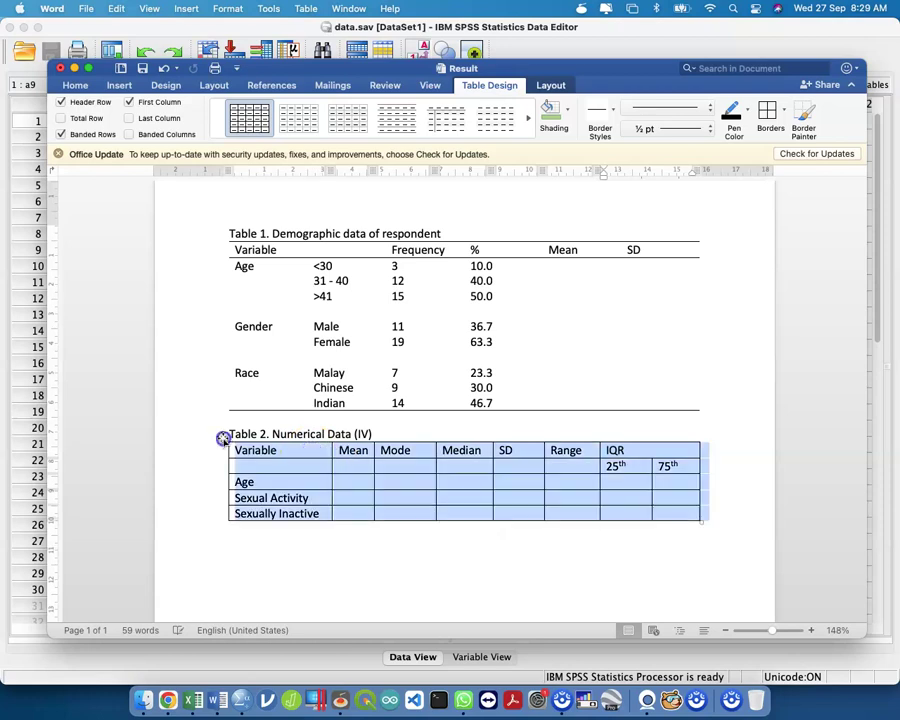
{"action": "left_click", "coordinate": [550, 89]}
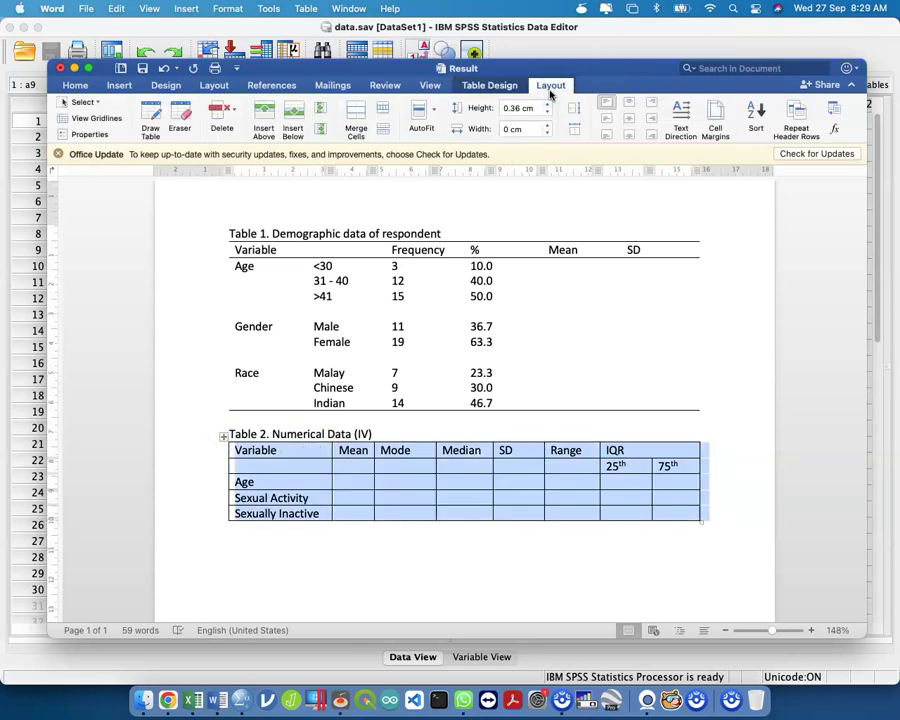
{"action": "left_click", "coordinate": [419, 112]}
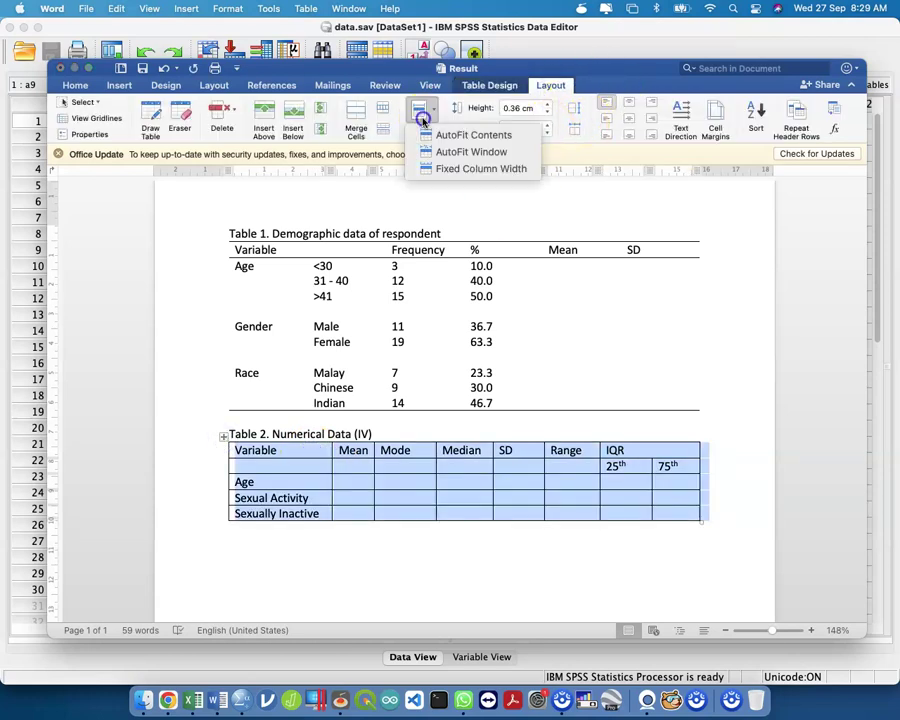
{"action": "left_click", "coordinate": [467, 158]}
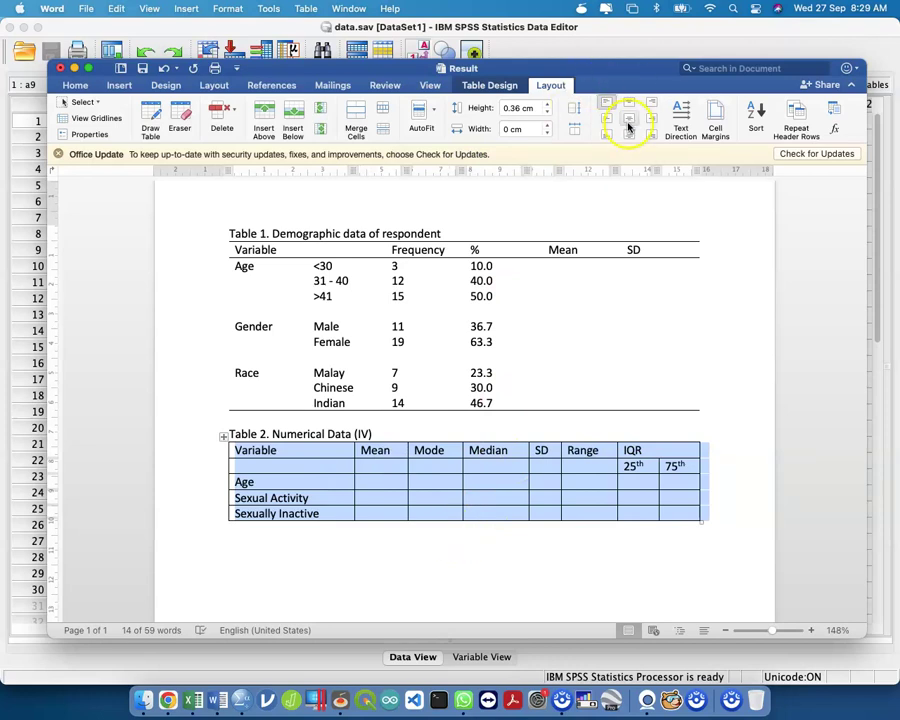
Centre the cell contents of Table 2's columns from Mean through IQR
{"action": "left_click", "coordinate": [412, 562]}
{"action": "left_click_drag", "start_coordinate": [375, 450], "coordinate": [445, 495]}
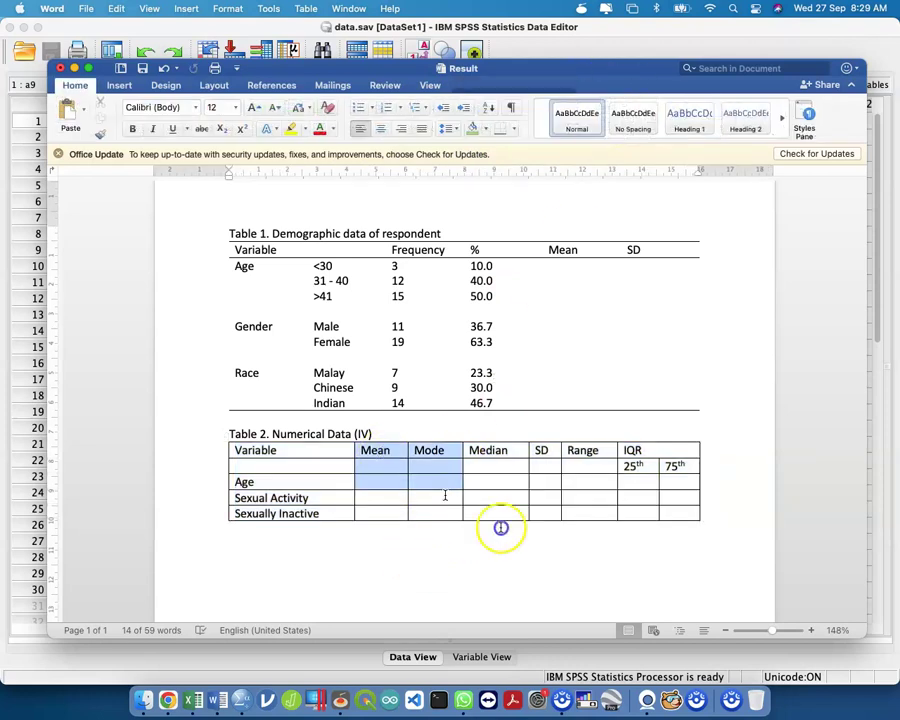
{"action": "left_click_drag", "start_coordinate": [500, 527], "coordinate": [681, 510]}
{"action": "left_click", "coordinate": [548, 85]}
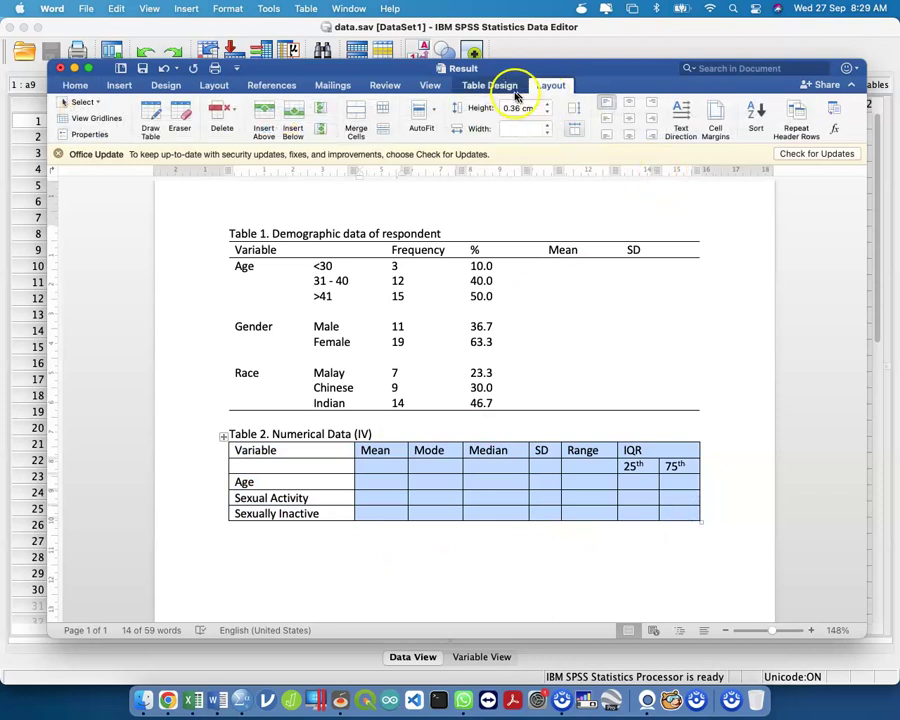
{"action": "left_click", "coordinate": [540, 87]}
{"action": "left_click", "coordinate": [542, 85]}
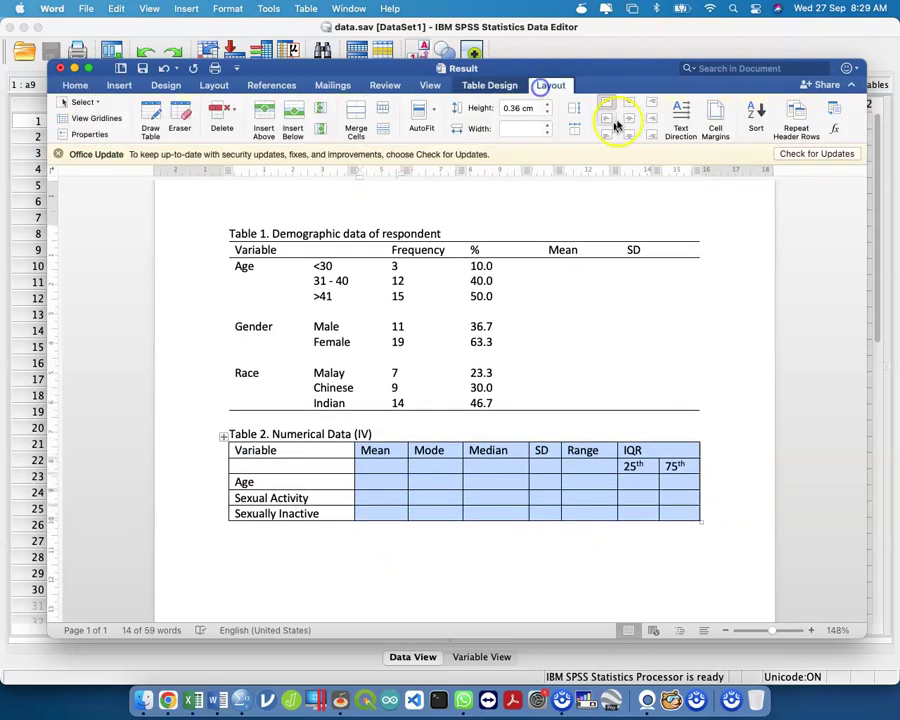
{"action": "left_click", "coordinate": [494, 549]}
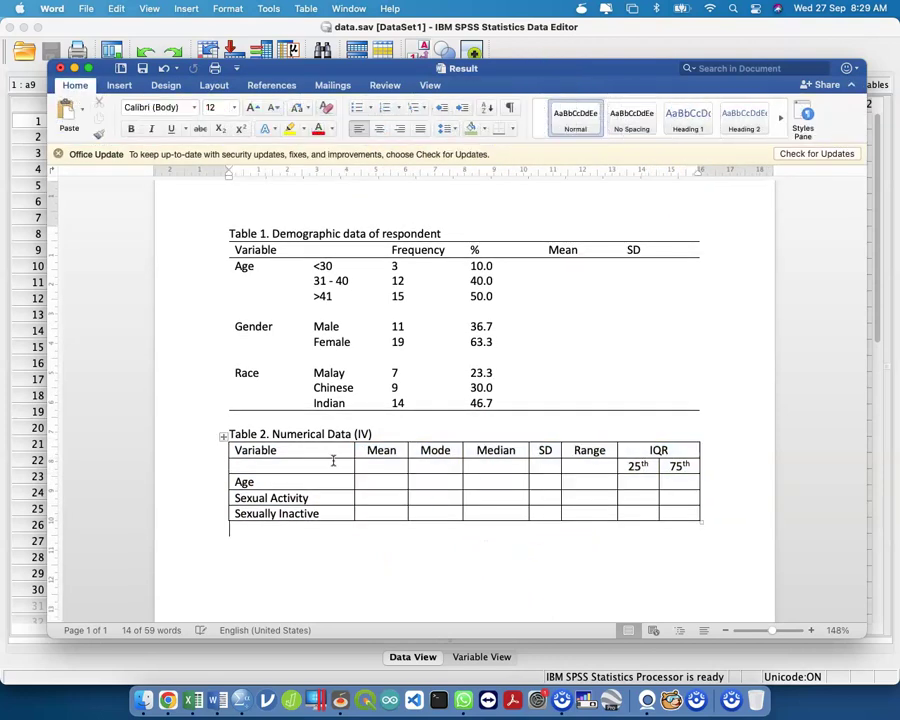
Remove all borders from Table 2
{"action": "left_click", "coordinate": [222, 436]}
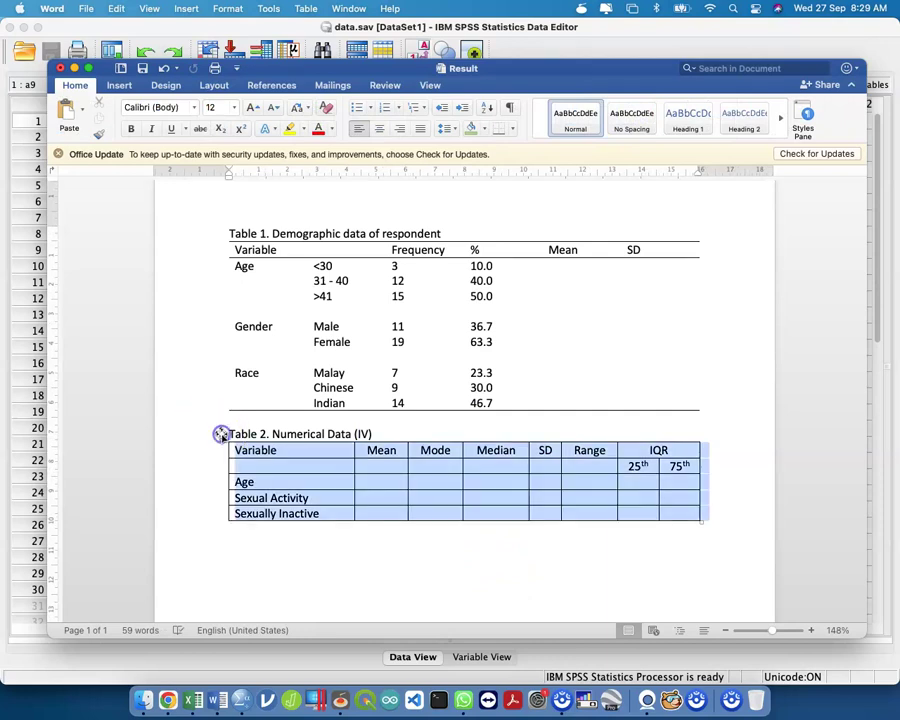
{"action": "left_click", "coordinate": [497, 85]}
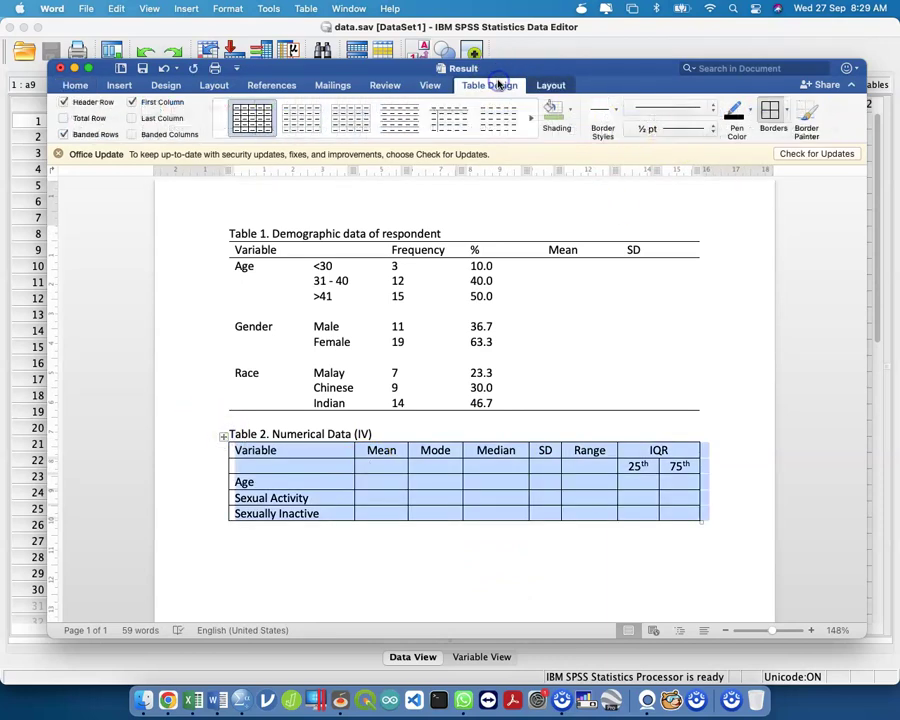
{"action": "left_click", "coordinate": [768, 110]}
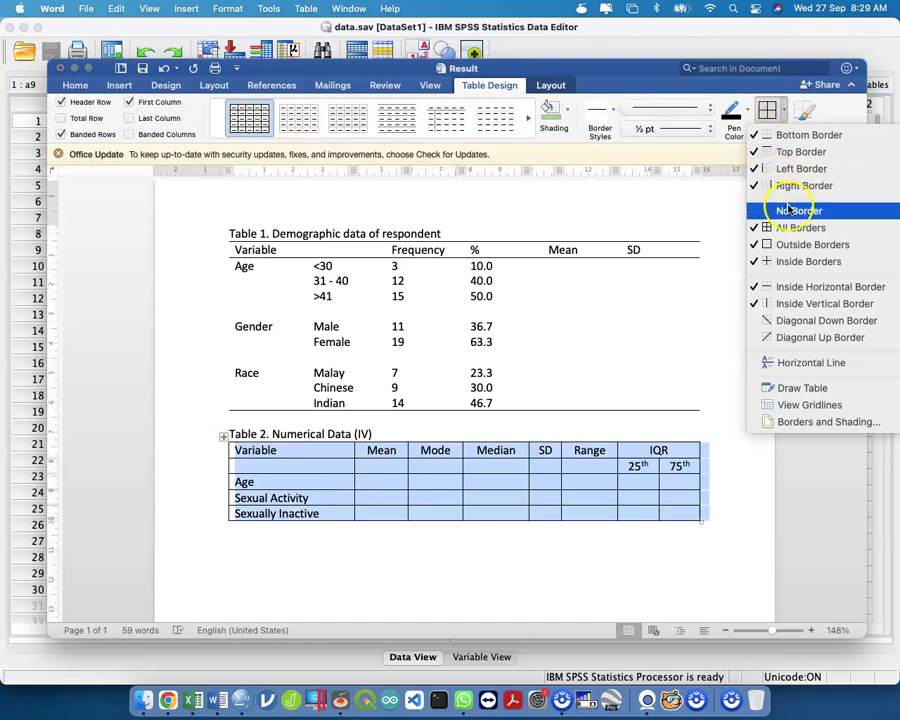
{"action": "left_click", "coordinate": [786, 210]}
Add a top border to Table 2's Variable header row and a bottom border to the 25th/75th row
{"action": "left_click", "coordinate": [197, 504]}
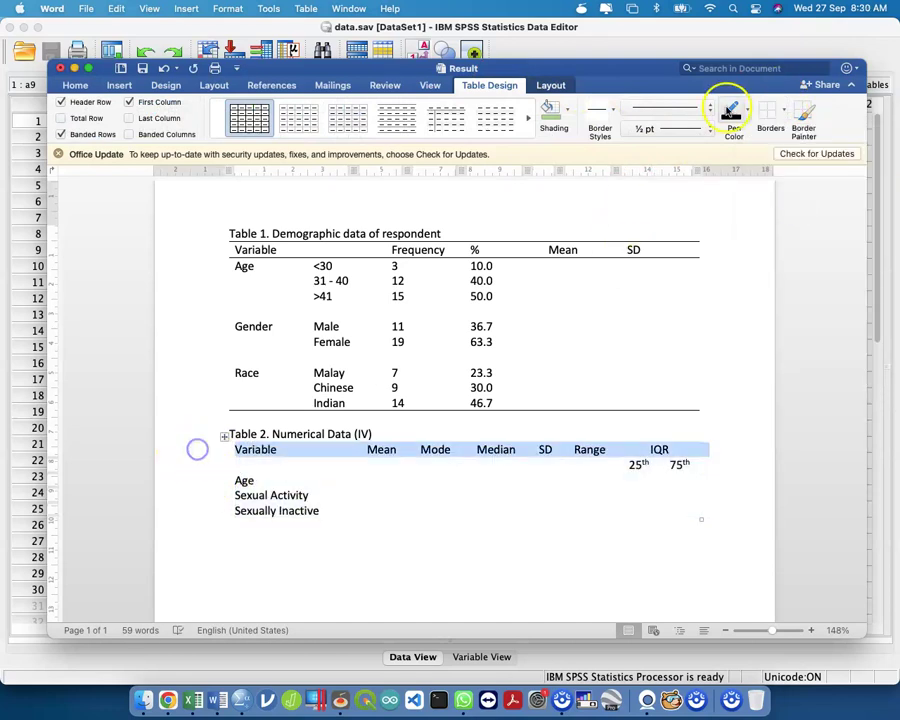
{"action": "left_click", "coordinate": [770, 112]}
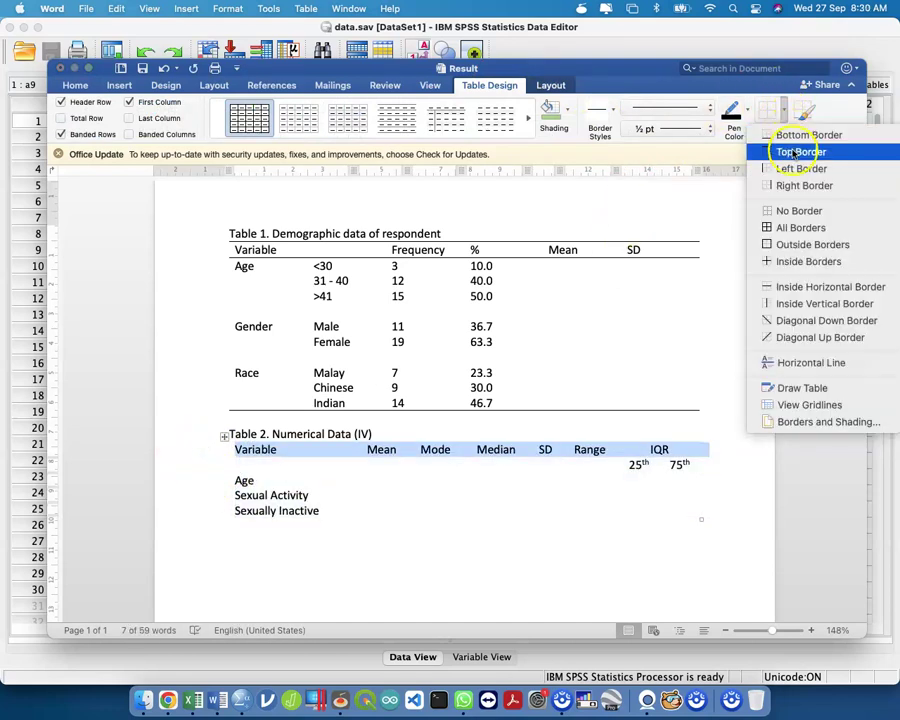
{"action": "left_click", "coordinate": [785, 151]}
{"action": "left_click", "coordinate": [197, 470]}
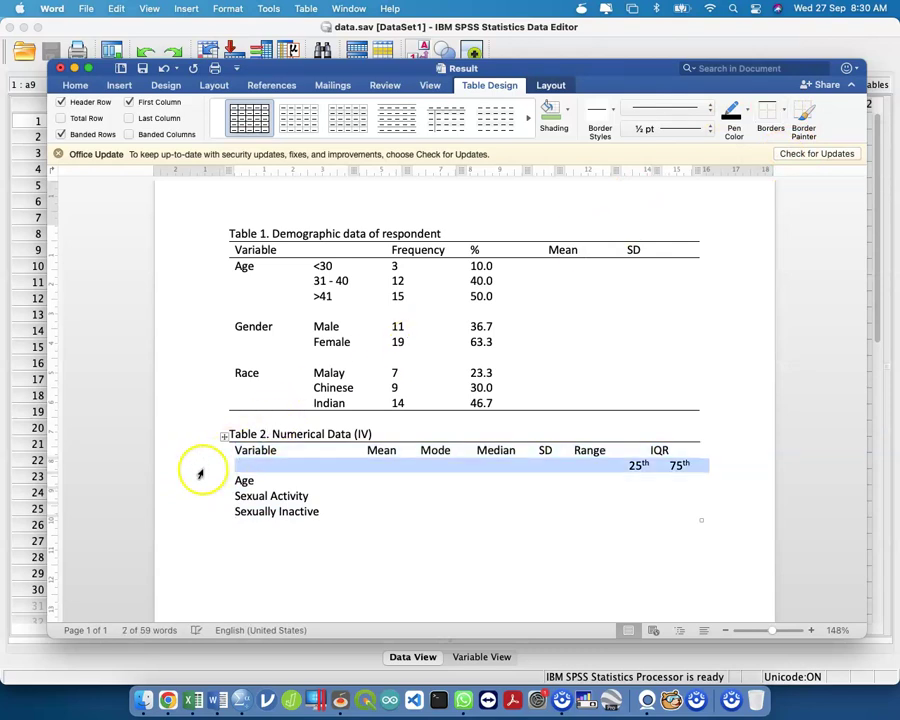
{"action": "left_click", "coordinate": [786, 108]}
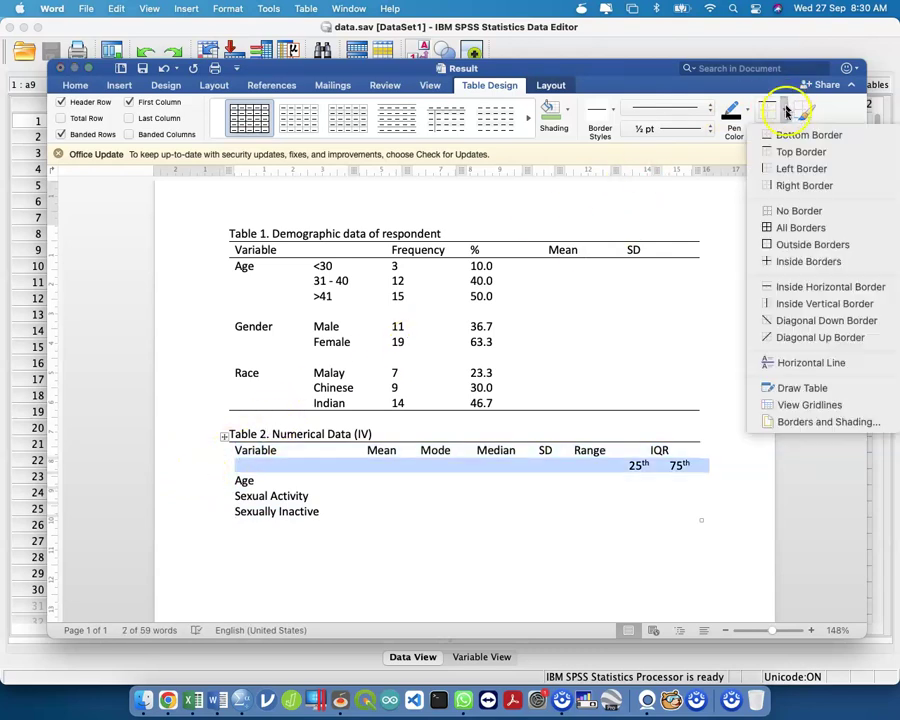
{"action": "left_click", "coordinate": [770, 134]}
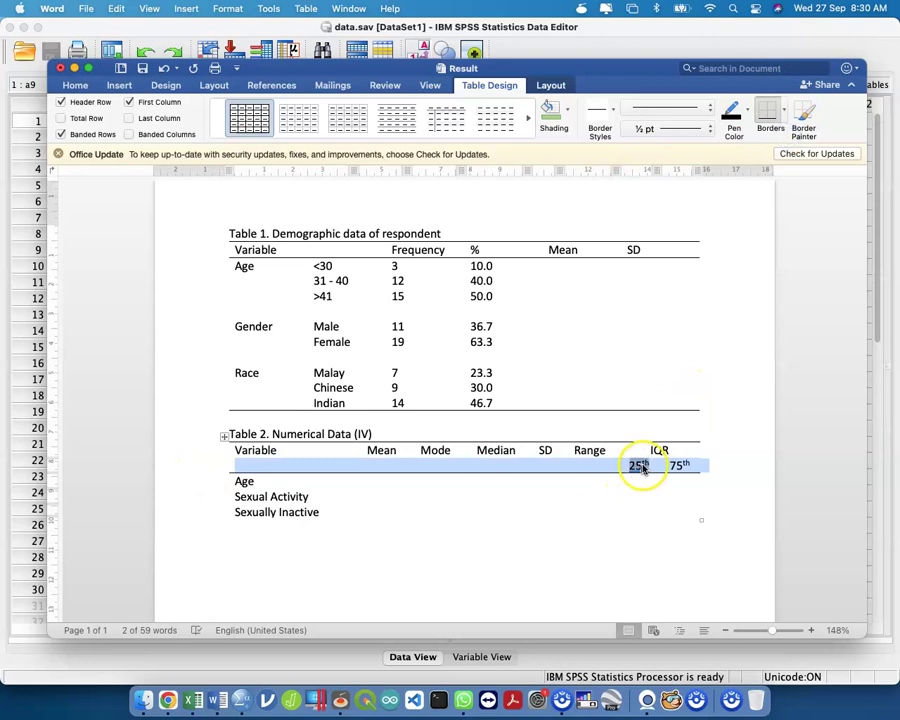
Add a top border above Table 2's 25th and 75th cells and a bottom border under the Sexually Inactive row
{"action": "left_click_drag", "start_coordinate": [639, 464], "coordinate": [677, 466]}
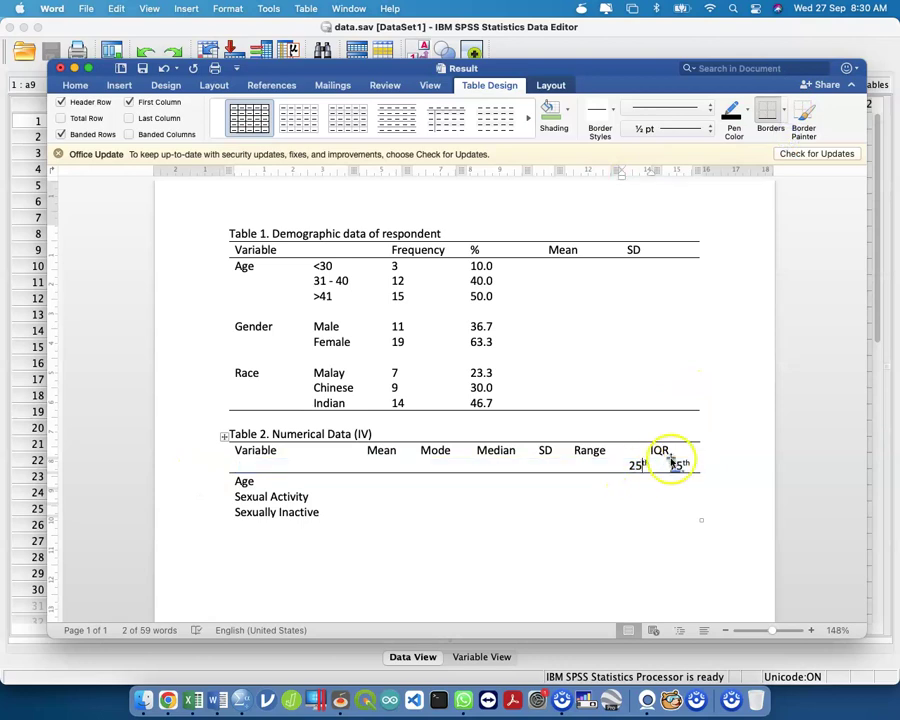
{"action": "left_click", "coordinate": [784, 110]}
{"action": "left_click", "coordinate": [787, 151]}
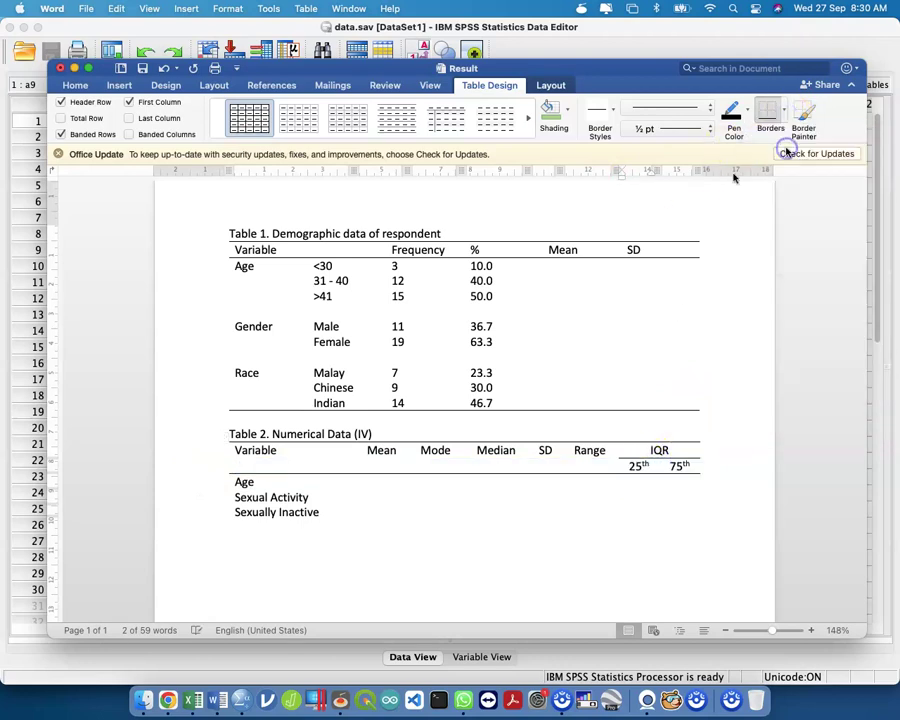
{"action": "left_click", "coordinate": [208, 518]}
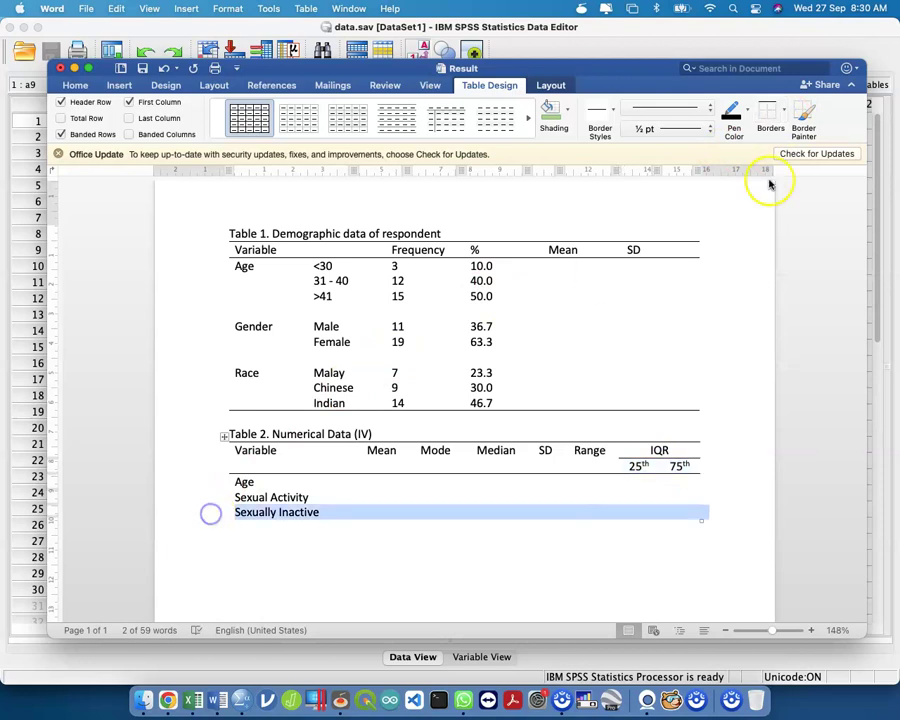
{"action": "left_click", "coordinate": [784, 110]}
{"action": "left_click", "coordinate": [787, 138]}
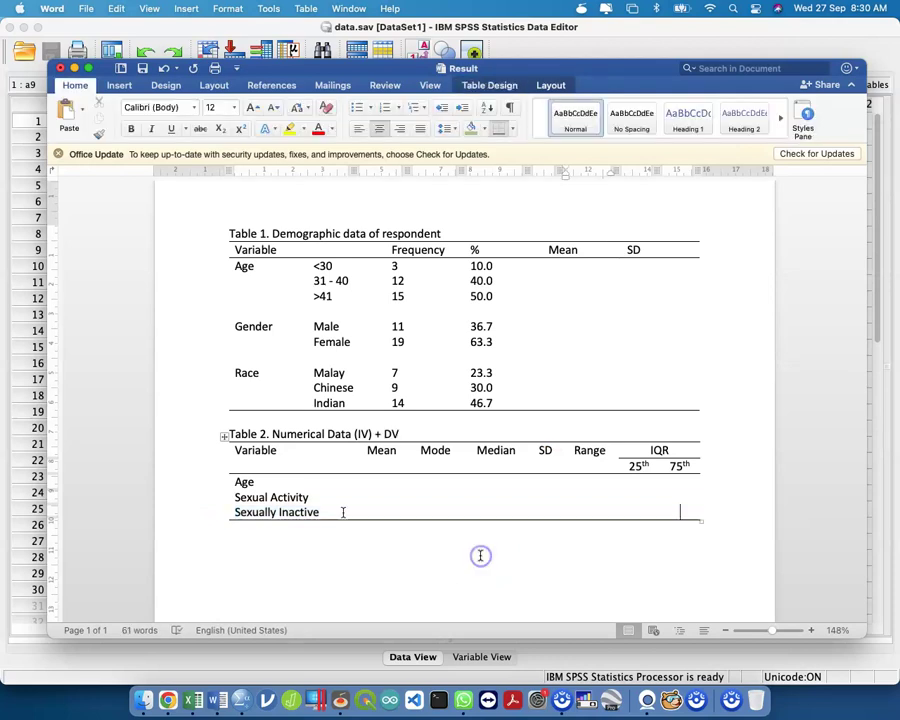
Add an Awareness row at the end of Table 2 and write the note "N = 30;" below the table
{"action": "type", "text": "Awareness"}
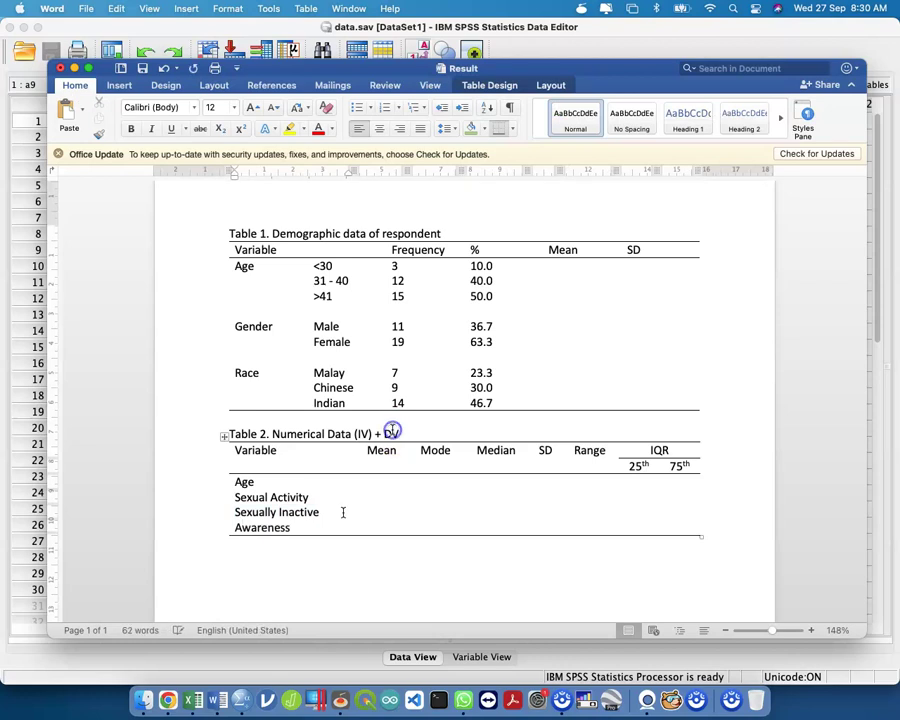
{"action": "key", "text": "Down"}
{"action": "type", "text": "N = 30"}
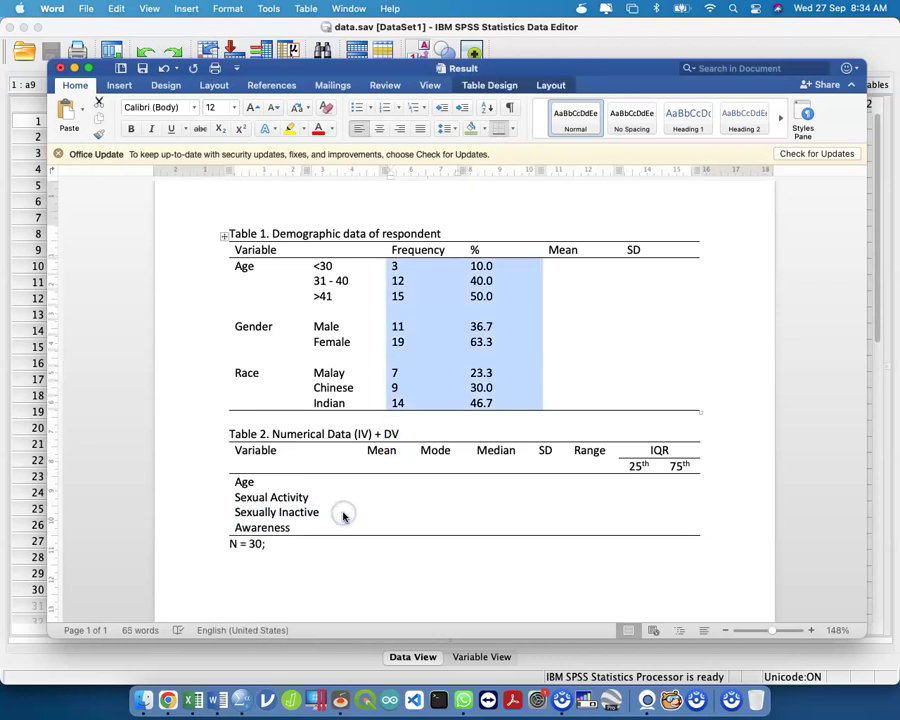
Switch to the SPSS Statistics Data Editor showing data.sav
{"action": "key", "text": "ctrl+Up"}
{"action": "left_click", "coordinate": [526, 342]}
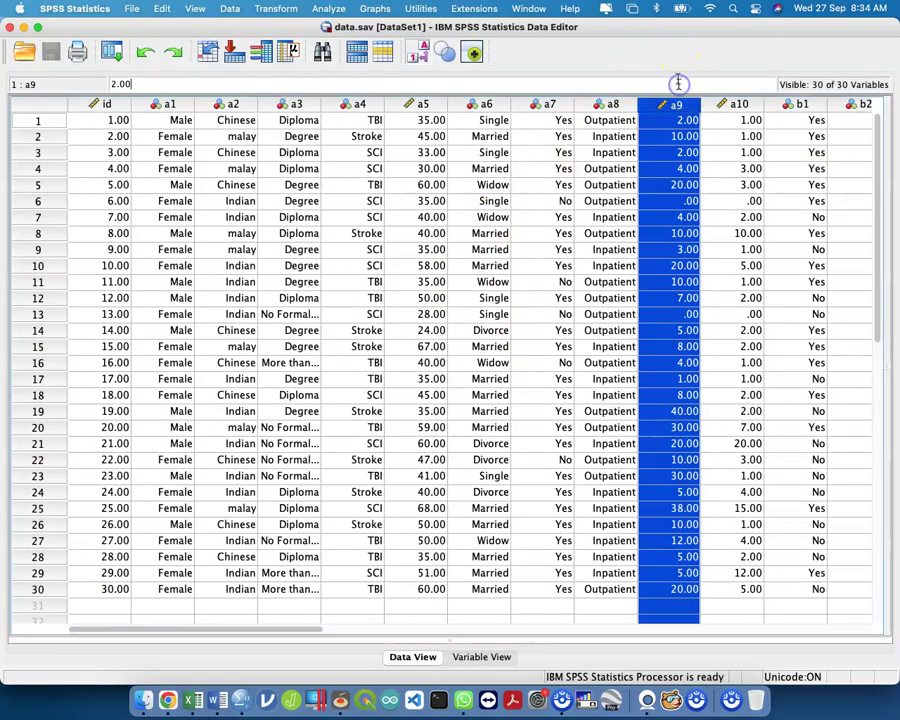
{"action": "left_click", "coordinate": [612, 187]}
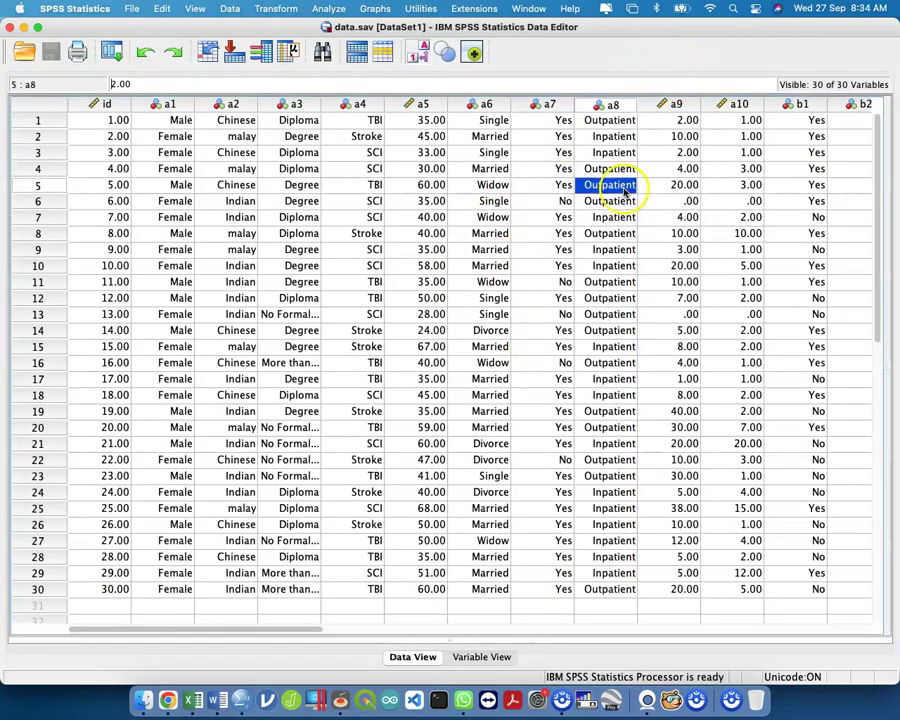
{"action": "left_click", "coordinate": [325, 9]}
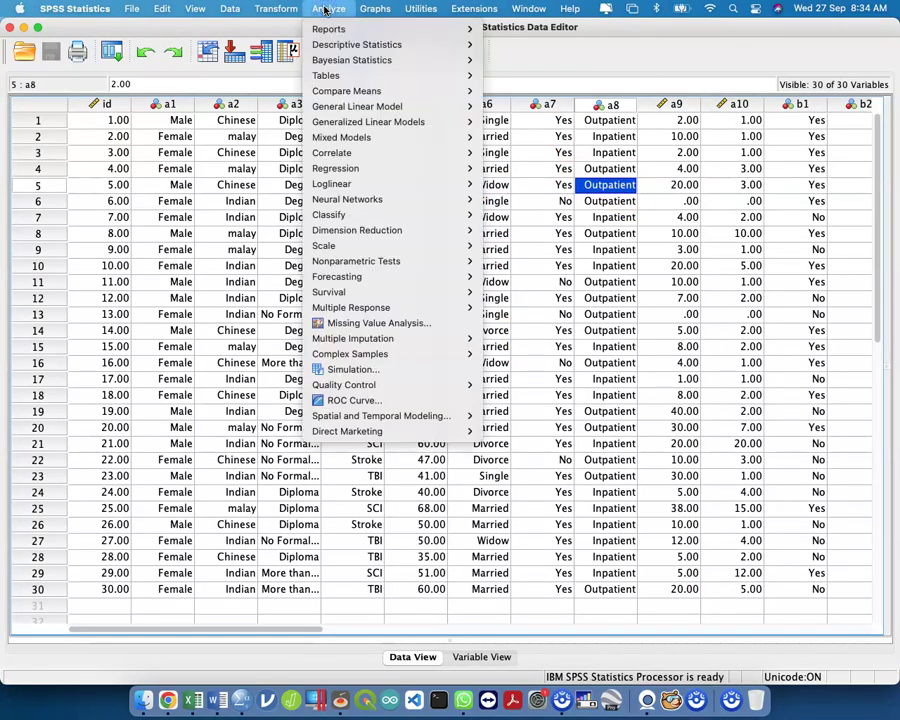
{"action": "mouse_move", "coordinate": [352, 44]}
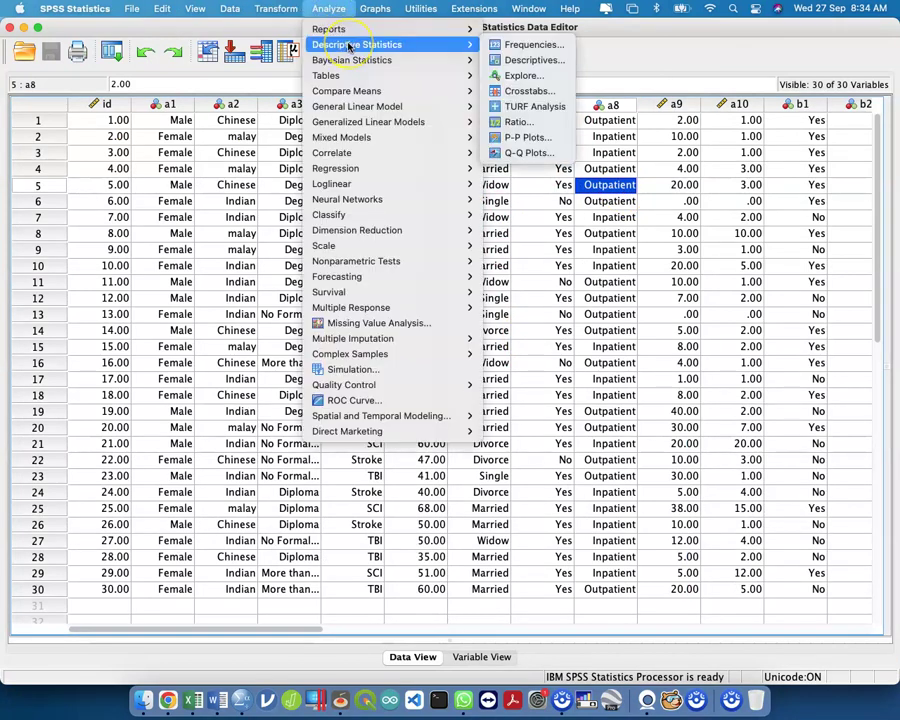
{"action": "left_click", "coordinate": [519, 45]}
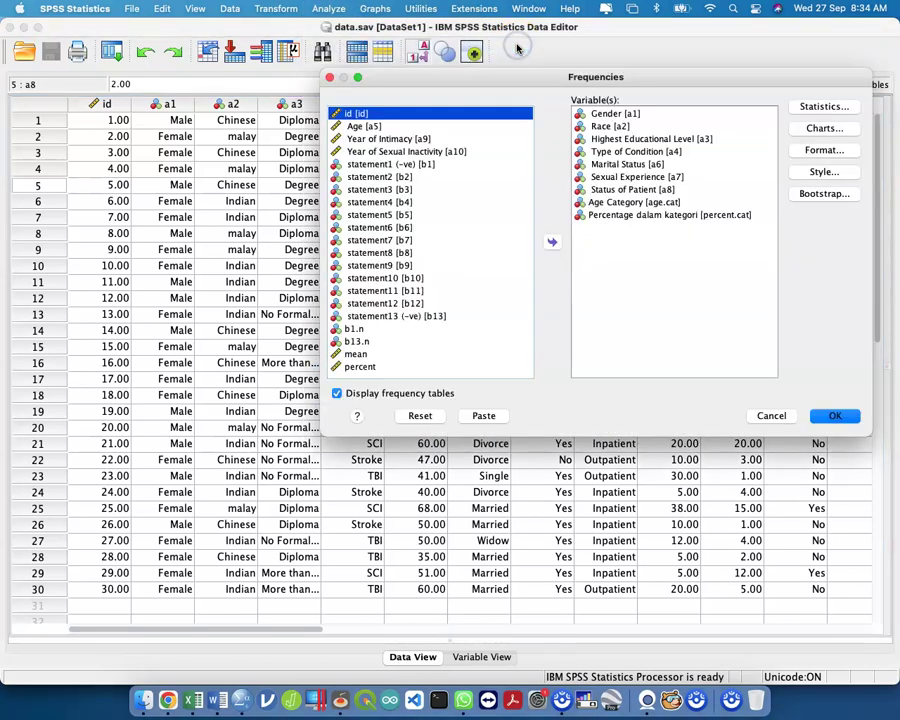
{"action": "left_click", "coordinate": [426, 415]}
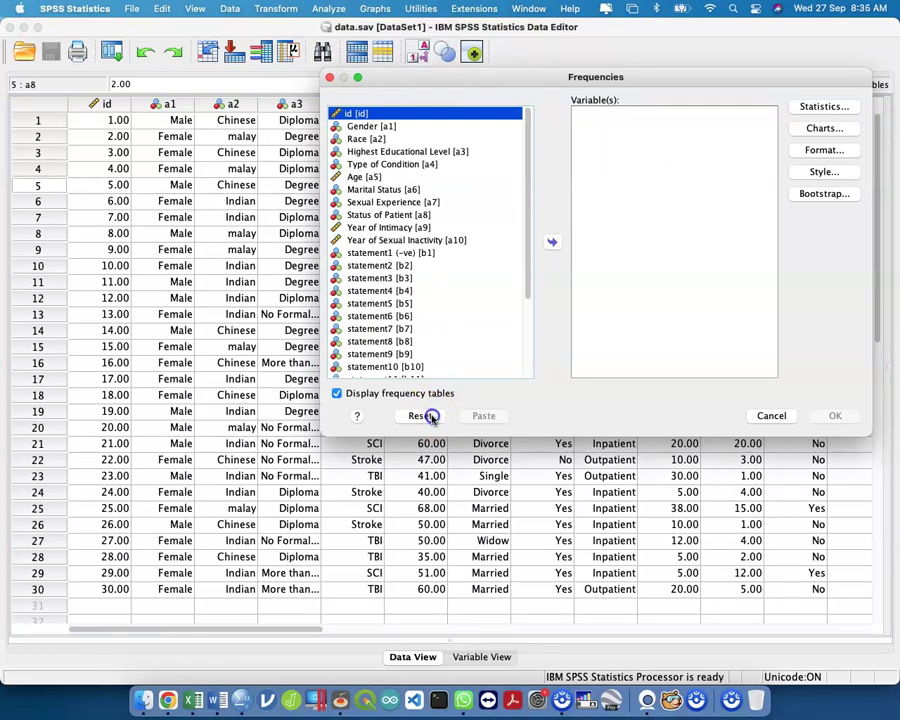
{"action": "left_click", "coordinate": [426, 415]}
{"action": "left_click", "coordinate": [424, 177]}
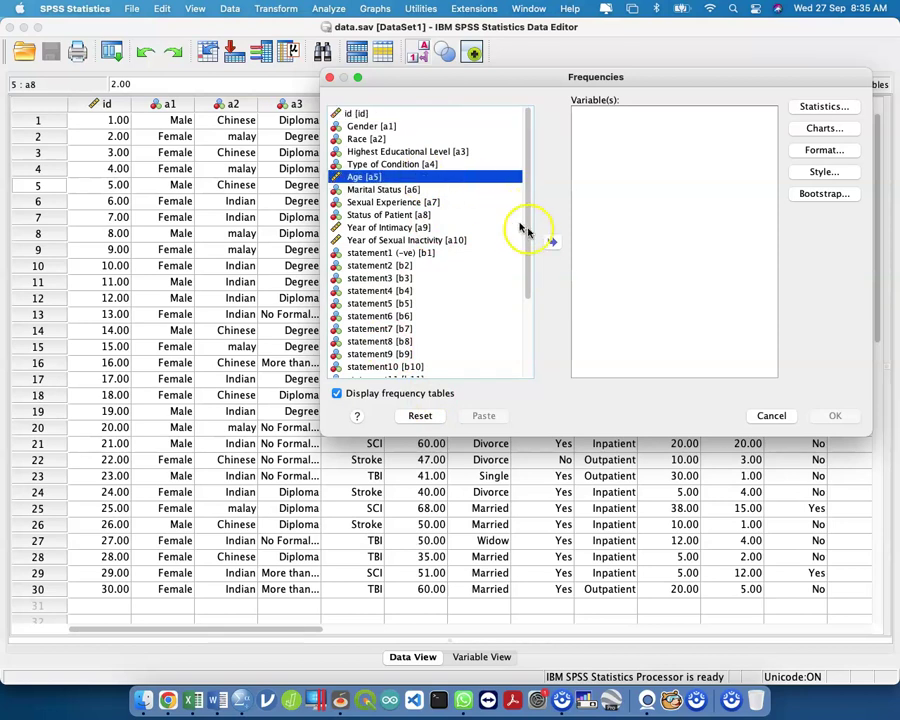
{"action": "left_click", "coordinate": [553, 243]}
{"action": "left_click", "coordinate": [455, 213]}
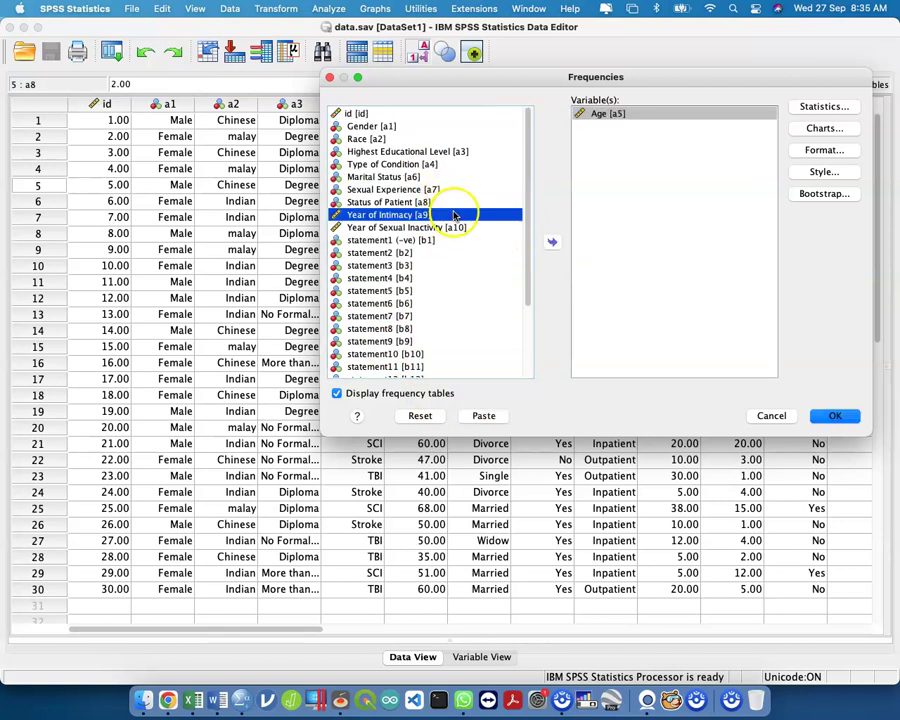
{"action": "left_click", "coordinate": [551, 241]}
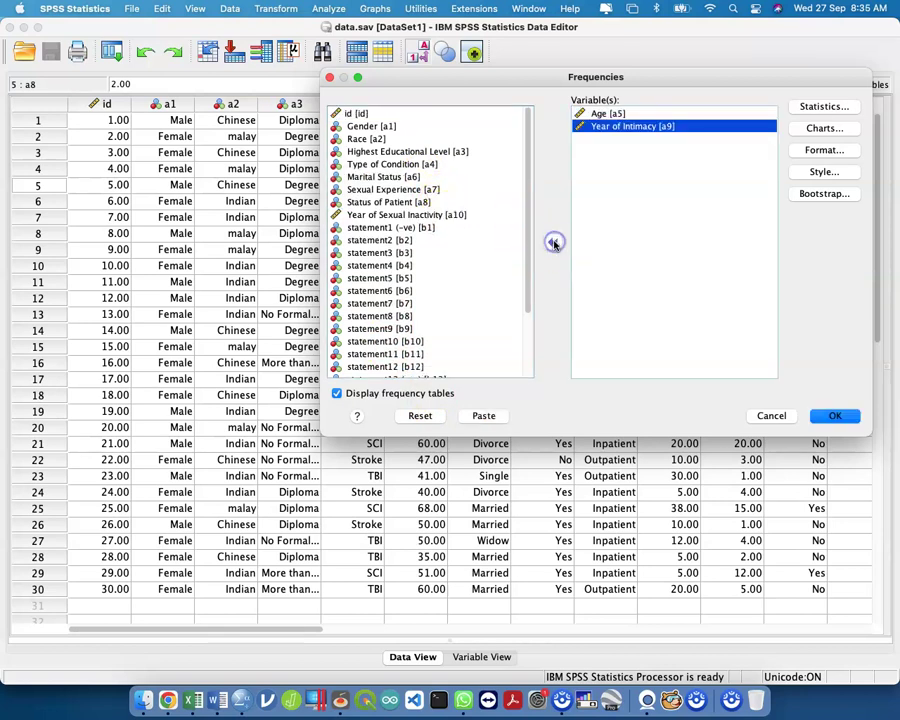
{"action": "left_click", "coordinate": [484, 216]}
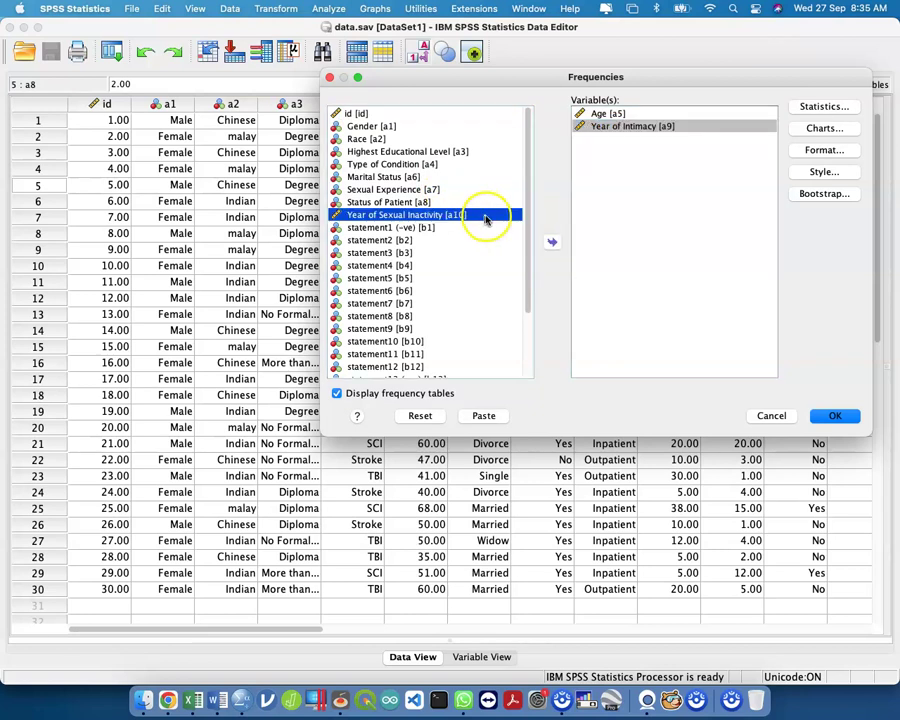
{"action": "left_click", "coordinate": [549, 244]}
{"action": "scroll", "coordinate": [410, 342], "scroll_direction": "down", "scroll_amount": 5}
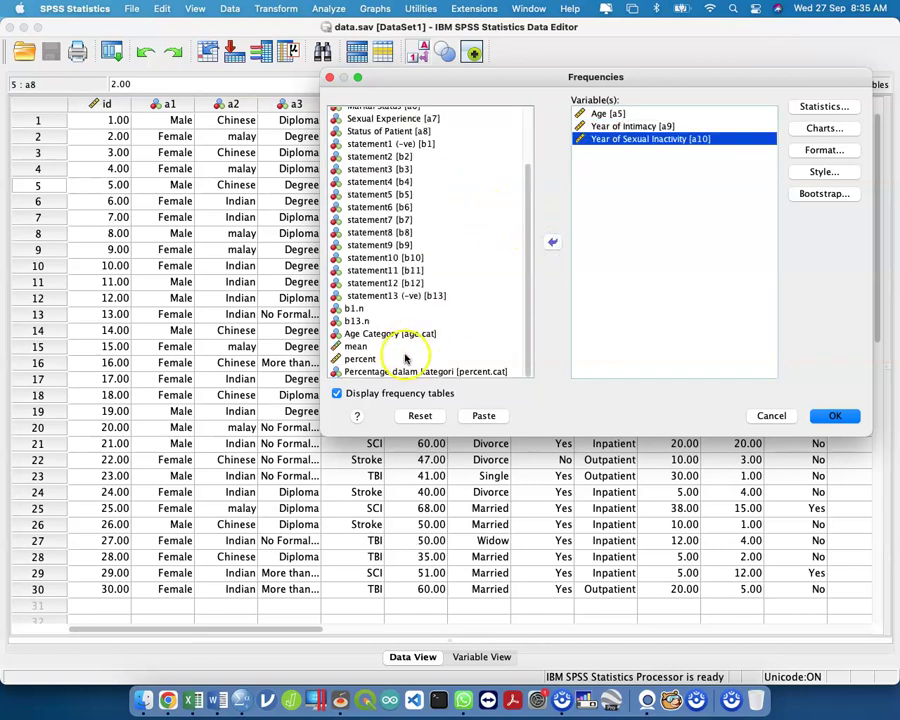
{"action": "left_click", "coordinate": [405, 358]}
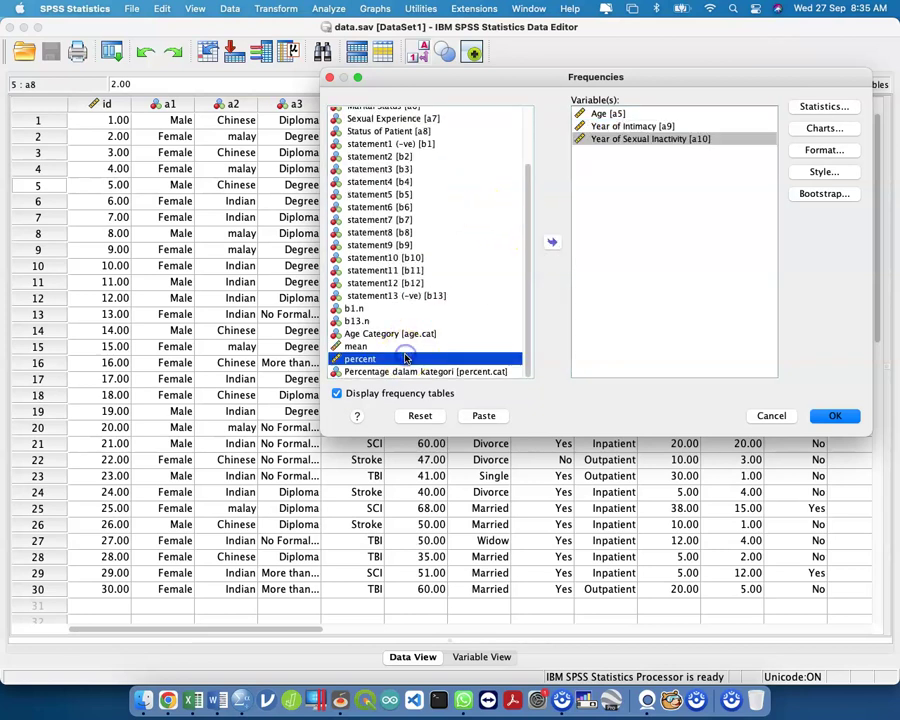
{"action": "left_click", "coordinate": [552, 241]}
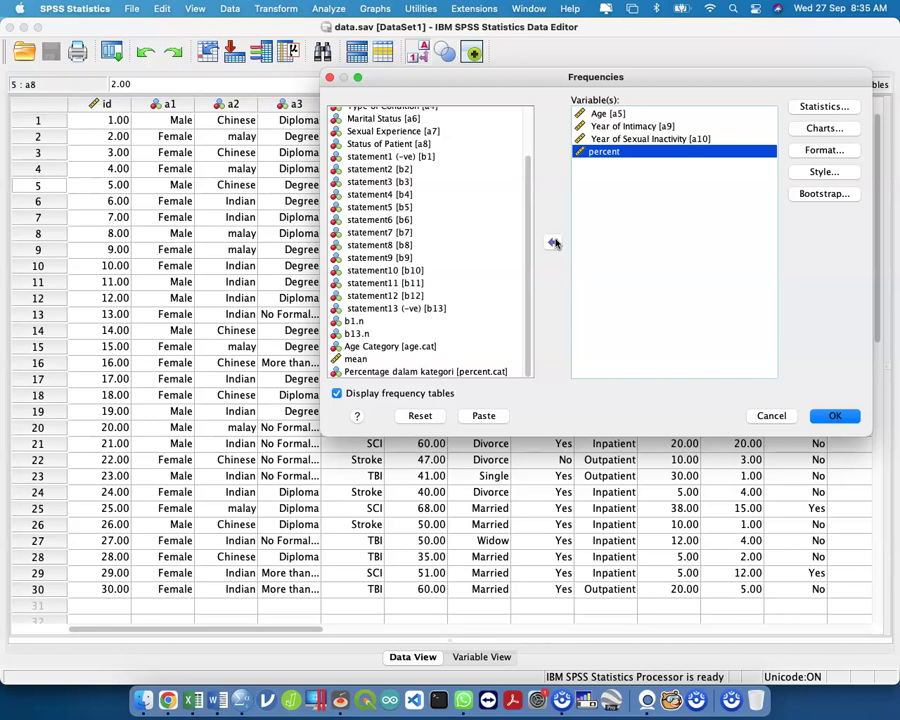
{"action": "left_click", "coordinate": [771, 415]}
Start a Frequencies analysis with reset settings and add Age, Year of Intimacy, Year of Sexual Inactivity and percent as variables
{"action": "left_click", "coordinate": [328, 8]}
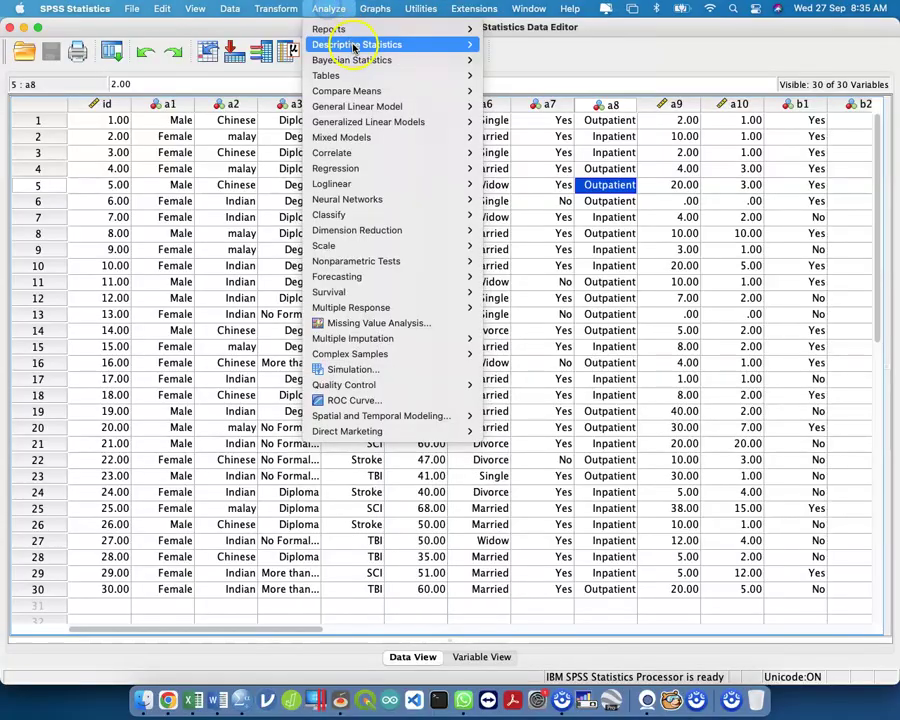
{"action": "mouse_move", "coordinate": [400, 44]}
{"action": "left_click", "coordinate": [523, 45]}
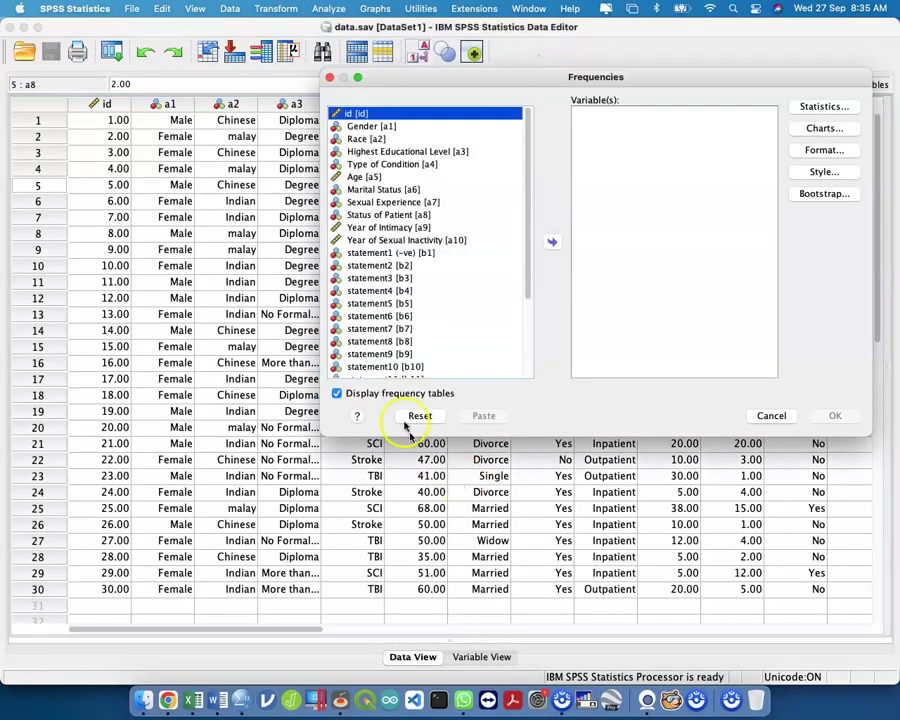
{"action": "left_click", "coordinate": [432, 422]}
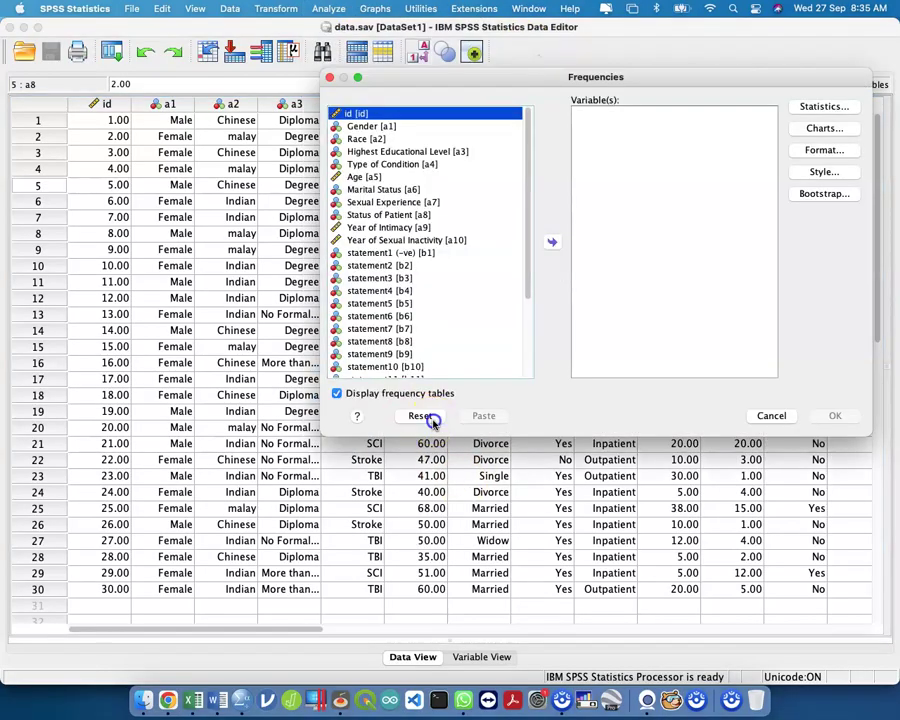
{"action": "left_click", "coordinate": [420, 177]}
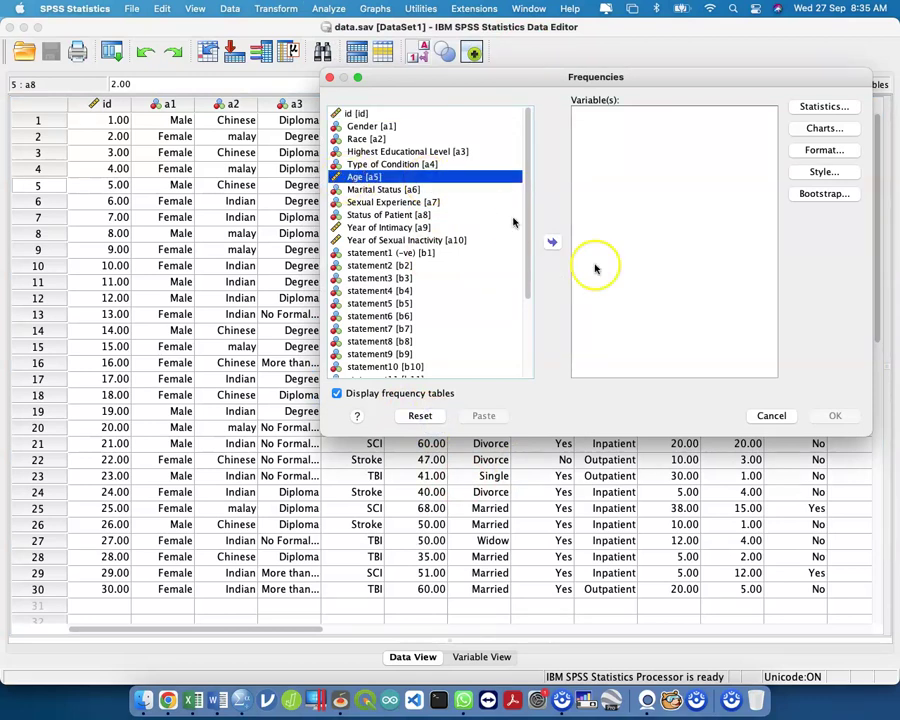
{"action": "left_click", "coordinate": [549, 243]}
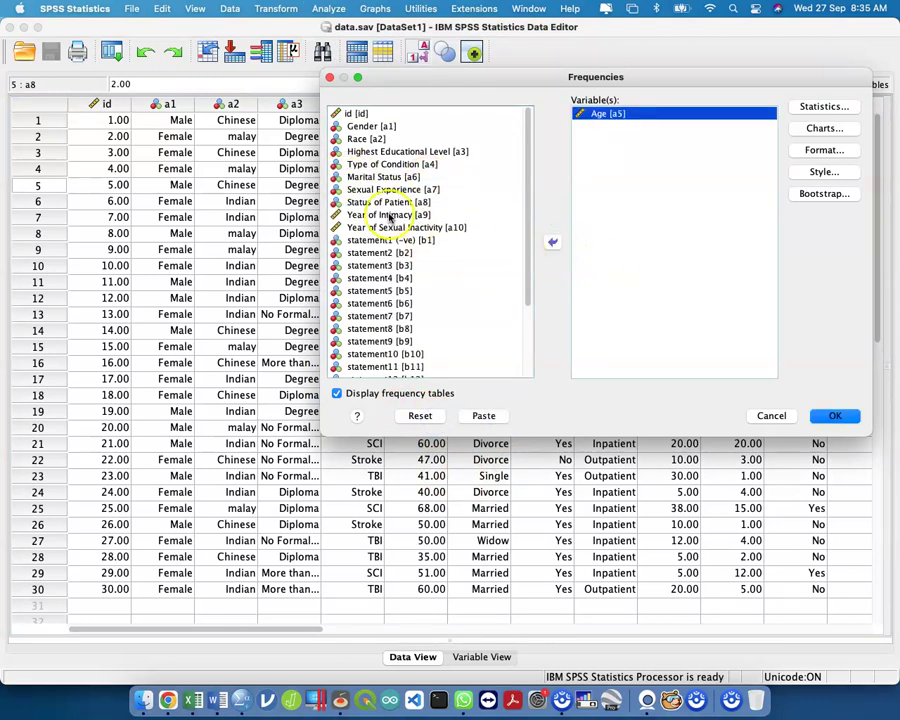
{"action": "double_click", "coordinate": [389, 215]}
{"action": "double_click", "coordinate": [372, 215]}
{"action": "scroll", "coordinate": [372, 215], "scroll_direction": "down", "scroll_amount": 3}
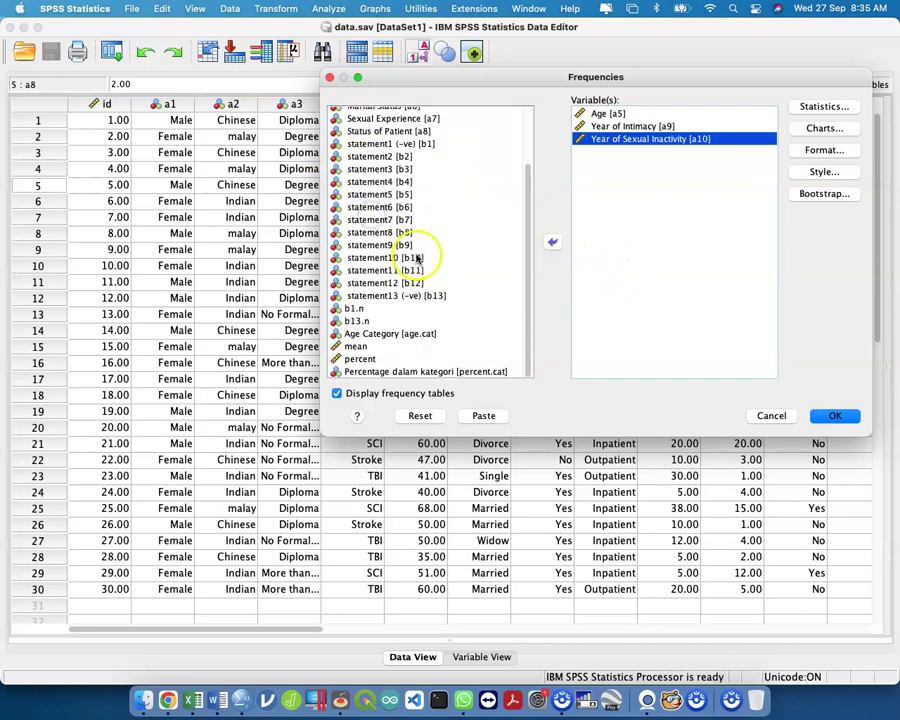
{"action": "double_click", "coordinate": [388, 362]}
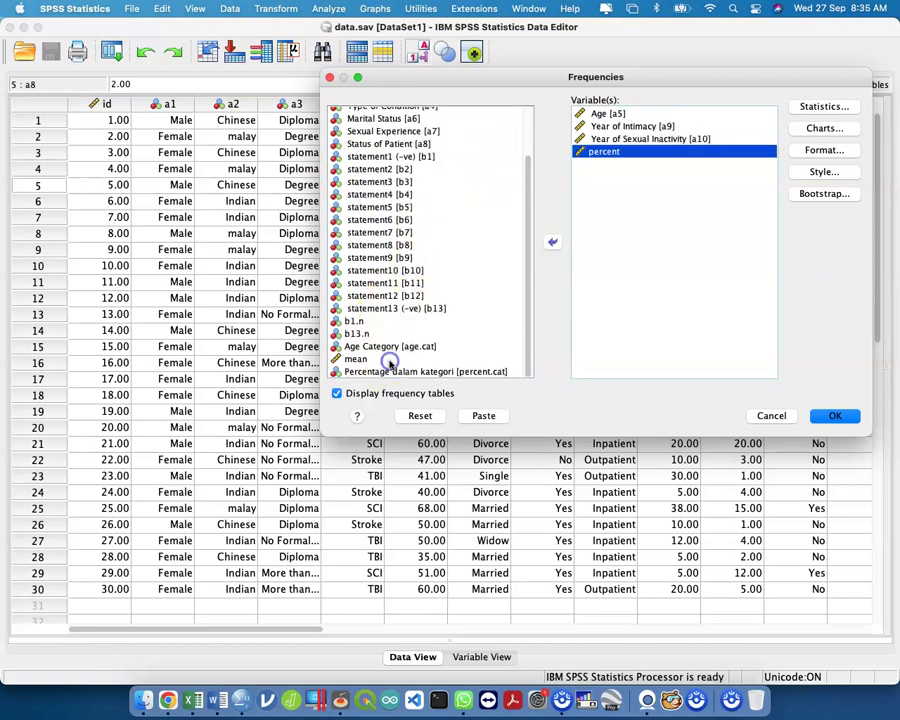
{"action": "left_click", "coordinate": [620, 115]}
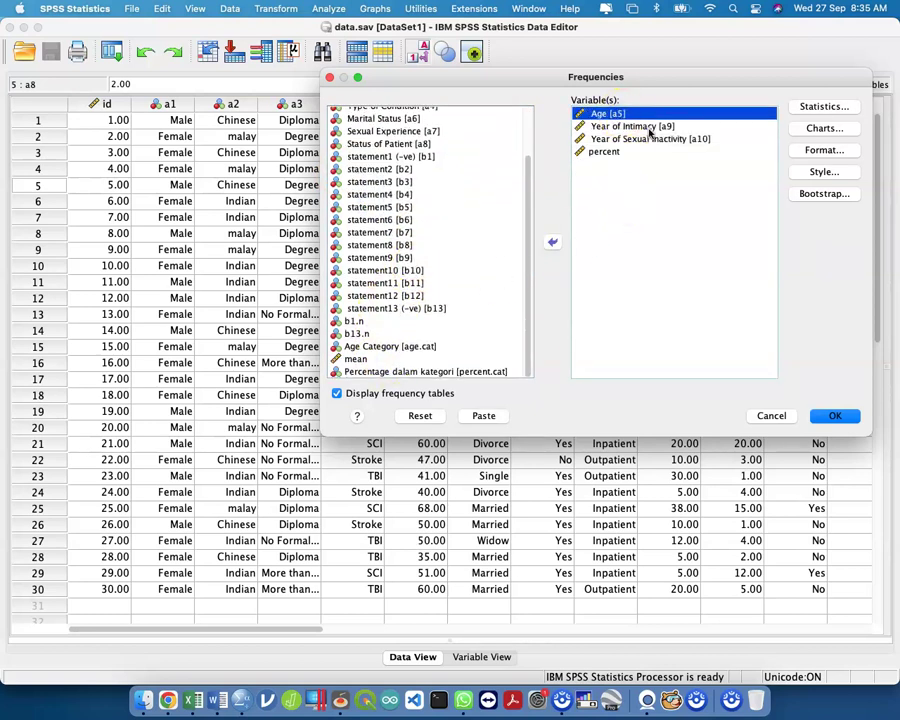
{"action": "left_click", "coordinate": [626, 126]}
{"action": "left_click", "coordinate": [657, 140]}
{"action": "left_click", "coordinate": [611, 152]}
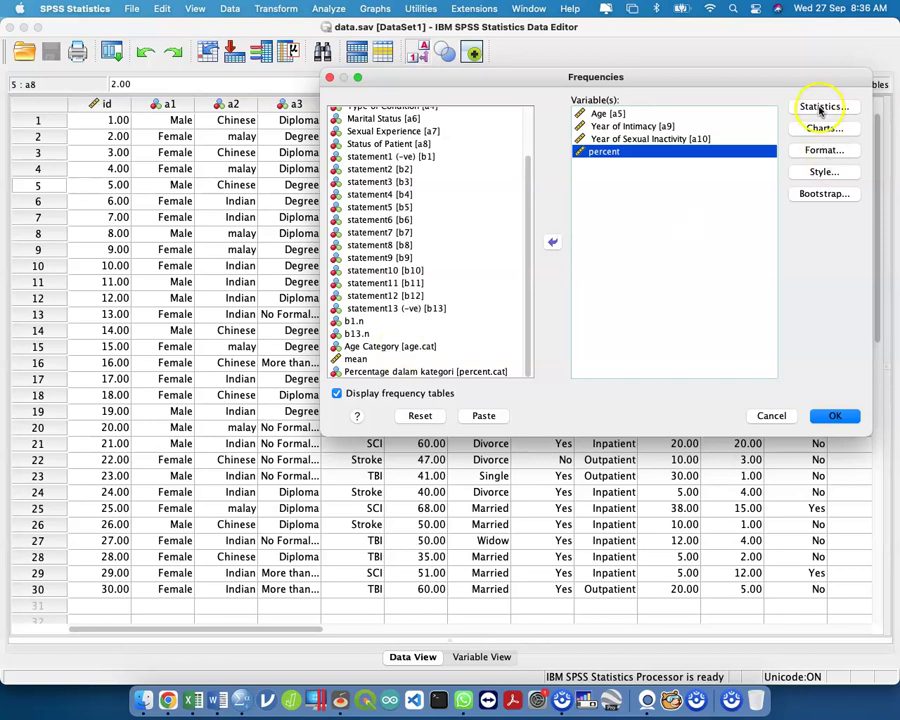
Include Mean, Median, Mode and Quartiles in the statistics of the Frequencies analysis
{"action": "left_click_drag", "start_coordinate": [838, 80], "coordinate": [672, 94]}
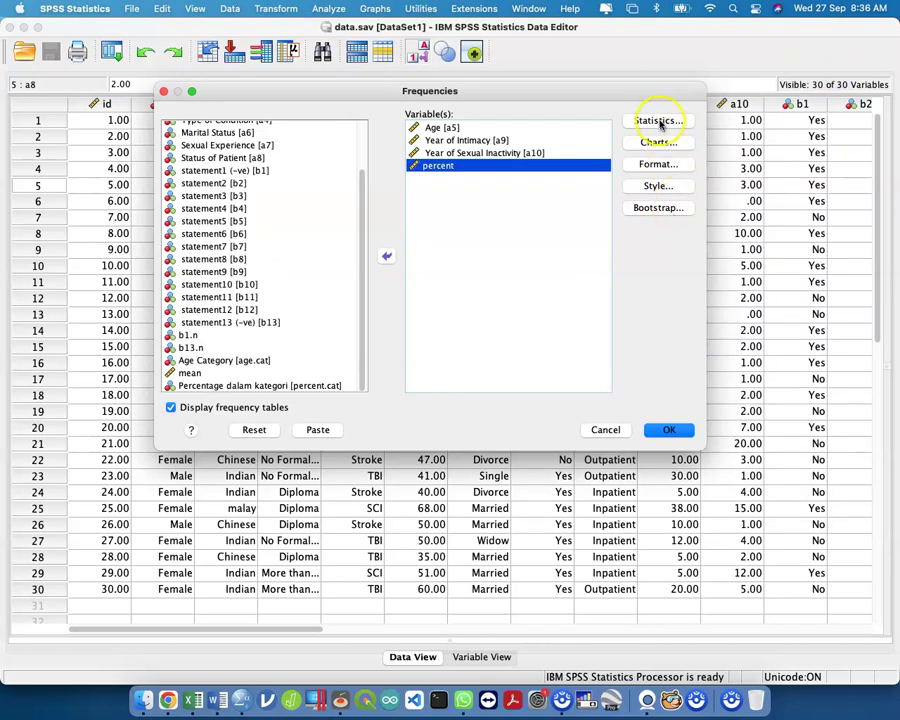
{"action": "left_click", "coordinate": [659, 121]}
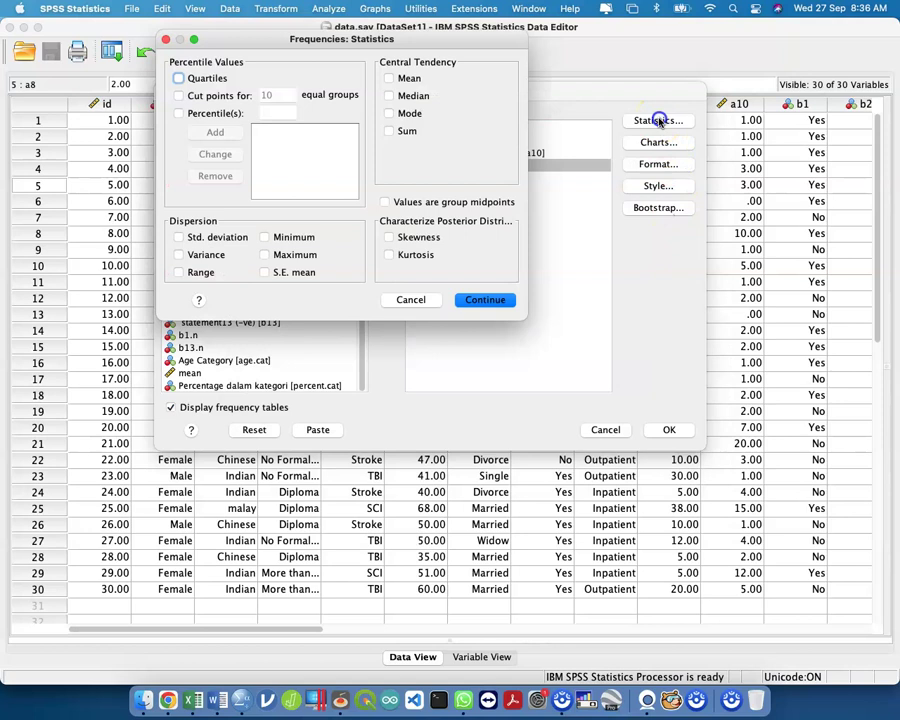
{"action": "left_click", "coordinate": [390, 78]}
{"action": "left_click", "coordinate": [408, 96]}
{"action": "left_click", "coordinate": [410, 113]}
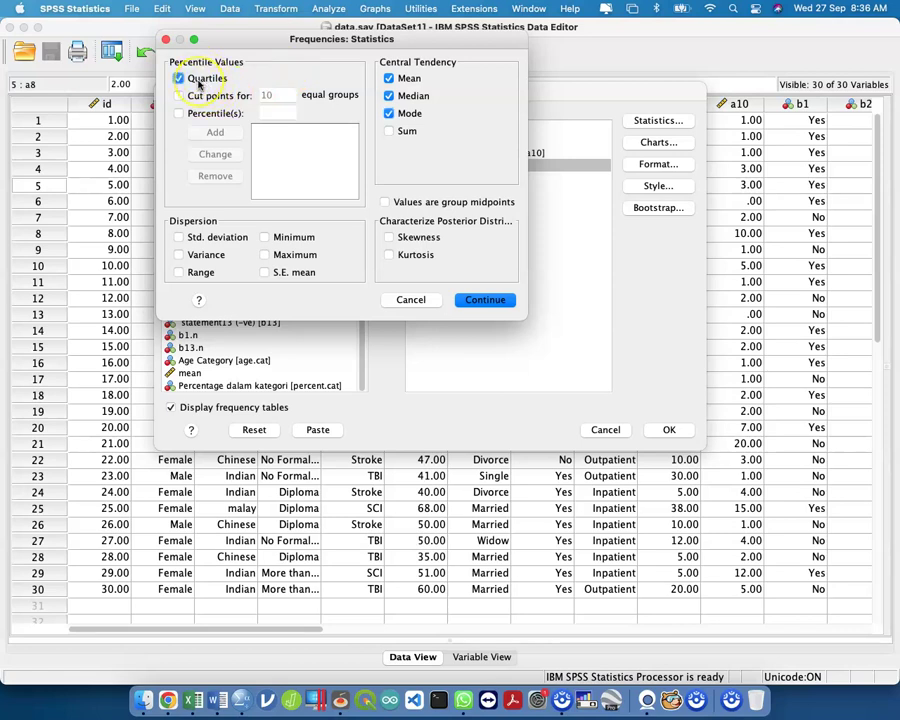
Include the dispersion measures Std. deviation, Variance, Range, Minimum, Maximum and S.E. mean in the Frequencies statistics
{"action": "left_click", "coordinate": [220, 237]}
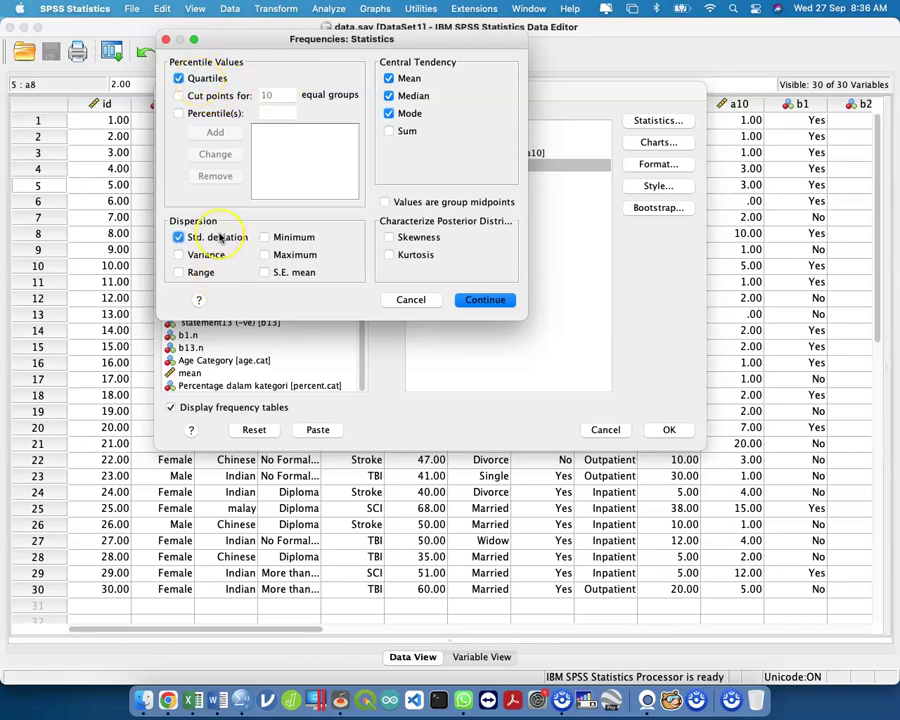
{"action": "left_click", "coordinate": [197, 273]}
{"action": "left_click", "coordinate": [179, 272]}
{"action": "left_click", "coordinate": [215, 255]}
{"action": "left_click", "coordinate": [205, 273]}
{"action": "left_click", "coordinate": [264, 237]}
{"action": "left_click", "coordinate": [264, 254]}
{"action": "left_click", "coordinate": [265, 273]}
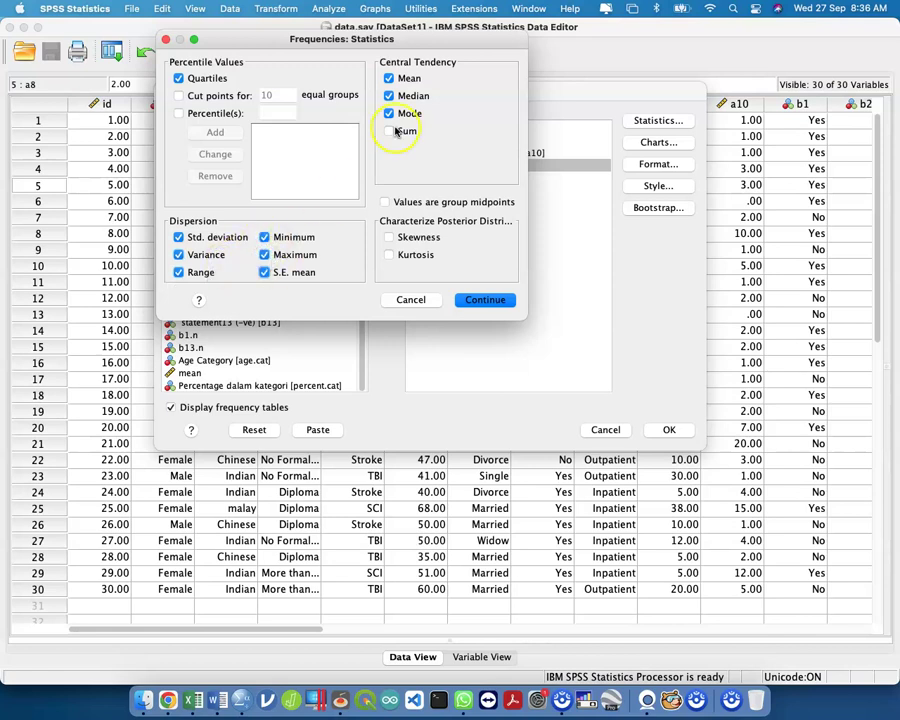
{"action": "left_click", "coordinate": [390, 132]}
{"action": "left_click", "coordinate": [389, 237]}
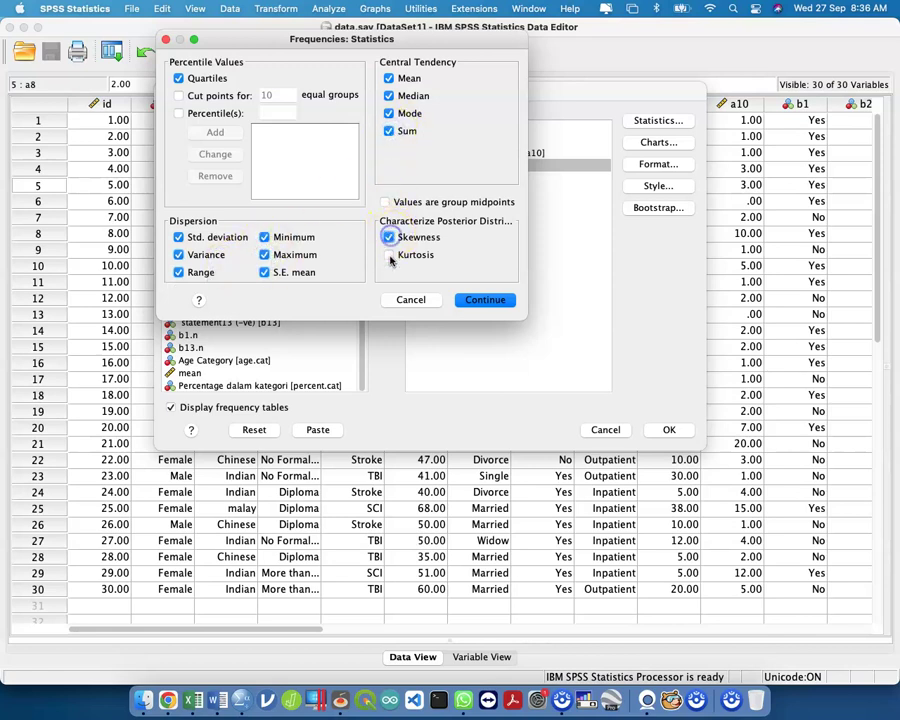
{"action": "left_click", "coordinate": [389, 237]}
{"action": "left_click", "coordinate": [390, 132]}
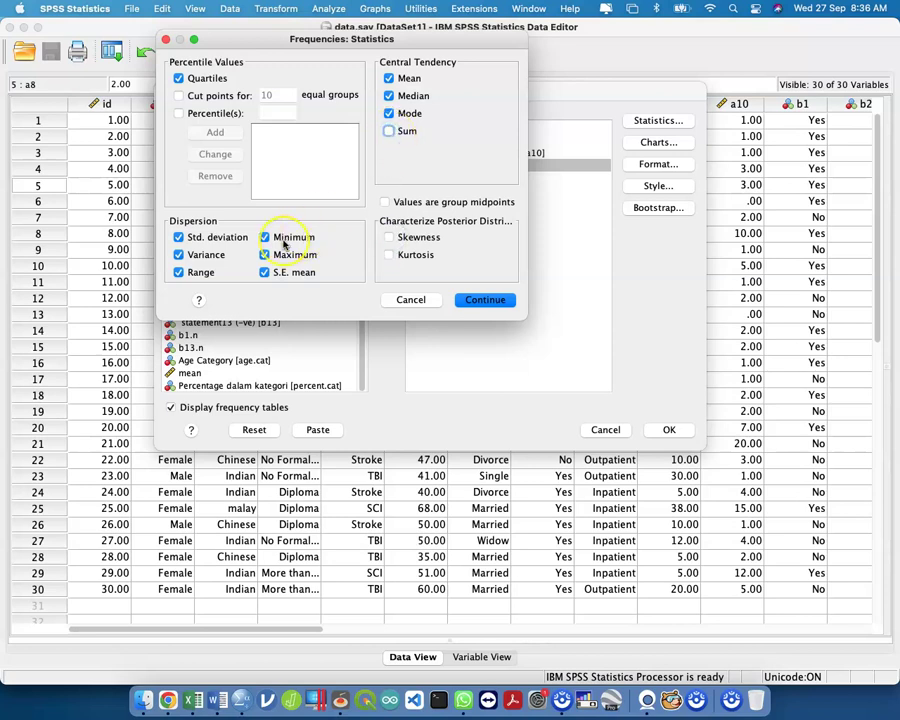
Exclude S.E. mean, Maximum, Minimum and Variance from the dispersion statistics of the Frequencies analysis
{"action": "left_click", "coordinate": [266, 274]}
{"action": "left_click", "coordinate": [265, 255]}
{"action": "left_click", "coordinate": [266, 238]}
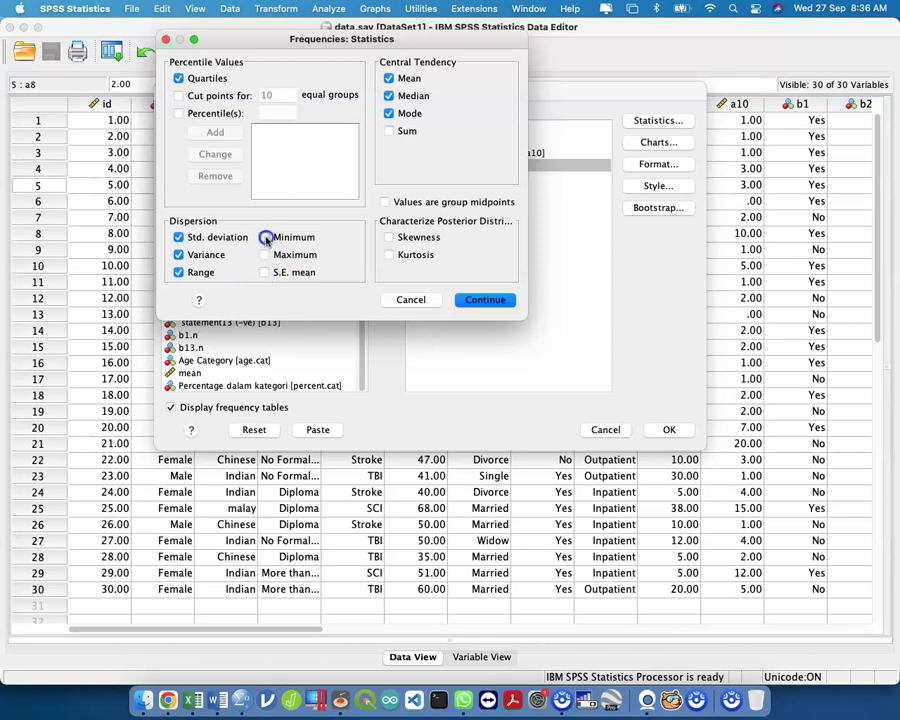
{"action": "left_click", "coordinate": [211, 256]}
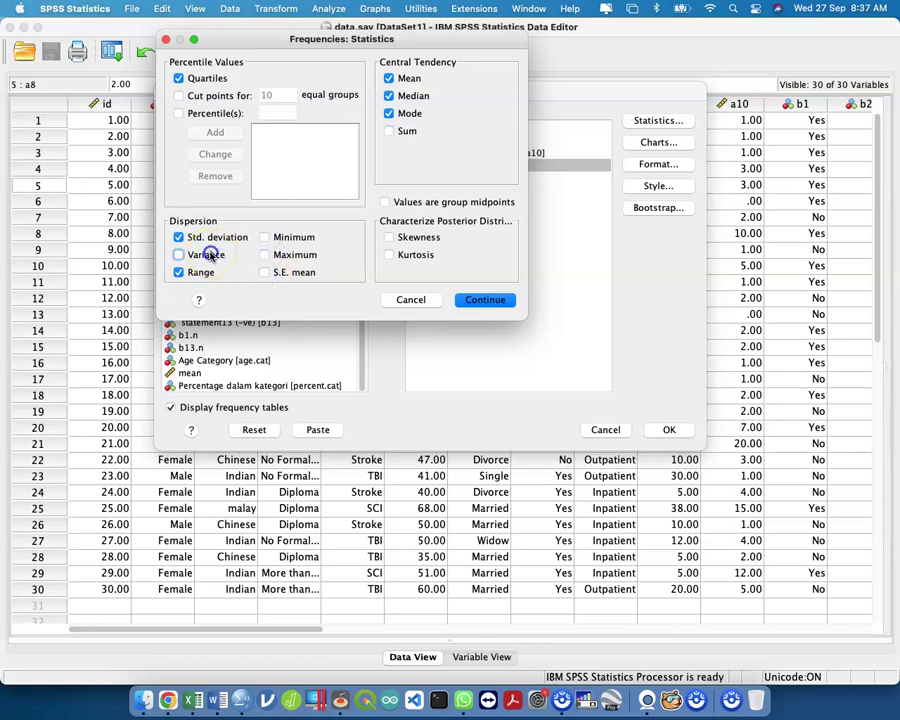
{"action": "left_click", "coordinate": [211, 114]}
{"action": "left_click", "coordinate": [291, 113]}
{"action": "type", "text": "1"}
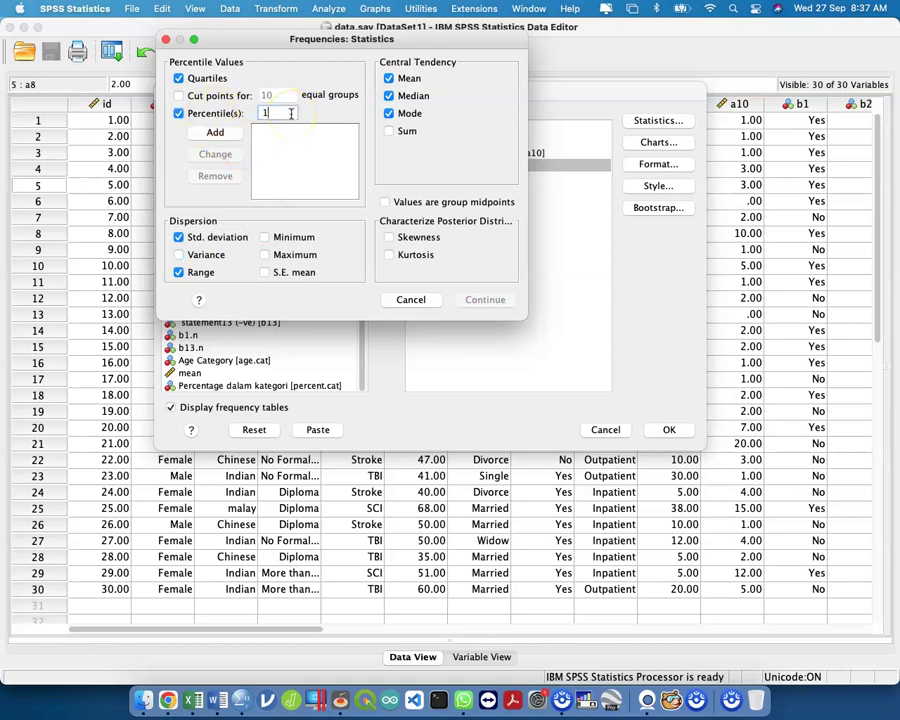
{"action": "type", "text": "0"}
{"action": "left_click", "coordinate": [216, 133]}
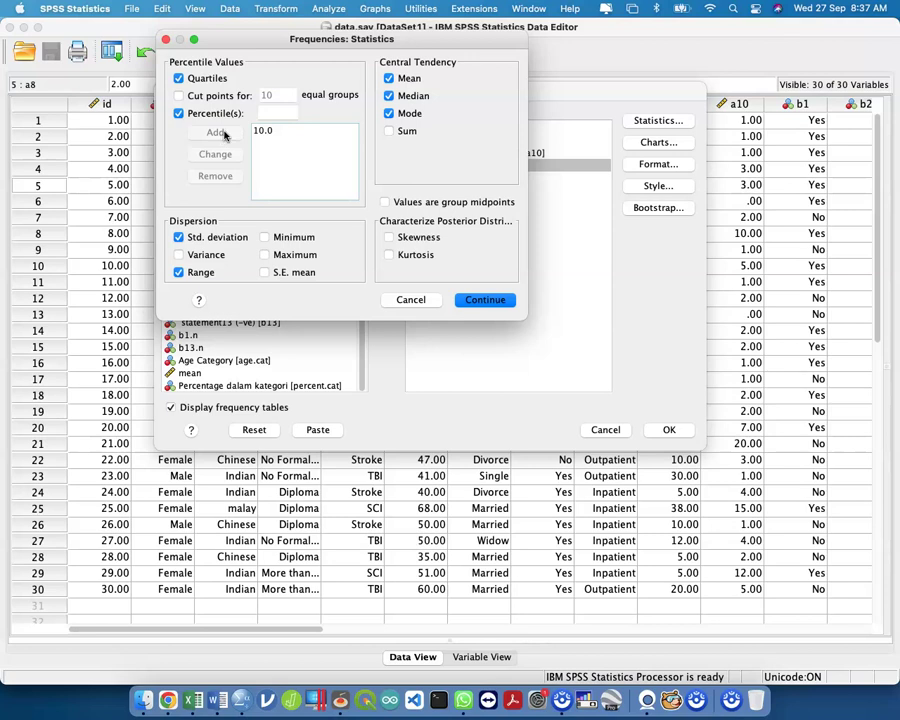
{"action": "left_click", "coordinate": [222, 175]}
{"action": "left_click", "coordinate": [179, 113]}
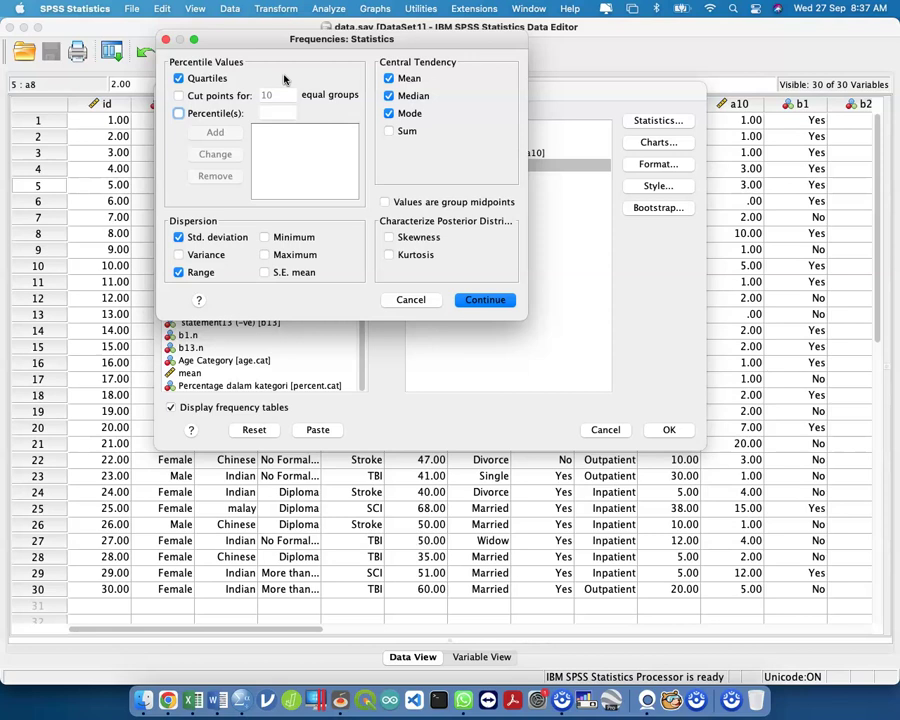
Accept the statistics selection, turn off the frequency tables and paste the Frequencies command as syntax
{"action": "key", "text": "Return"}
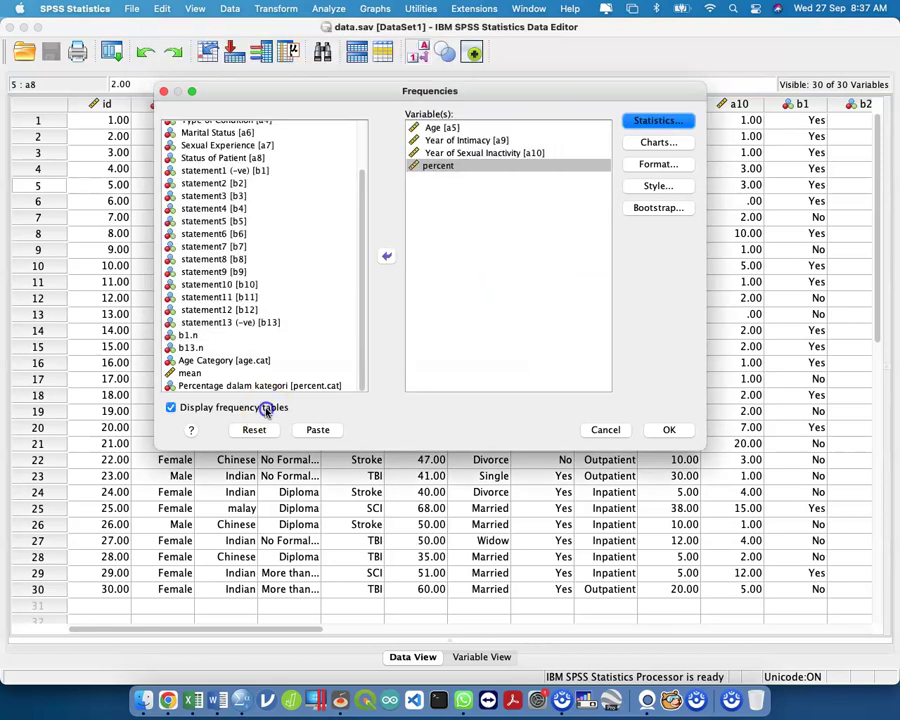
{"action": "left_click", "coordinate": [266, 409]}
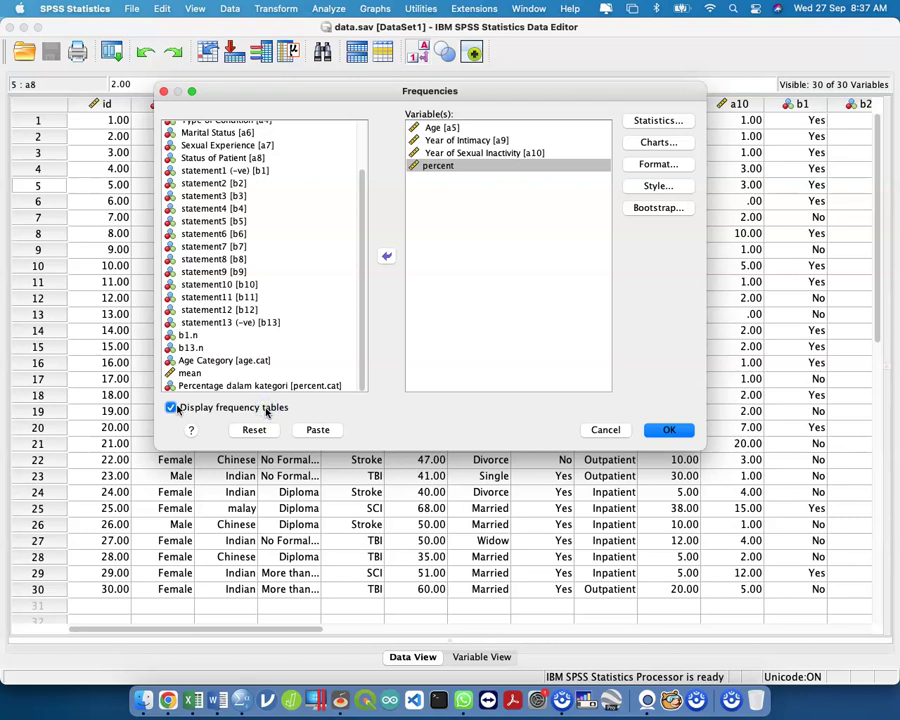
{"action": "left_click", "coordinate": [267, 410]}
{"action": "left_click", "coordinate": [318, 430]}
Run only the newly pasted Frequencies command for a5, a9, a10 and percent from the SyntaxADNR.sps syntax file
{"action": "key", "text": "ctrl+Up"}
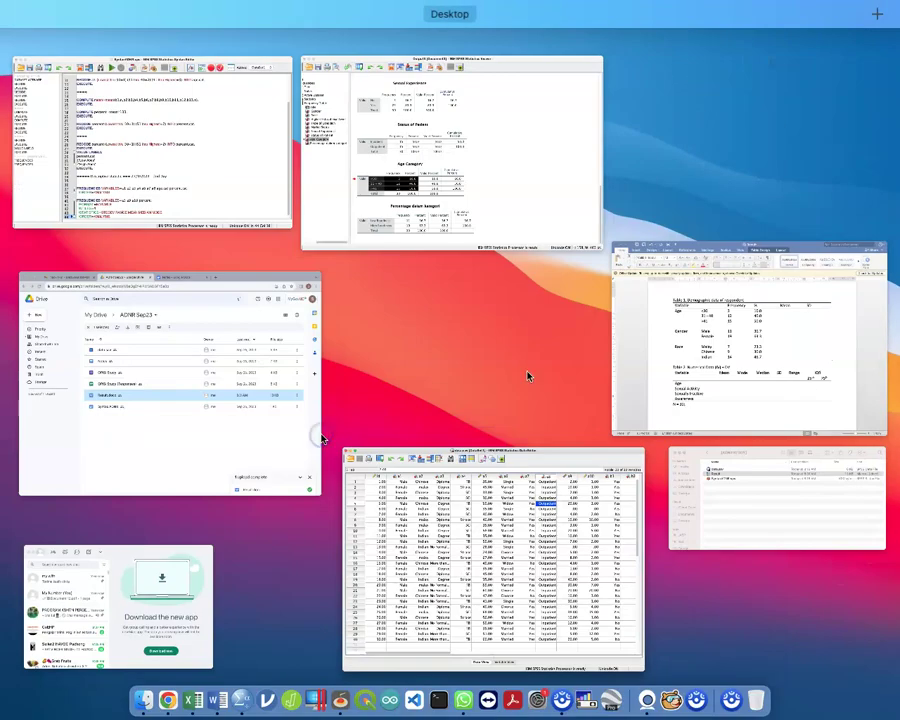
{"action": "left_click", "coordinate": [249, 225]}
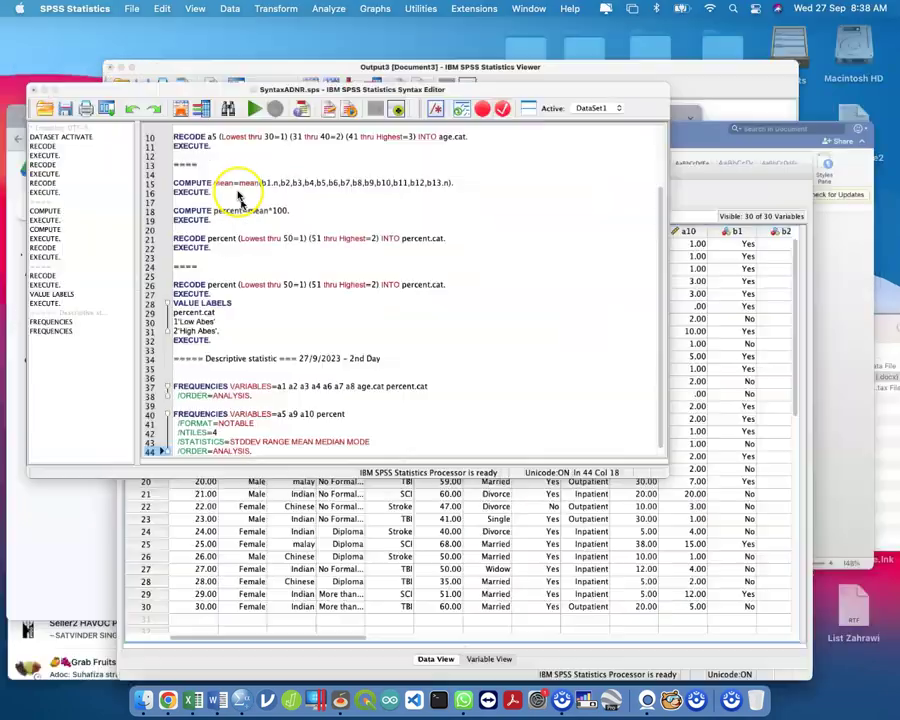
{"action": "scroll", "coordinate": [423, 500], "scroll_direction": "down", "scroll_amount": 1}
{"action": "scroll", "coordinate": [423, 500], "scroll_direction": "up", "scroll_amount": 2}
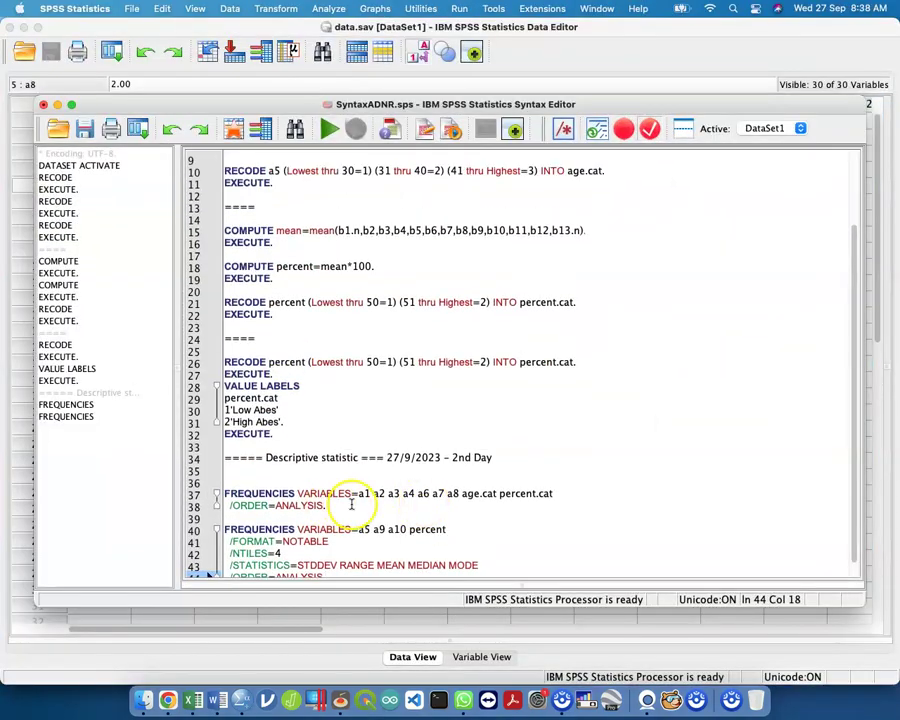
{"action": "left_click_drag", "start_coordinate": [463, 104], "coordinate": [463, 27]}
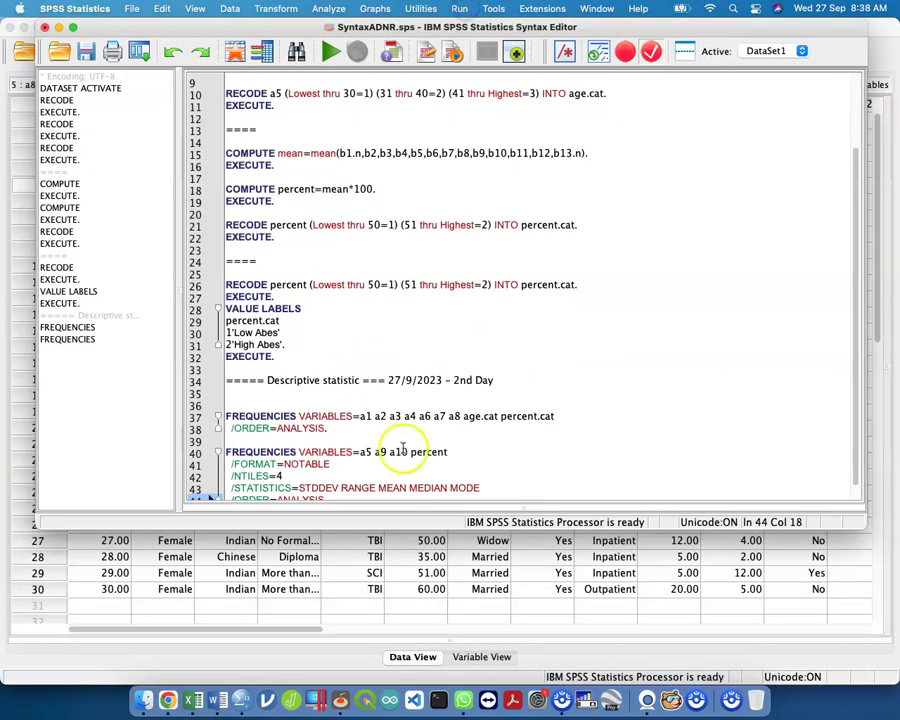
{"action": "scroll", "coordinate": [410, 460], "scroll_direction": "down", "scroll_amount": 2}
{"action": "left_click_drag", "start_coordinate": [367, 481], "coordinate": [212, 430]}
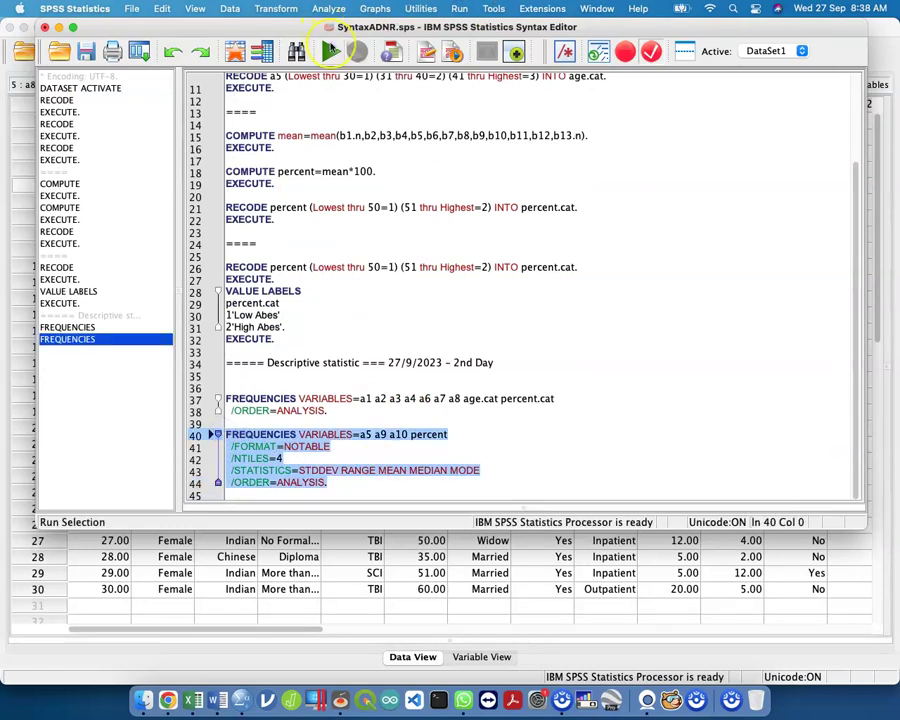
{"action": "left_click", "coordinate": [331, 51]}
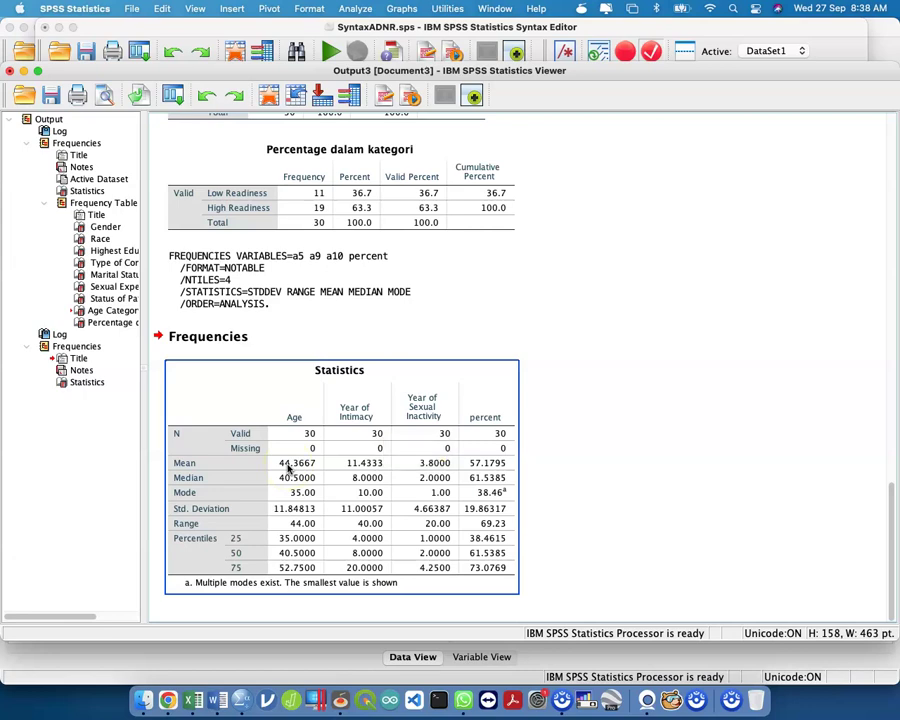
Minimize the syntax and data editors and arrange the Result document beside the output viewer's Statistics table
{"action": "left_click_drag", "start_coordinate": [62, 75], "coordinate": [453, 50]}
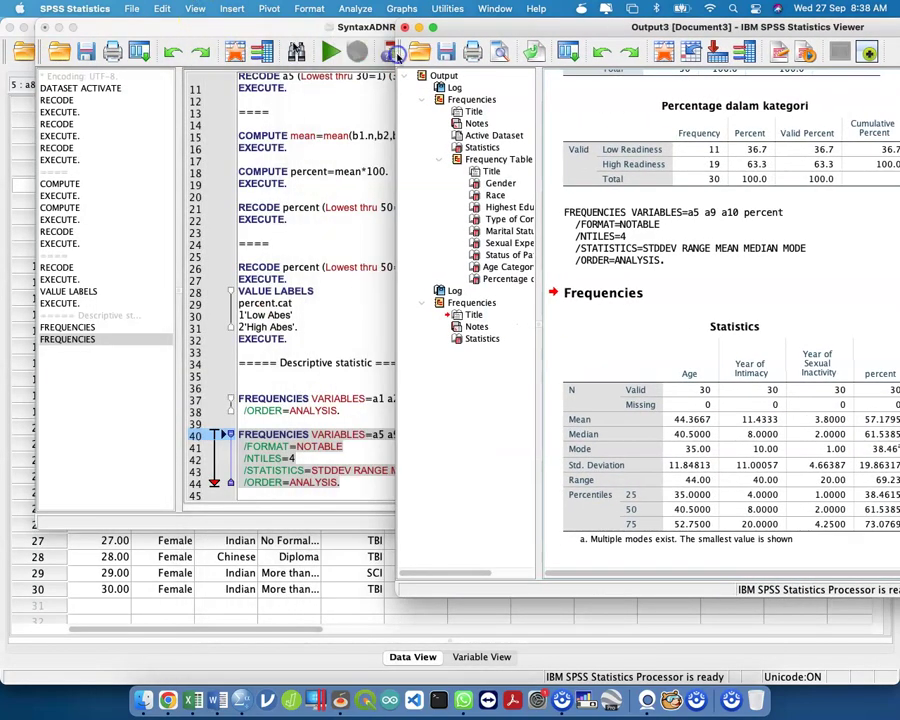
{"action": "left_click", "coordinate": [72, 27]}
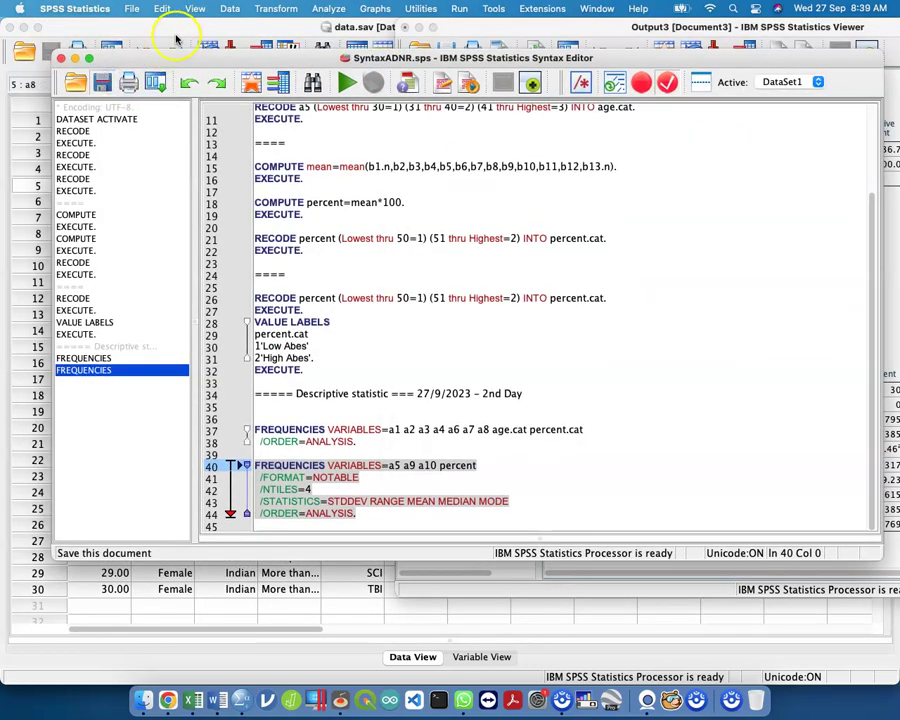
{"action": "left_click", "coordinate": [76, 58]}
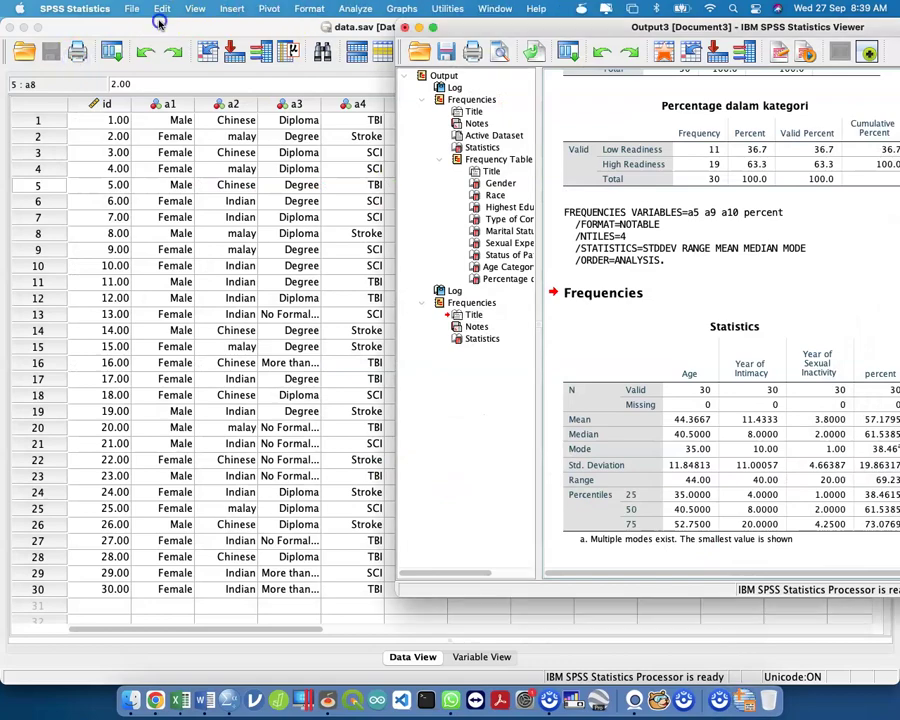
{"action": "double_click", "coordinate": [68, 28]}
{"action": "left_click", "coordinate": [24, 27]}
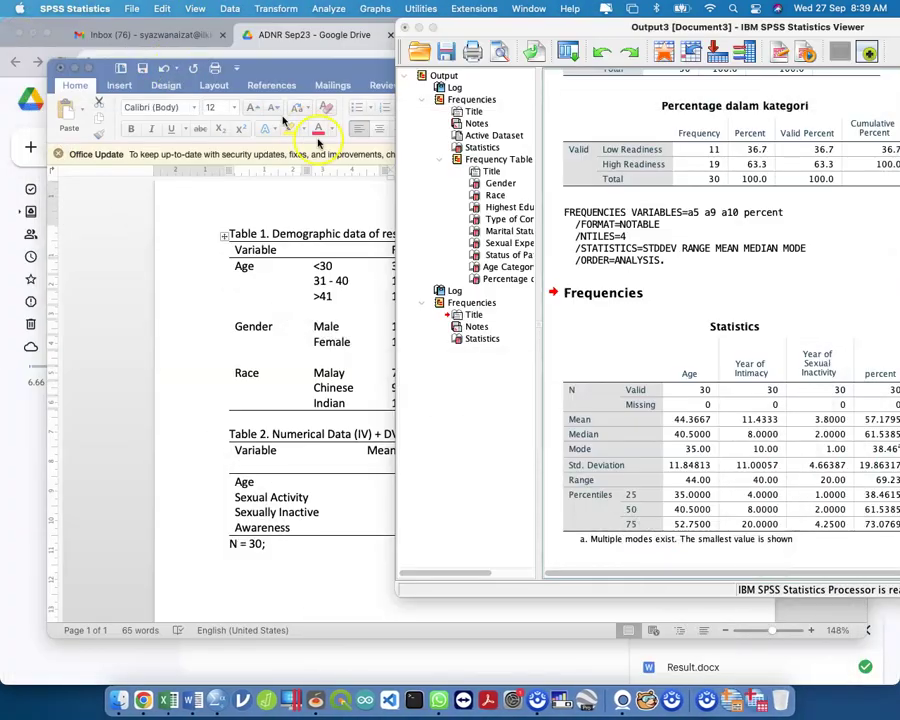
{"action": "left_click_drag", "start_coordinate": [335, 72], "coordinate": [186, 32]}
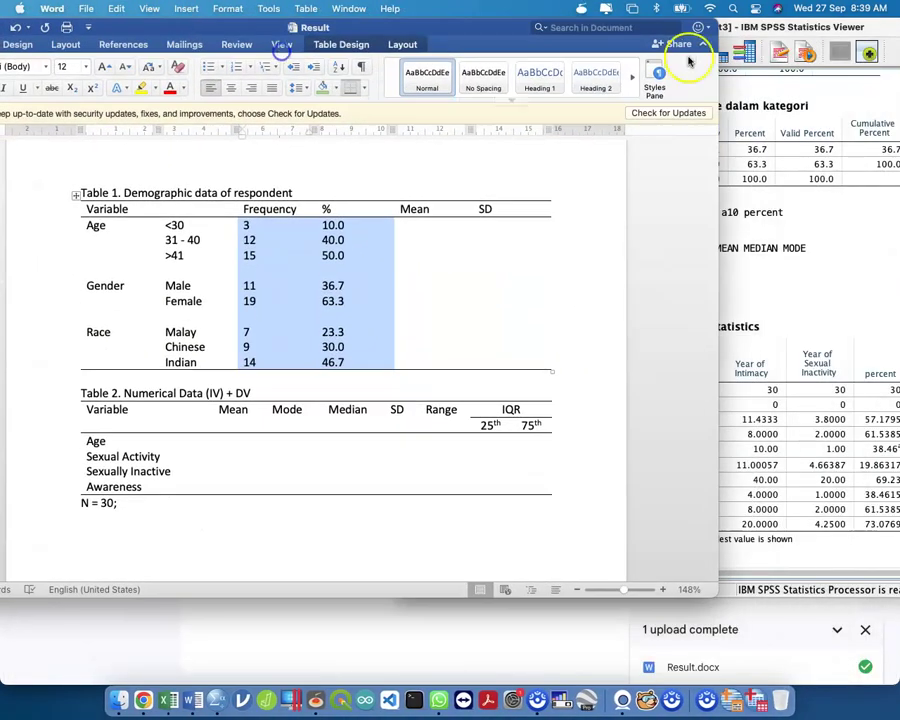
{"action": "left_click_drag", "start_coordinate": [711, 22], "coordinate": [527, 8]}
{"action": "left_click", "coordinate": [707, 388]}
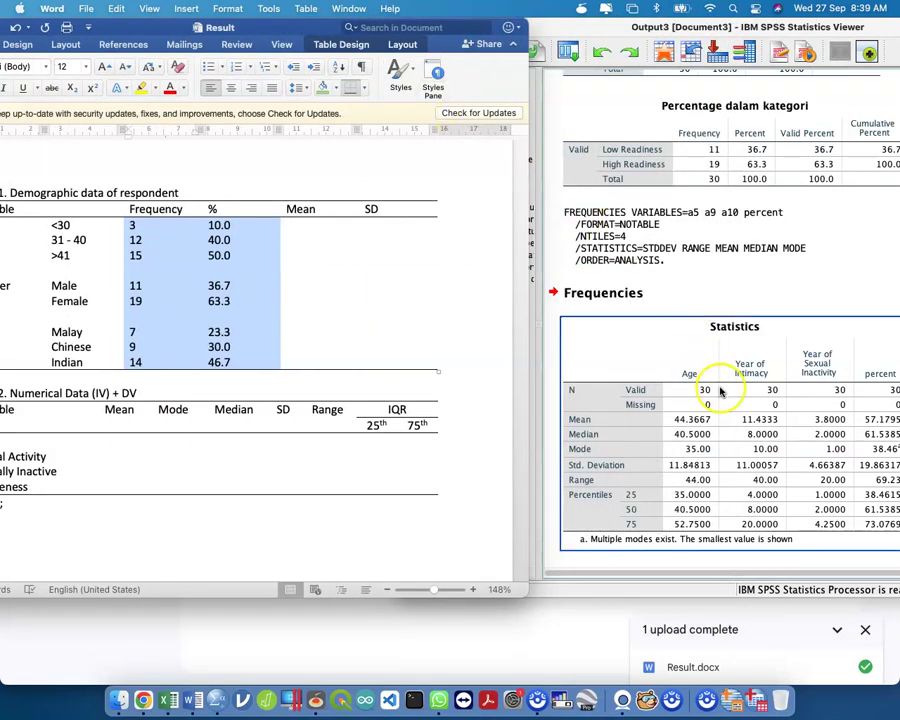
{"action": "left_click", "coordinate": [730, 397]}
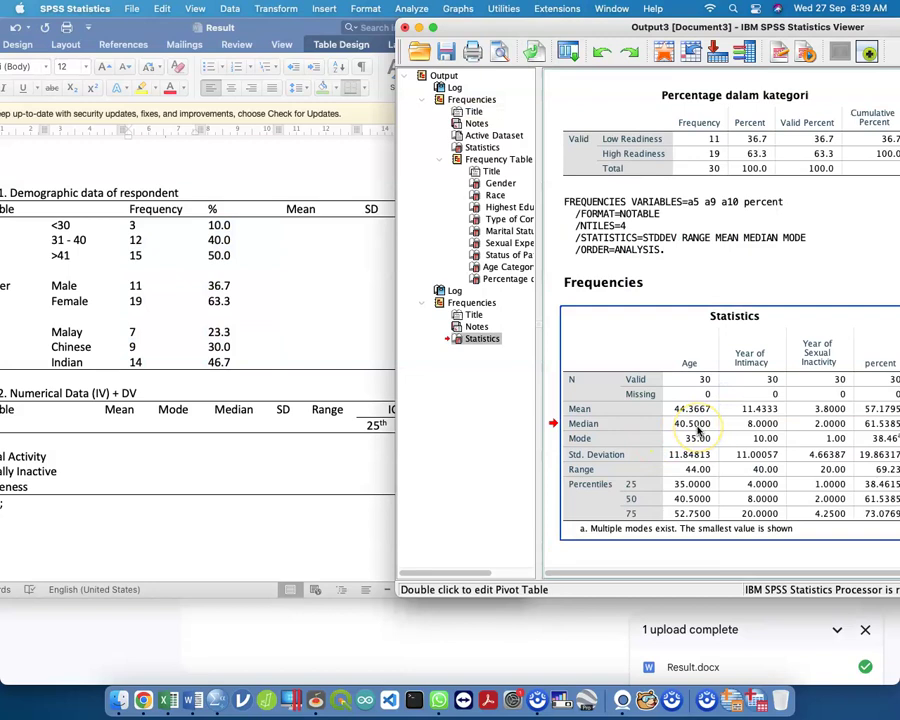
Enter a mean of 44.4 and an SD of 11.8 for Age in Table 1 of the Result document
{"action": "left_click", "coordinate": [134, 441]}
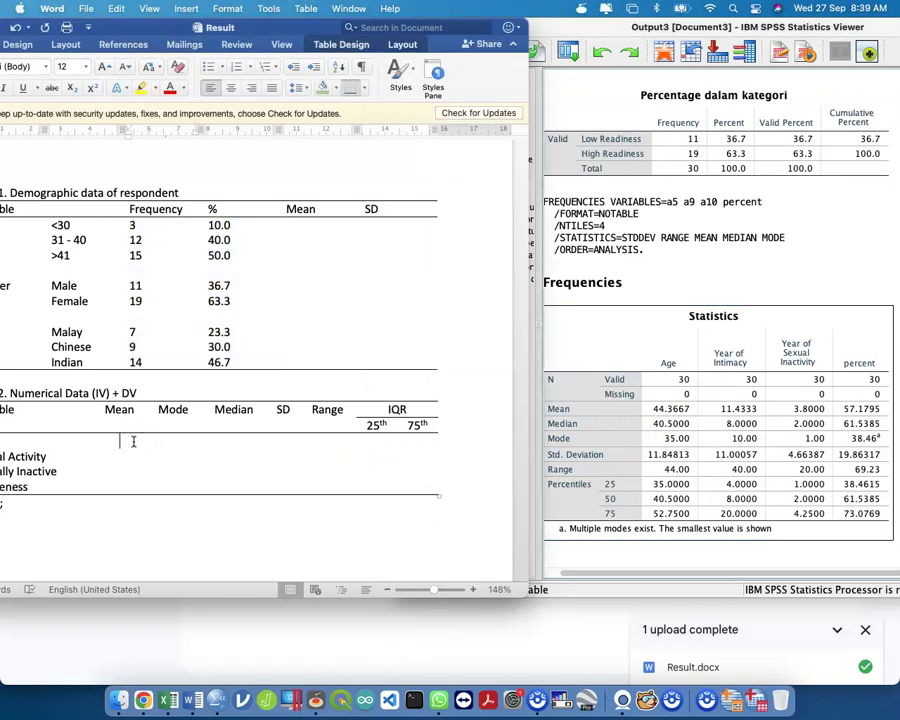
{"action": "scroll", "coordinate": [351, 227], "scroll_direction": "down", "scroll_amount": 3}
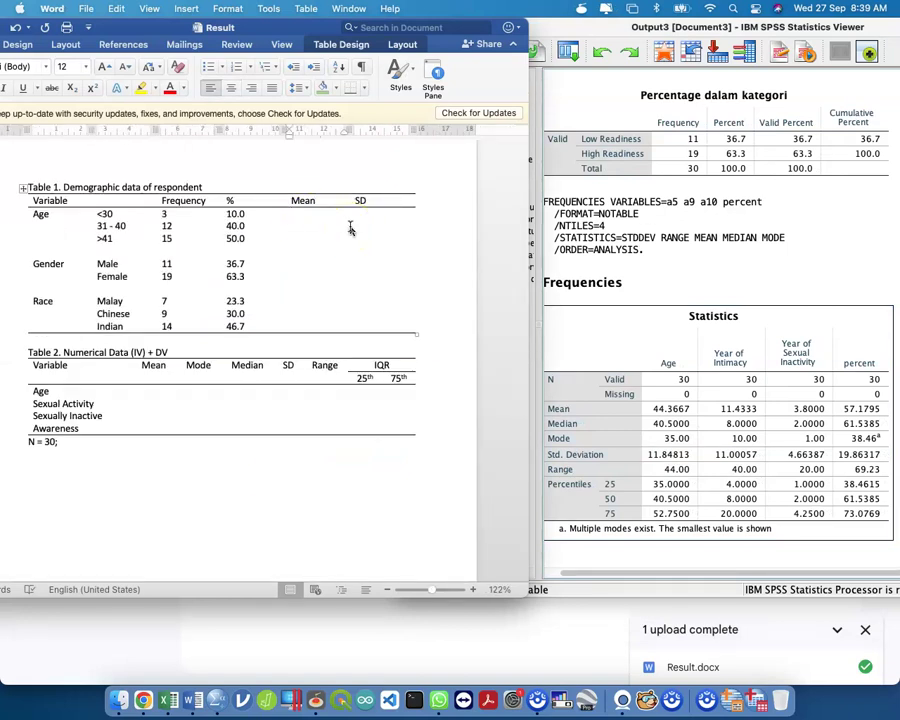
{"action": "type", "text": "44"}
{"action": "type", "text": "44.4\t11.8"}
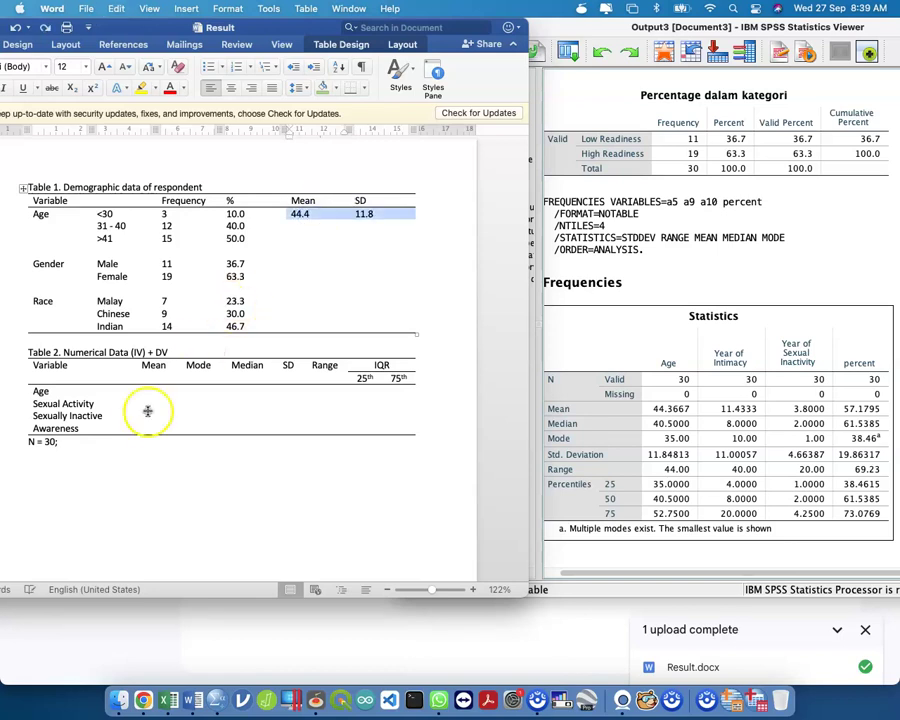
Enter a mean of 44 and a mode of 35 in the Age row of Table 2
{"action": "left_click", "coordinate": [157, 395]}
{"action": "type", "text": "4"}
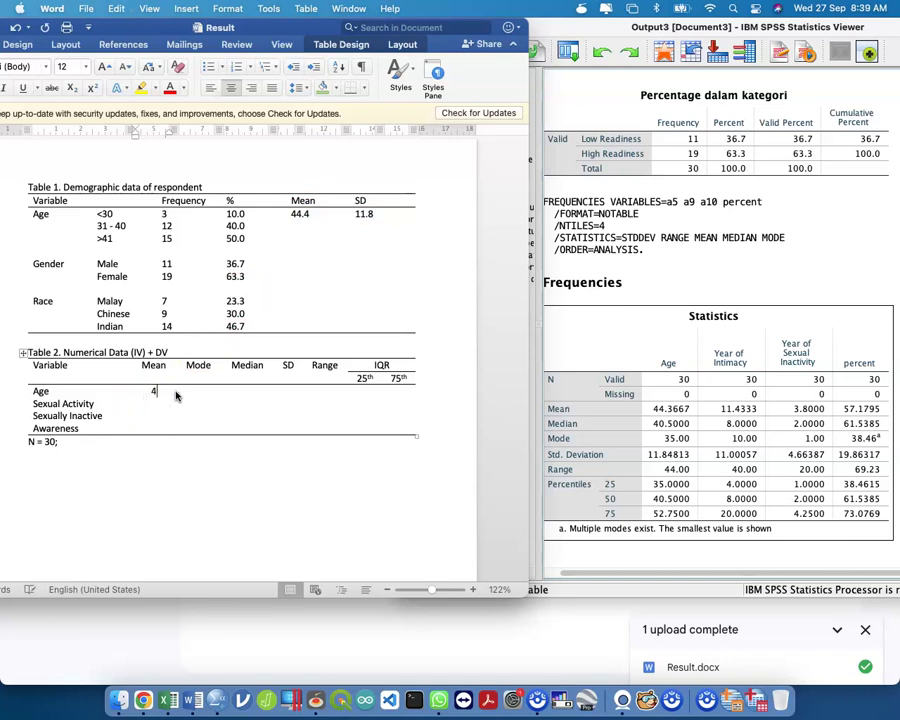
{"action": "type", "text": "4"}
{"action": "key", "text": "Tab"}
{"action": "type", "text": "35"}
Change the Age mean to 44 and the SD to 11 in Table 1
{"action": "left_click", "coordinate": [316, 213]}
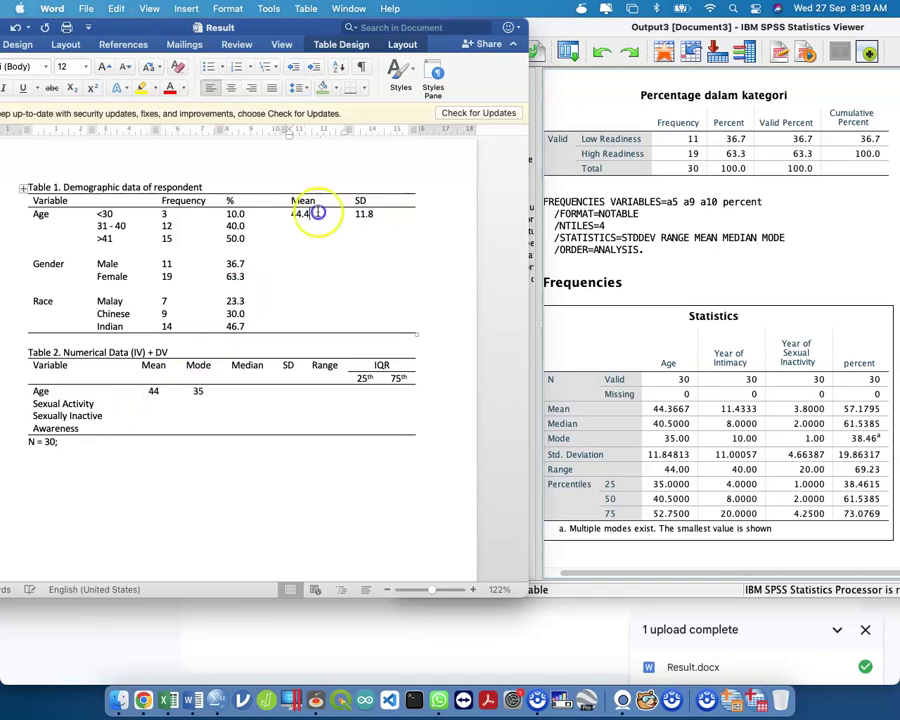
{"action": "key", "text": "BackSpace"}
{"action": "key", "text": "BackSpace"}
{"action": "key", "text": "Tab"}
{"action": "type", "text": "11"}
Append "(Years)" to the Age label in Table 1 and add "(Unit)" on a new line under the Variable heading
{"action": "left_click", "coordinate": [84, 219]}
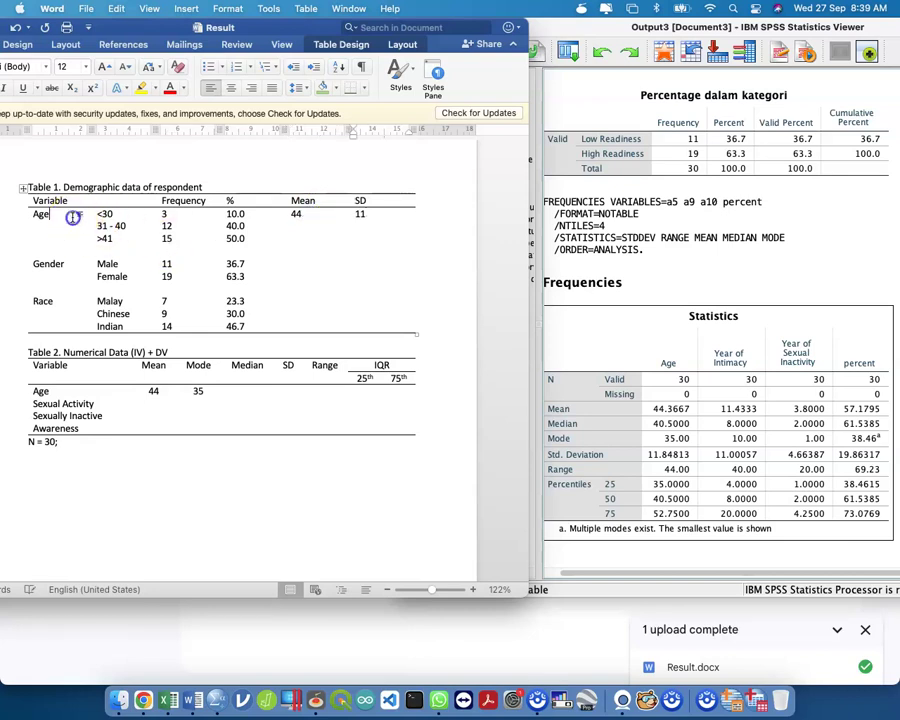
{"action": "type", "text": "(Years)"}
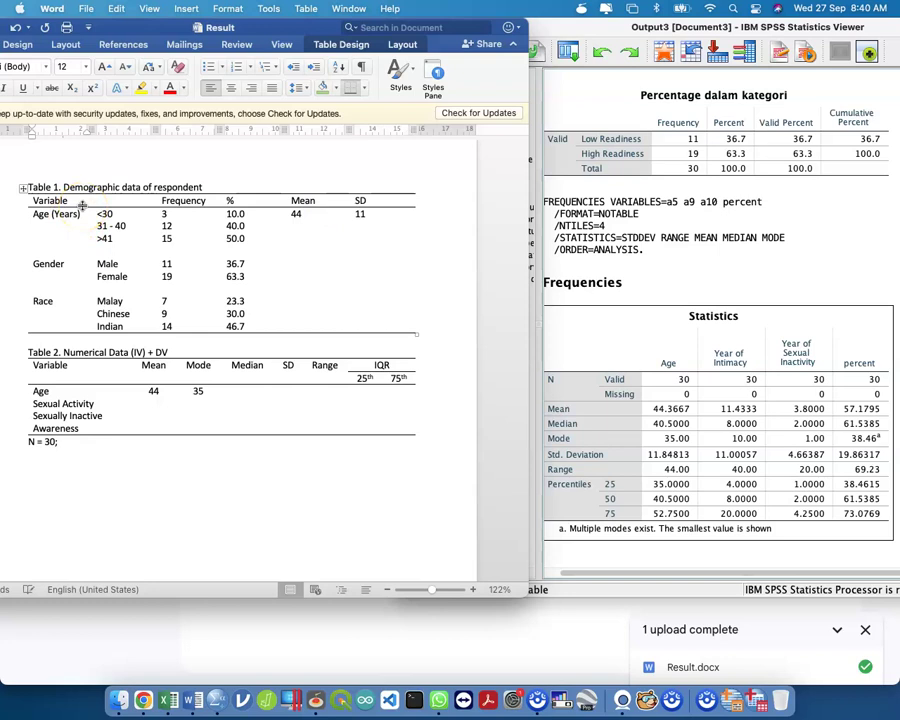
{"action": "left_click", "coordinate": [83, 206]}
{"action": "key", "text": "Return"}
{"action": "type", "text": "(Unit)"}
{"action": "left_click", "coordinate": [97, 208]}
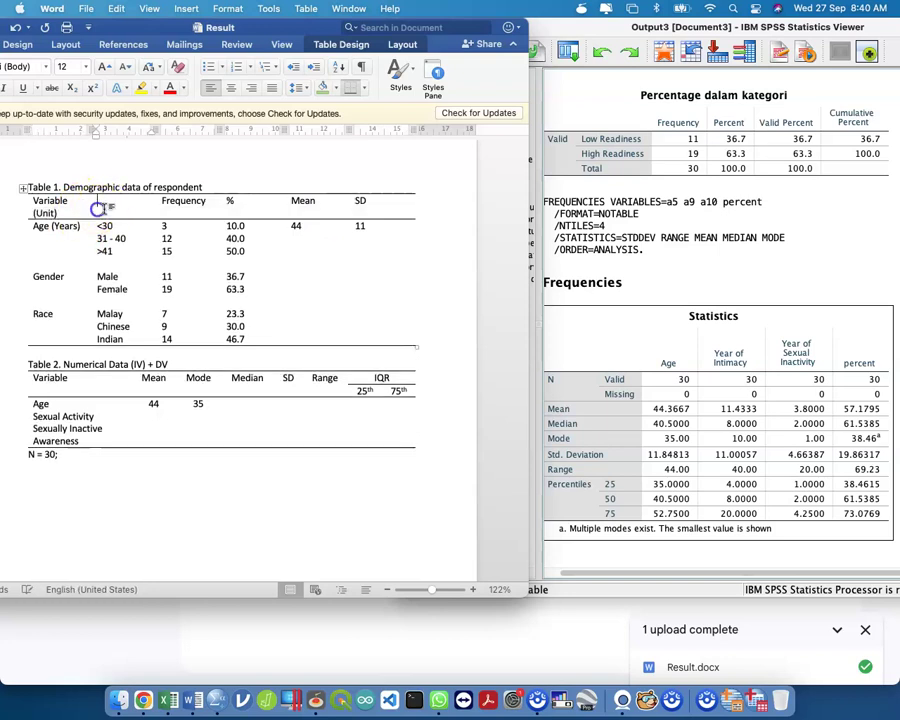
{"action": "left_click", "coordinate": [96, 203]}
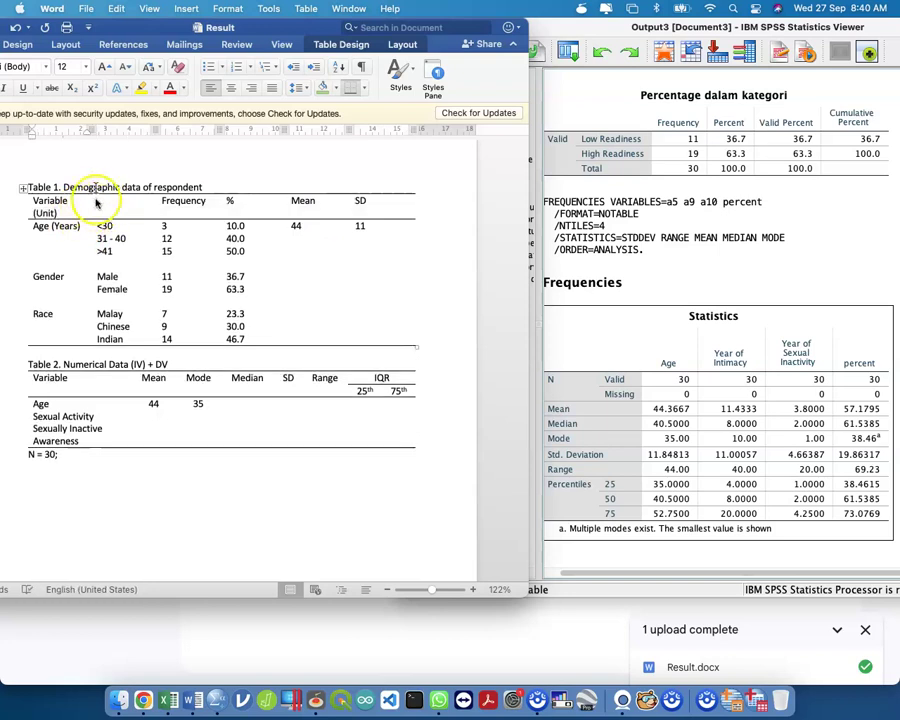
{"action": "left_click_drag", "start_coordinate": [97, 130], "coordinate": [112, 128]}
{"action": "key", "text": "super+z"}
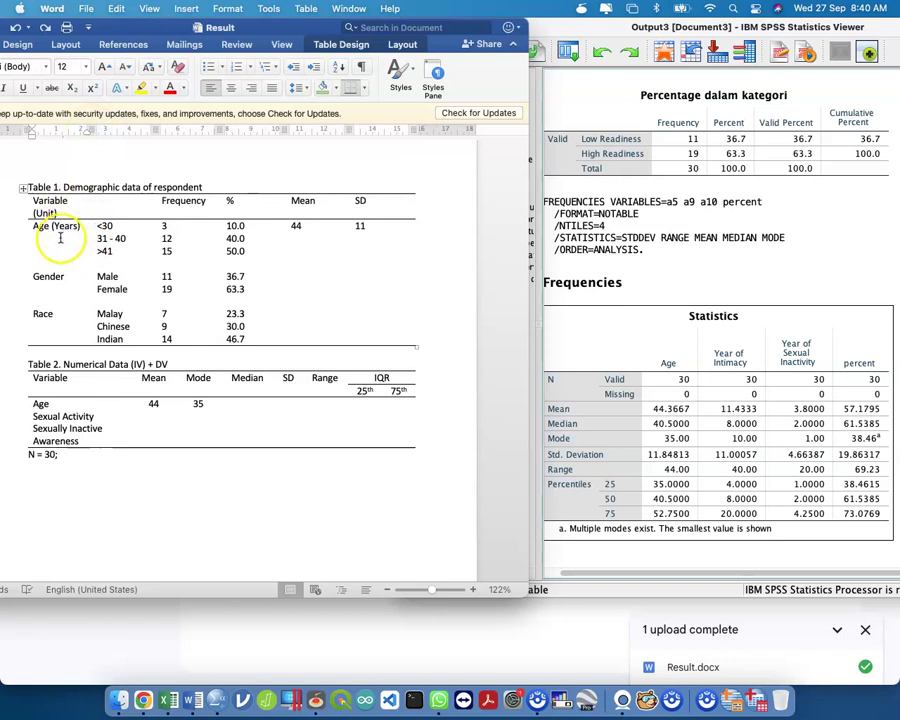
Append "(Years)" to the Age and Sexual Activity labels in Table 2
{"action": "left_click", "coordinate": [72, 403]}
{"action": "type", "text": "("}
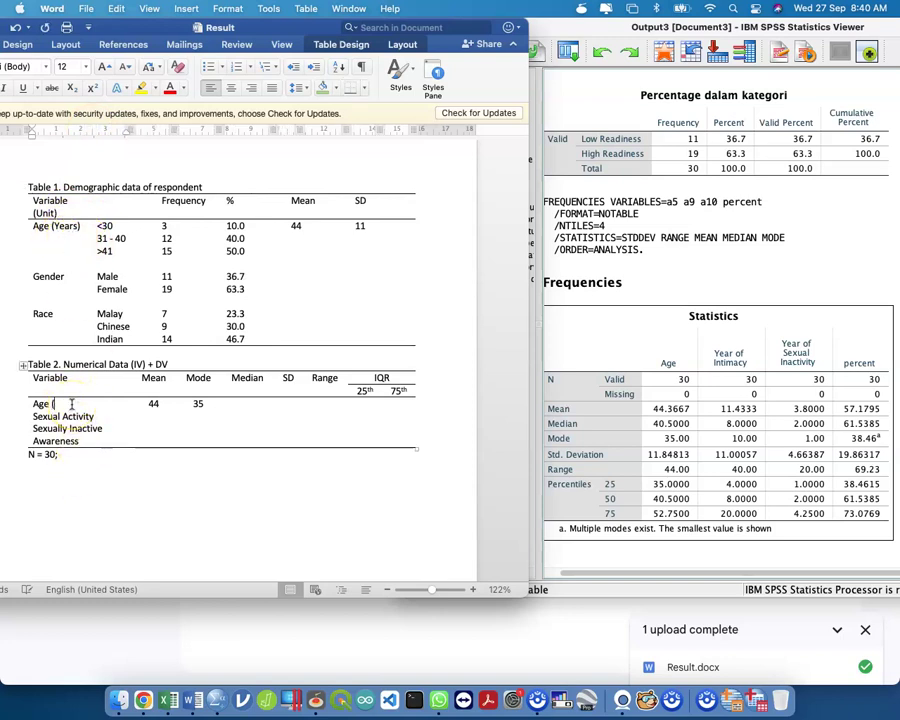
{"action": "type", "text": "Y"}
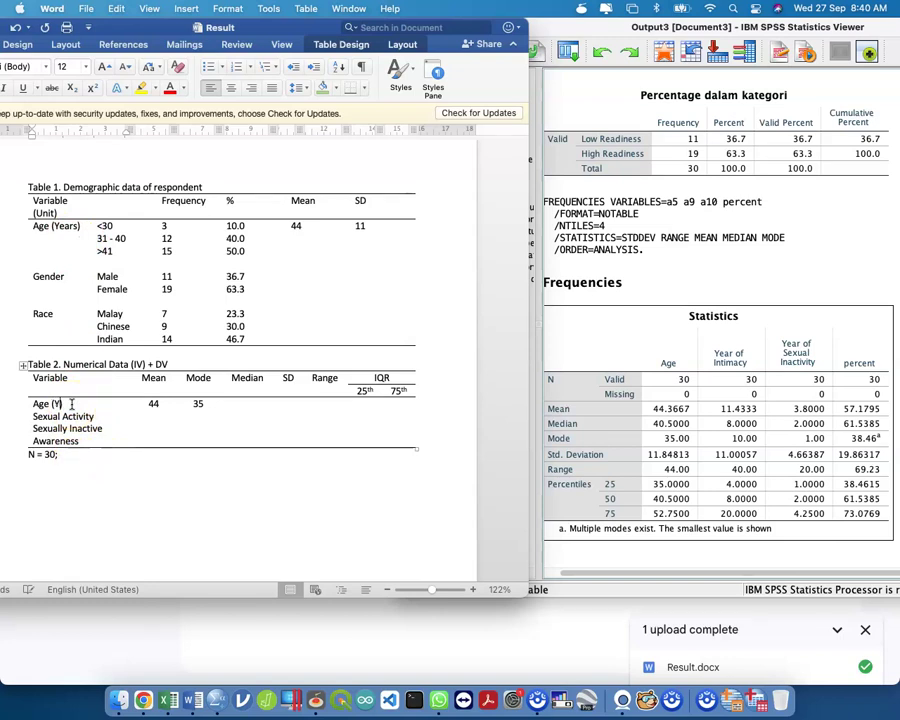
{"action": "type", "text": "ears)"}
{"action": "key", "text": "Down"}
{"action": "key", "text": "End"}
{"action": "type", "text": "(Years)"}
Add the abbreviated unit "(Yr.)" to the Sexually Inactive label in Table 2
{"action": "key", "text": "Down"}
{"action": "key", "text": "End"}
{"action": "type", "text": "()"}
{"action": "key", "text": "Left"}
{"action": "type", "text": "Years"}
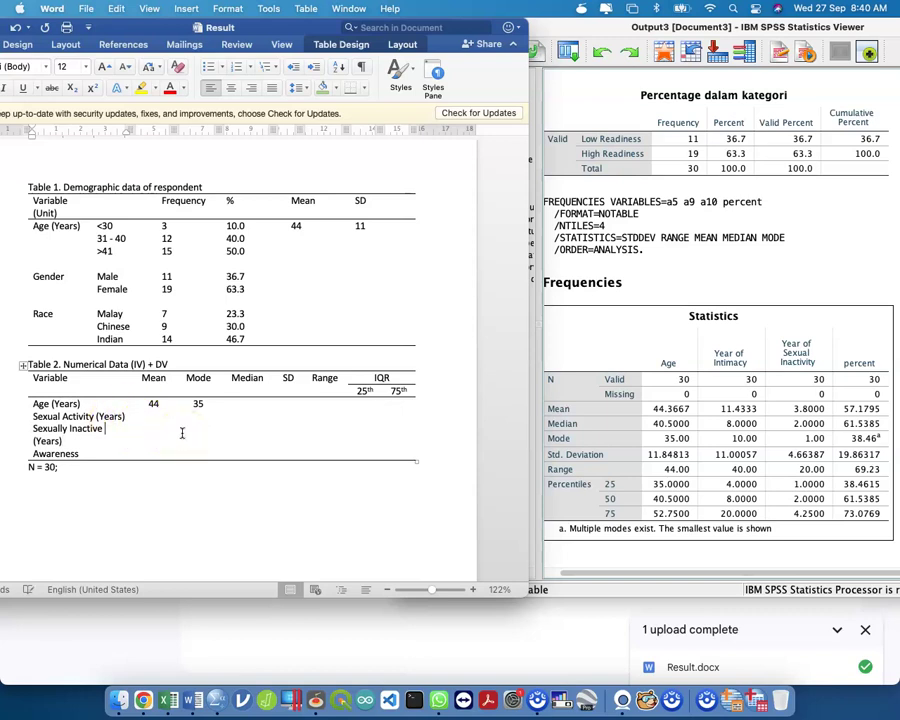
{"action": "key", "text": "BackSpace"}
{"action": "key", "text": "BackSpace"}
{"action": "key", "text": "BackSpace"}
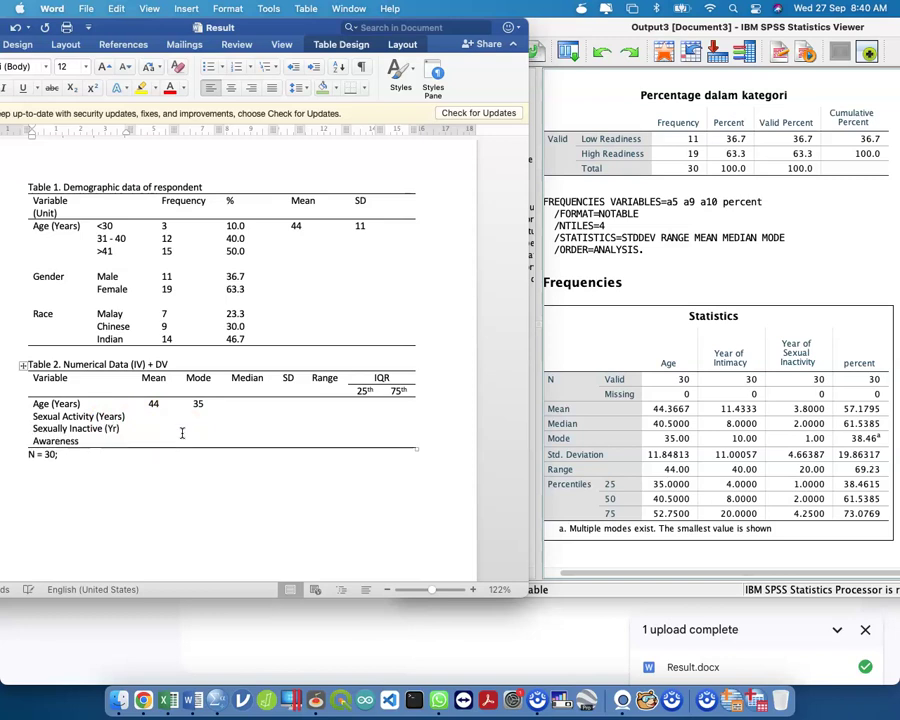
{"action": "type", "text": "."}
Add the abbreviation note "Yr = Years;" after "N = 30;" below Table 2
{"action": "key", "text": "Down"}
{"action": "key", "text": "Down"}
{"action": "key", "text": "End"}
{"action": "type", "text": "Yr = Years;"}
Abbreviate the unit in the Sexual Activity and Age labels of Table 2 from "Years" to "Yr."
{"action": "left_click", "coordinate": [113, 416]}
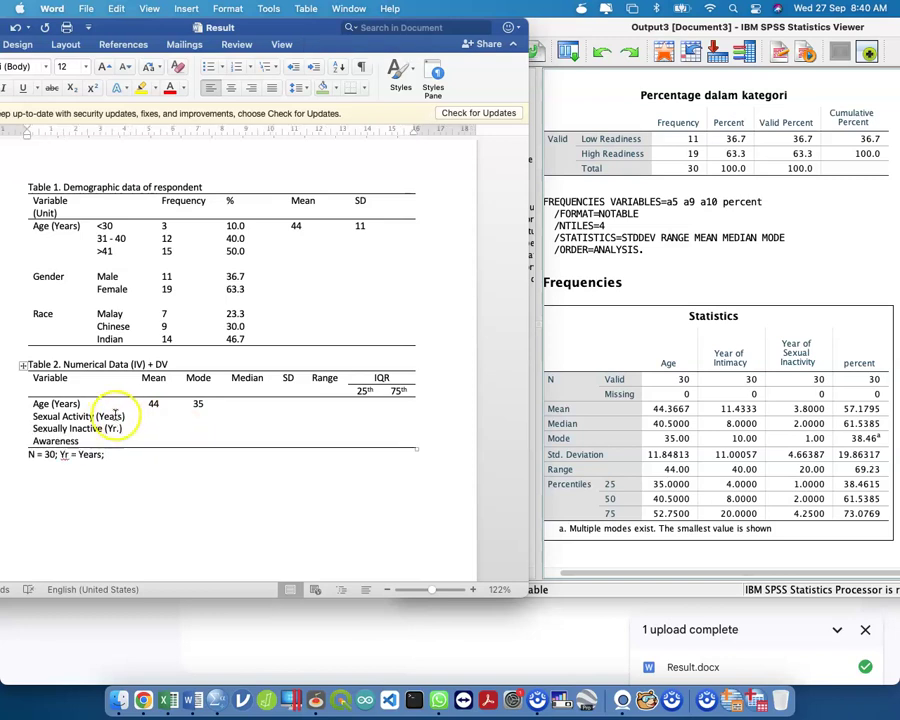
{"action": "double_click", "coordinate": [112, 416]}
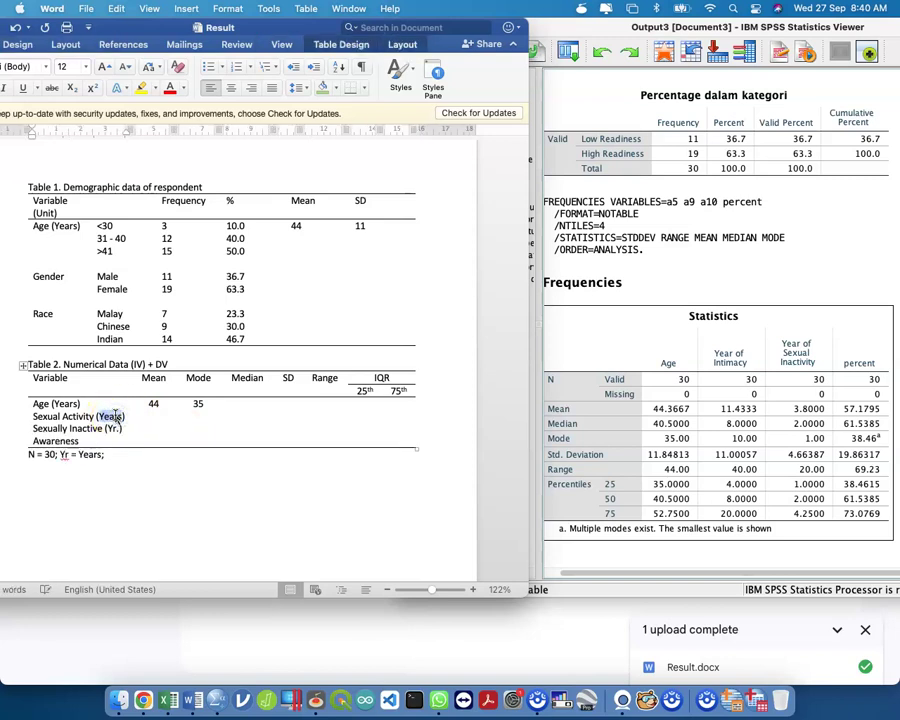
{"action": "type", "text": "Yr."}
{"action": "key", "text": "Up"}
{"action": "key", "text": "Left"}
{"action": "key", "text": "alt+shift+Left"}
{"action": "type", "text": "Yr."}
Append the unit "(%)" to the Awareness label in Table 2
{"action": "key", "text": "Down"}
{"action": "key", "text": "Down"}
{"action": "key", "text": "Down"}
{"action": "key", "text": "End"}
{"action": "type", "text": "(%)"}
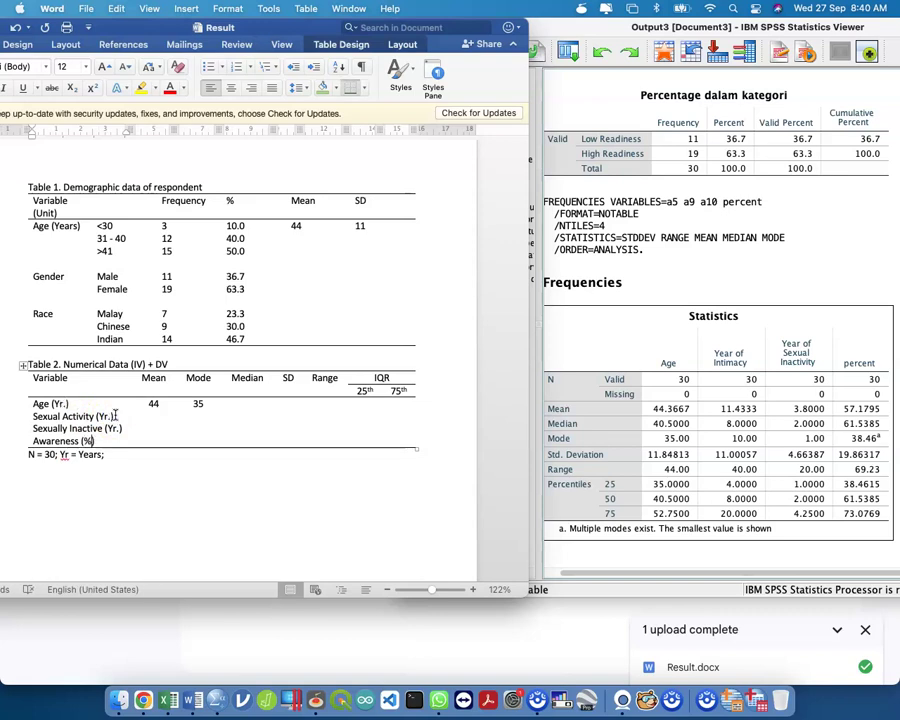
Enter the means 11 for Sexual Activity, 3.8 for Sexually Inactive and 57.2 for Awareness in Table 2
{"action": "key", "text": "Up"}
{"action": "key", "text": "Up"}
{"action": "key", "text": "Tab"}
{"action": "type", "text": "11"}
{"action": "key", "text": "Down"}
{"action": "type", "text": "3.8"}
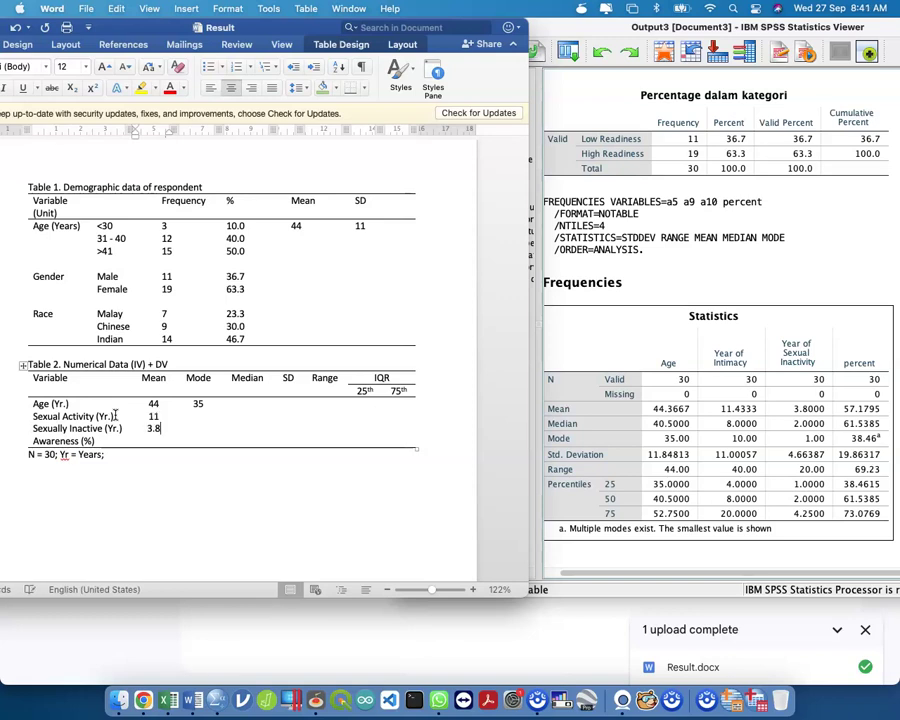
{"action": "key", "text": "Down"}
{"action": "type", "text": "57.2"}
Enter the modes 10 for Sexual Activity, 1 for Sexually Inactive and 38.5 for Awareness in Table 2
{"action": "key", "text": "Up"}
{"action": "key", "text": "Up"}
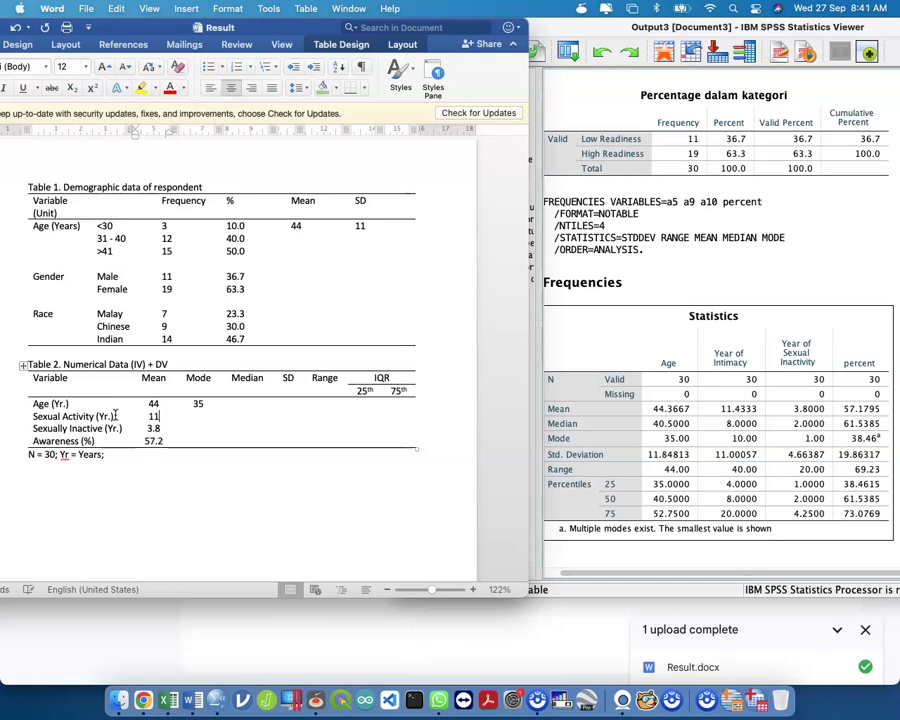
{"action": "key", "text": "Up"}
{"action": "key", "text": "Tab"}
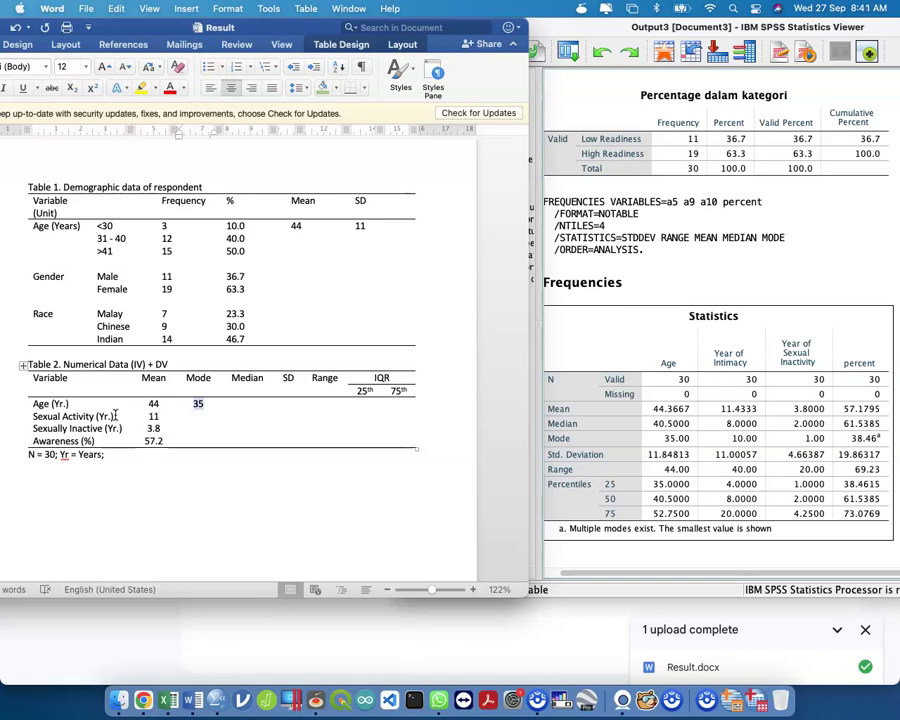
{"action": "key", "text": "Down"}
{"action": "type", "text": "10"}
{"action": "key", "text": "Down"}
{"action": "type", "text": "1"}
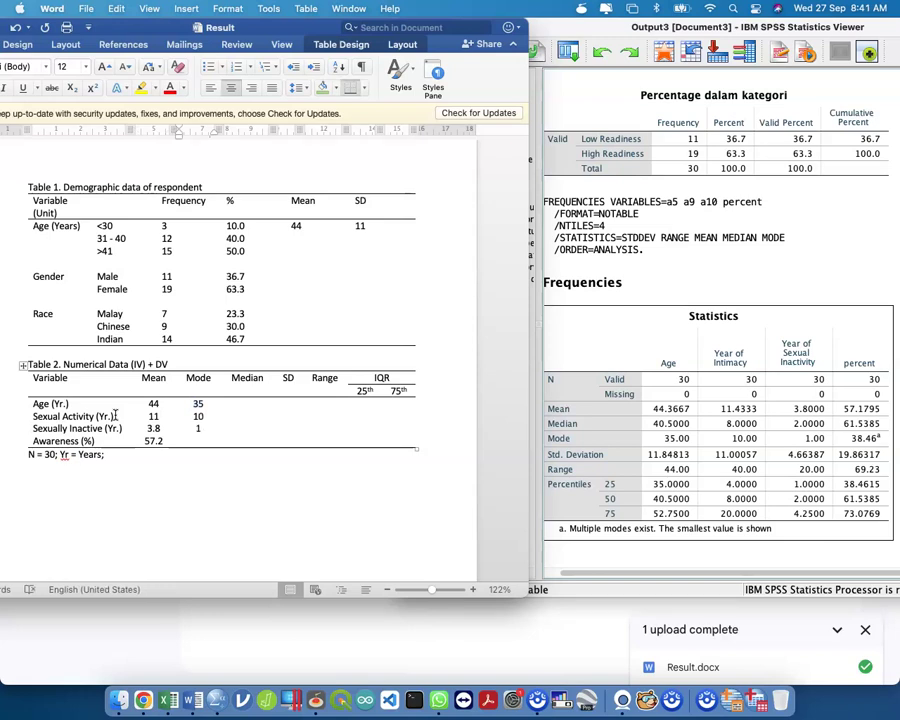
{"action": "key", "text": "Down"}
{"action": "type", "text": "38"}
{"action": "left_click", "coordinate": [211, 441]}
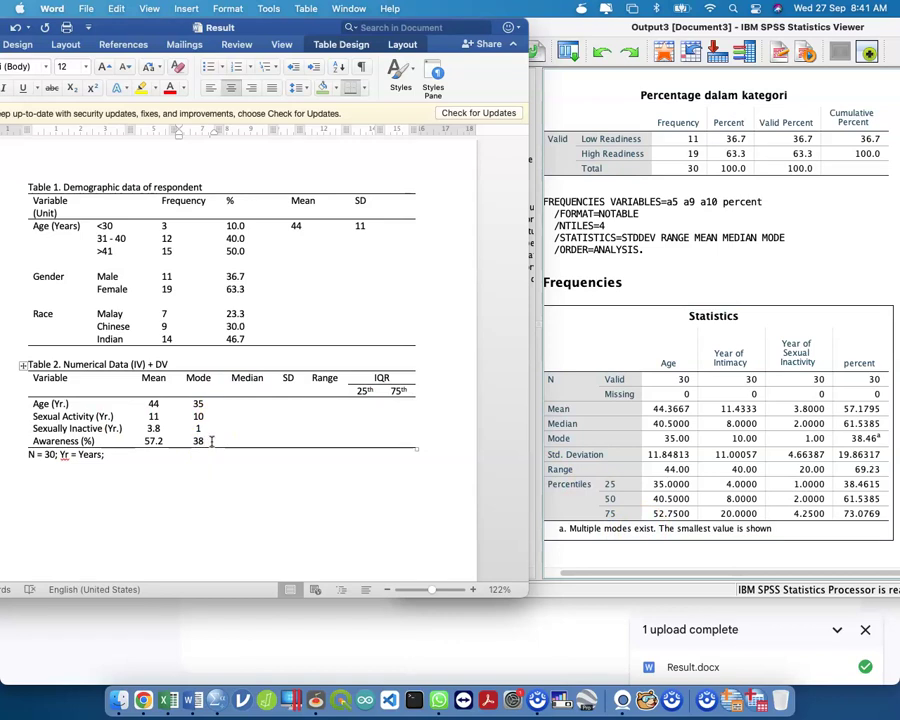
{"action": "left_click", "coordinate": [212, 441]}
{"action": "type", "text": ".5"}
Replace the word "Awareness" in the last row label of Table 2 with "Readiness"
{"action": "left_click", "coordinate": [180, 441]}
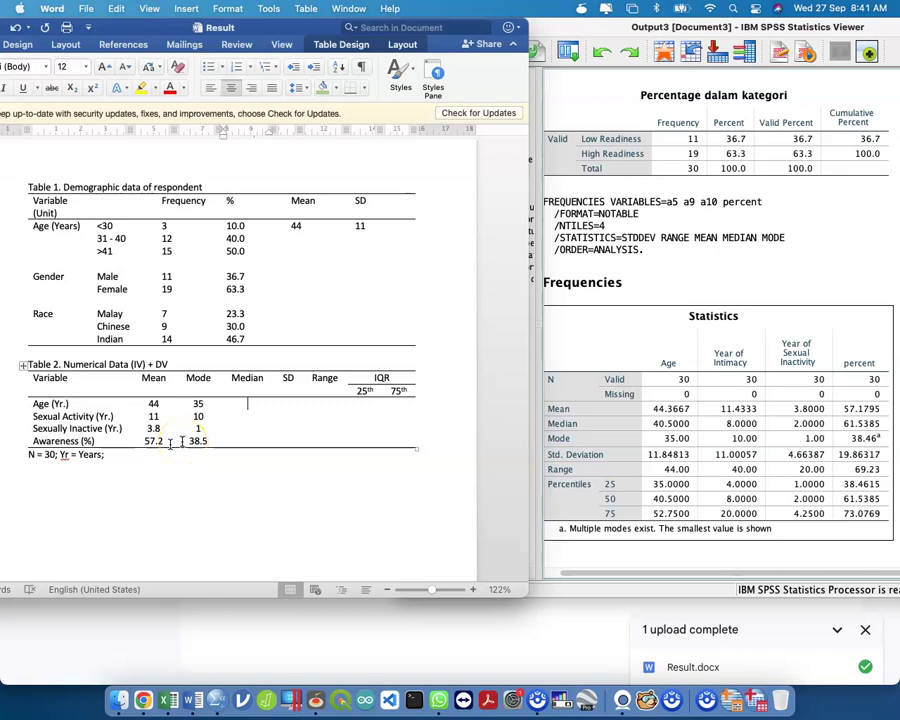
{"action": "double_click", "coordinate": [64, 441]}
{"action": "type", "text": "Readiness"}
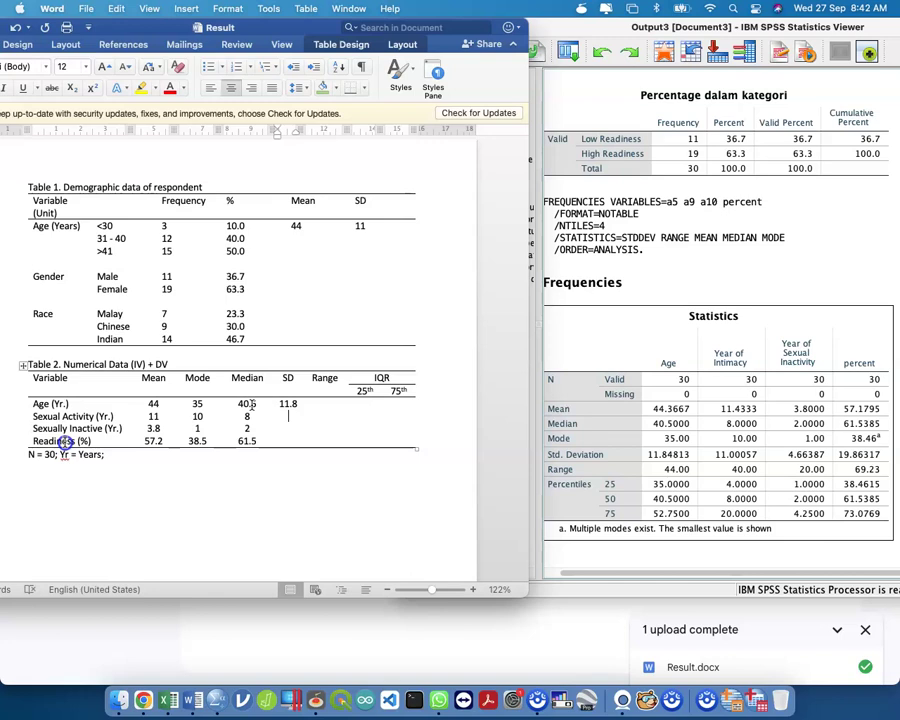
Enter the standard deviations 11 for Sexual Activity, 4.7 for Sexually Inactive and 19.9 for Readiness in Table 2
{"action": "type", "text": "11"}
{"action": "key", "text": "Down"}
{"action": "type", "text": "4.7"}
{"action": "key", "text": "Down"}
{"action": "type", "text": "19.9"}
Enter 44 as the range for Age in Table 2
{"action": "left_click", "coordinate": [249, 404]}
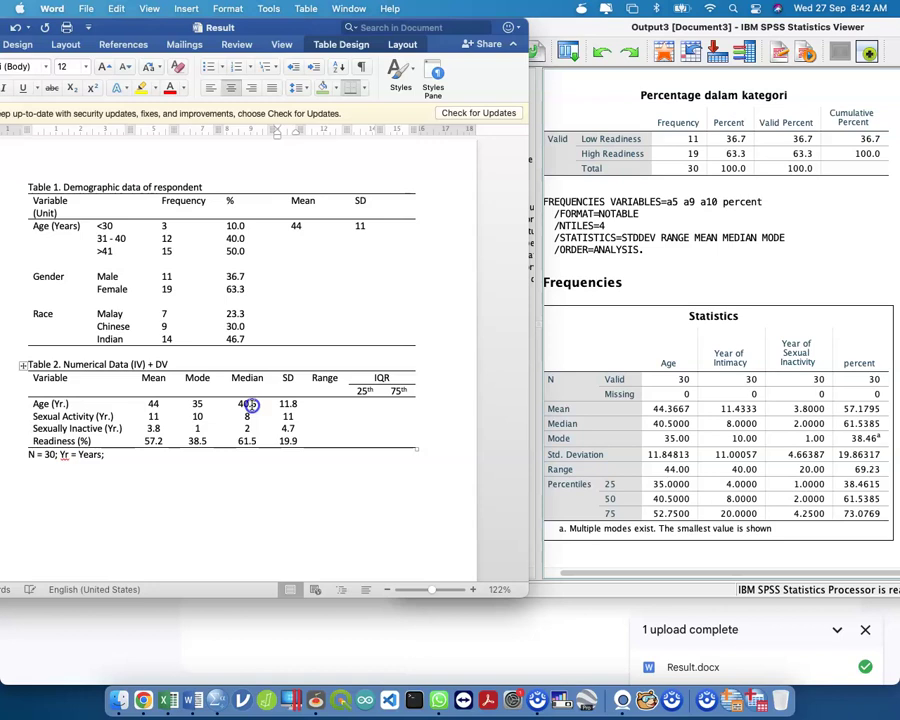
{"action": "type", "text": "44"}
{"action": "key", "text": "Down"}
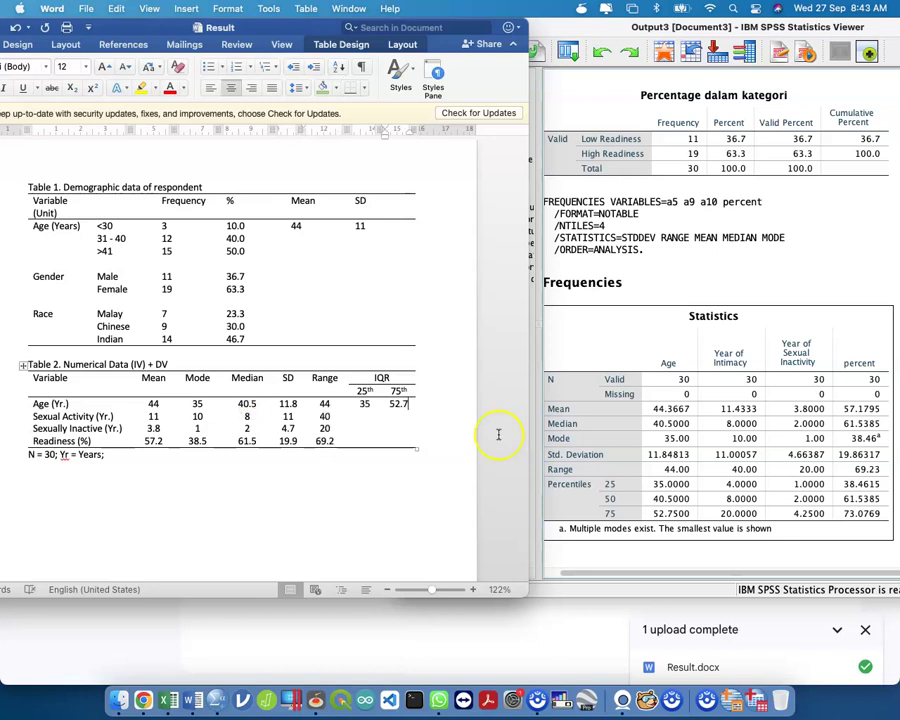
Correct Age's 75th percentile to 52.8 and enter the IQR values 4 and 20 for Sexual Activity in Table 2
{"action": "key", "text": "BackSpace"}
{"action": "type", "text": "8"}
{"action": "key", "text": "Down"}
{"action": "key", "text": "Left"}
{"action": "type", "text": "4\t20"}
Enter the IQR values 1 and 4.25 for Sexually Inactive and 38.5 and 73.1 for Readiness in Table 2
{"action": "key", "text": "Down"}
{"action": "key", "text": "Left"}
{"action": "type", "text": "1\t4.25"}
{"action": "key", "text": "Down"}
{"action": "key", "text": "Left"}
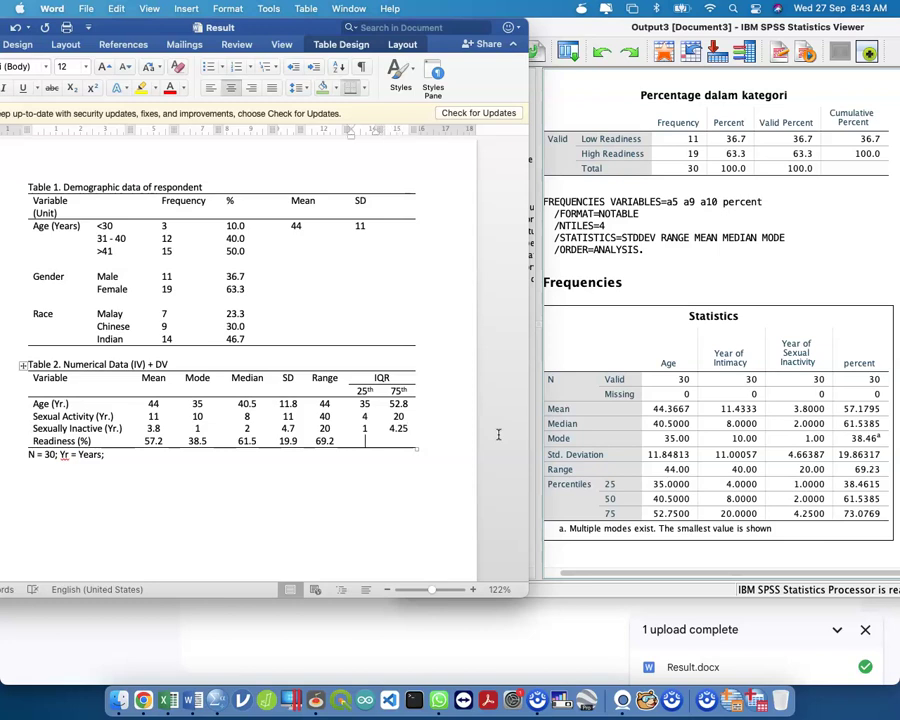
{"action": "type", "text": "38.5"}
{"action": "key", "text": "Tab"}
{"action": "type", "text": "73.1"}
Round the 75th percentile of Sexually Inactive in Table 2 to 4.3
{"action": "left_click", "coordinate": [422, 423]}
{"action": "key", "text": "BackSpace"}
{"action": "key", "text": "BackSpace"}
{"action": "type", "text": "3"}
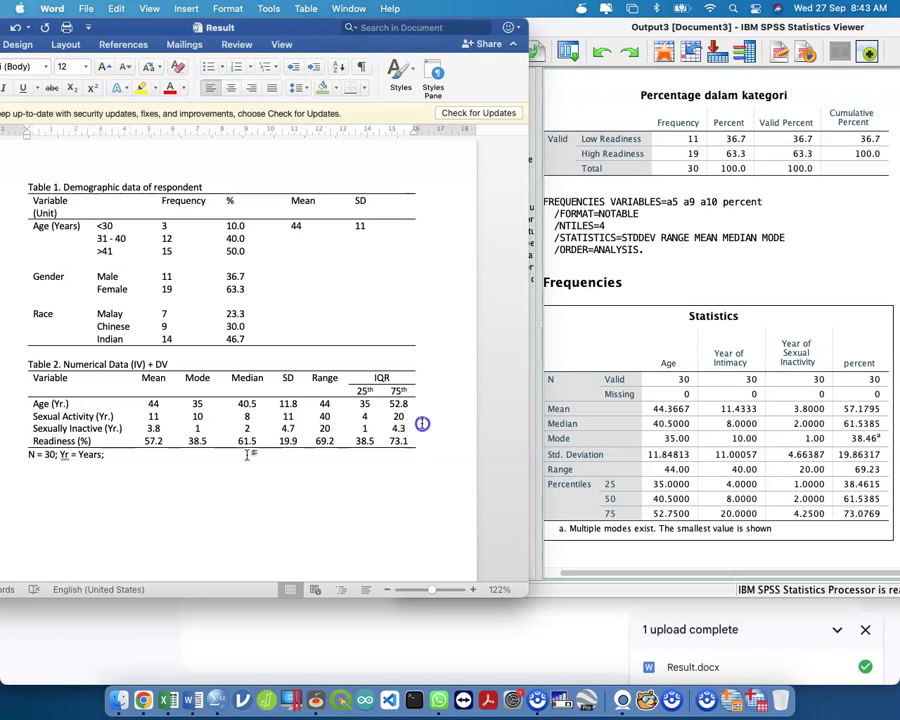
Switch to the SPSS Syntax Editor and add the heading line "===== Run normality test for our DV =======" below the last FREQUENCIES command
{"action": "key", "text": "ctrl+Up"}
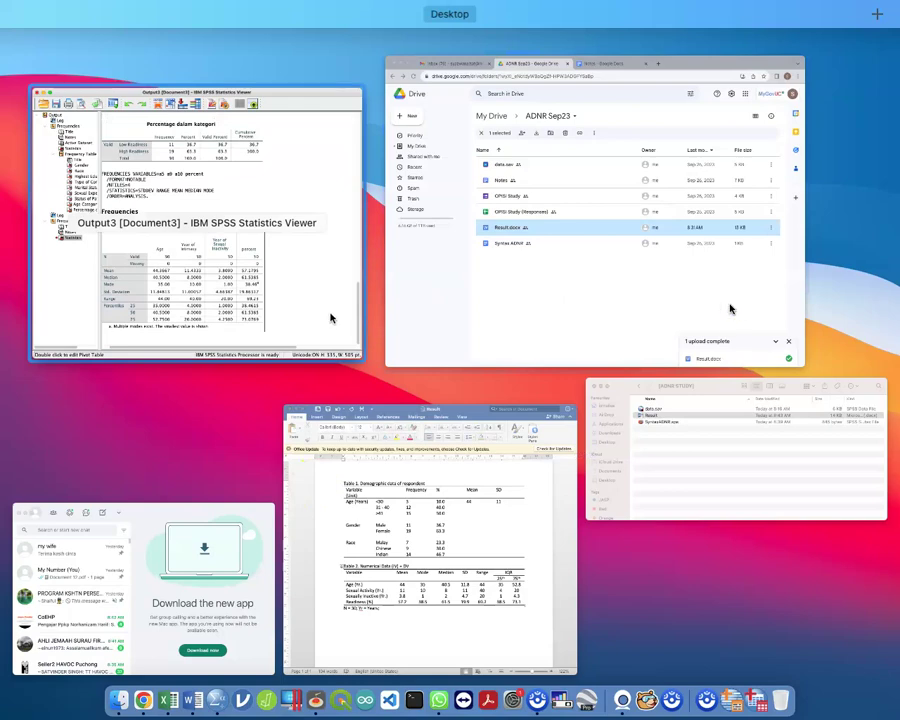
{"action": "left_click", "coordinate": [737, 699]}
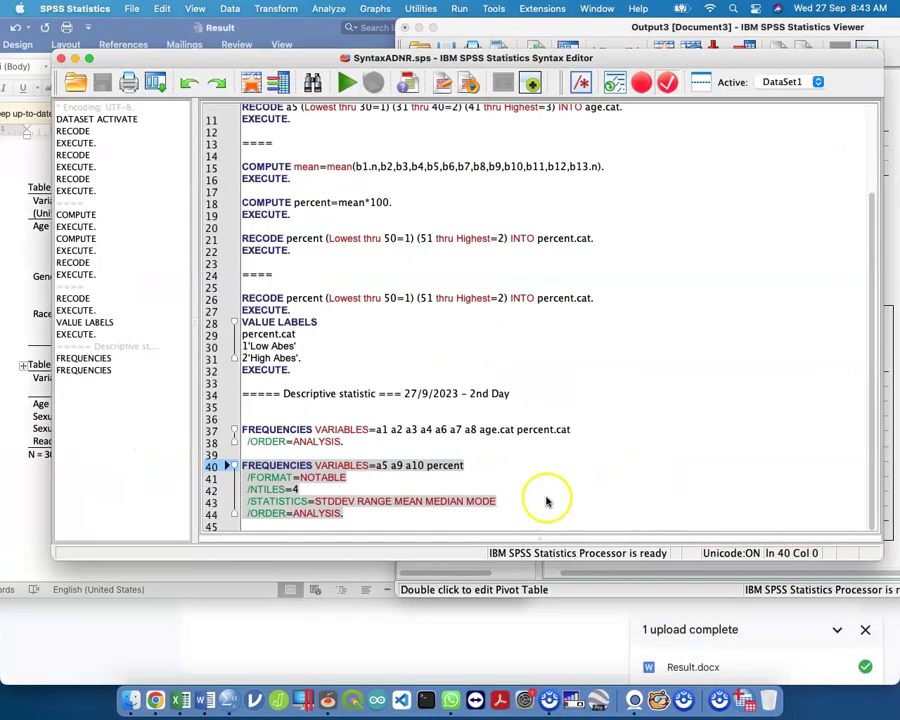
{"action": "left_click", "coordinate": [466, 520]}
{"action": "key", "text": "Return"}
{"action": "type", "text": "="}
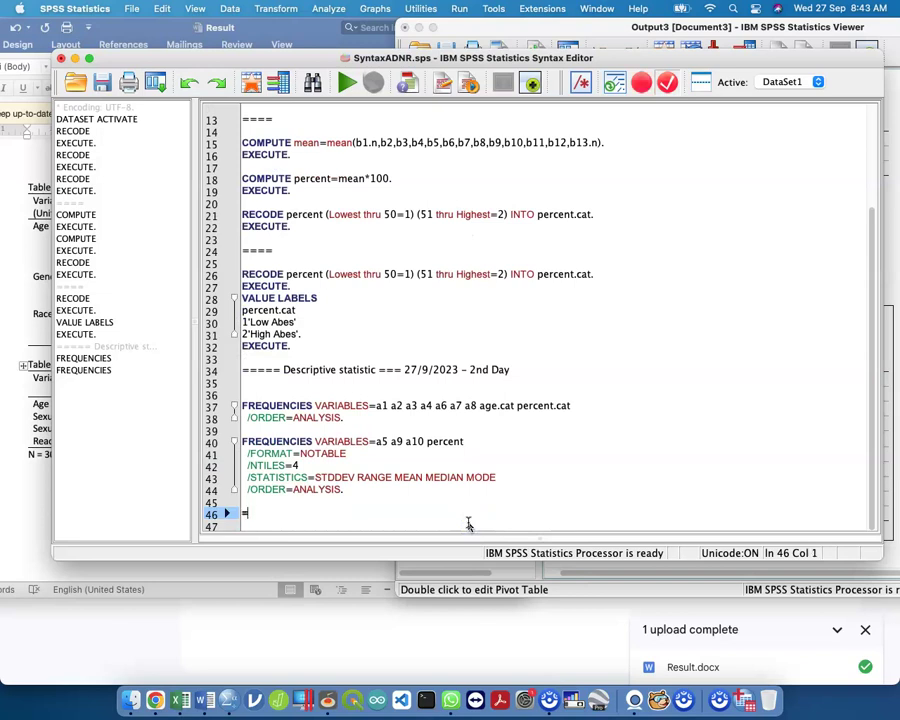
{"action": "type", "text": "=====Run n"}
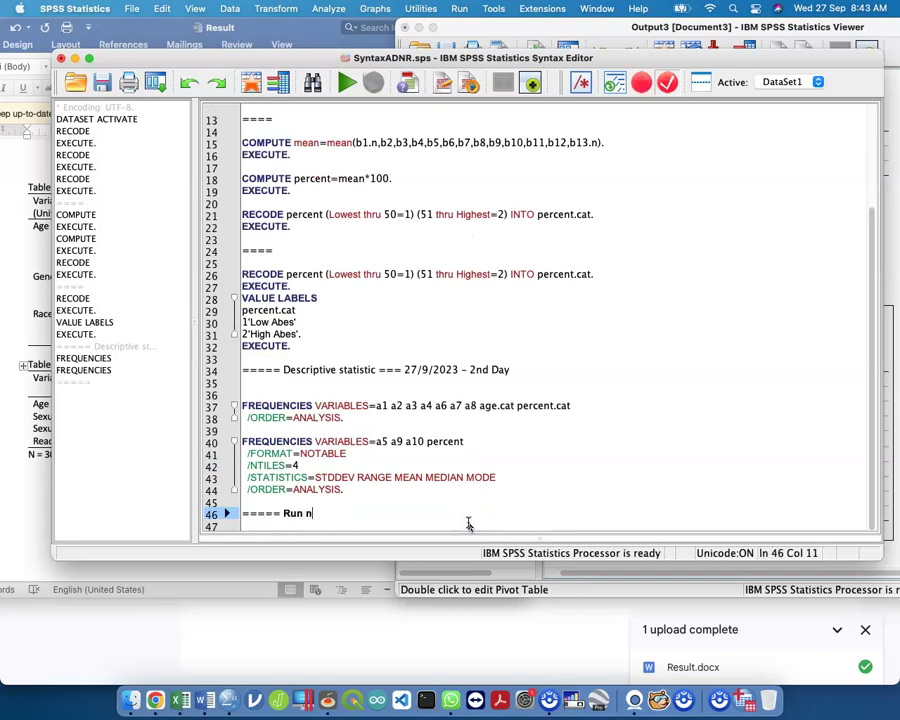
{"action": "type", "text": "ormality test fo"}
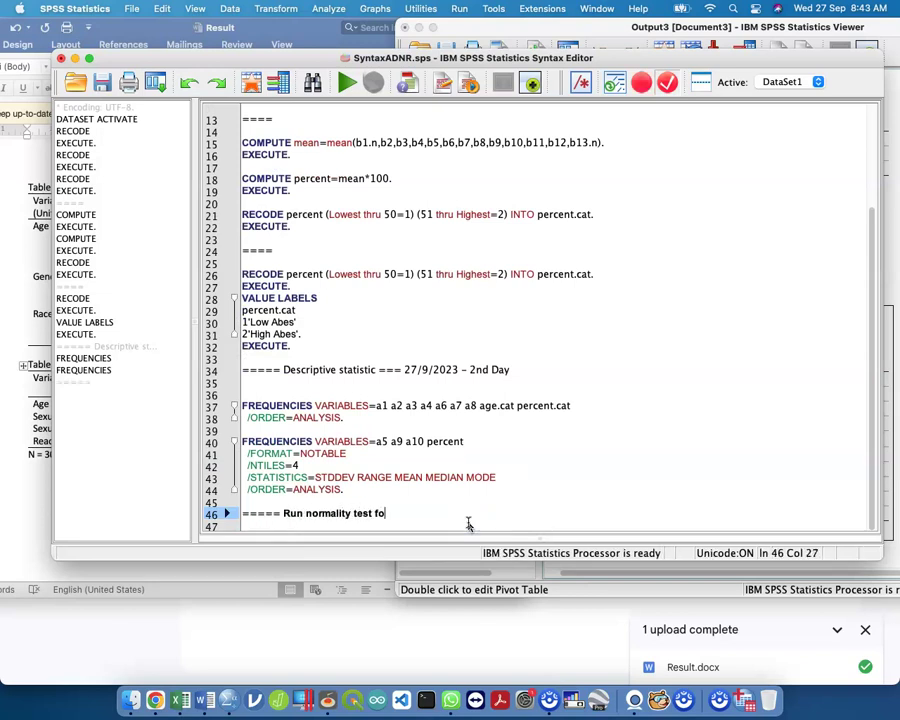
{"action": "type", "text": "r our DV"}
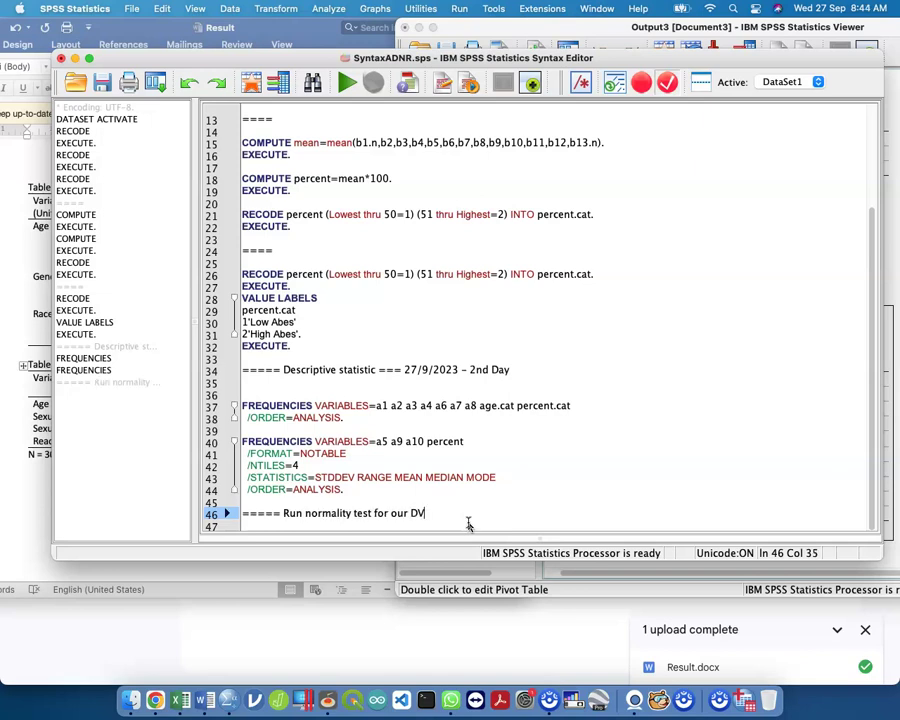
{"action": "type", "text": " ======="}
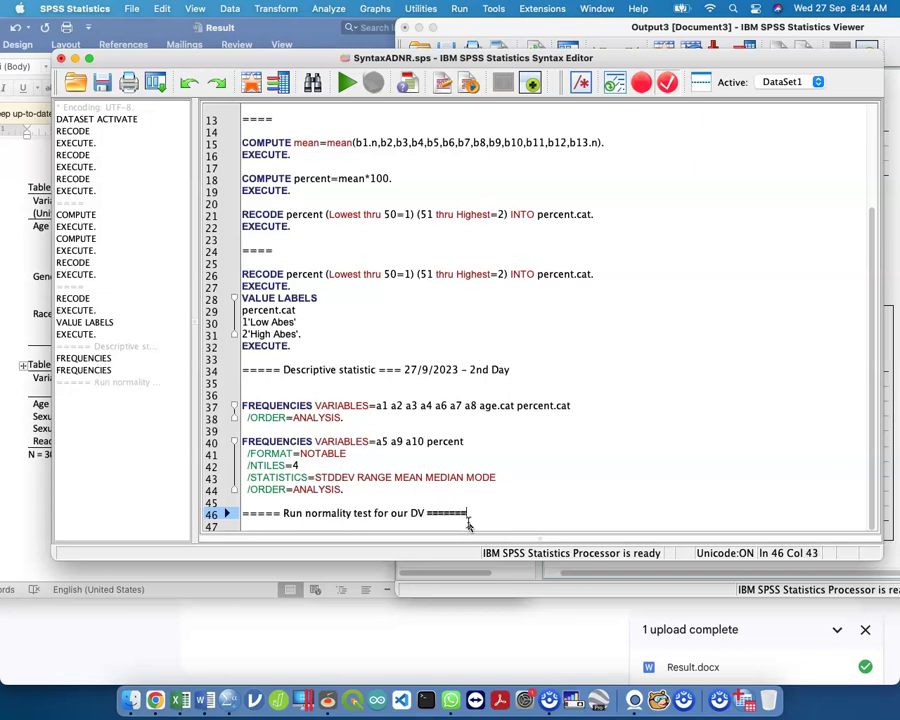
Switch to the SPSS Data Editor and locate the Explore command among the descriptive statistics analyses
{"action": "key", "text": "ctrl+Up"}
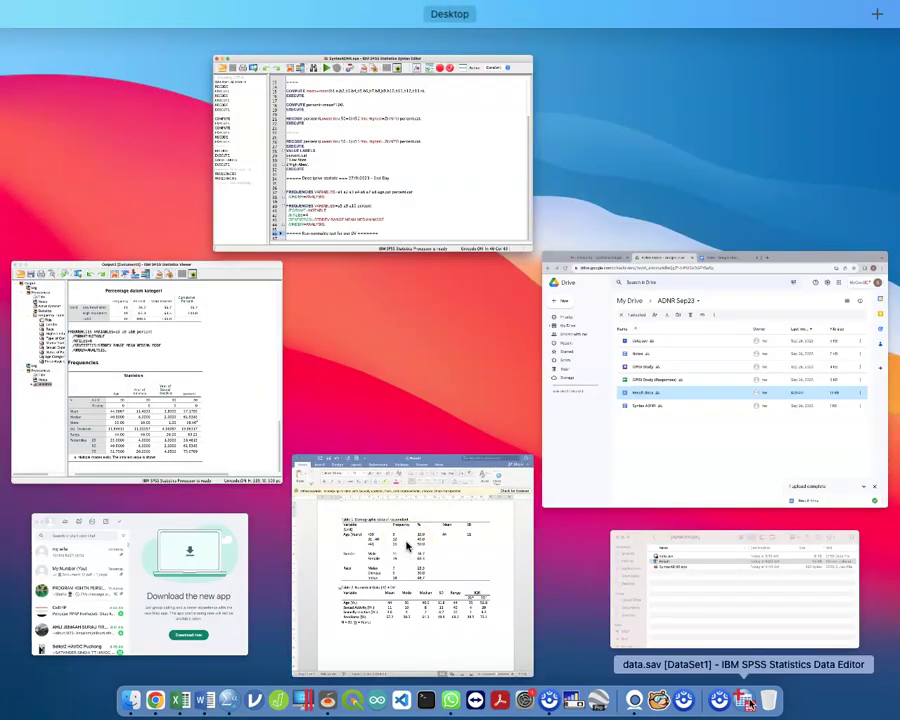
{"action": "left_click", "coordinate": [740, 640]}
{"action": "left_click", "coordinate": [326, 8]}
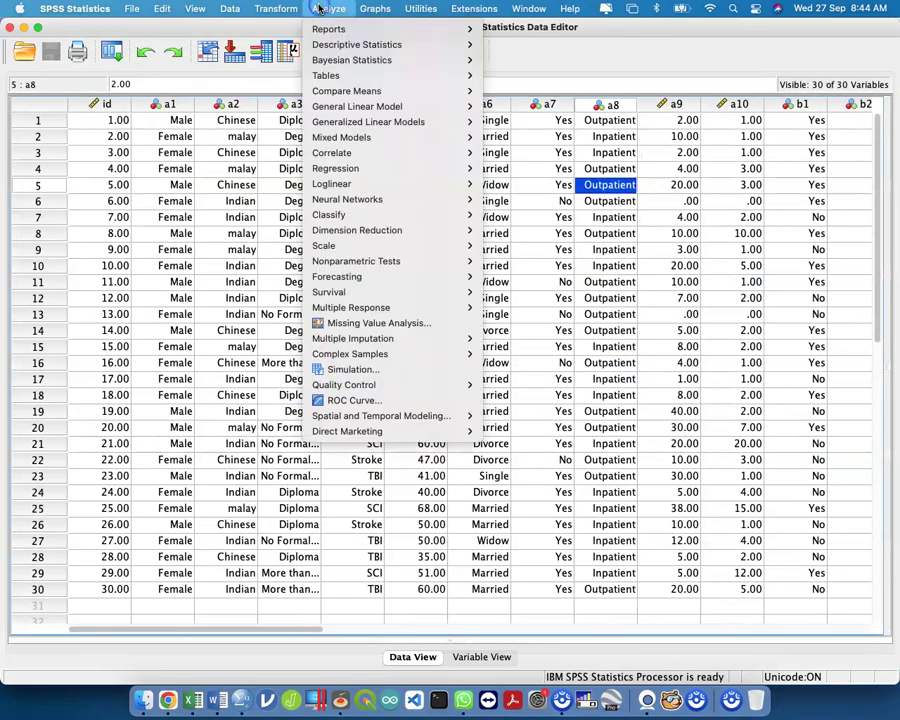
{"action": "mouse_move", "coordinate": [357, 47]}
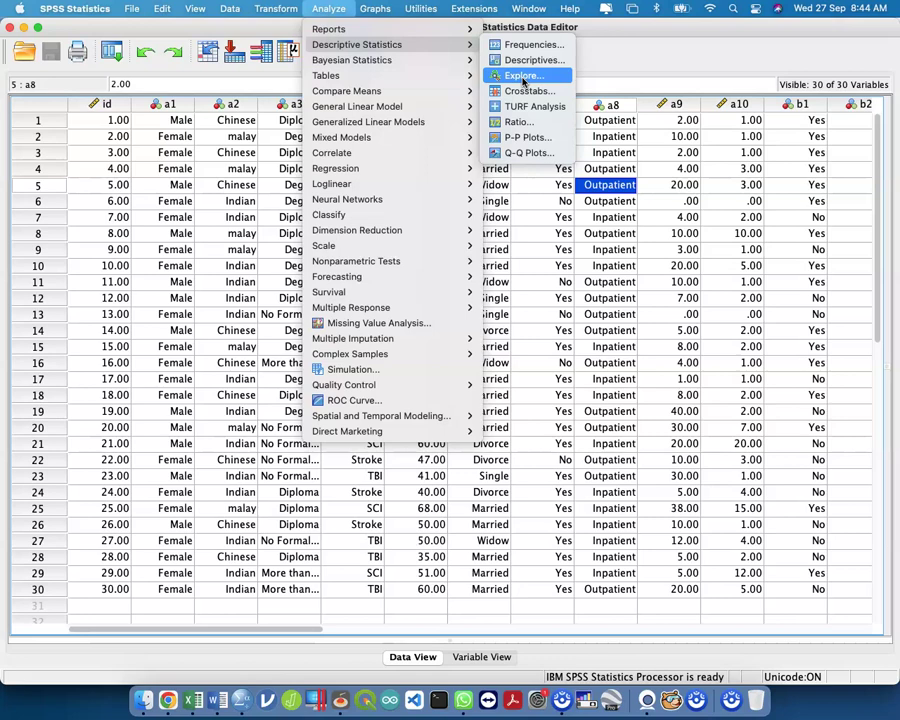
Switch to the Notes document in Google Docs and go to the table of hypothesis tests for differences
{"action": "key", "text": "ctrl+Up"}
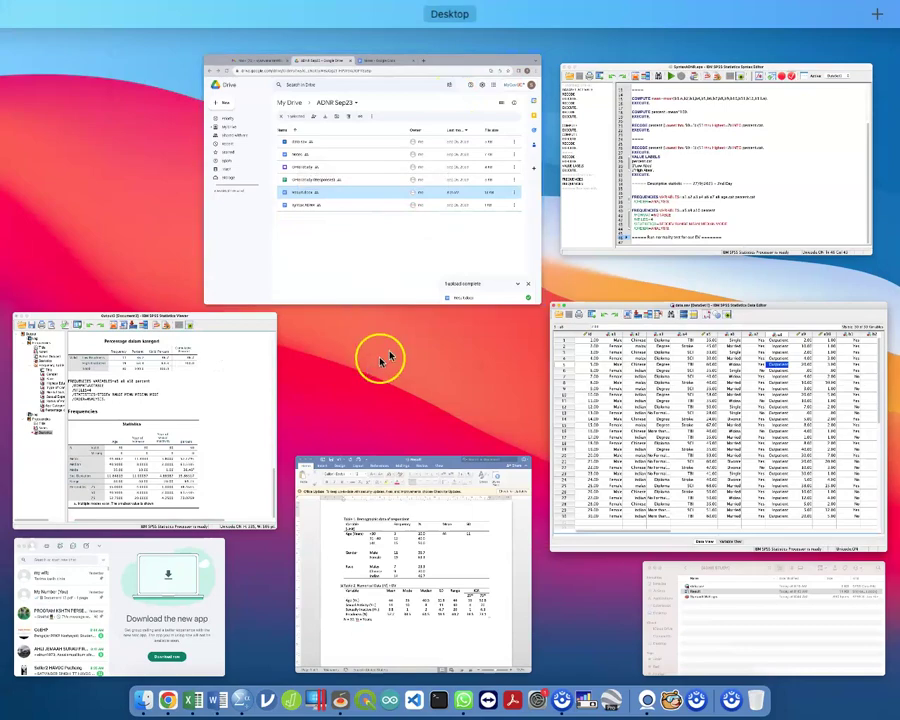
{"action": "left_click", "coordinate": [416, 226]}
{"action": "left_click", "coordinate": [471, 30]}
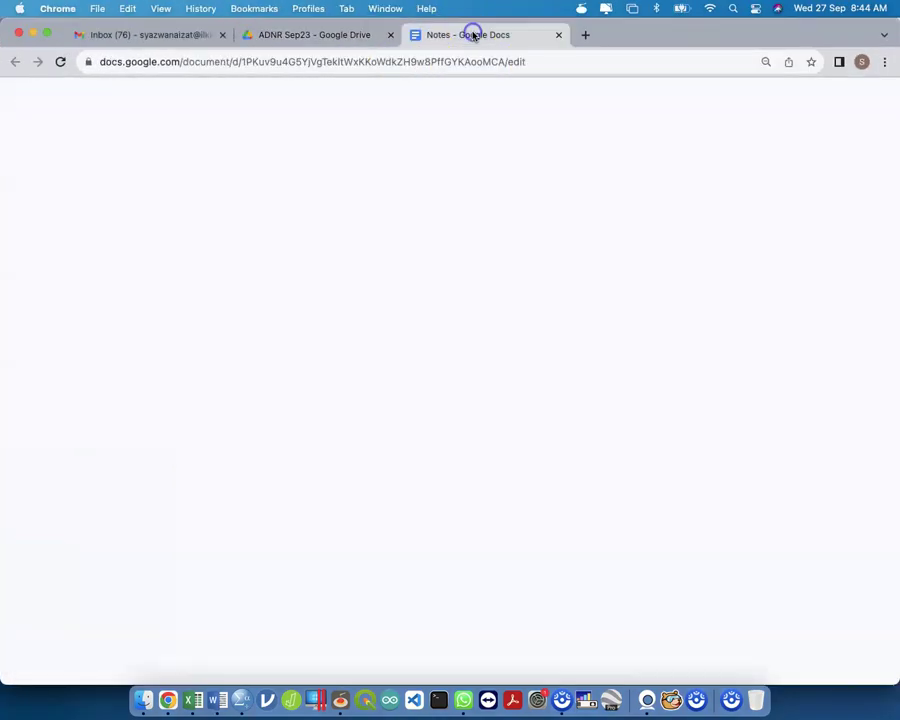
{"action": "scroll", "coordinate": [350, 400], "scroll_direction": "down", "scroll_amount": 15}
{"action": "scroll", "coordinate": [349, 413], "scroll_direction": "down", "scroll_amount": 1}
{"action": "left_click", "coordinate": [356, 379]}
{"action": "left_click", "coordinate": [427, 390]}
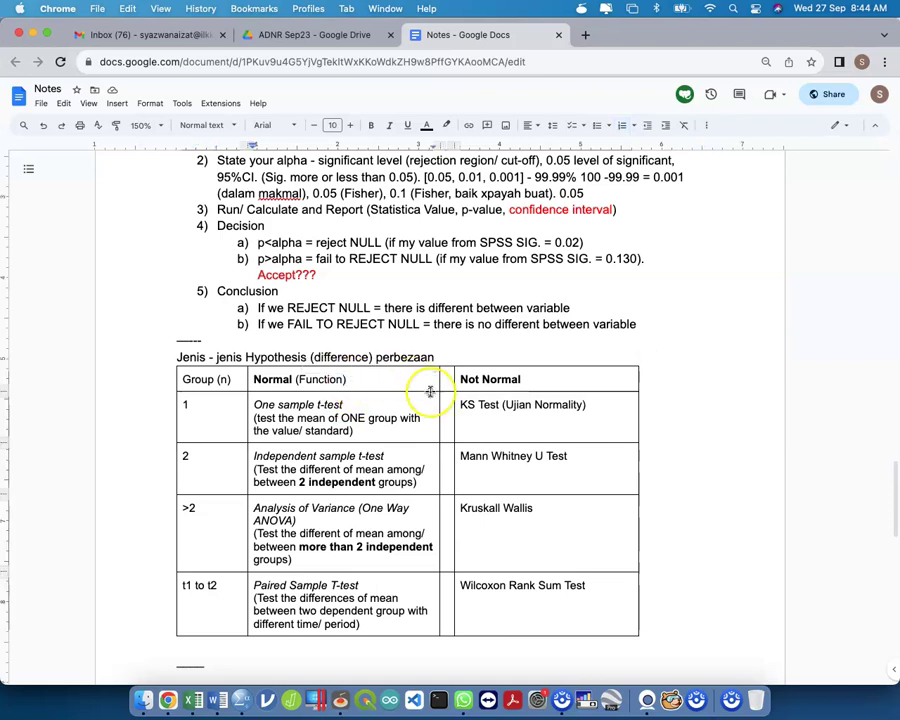
{"action": "key", "text": "Tab"}
{"action": "key", "text": "Tab"}
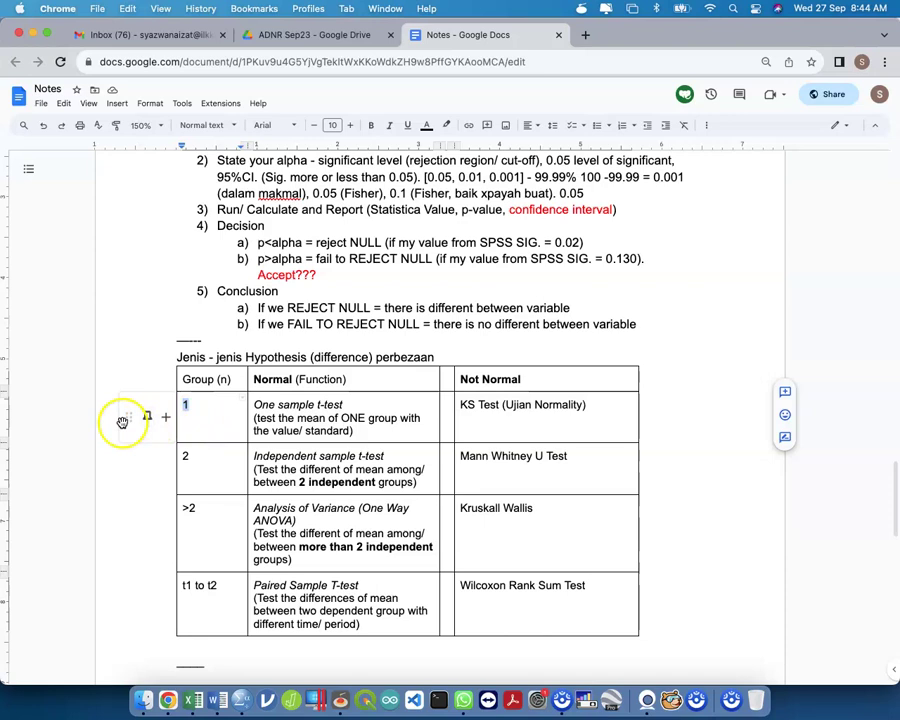
Insert a row above the group 1 row of the hypothesis test table and label it "Name of Test"
{"action": "left_click", "coordinate": [184, 410]}
{"action": "left_click_drag", "start_coordinate": [226, 403], "coordinate": [540, 404]}
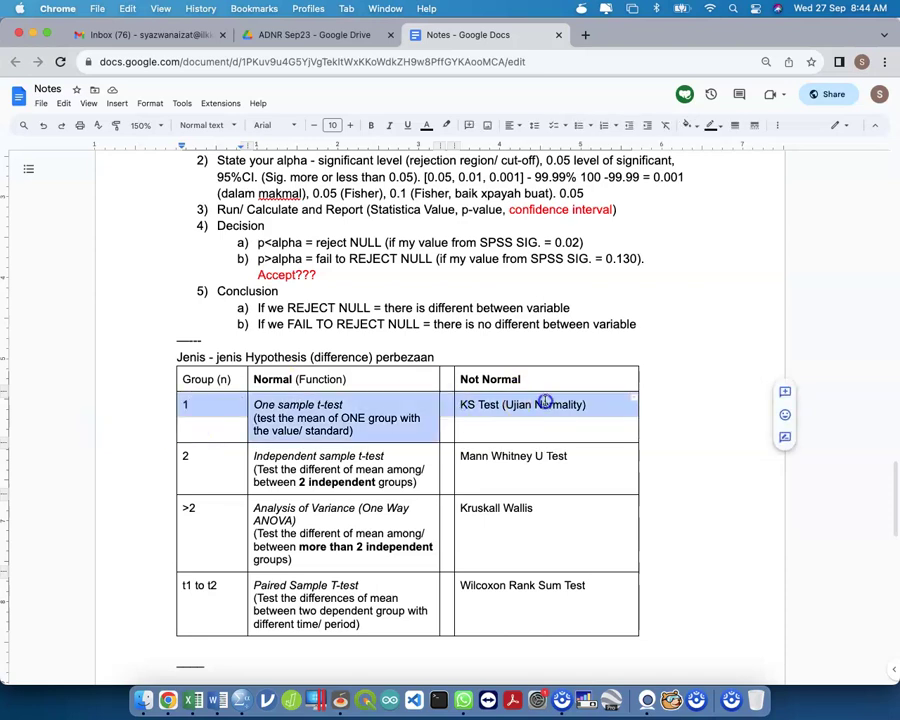
{"action": "right_click", "coordinate": [543, 404]}
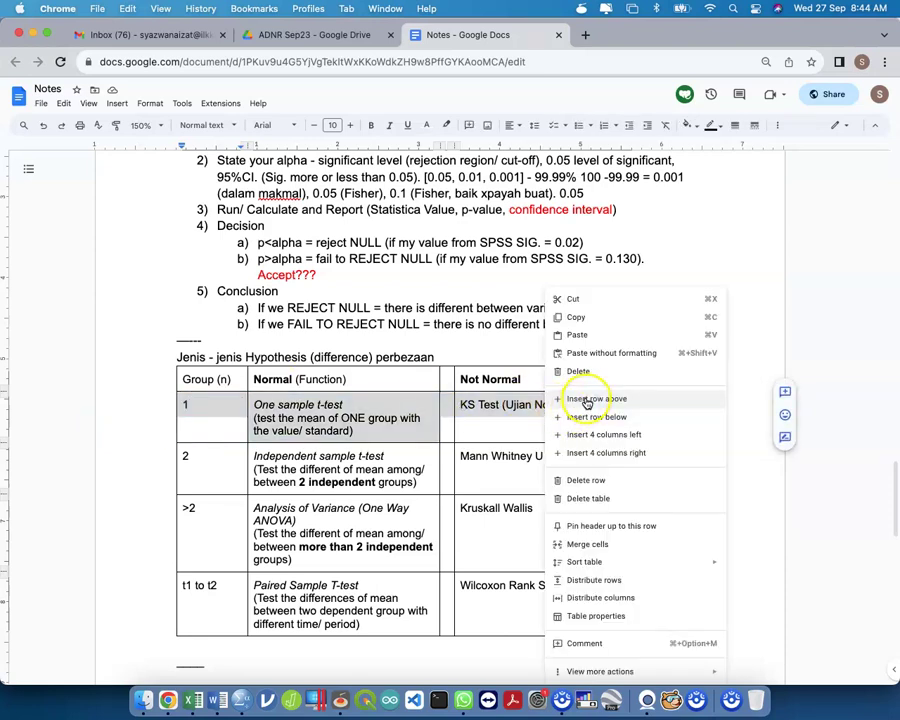
{"action": "left_click", "coordinate": [587, 400]}
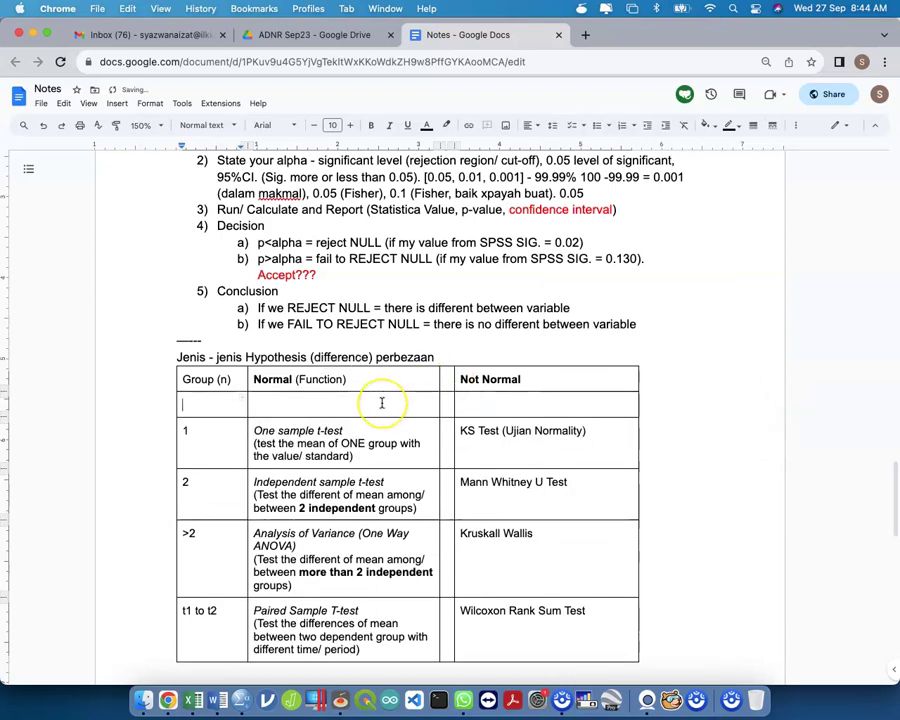
{"action": "type", "text": "Name of Test"}
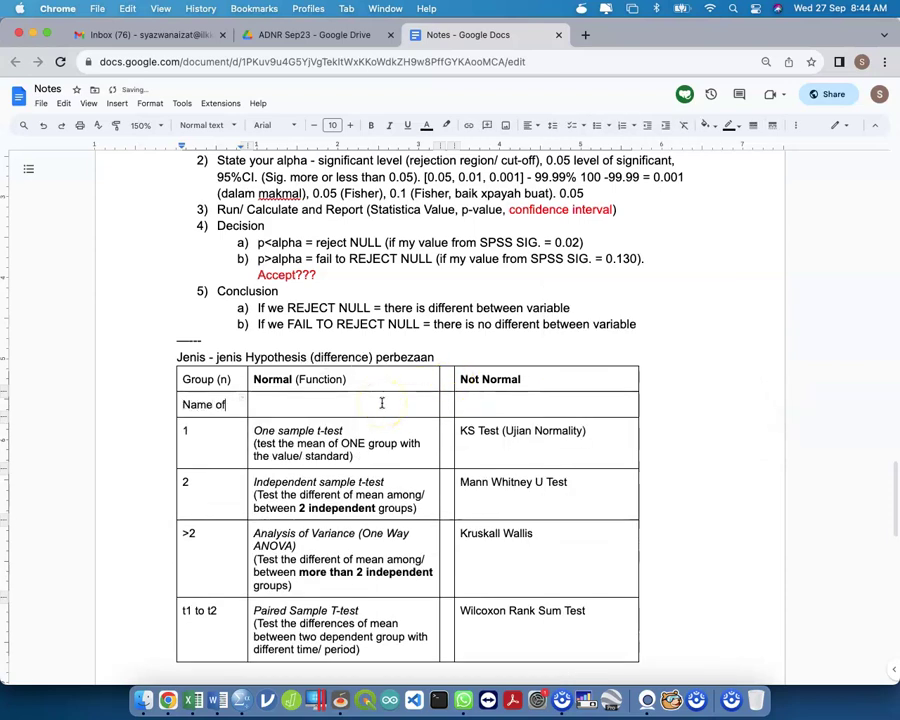
Enter "Parametric" in the Normal column of the "Name of Test" row
{"action": "left_click", "coordinate": [381, 403]}
{"action": "type", "text": "Para"}
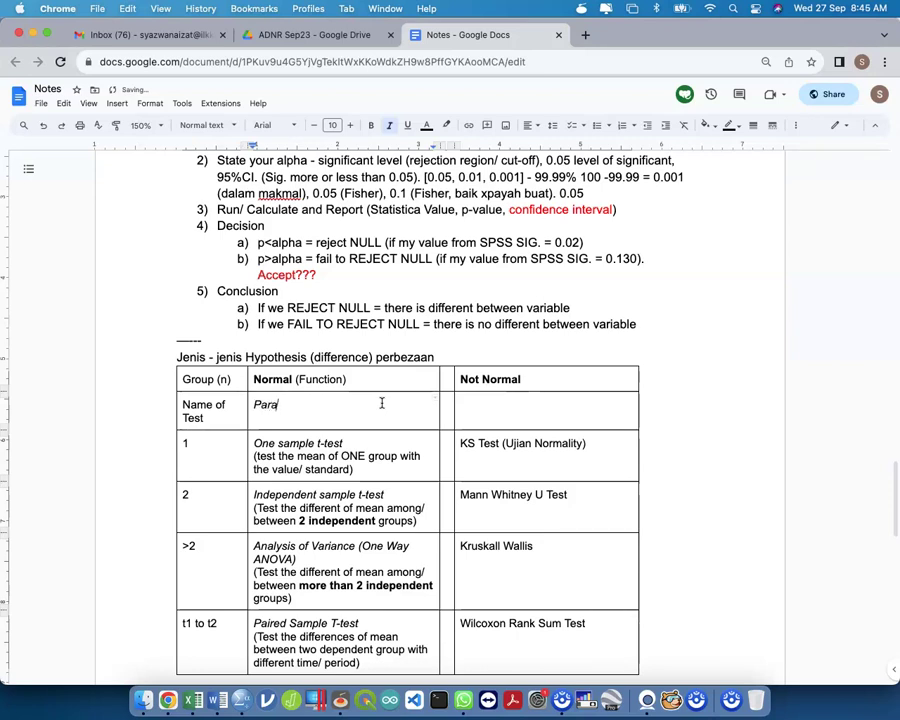
{"action": "type", "text": "meswa"}
{"action": "type", "text": "ra"}
{"action": "key", "text": "BackSpace"}
{"action": "key", "text": "BackSpace"}
{"action": "key", "text": "BackSpace"}
{"action": "key", "text": "BackSpace"}
{"action": "key", "text": "BackSpace"}
{"action": "type", "text": "tric"}
Enter "Non Parametric" in the Not Normal column of the "Name of Test" row
{"action": "key", "text": "Tab"}
{"action": "key", "text": "Tab"}
{"action": "type", "text": "Non"}
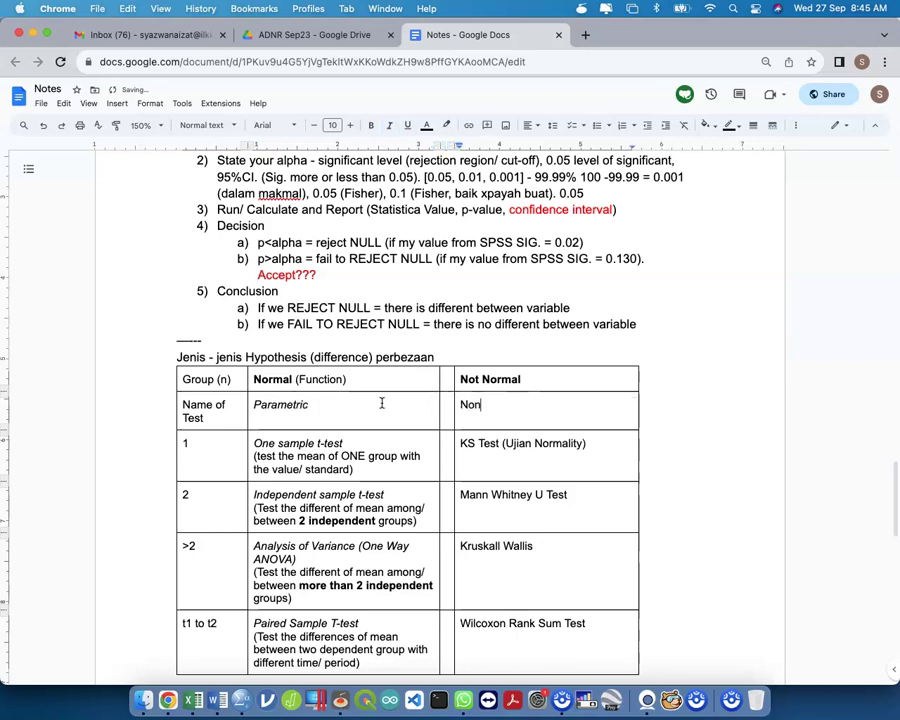
{"action": "type", "text": " Parametric"}
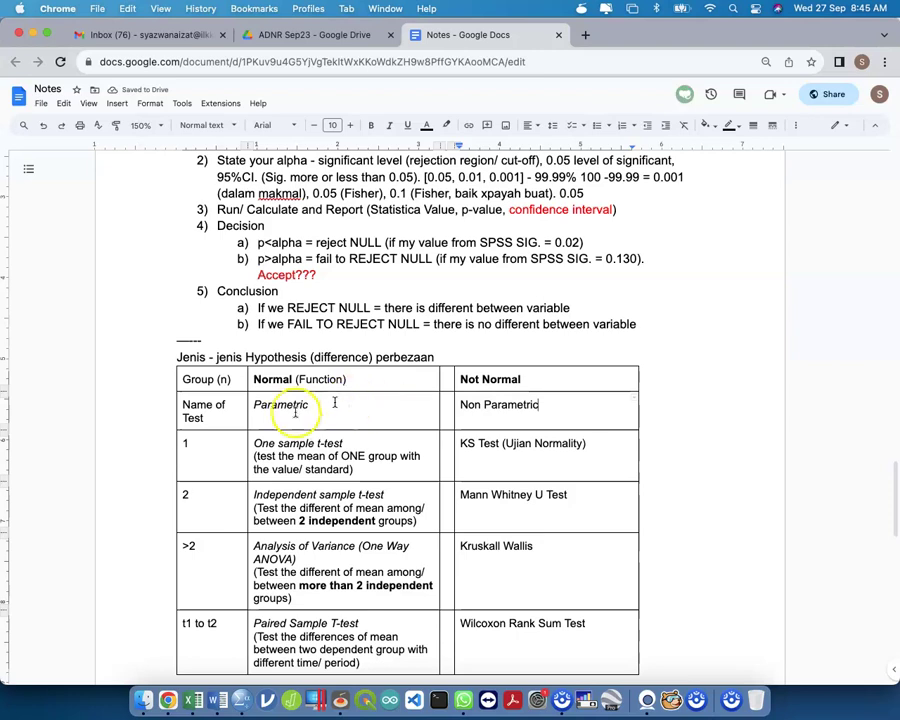
Examine the parametric tests in the Normal column of the hypothesis test table, from one sample to paired sample t-test
{"action": "left_click_drag", "start_coordinate": [333, 402], "coordinate": [259, 400]}
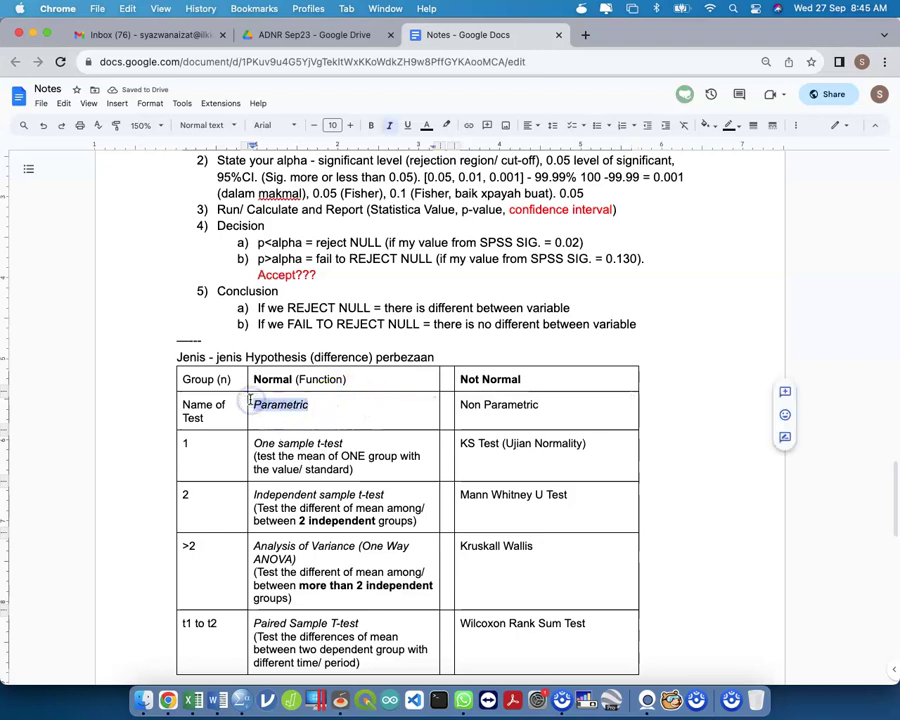
{"action": "triple_click", "coordinate": [327, 455]}
{"action": "left_click", "coordinate": [333, 497]}
{"action": "triple_click", "coordinate": [333, 497]}
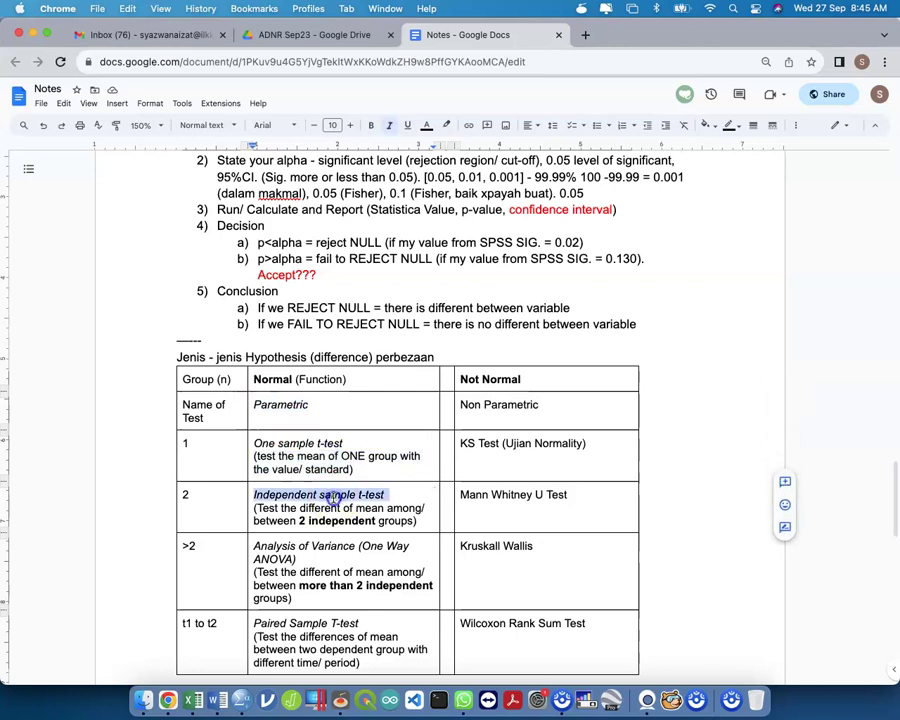
{"action": "triple_click", "coordinate": [333, 582]}
{"action": "left_click", "coordinate": [340, 621]}
{"action": "triple_click", "coordinate": [340, 622]}
{"action": "double_click", "coordinate": [342, 623]}
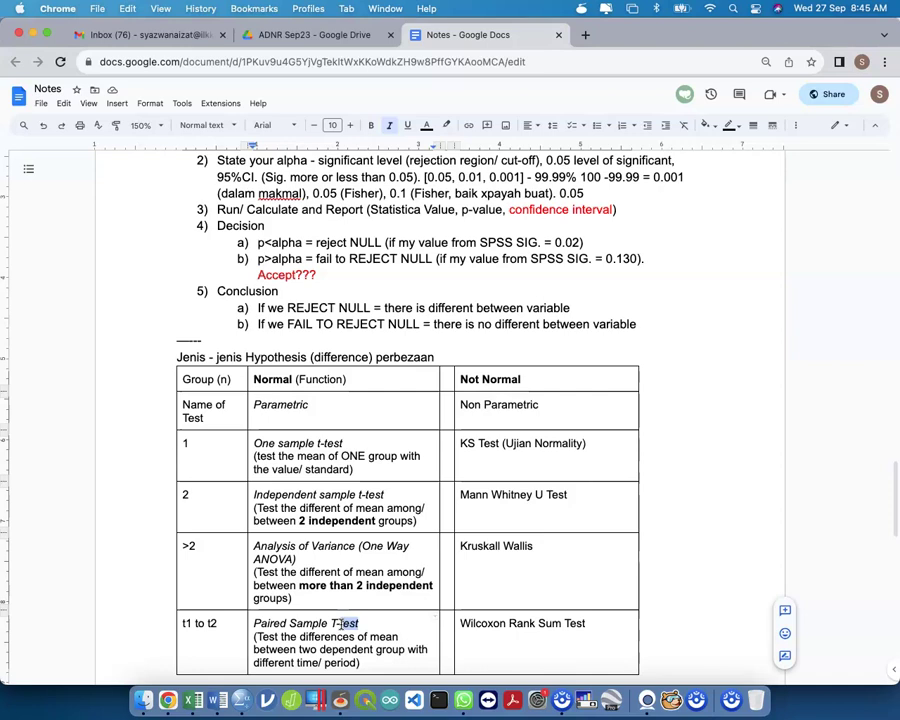
Switch to SPSS and bring the data.sav Data Editor to the front
{"action": "key", "text": "super+Tab"}
{"action": "left_click", "coordinate": [28, 337]}
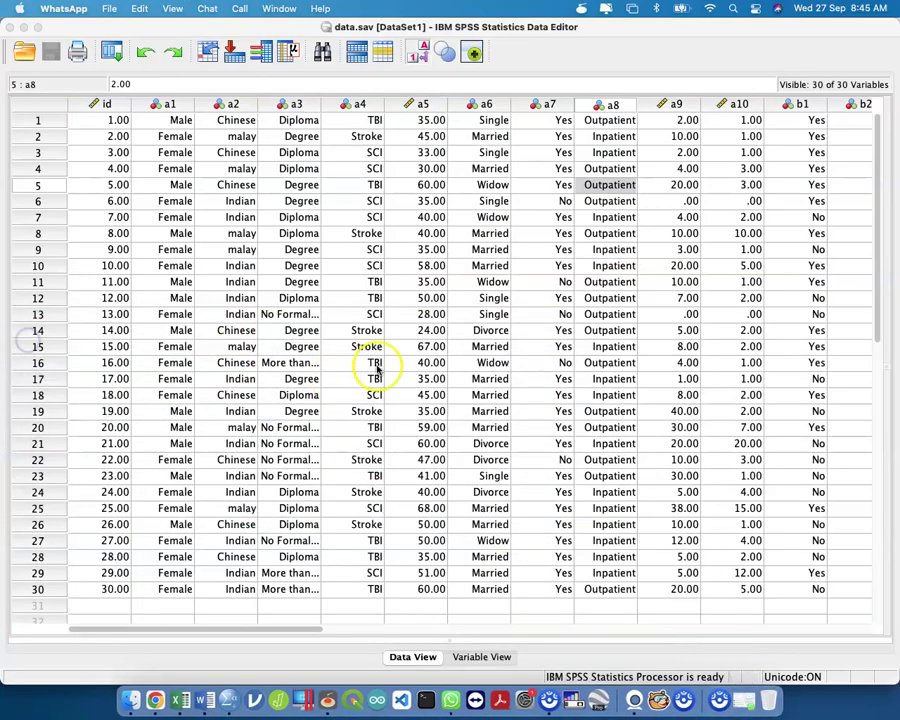
{"action": "key", "text": "ctrl+Up"}
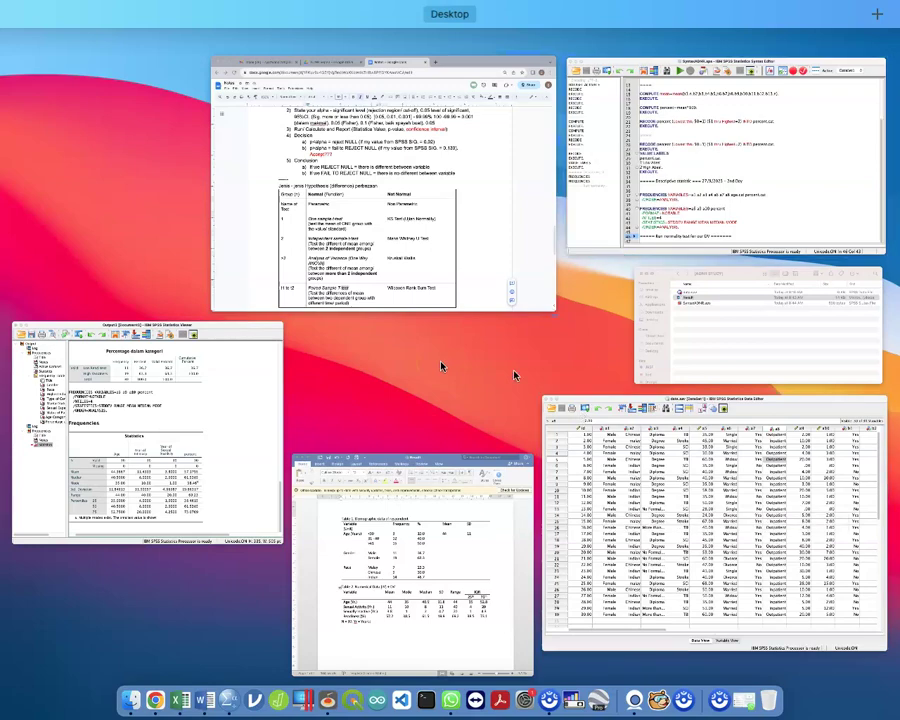
{"action": "left_click", "coordinate": [569, 508]}
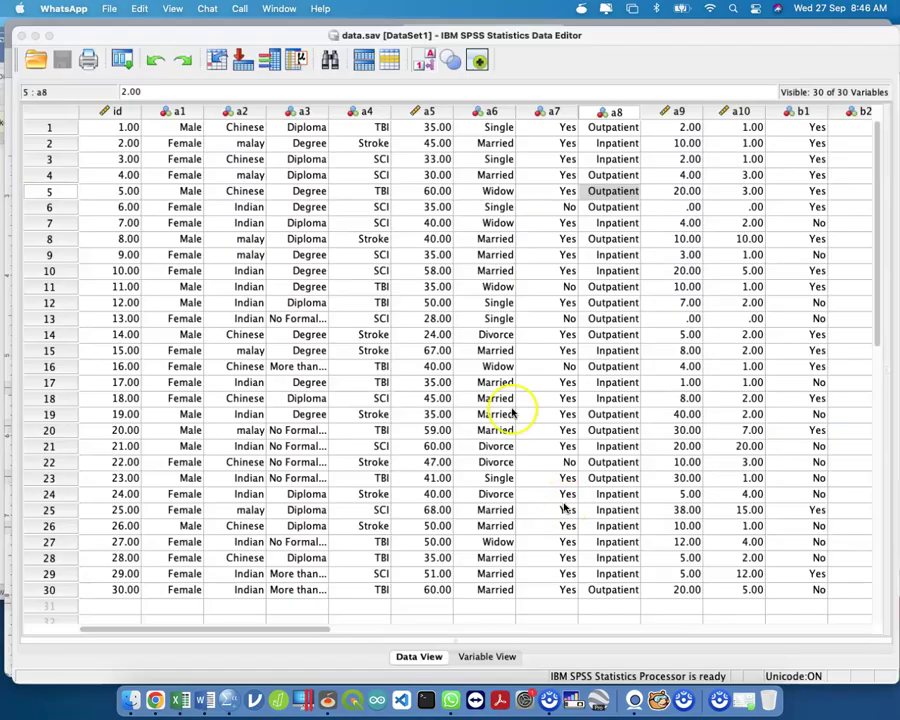
{"action": "left_click", "coordinate": [335, 9]}
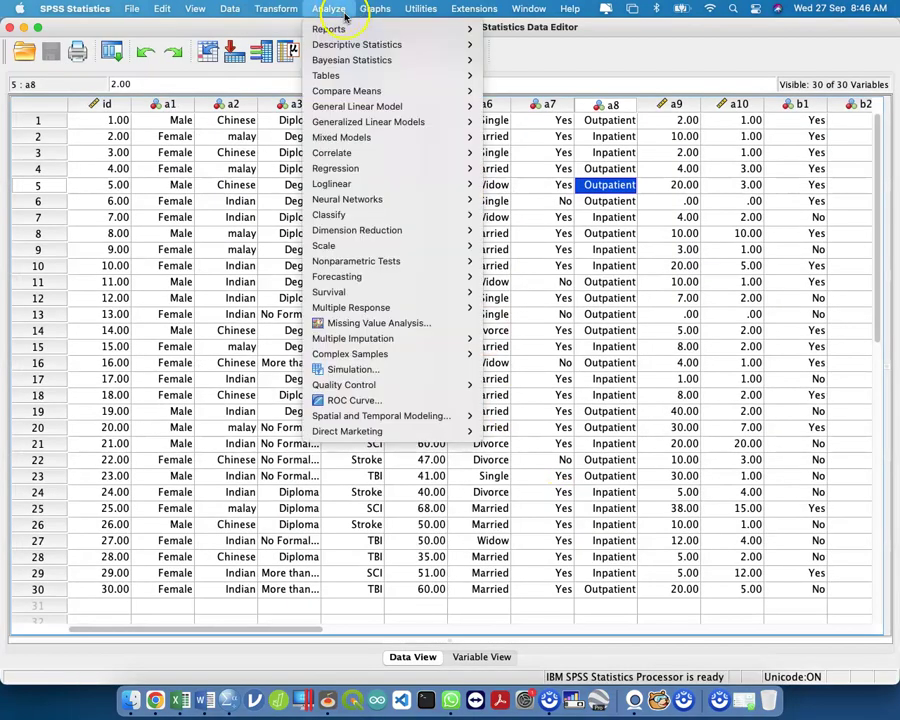
{"action": "mouse_move", "coordinate": [352, 50]}
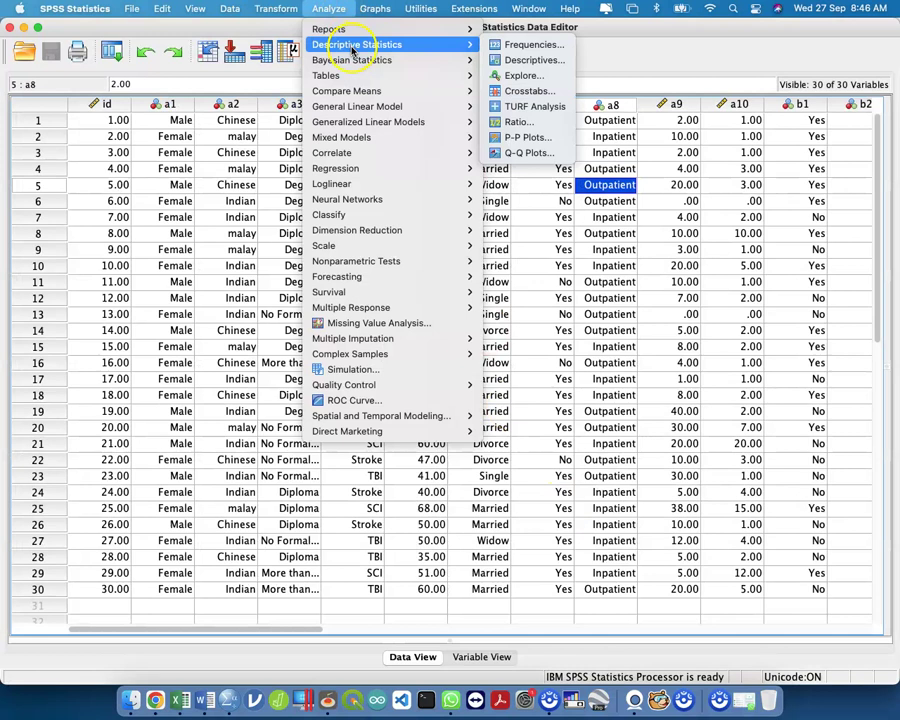
{"action": "left_click", "coordinate": [549, 82]}
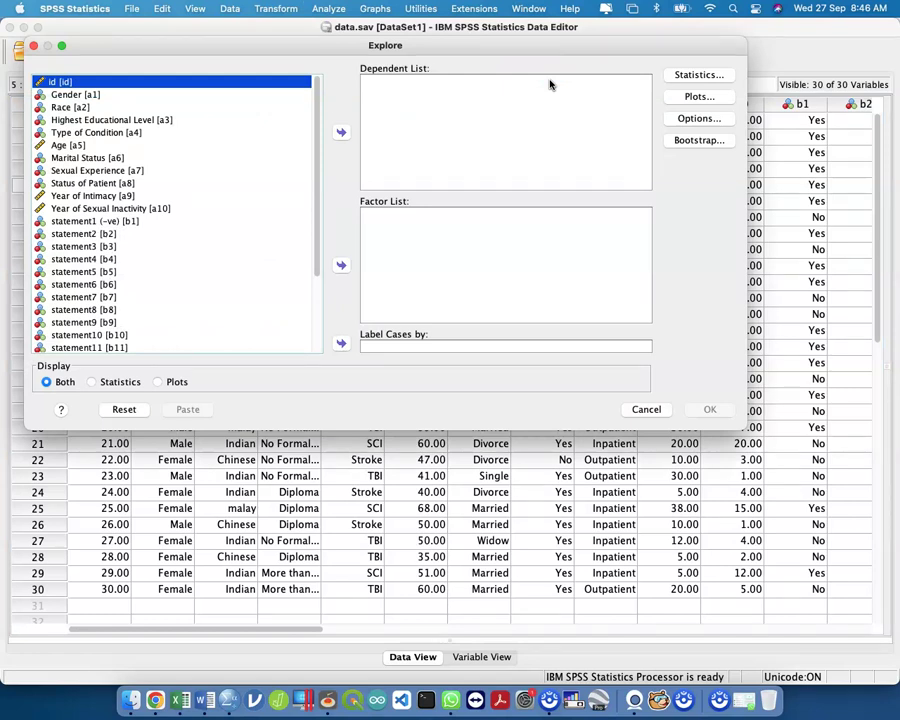
{"action": "scroll", "coordinate": [214, 256], "scroll_direction": "down", "scroll_amount": 4}
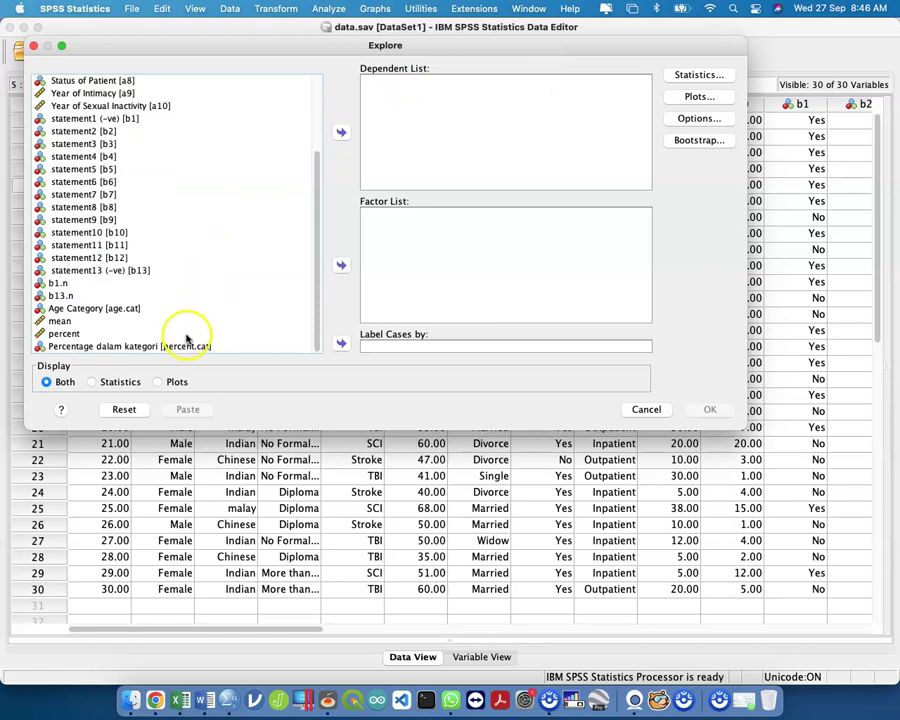
{"action": "left_click", "coordinate": [185, 334]}
{"action": "left_click", "coordinate": [342, 134]}
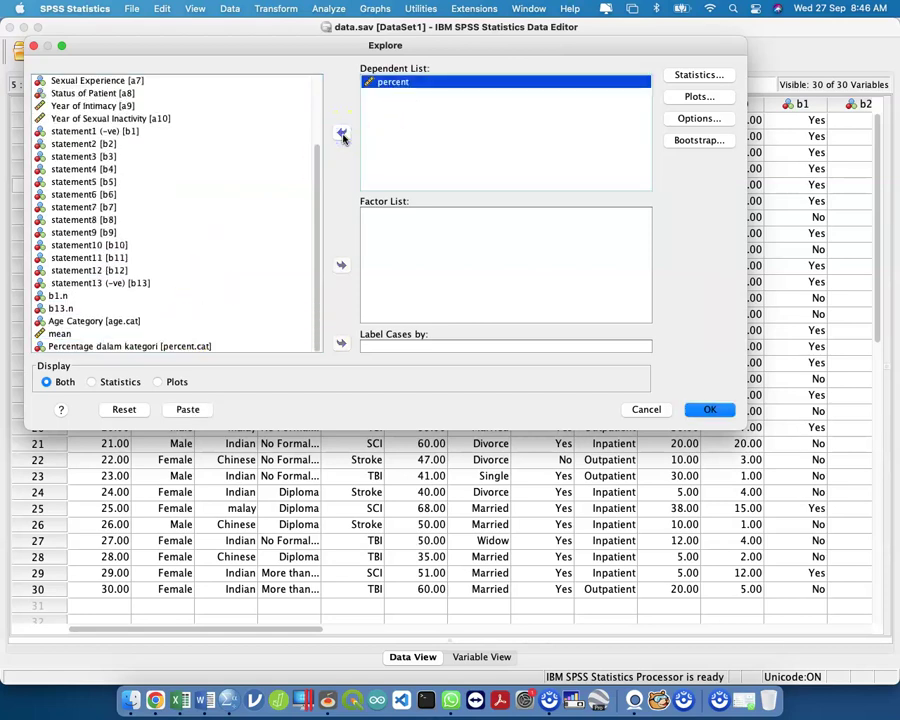
{"action": "scroll", "coordinate": [146, 174], "scroll_direction": "up", "scroll_amount": 4}
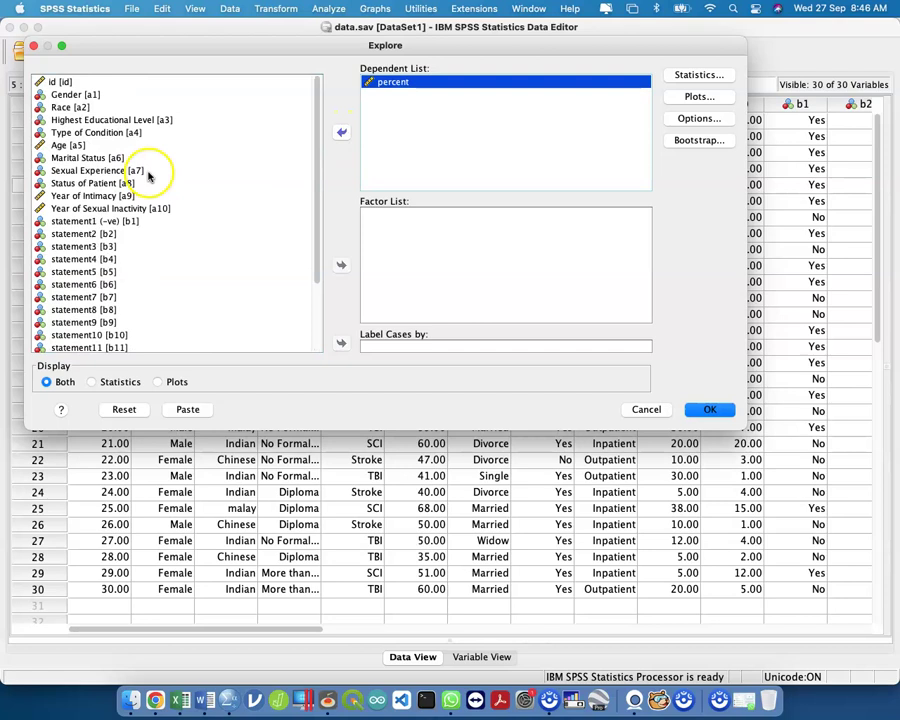
{"action": "left_click", "coordinate": [125, 197]}
{"action": "left_click_drag", "start_coordinate": [127, 201], "coordinate": [472, 118]}
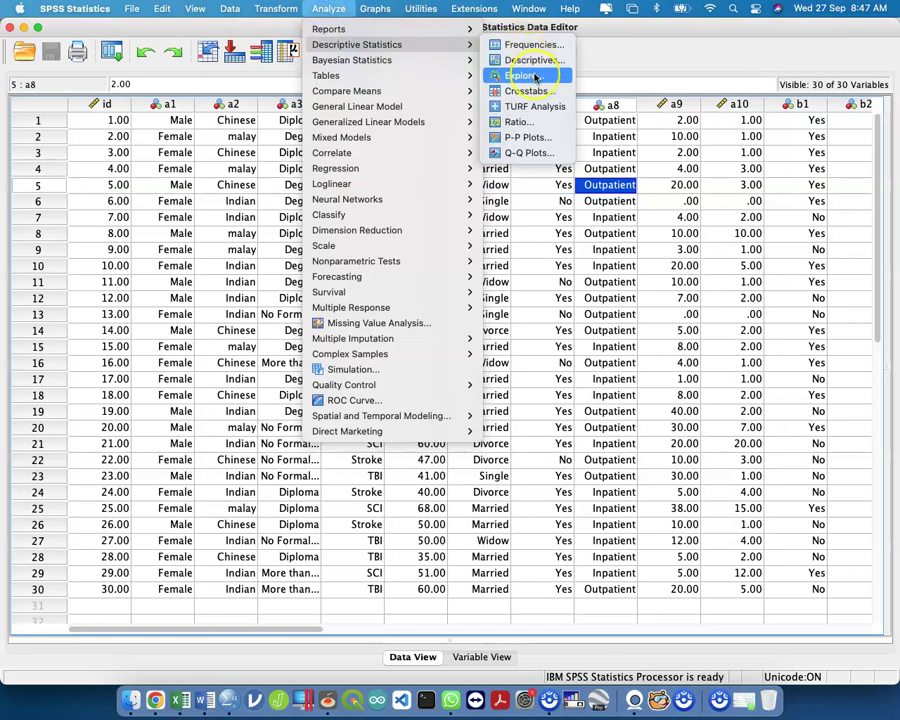
Start an Explore analysis from the descriptive statistics with percent as the dependent variable
{"action": "left_click", "coordinate": [540, 76]}
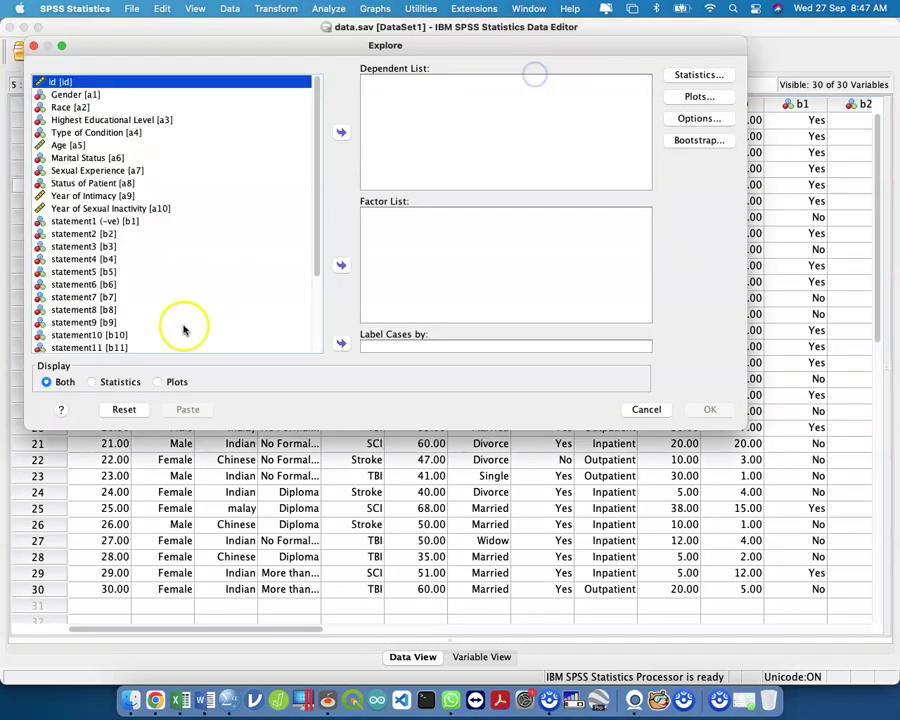
{"action": "scroll", "coordinate": [187, 238], "scroll_direction": "down", "scroll_amount": 3}
{"action": "left_click", "coordinate": [177, 334]}
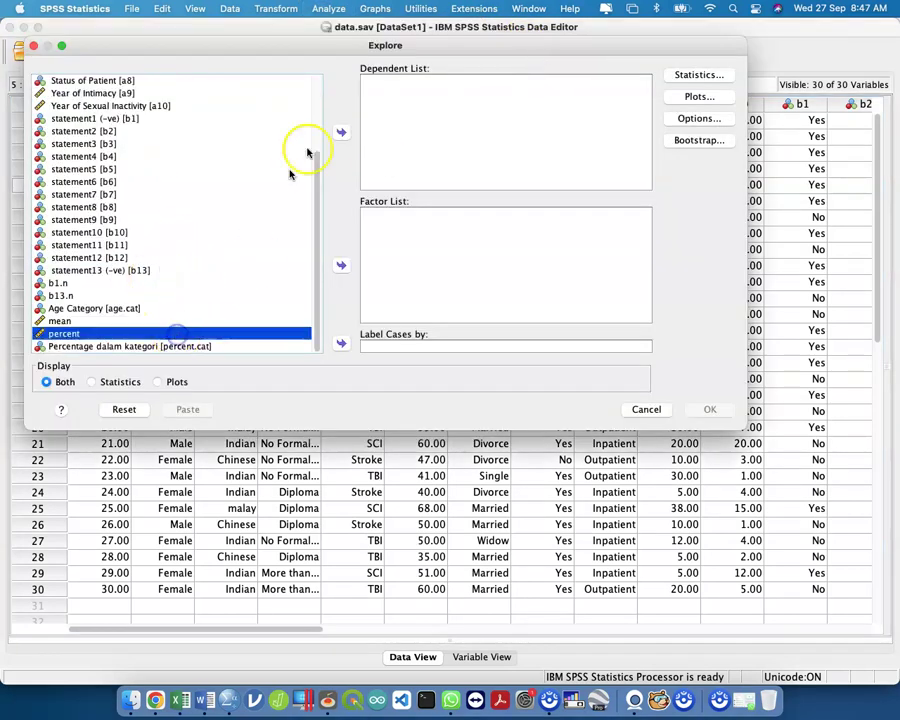
{"action": "left_click", "coordinate": [341, 131]}
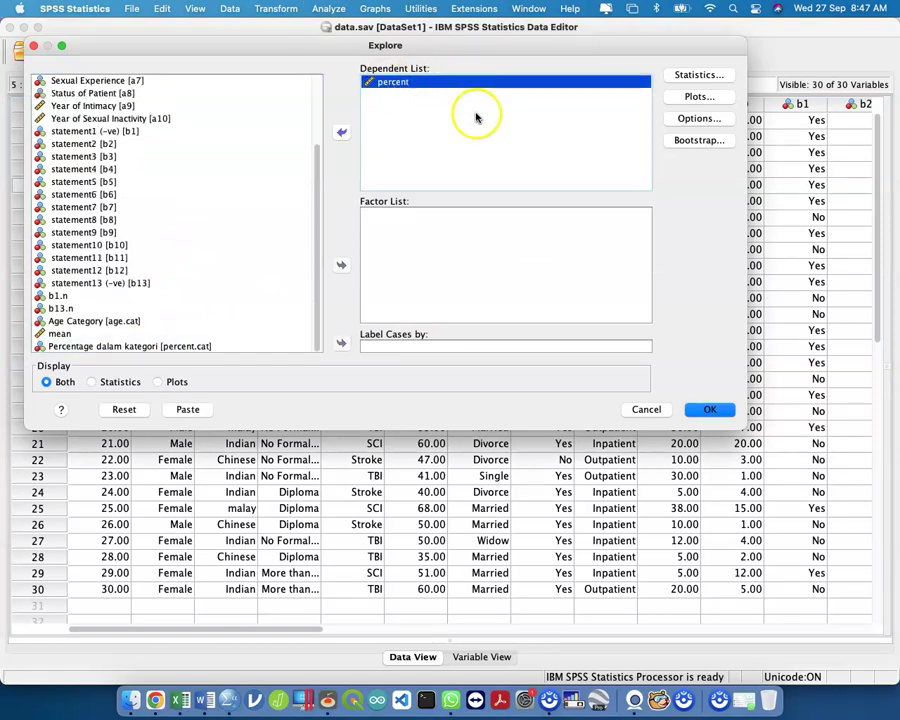
Review the statistics options of the Explore analysis without changing them
{"action": "left_click", "coordinate": [711, 75]}
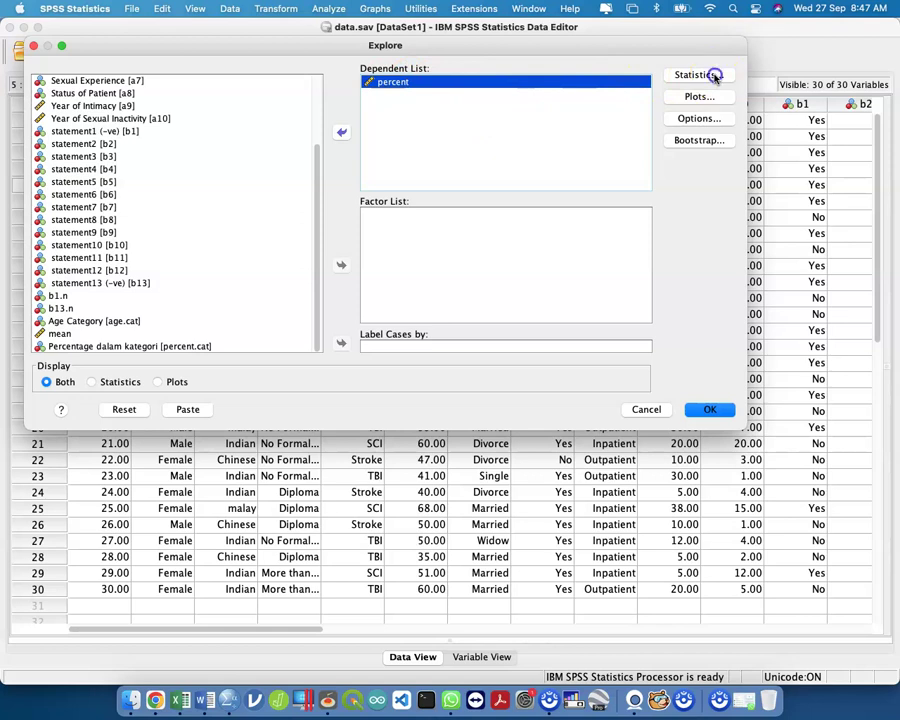
{"action": "left_click", "coordinate": [431, 357]}
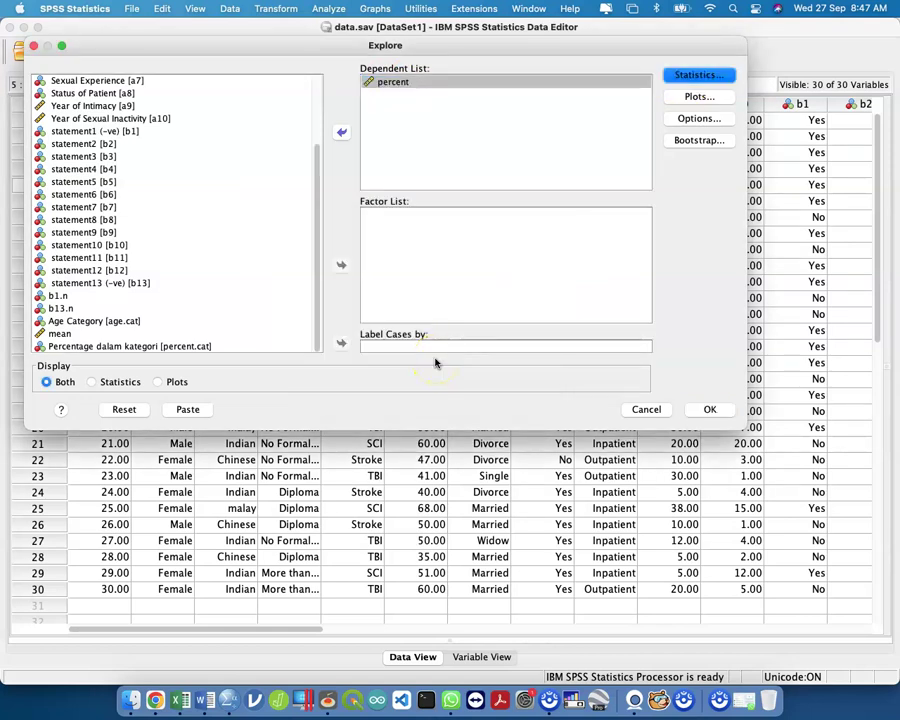
{"action": "key", "text": "space"}
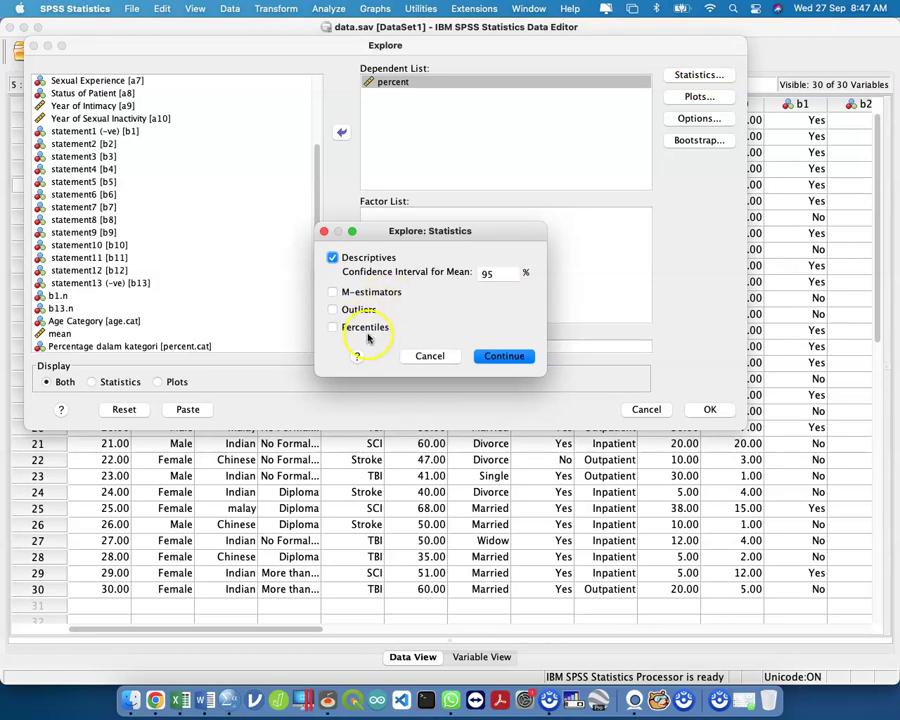
{"action": "left_click", "coordinate": [429, 356]}
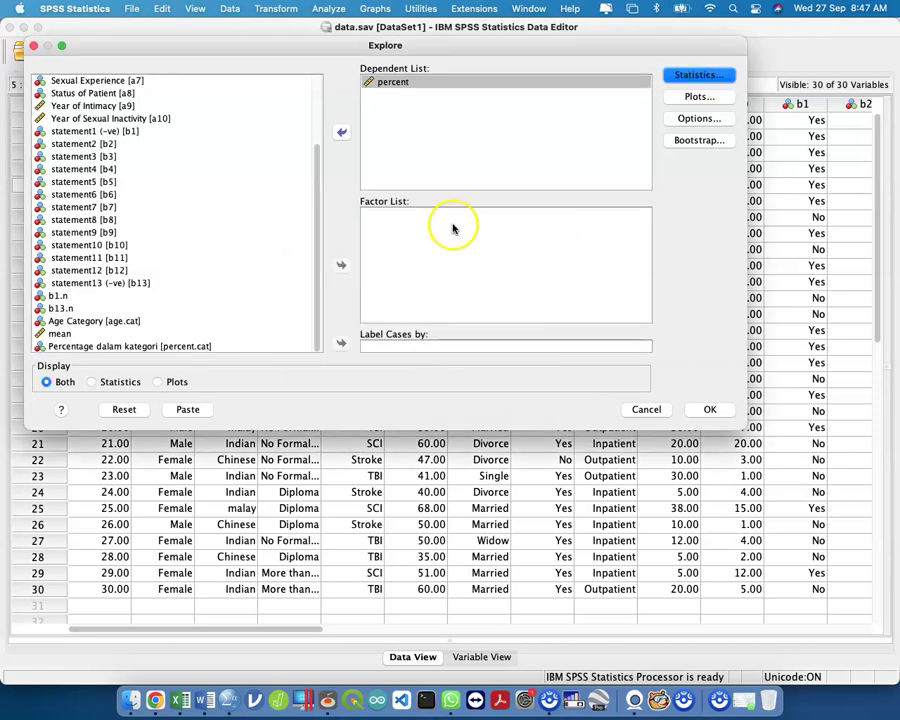
Enable the histogram and normality plots with tests for the Explore analysis, and recheck its statistics and plot options
{"action": "left_click", "coordinate": [697, 96]}
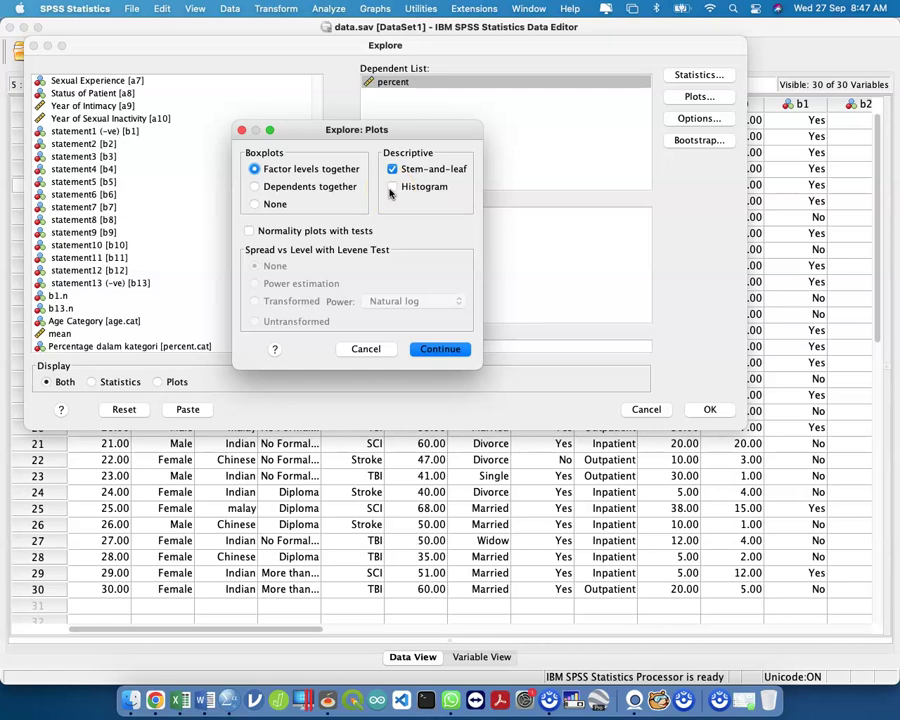
{"action": "left_click", "coordinate": [438, 349]}
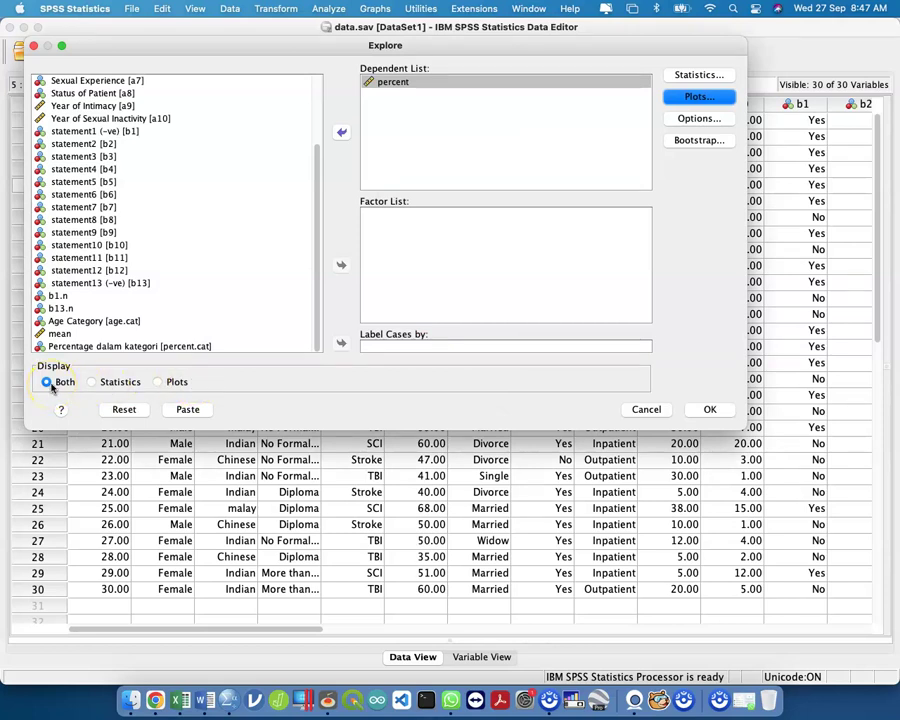
{"action": "left_click", "coordinate": [688, 75]}
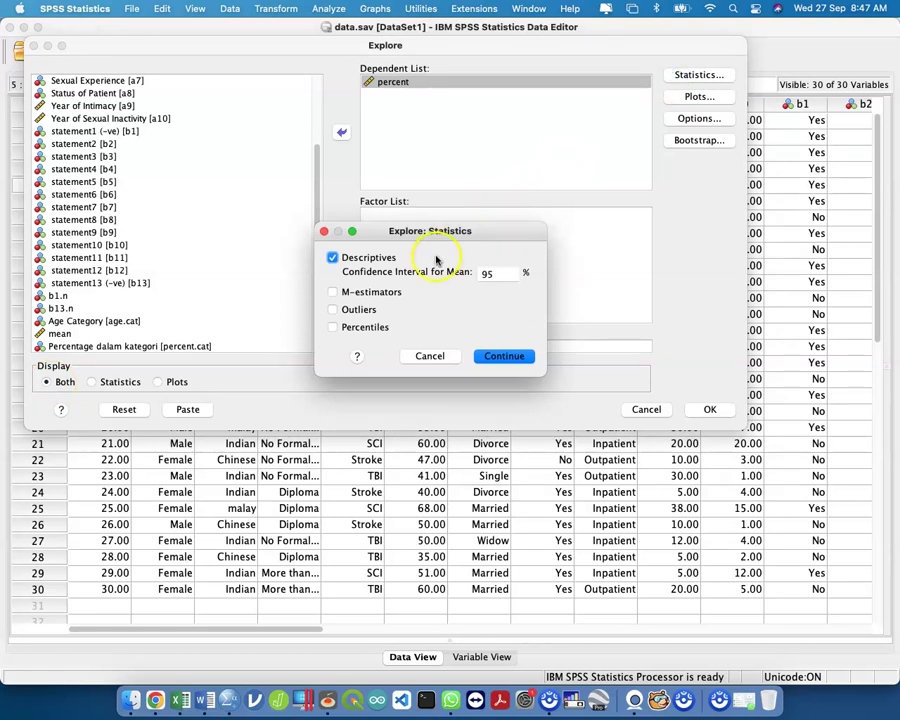
{"action": "left_click", "coordinate": [430, 356]}
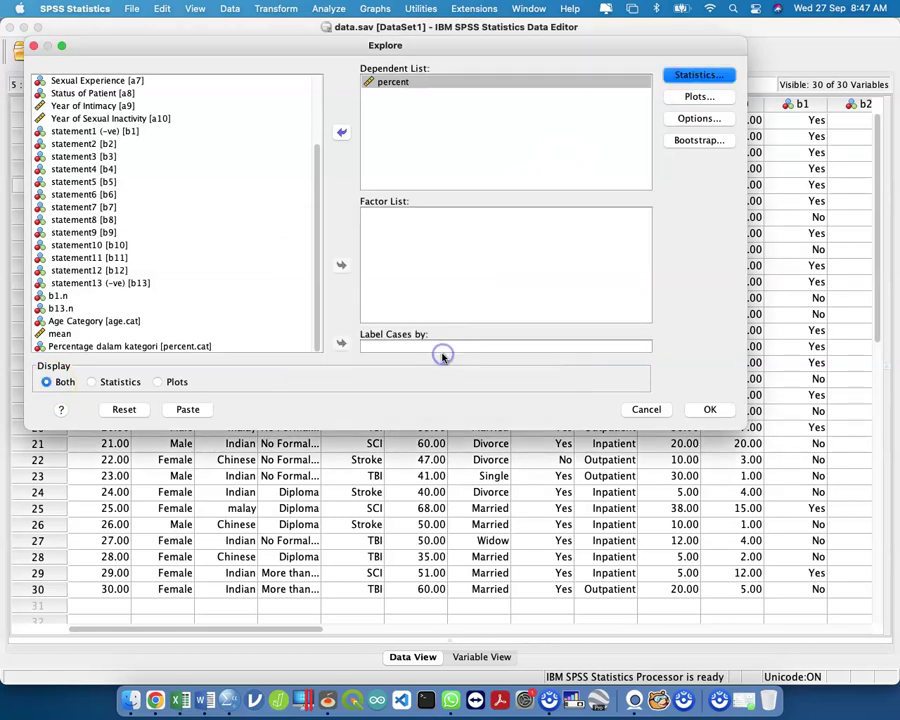
{"action": "left_click", "coordinate": [699, 97]}
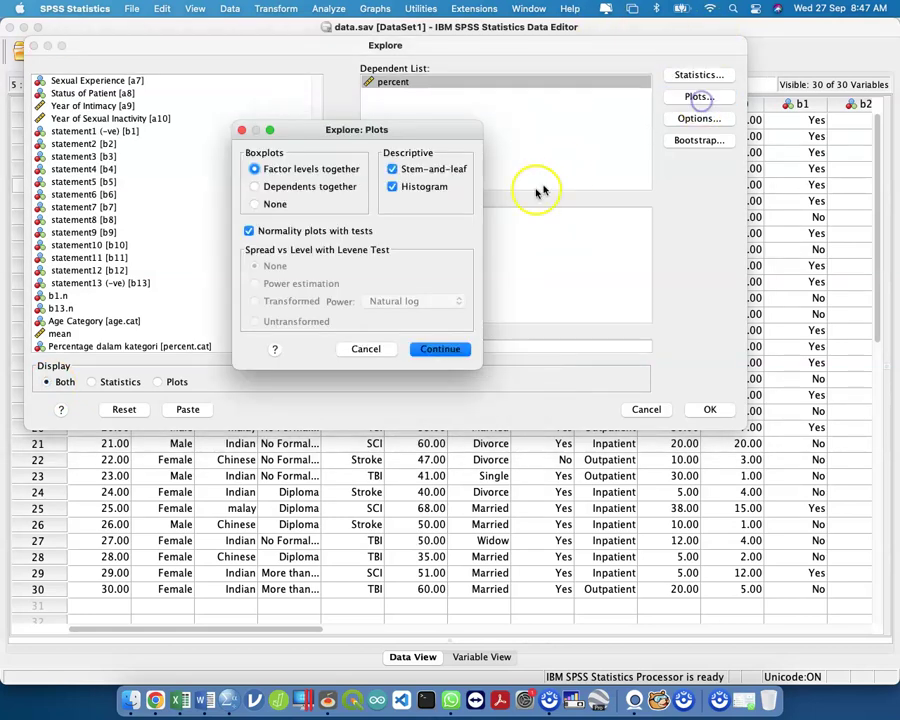
{"action": "left_click", "coordinate": [443, 352]}
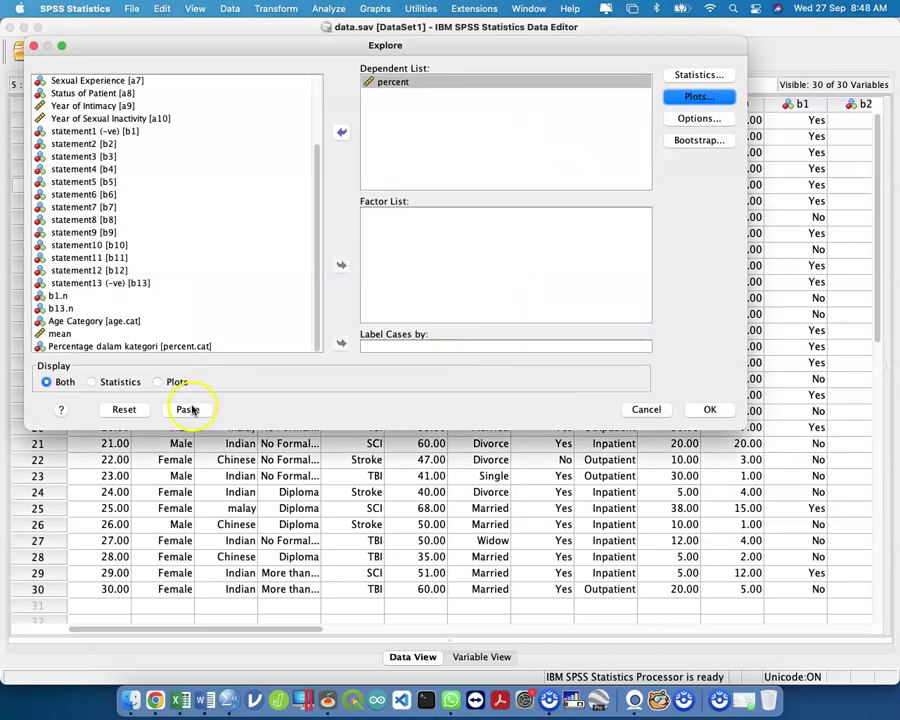
Paste the Explore command as syntax into SyntaxADNR.sps and bring the pasted EXAMINE block into view
{"action": "left_click", "coordinate": [187, 409]}
{"action": "key", "text": "ctrl+Up"}
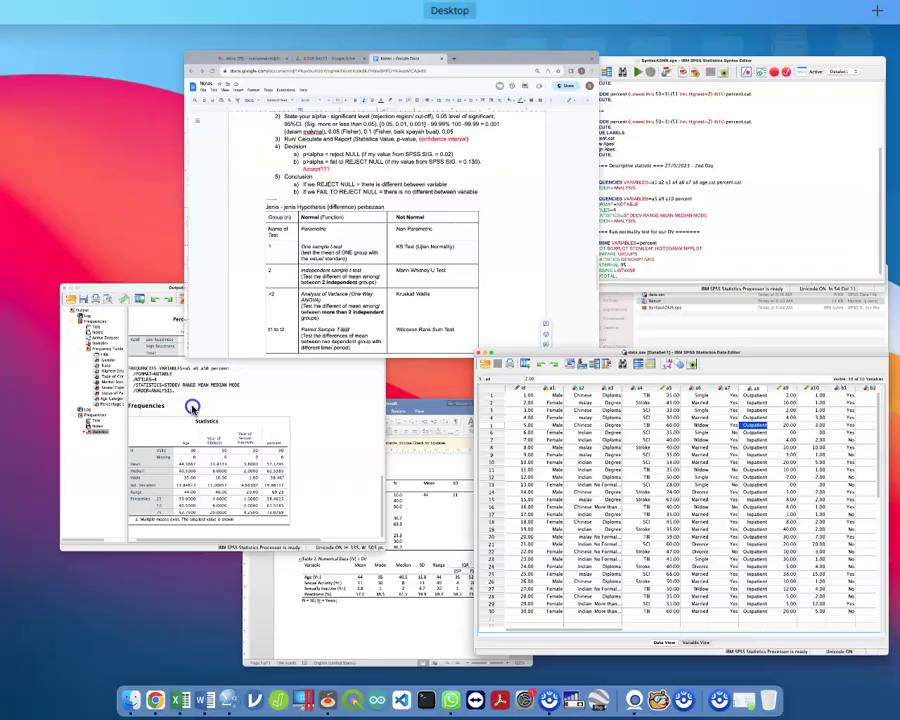
{"action": "key", "text": "ctrl+Up"}
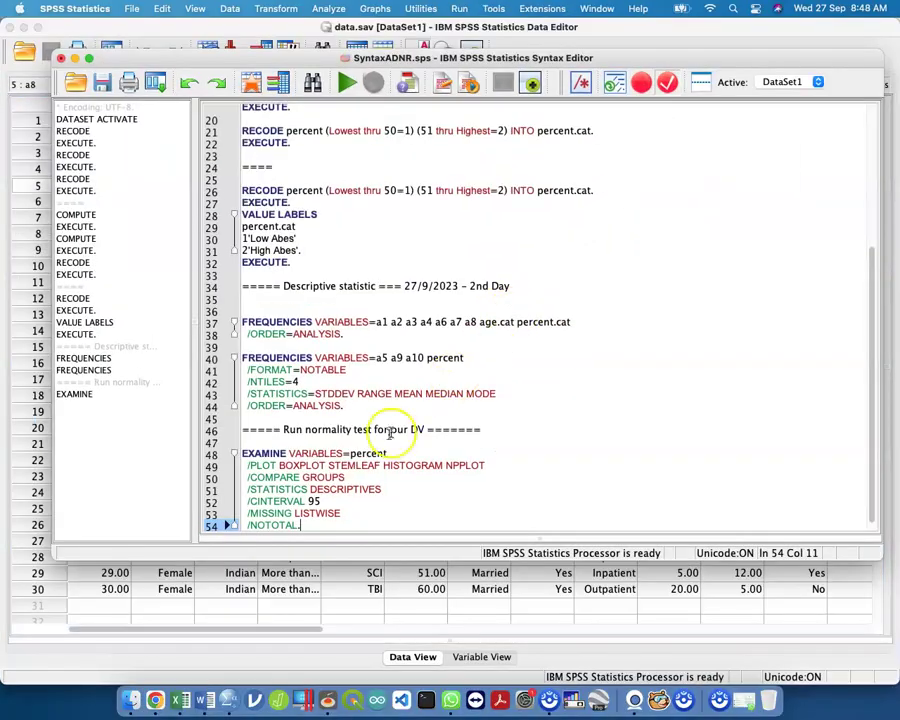
{"action": "scroll", "coordinate": [338, 480], "scroll_direction": "down", "scroll_amount": 1}
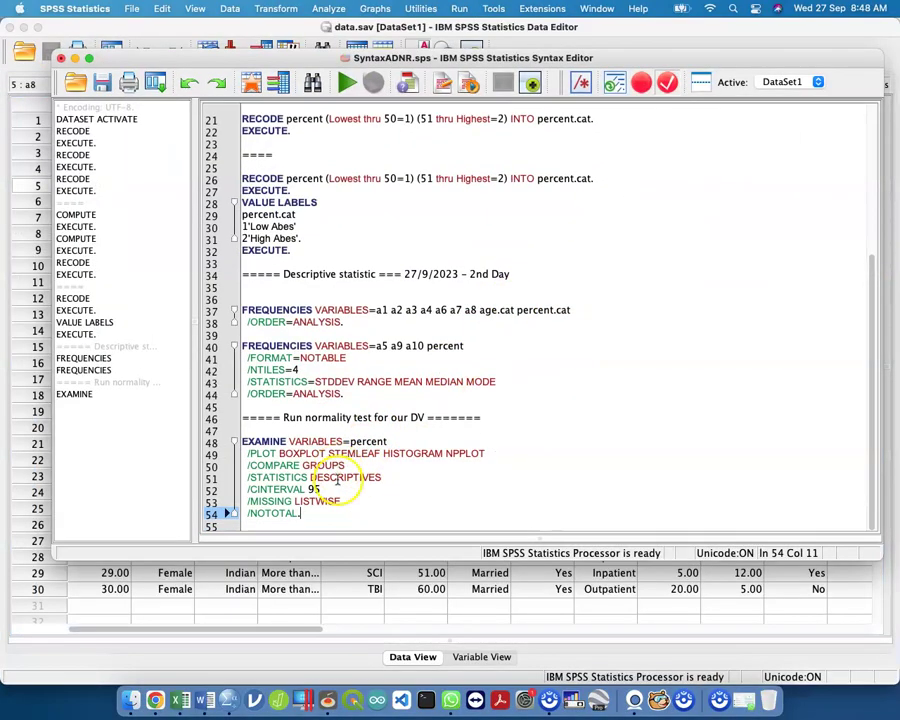
Try adding the variable a5 after percent in the EXAMINE command, and take it out again
{"action": "left_click", "coordinate": [458, 437]}
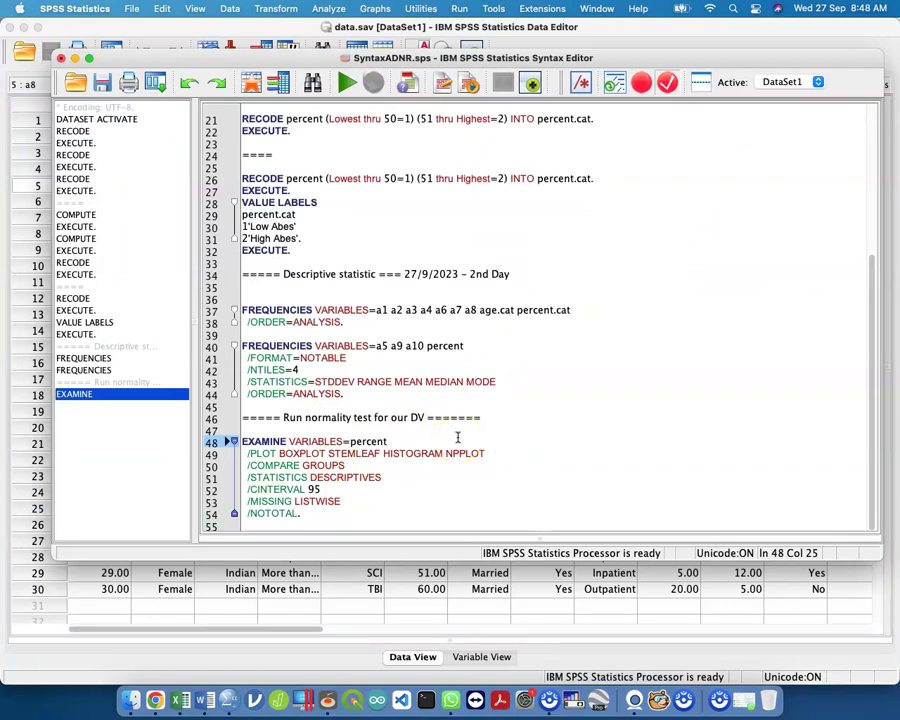
{"action": "type", "text": "a"}
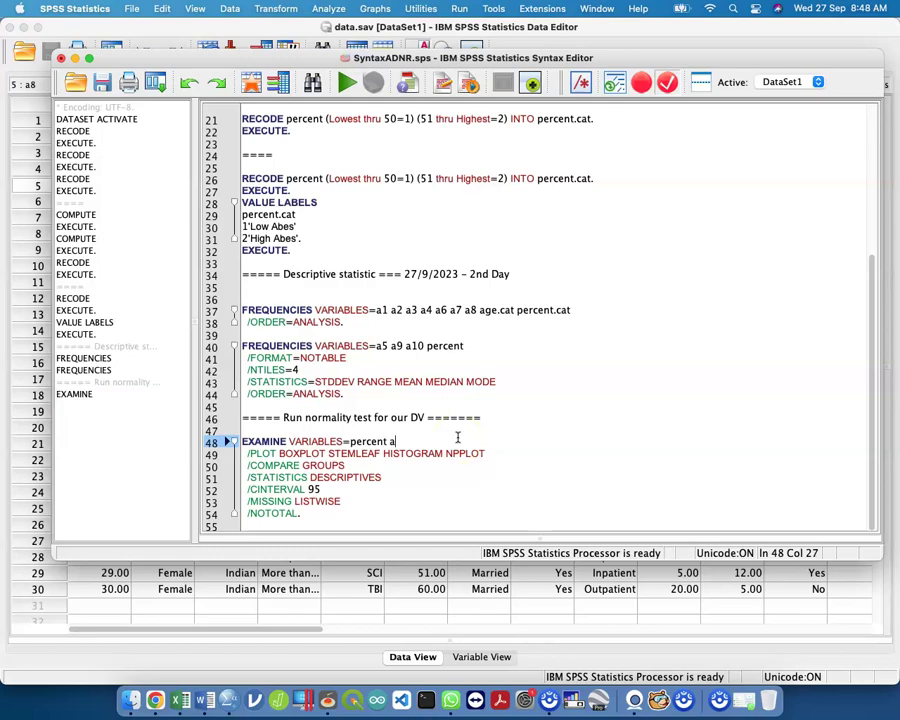
{"action": "key", "text": "ctrl+Up"}
{"action": "left_click", "coordinate": [622, 458]}
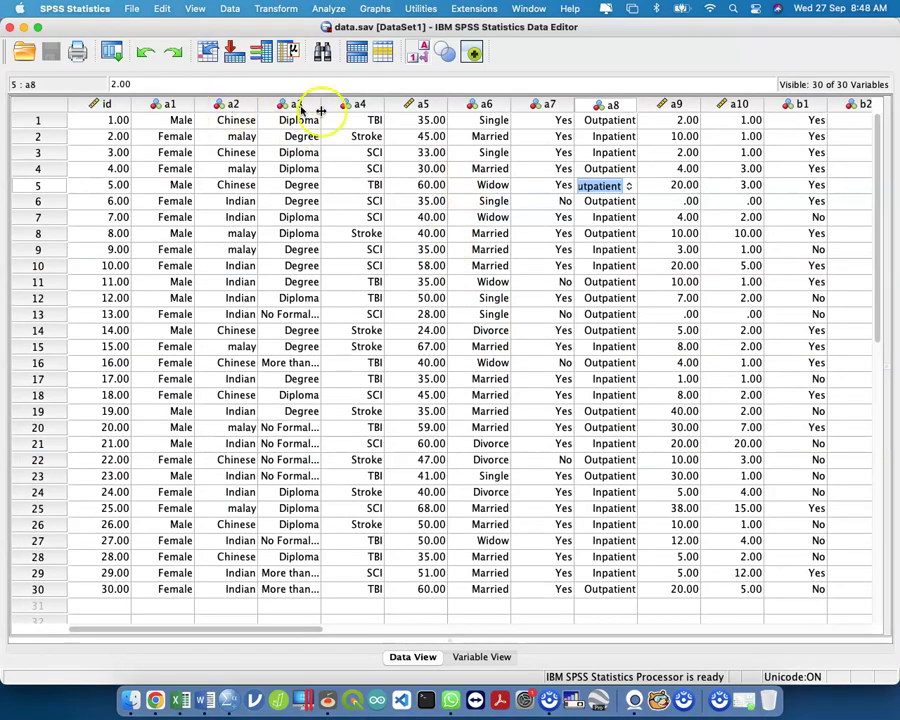
{"action": "key", "text": "ctrl+Up"}
{"action": "left_click", "coordinate": [724, 150]}
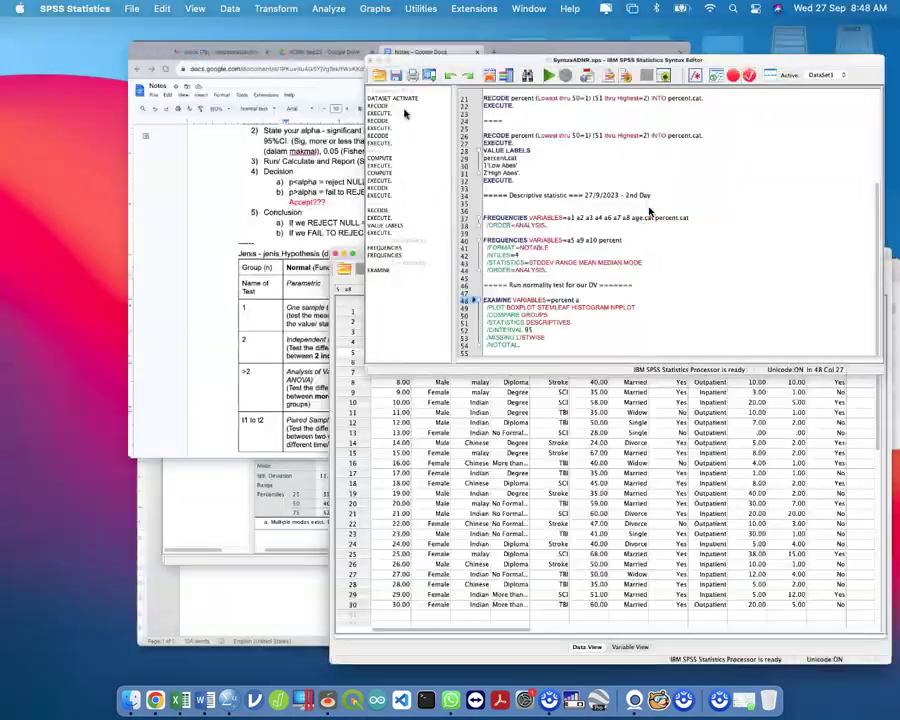
{"action": "type", "text": "5"}
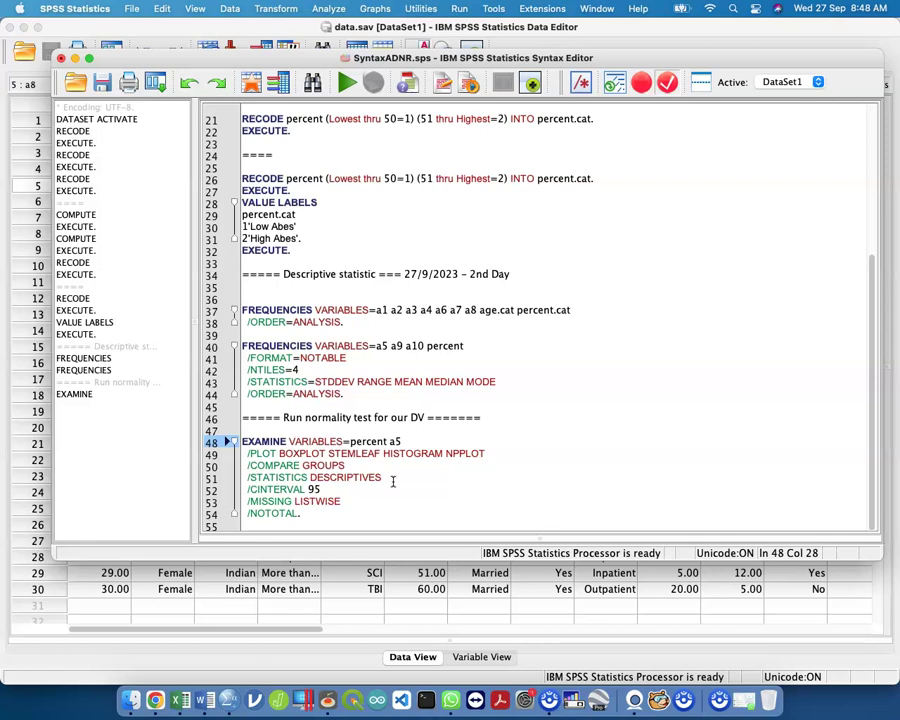
{"action": "key", "text": "BackSpace"}
{"action": "key", "text": "BackSpace"}
{"action": "key", "text": "BackSpace"}
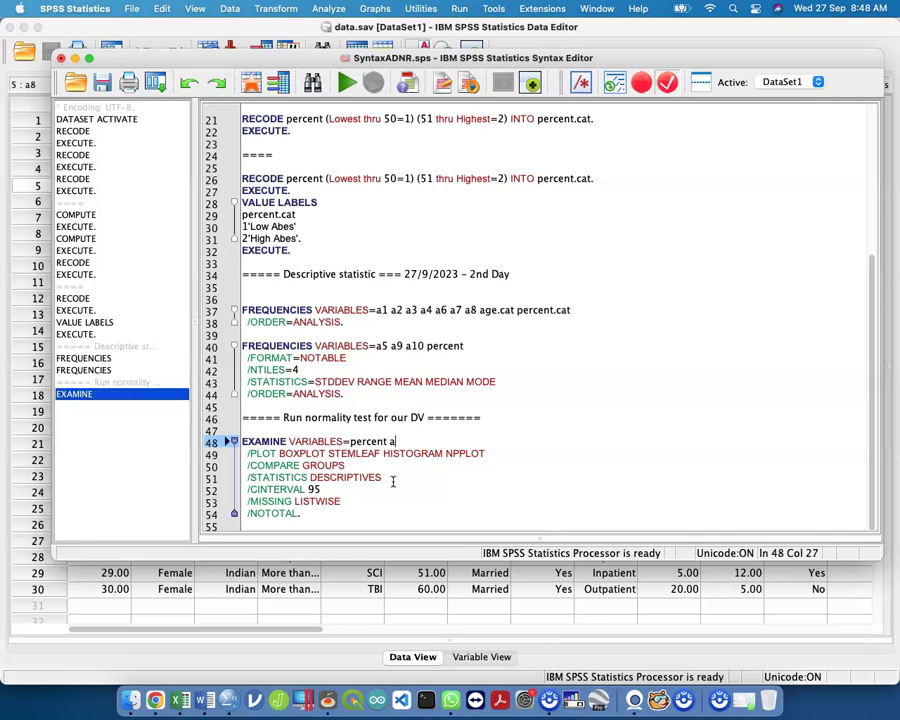
Run the EXAMINE command for percent from the syntax and show its Explore output in a maximized output window
{"action": "left_click_drag", "start_coordinate": [320, 518], "coordinate": [226, 442]}
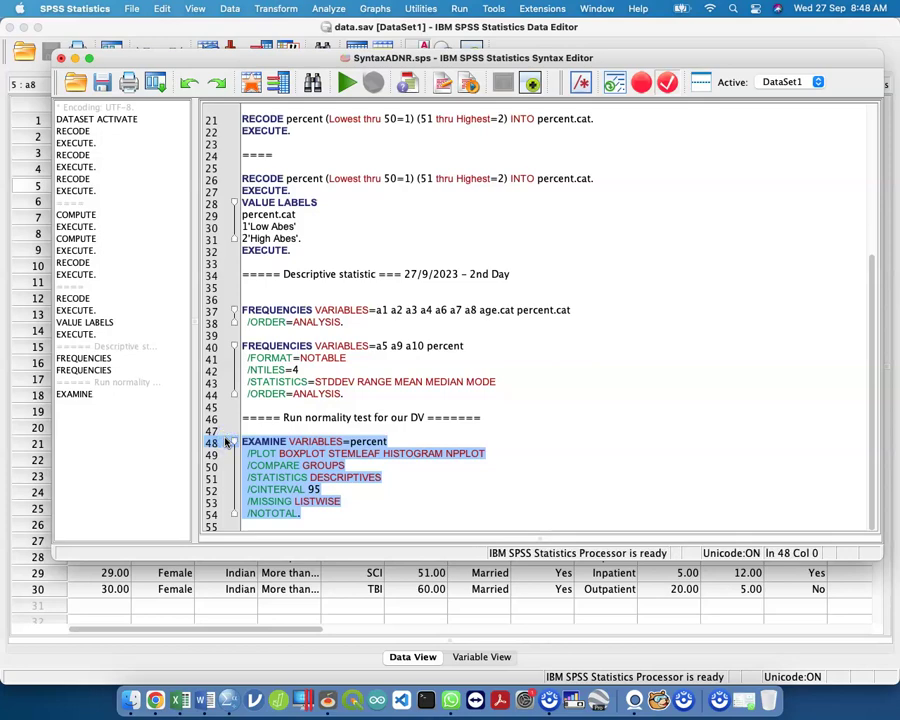
{"action": "key", "text": "super+r"}
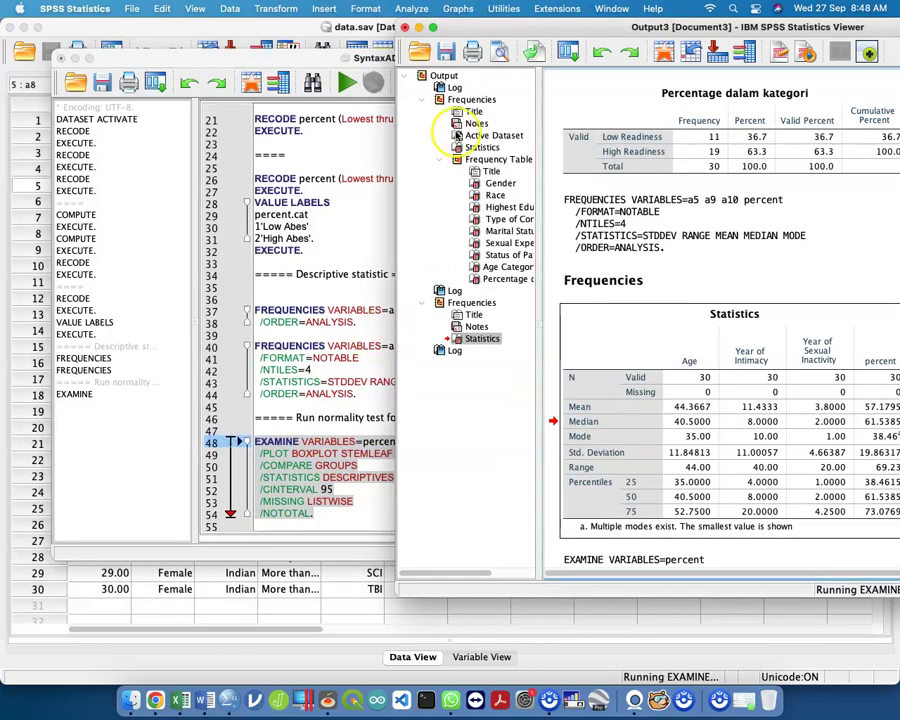
{"action": "double_click", "coordinate": [547, 30]}
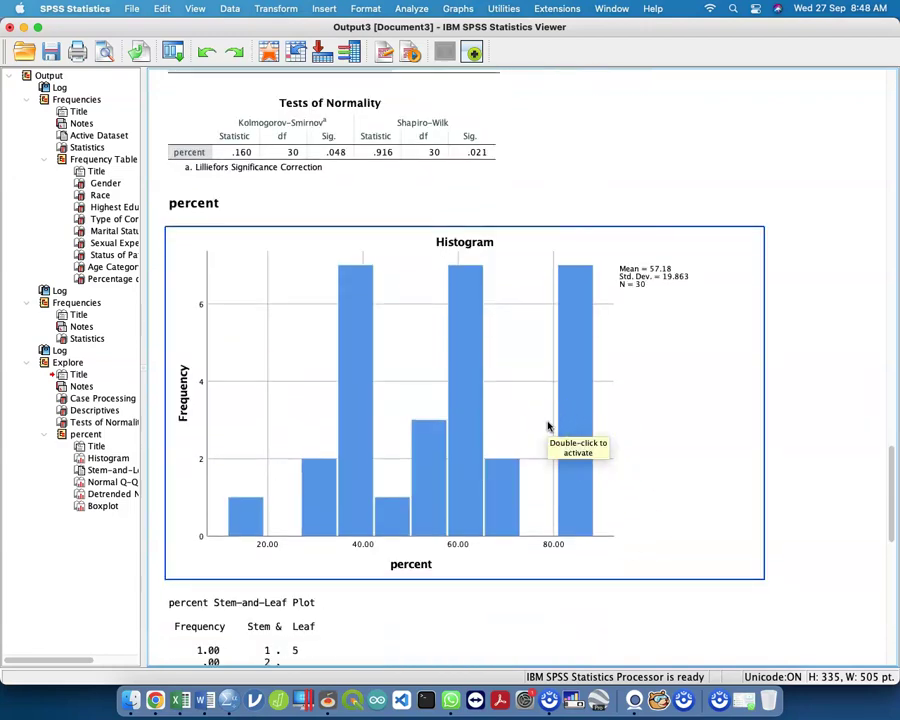
{"action": "scroll", "coordinate": [548, 427], "scroll_direction": "up", "scroll_amount": 6}
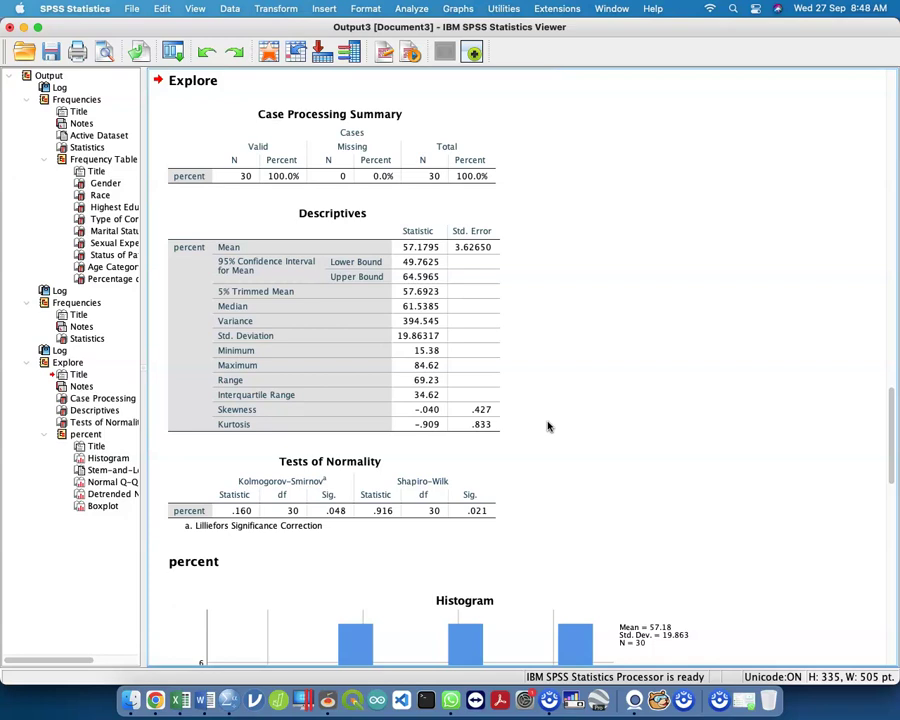
Add a normal distribution curve with automatic parameters to the percent histogram and close the chart editor
{"action": "scroll", "coordinate": [546, 422], "scroll_direction": "down", "scroll_amount": 10}
{"action": "scroll", "coordinate": [546, 422], "scroll_direction": "up", "scroll_amount": 7}
{"action": "left_click", "coordinate": [489, 418]}
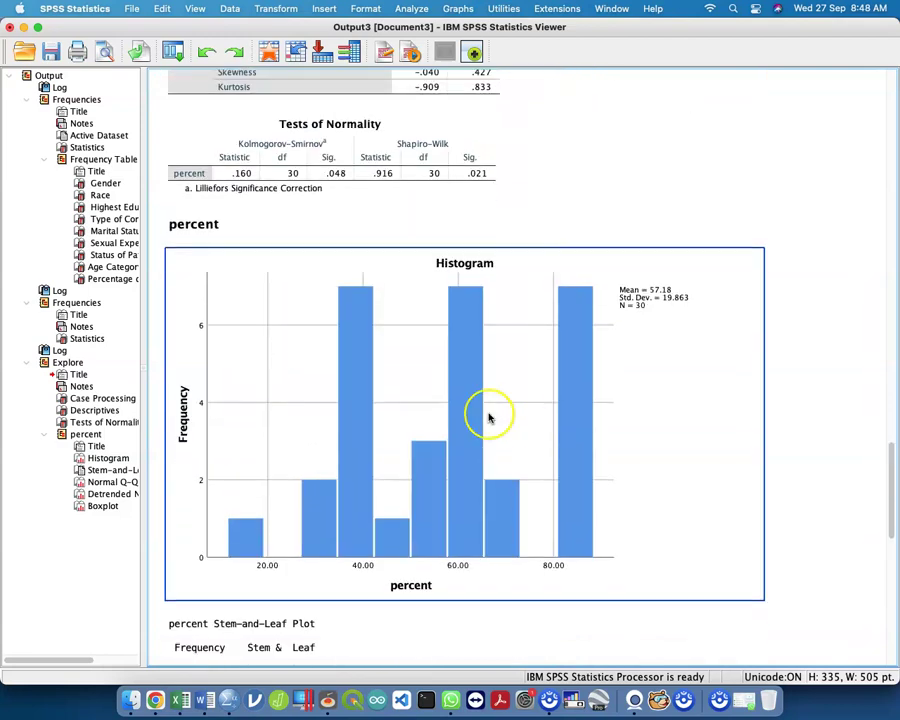
{"action": "left_click", "coordinate": [489, 418]}
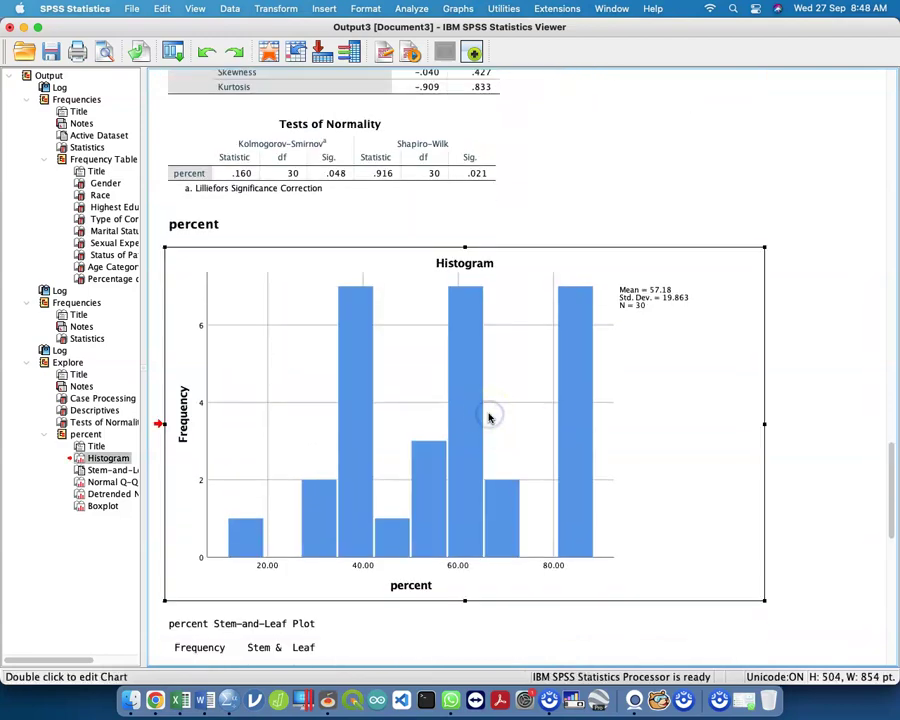
{"action": "double_click", "coordinate": [488, 416]}
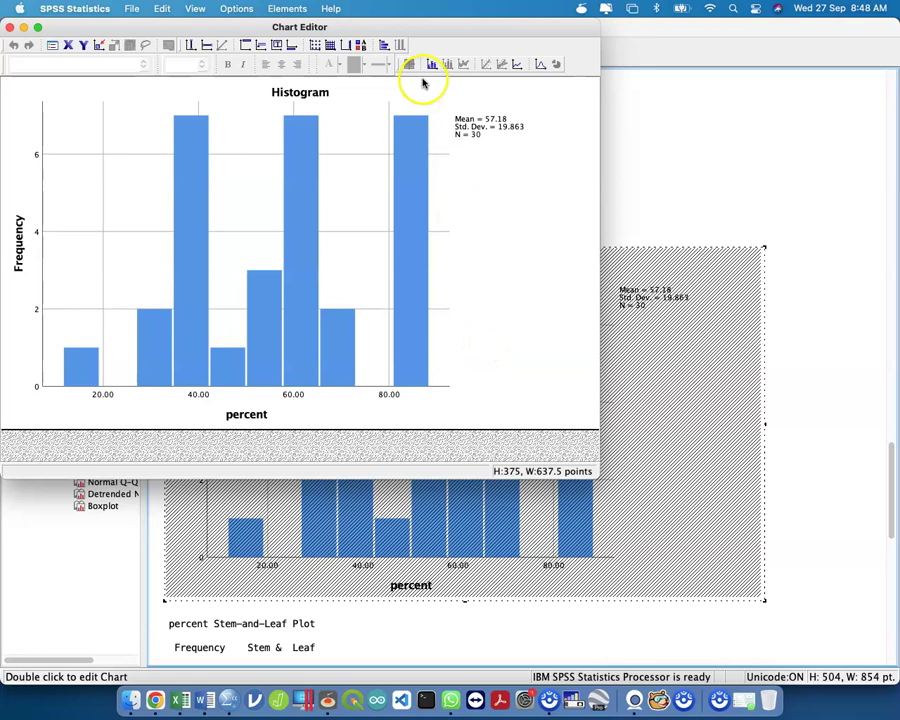
{"action": "left_click", "coordinate": [538, 66]}
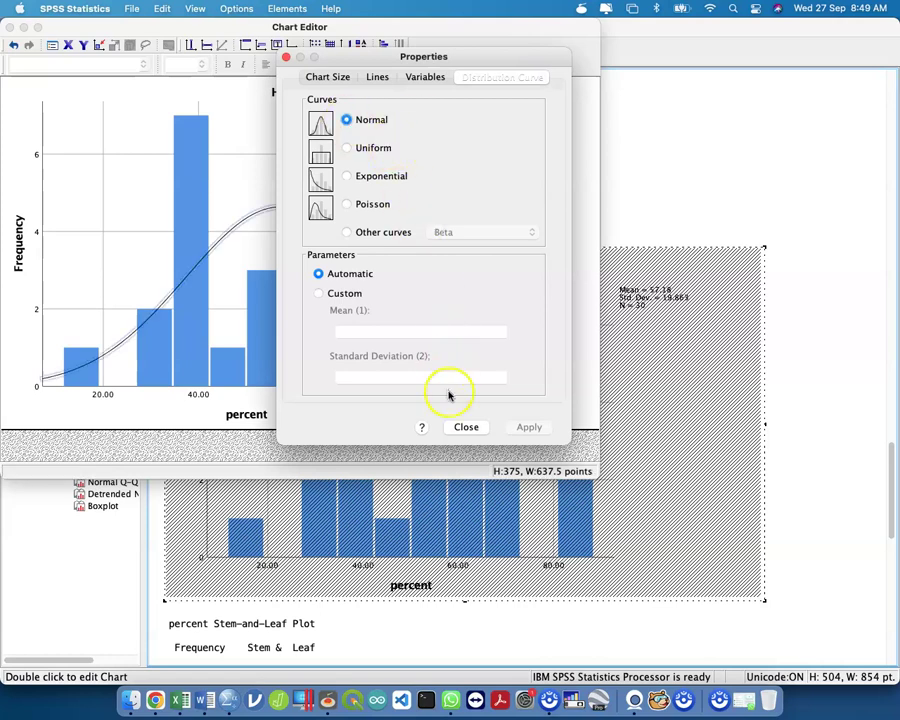
{"action": "left_click", "coordinate": [466, 427]}
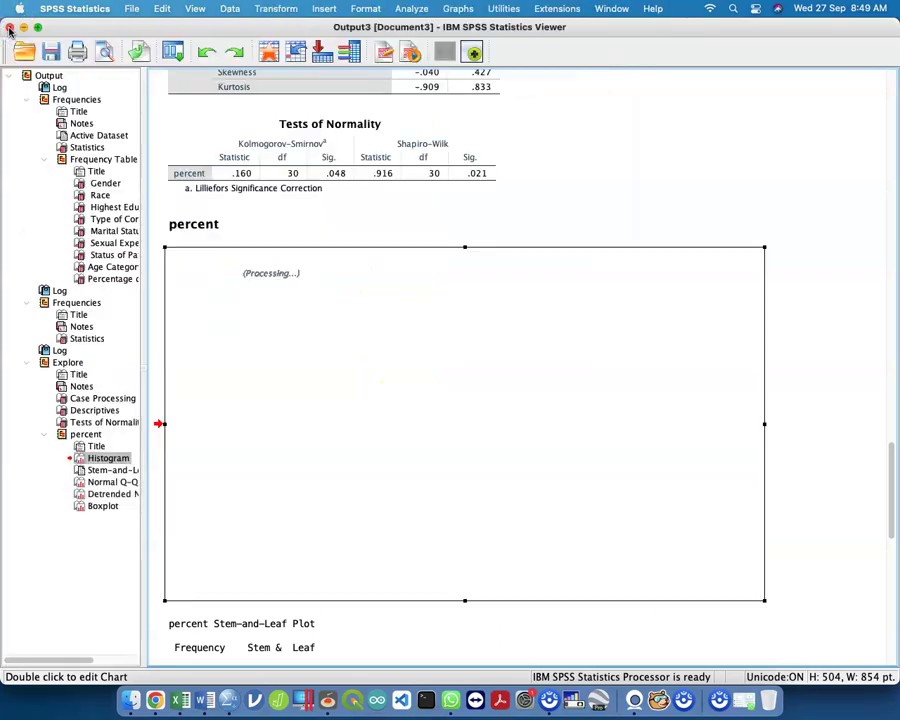
{"action": "left_click", "coordinate": [9, 27]}
{"action": "left_click", "coordinate": [677, 88]}
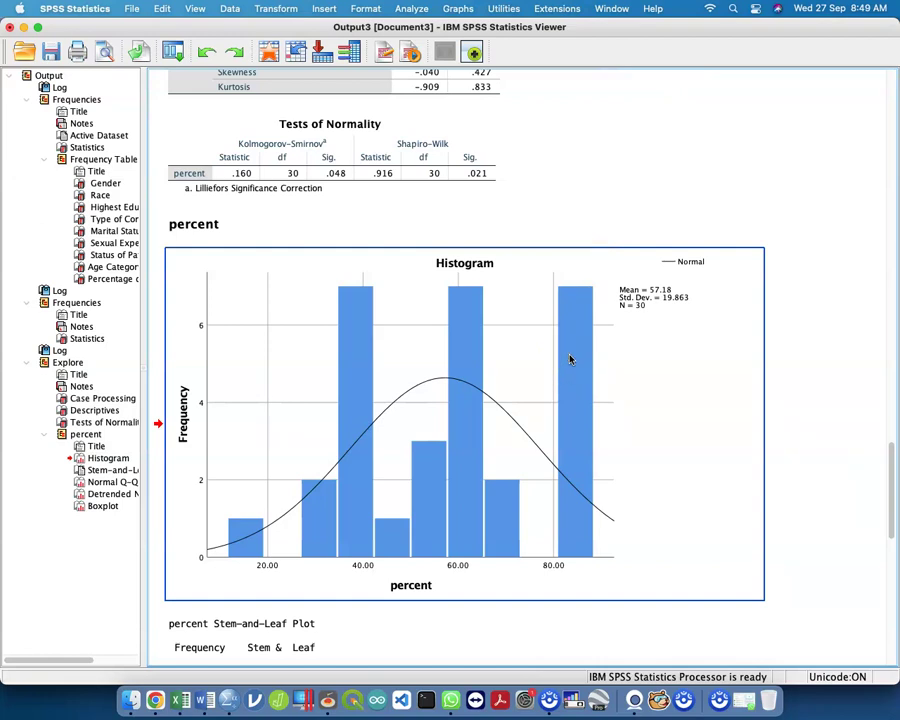
Copy the percent histogram with its normal curve into the Word document and return to the SPSS output
{"action": "left_click", "coordinate": [570, 360]}
{"action": "key", "text": "super+Tab"}
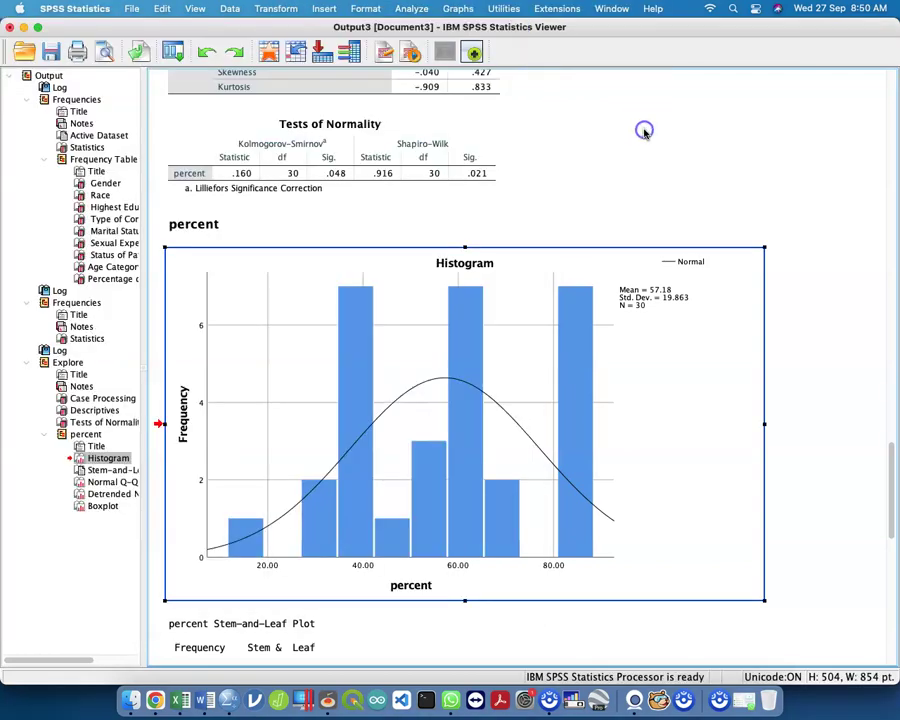
{"action": "left_click", "coordinate": [644, 133]}
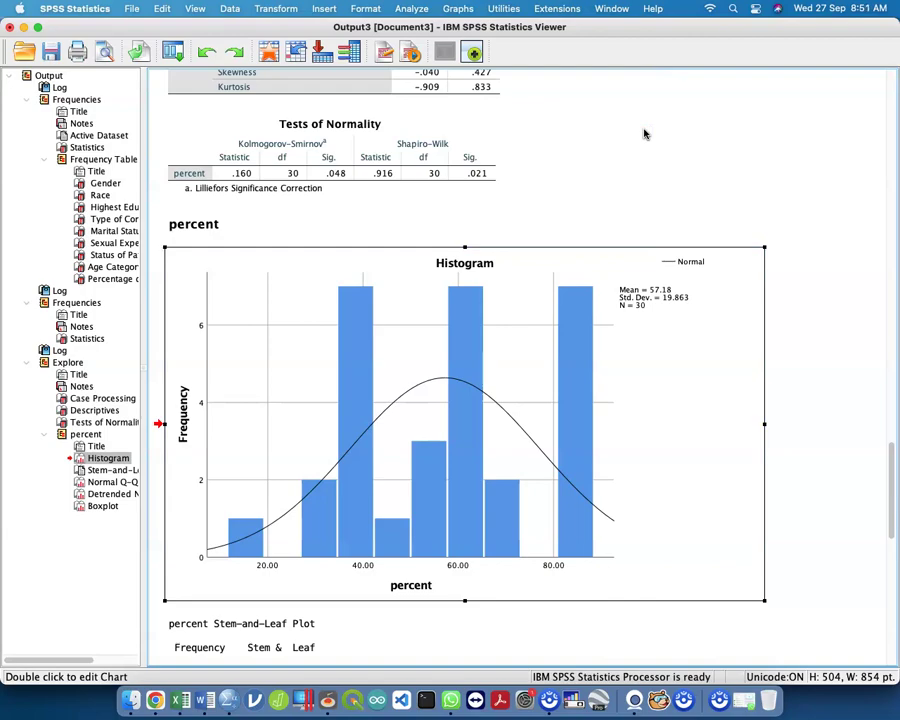
{"action": "key", "text": "ctrl+Up"}
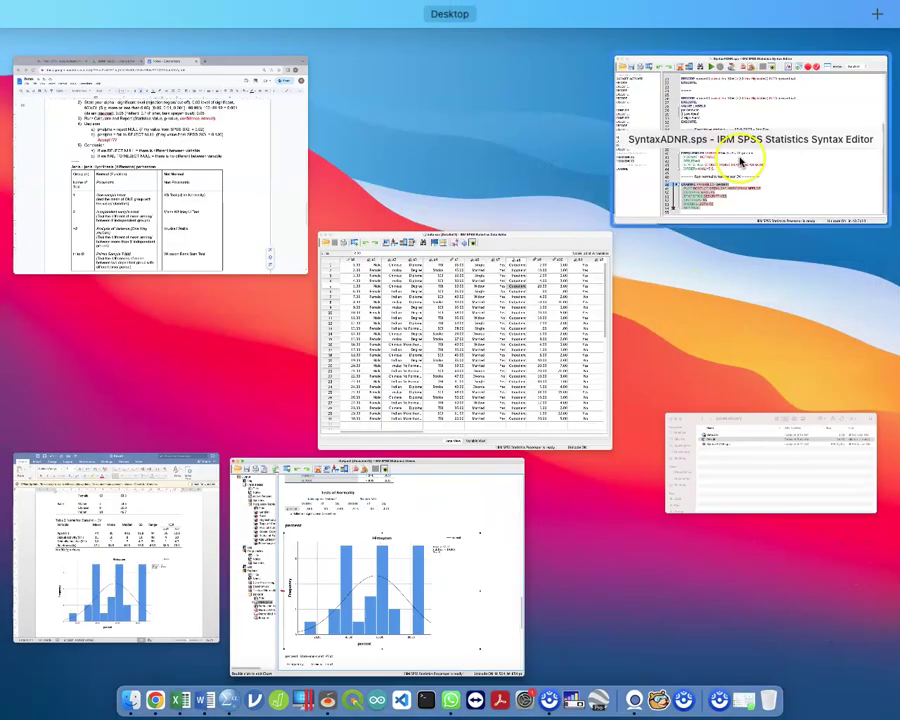
{"action": "left_click", "coordinate": [739, 161]}
{"action": "key", "text": "ctrl+Up"}
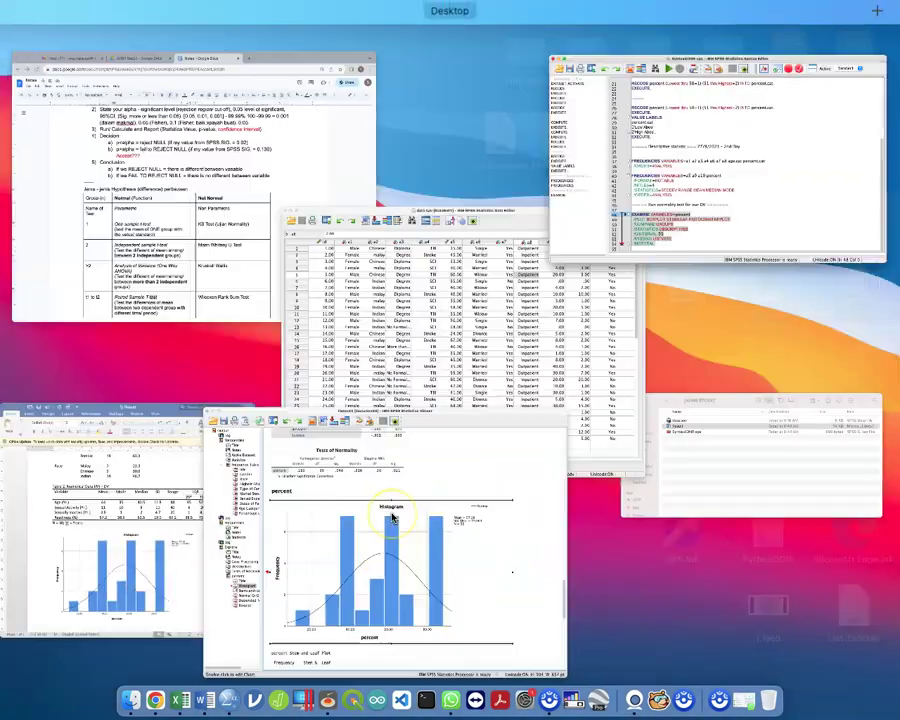
{"action": "left_click", "coordinate": [393, 517]}
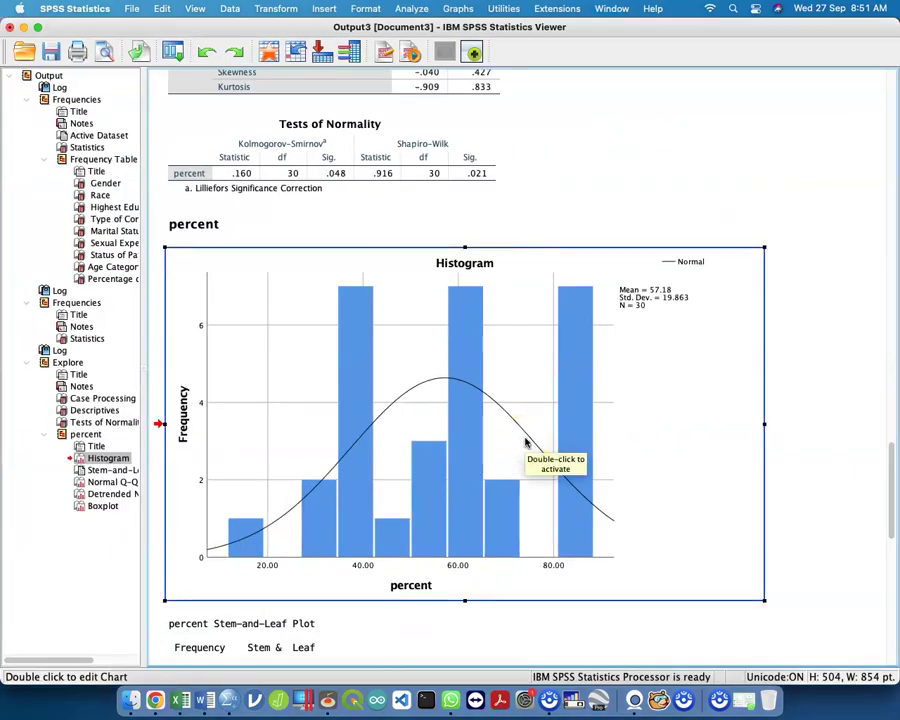
Examine the Explore output for percent, focusing on skewness and kurtosis in Descriptives and the Kolmogorov-Smirnov and Shapiro-Wilk tests of normality
{"action": "scroll", "coordinate": [525, 441], "scroll_direction": "down", "scroll_amount": 10}
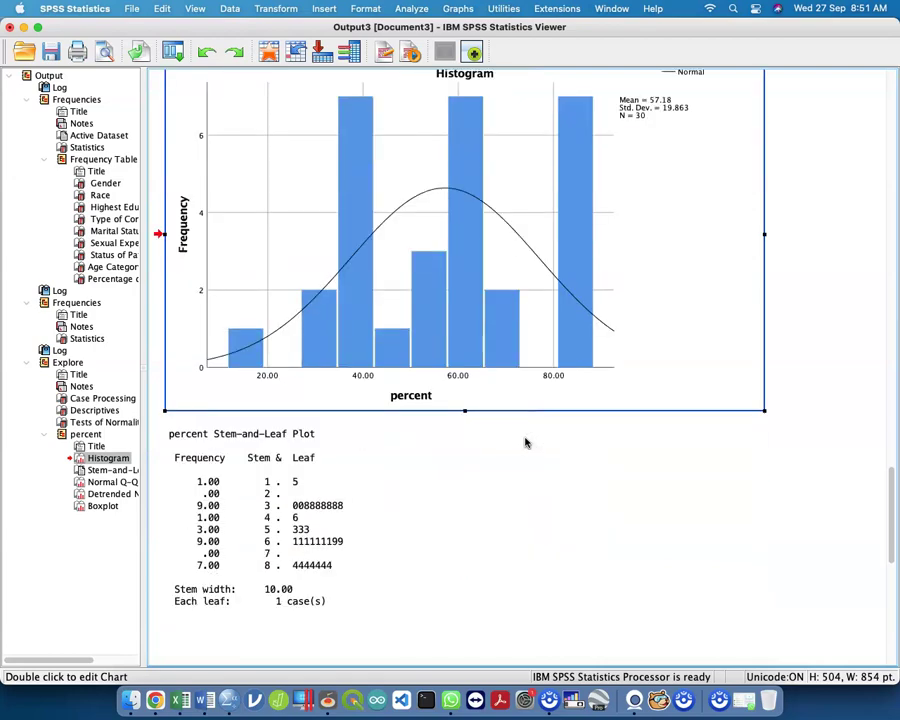
{"action": "scroll", "coordinate": [525, 441], "scroll_direction": "up", "scroll_amount": 10}
{"action": "scroll", "coordinate": [525, 443], "scroll_direction": "up", "scroll_amount": 15}
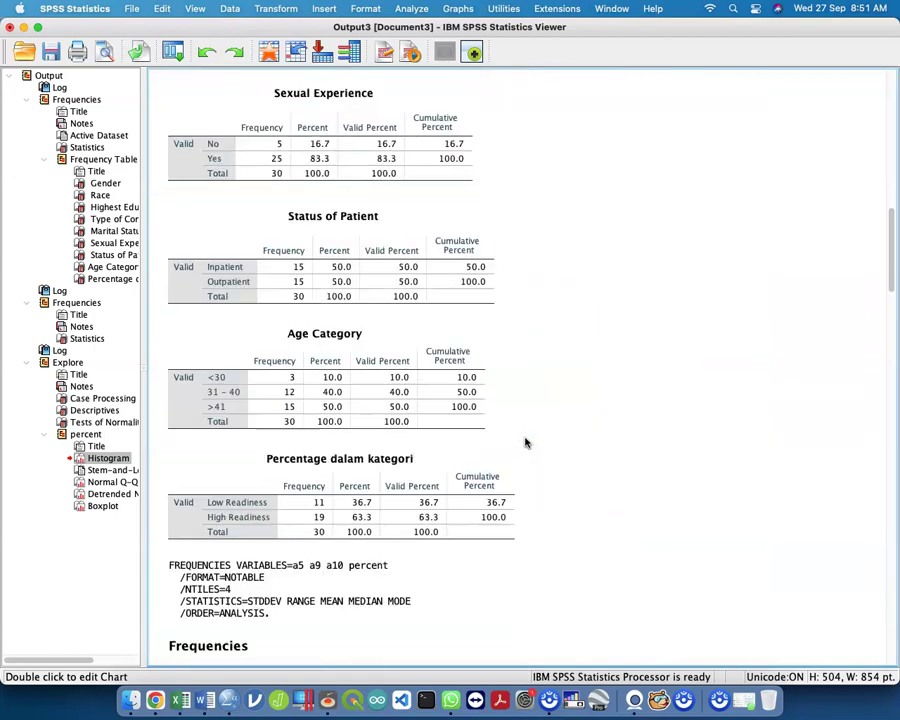
{"action": "scroll", "coordinate": [525, 443], "scroll_direction": "down", "scroll_amount": 10}
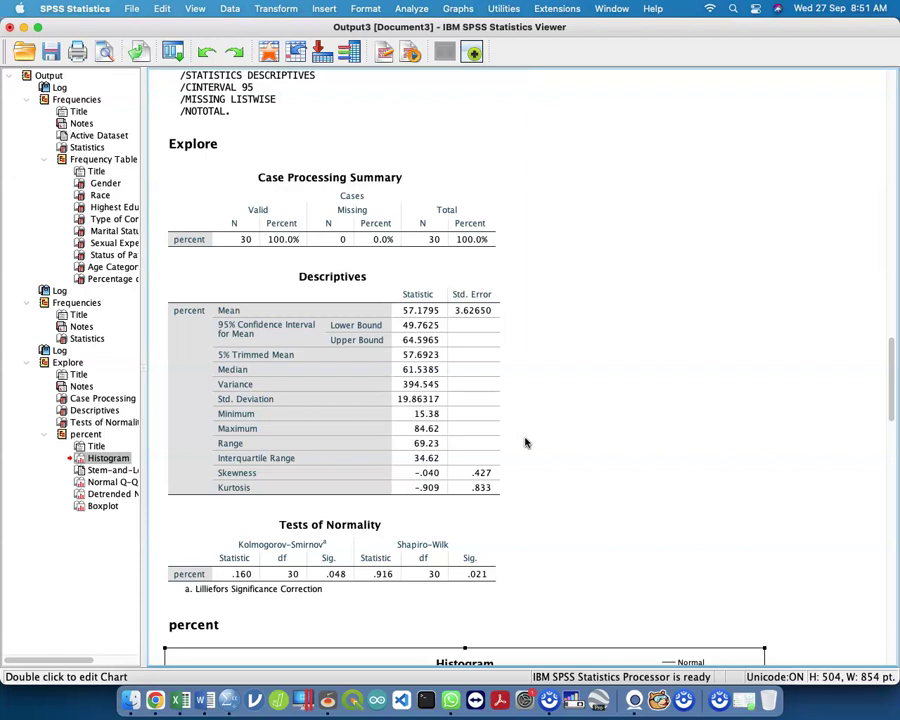
{"action": "left_click", "coordinate": [498, 444]}
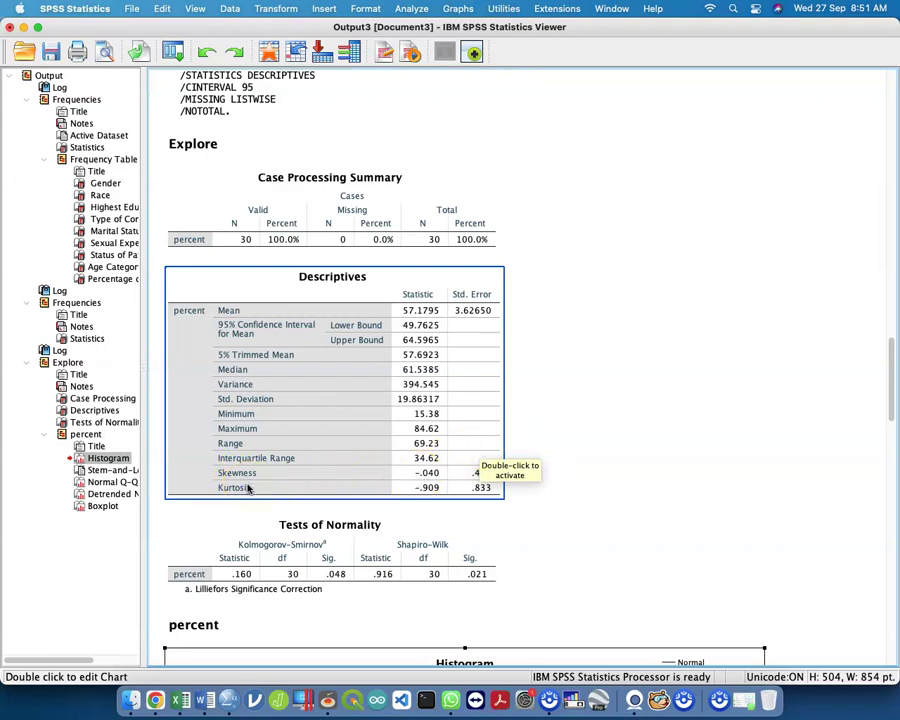
{"action": "left_click", "coordinate": [286, 520]}
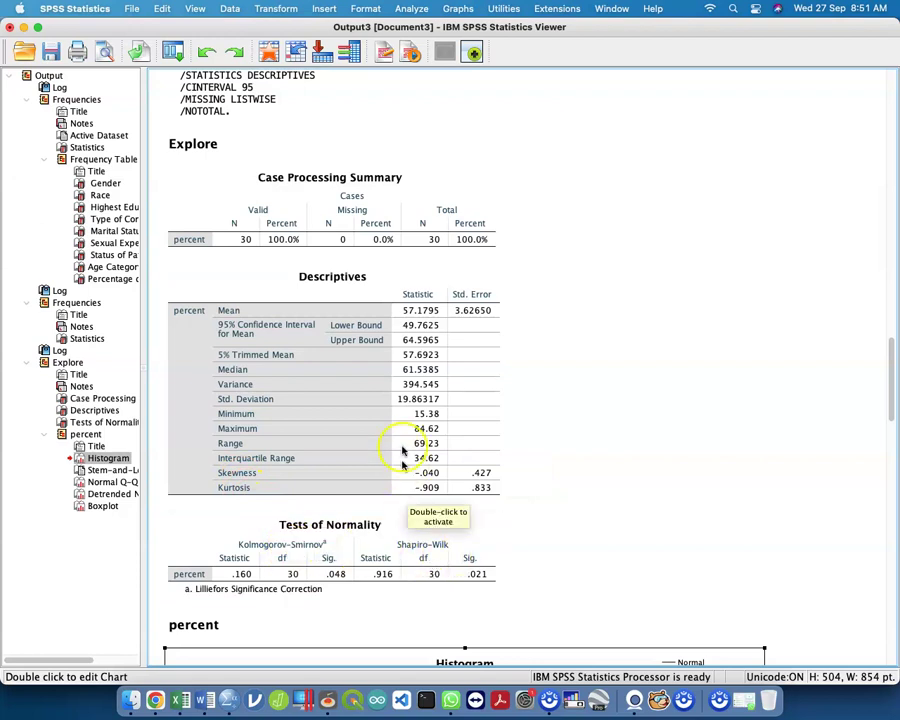
{"action": "left_click", "coordinate": [445, 483]}
{"action": "left_click", "coordinate": [415, 545]}
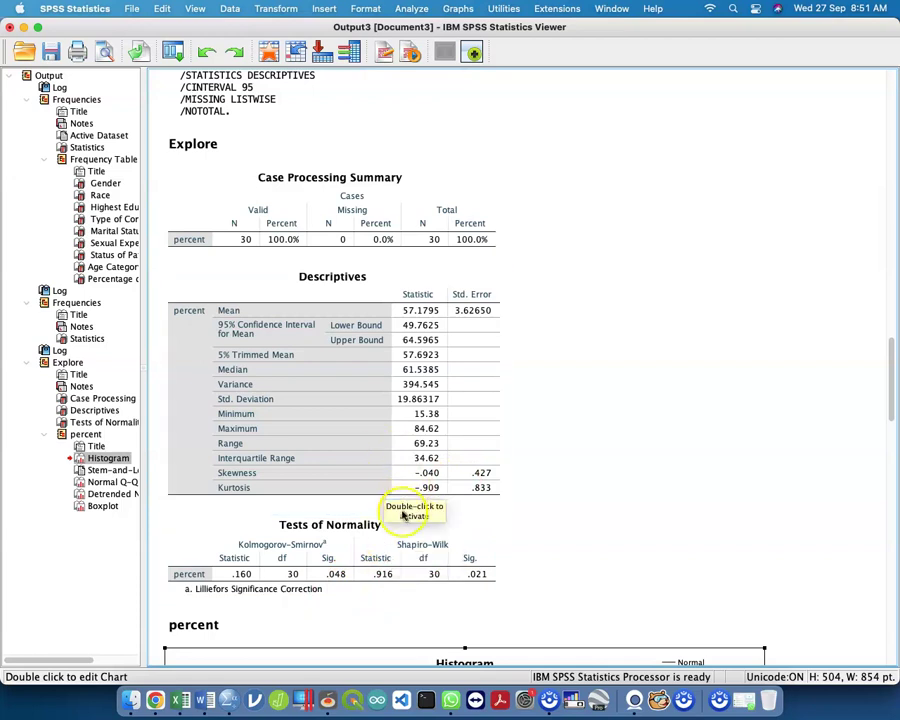
{"action": "left_click", "coordinate": [525, 540]}
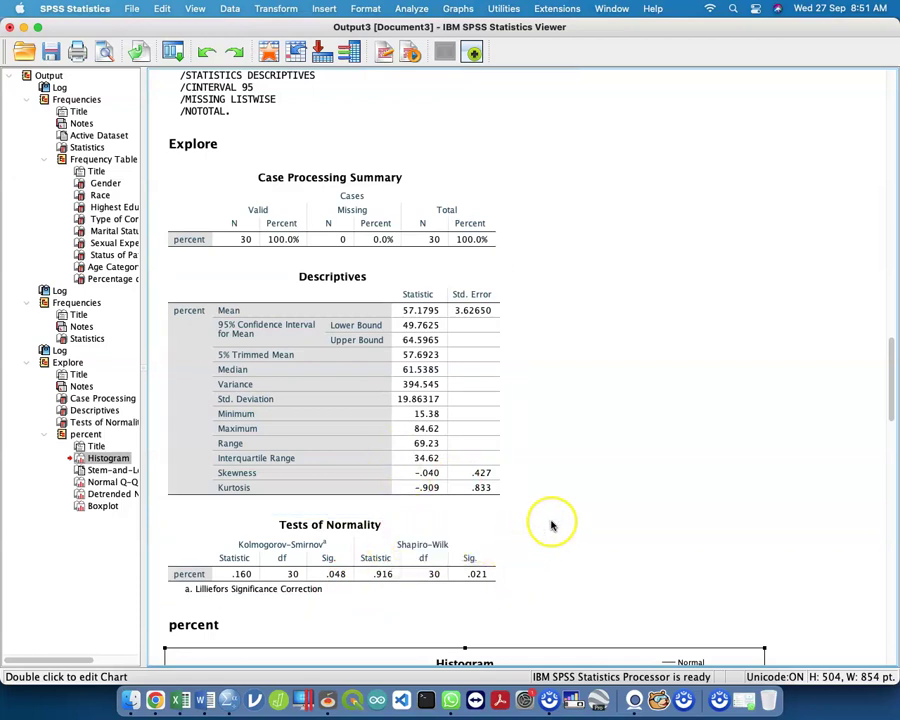
{"action": "scroll", "coordinate": [551, 525], "scroll_direction": "down", "scroll_amount": 3}
{"action": "left_click", "coordinate": [503, 375]}
{"action": "left_click", "coordinate": [528, 473]}
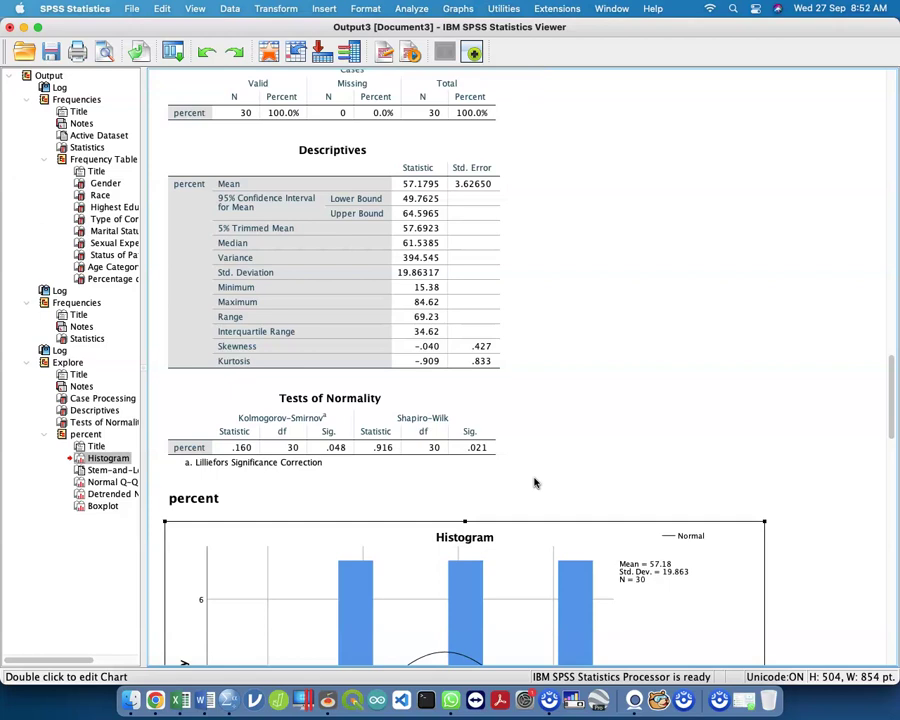
Review the percent plots: the histogram with normal curve, the stem-and-leaf plot and the normal and detrended Q-Q plots
{"action": "scroll", "coordinate": [534, 483], "scroll_direction": "down", "scroll_amount": 5}
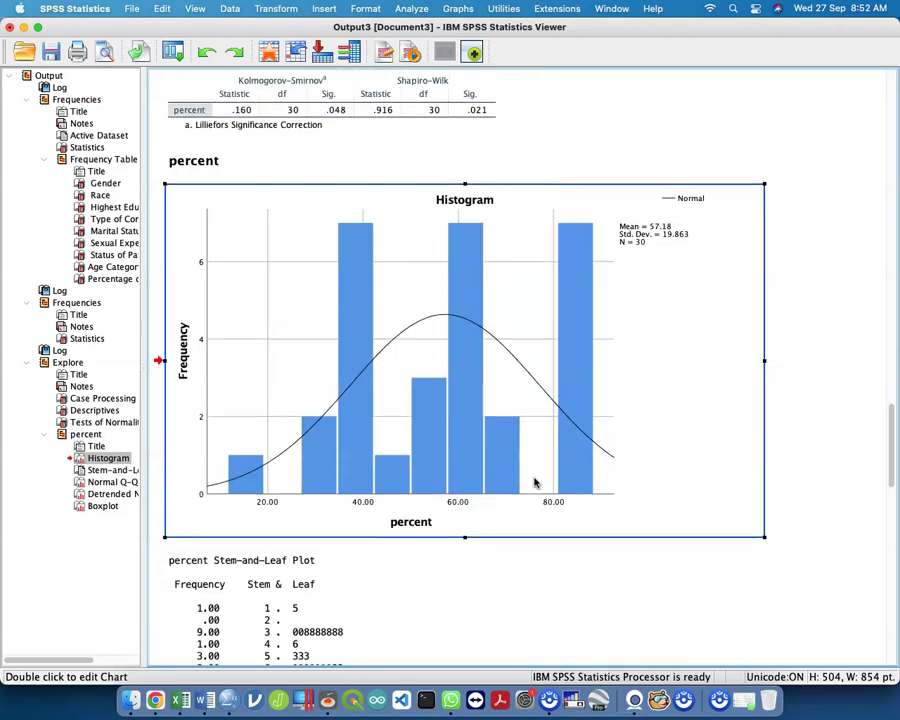
{"action": "scroll", "coordinate": [534, 483], "scroll_direction": "down", "scroll_amount": 7}
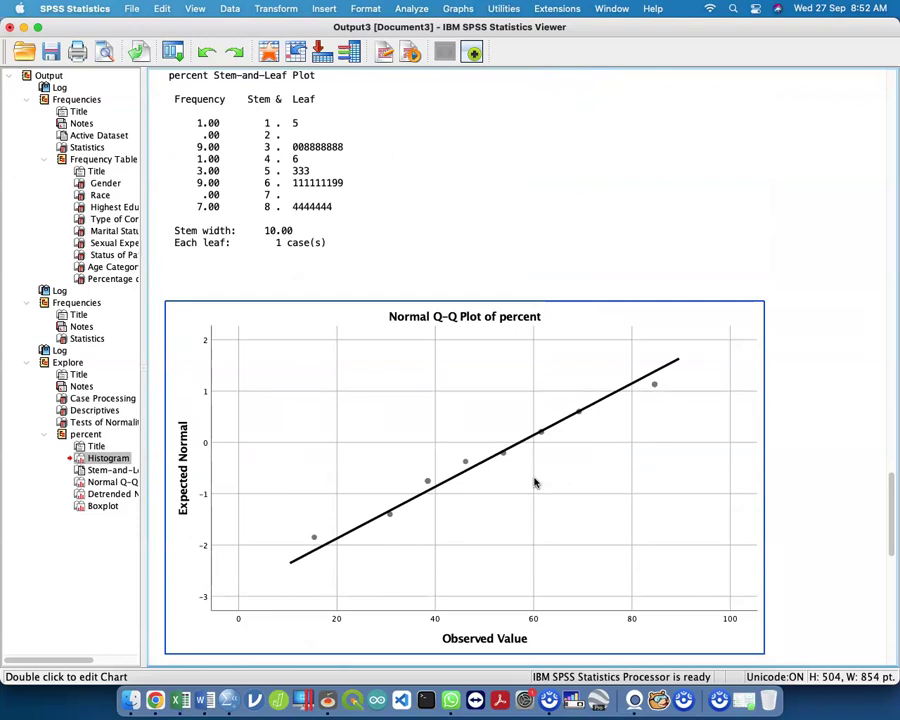
{"action": "scroll", "coordinate": [534, 483], "scroll_direction": "up", "scroll_amount": 7}
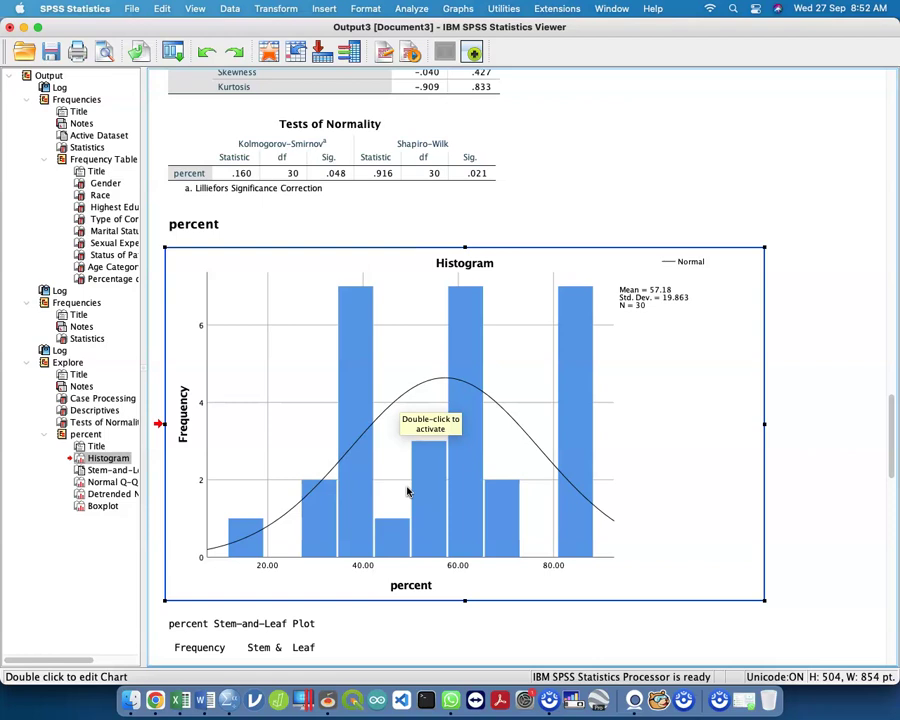
{"action": "scroll", "coordinate": [407, 491], "scroll_direction": "down", "scroll_amount": 2}
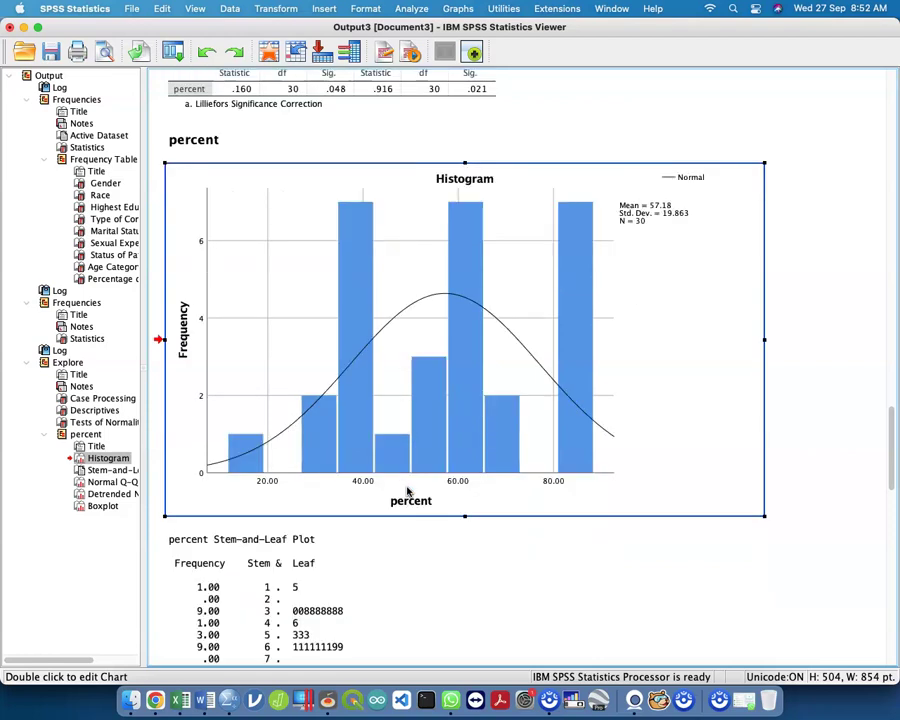
{"action": "scroll", "coordinate": [407, 491], "scroll_direction": "down", "scroll_amount": 6}
{"action": "left_click", "coordinate": [317, 364]}
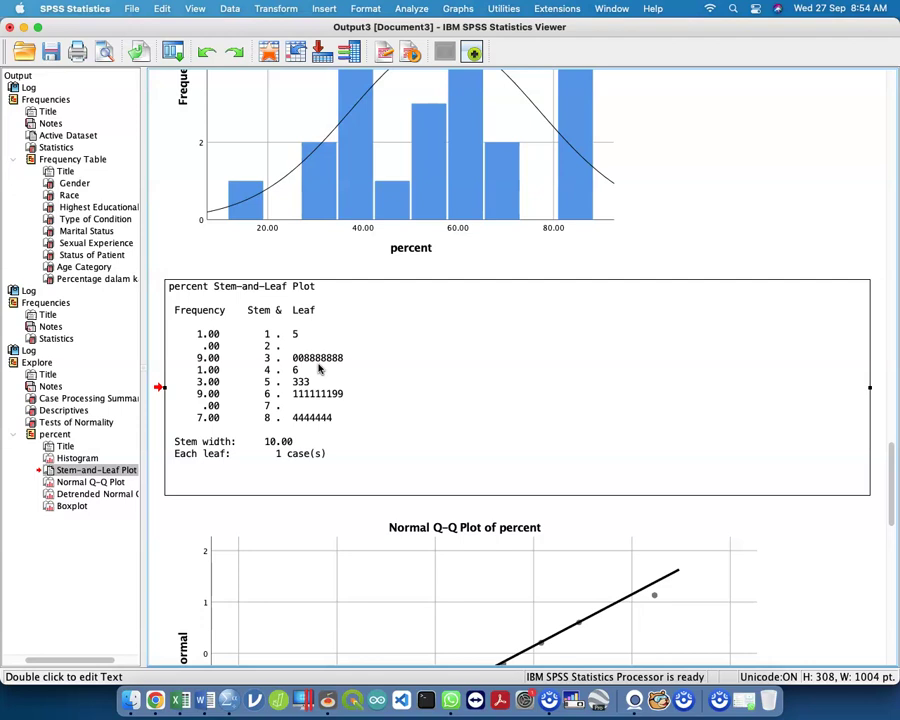
{"action": "scroll", "coordinate": [318, 372], "scroll_direction": "down", "scroll_amount": 8}
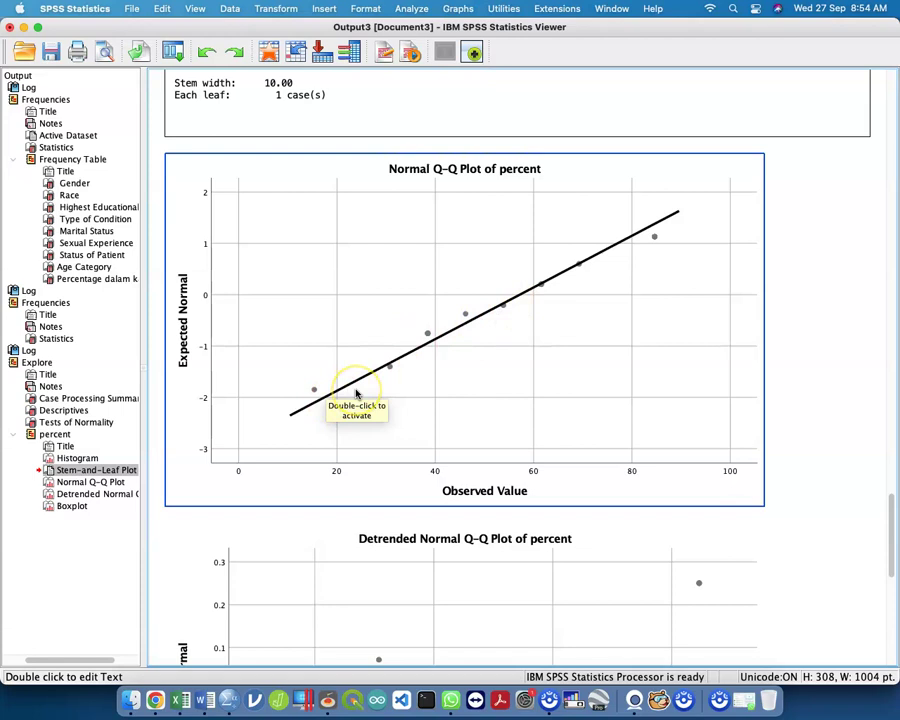
{"action": "scroll", "coordinate": [356, 392], "scroll_direction": "down", "scroll_amount": 3}
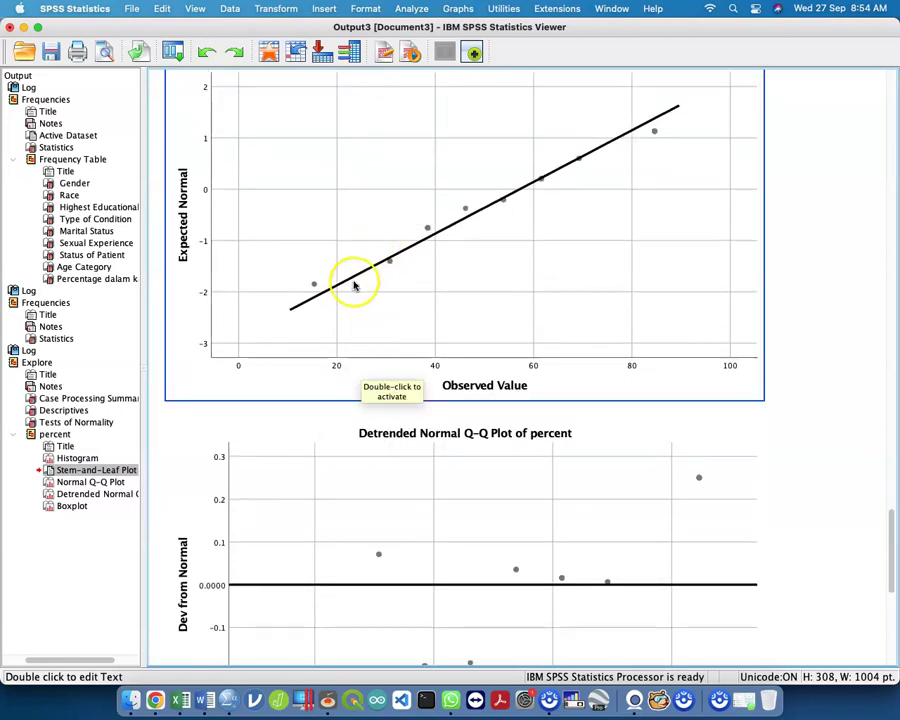